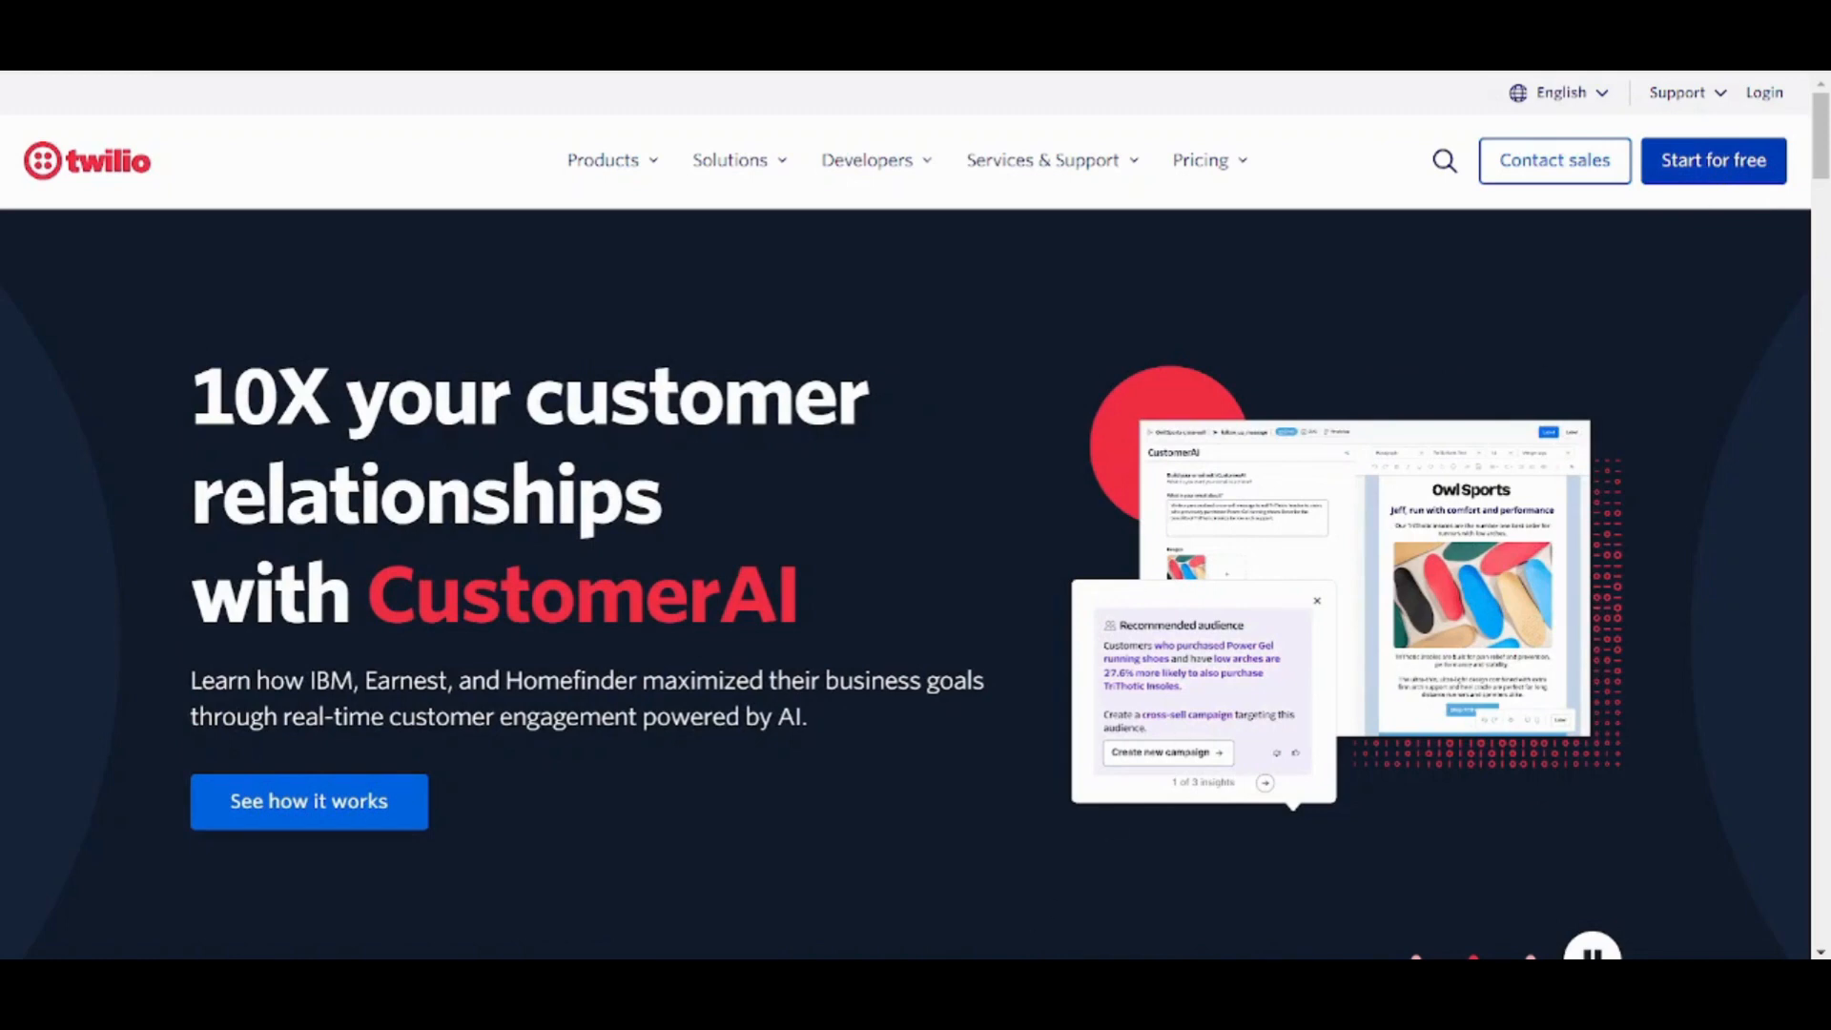
Step: Open Twilio's free trial sign-up page with 'Start for free'
{"action": "left_click", "coordinate": [1714, 161]}
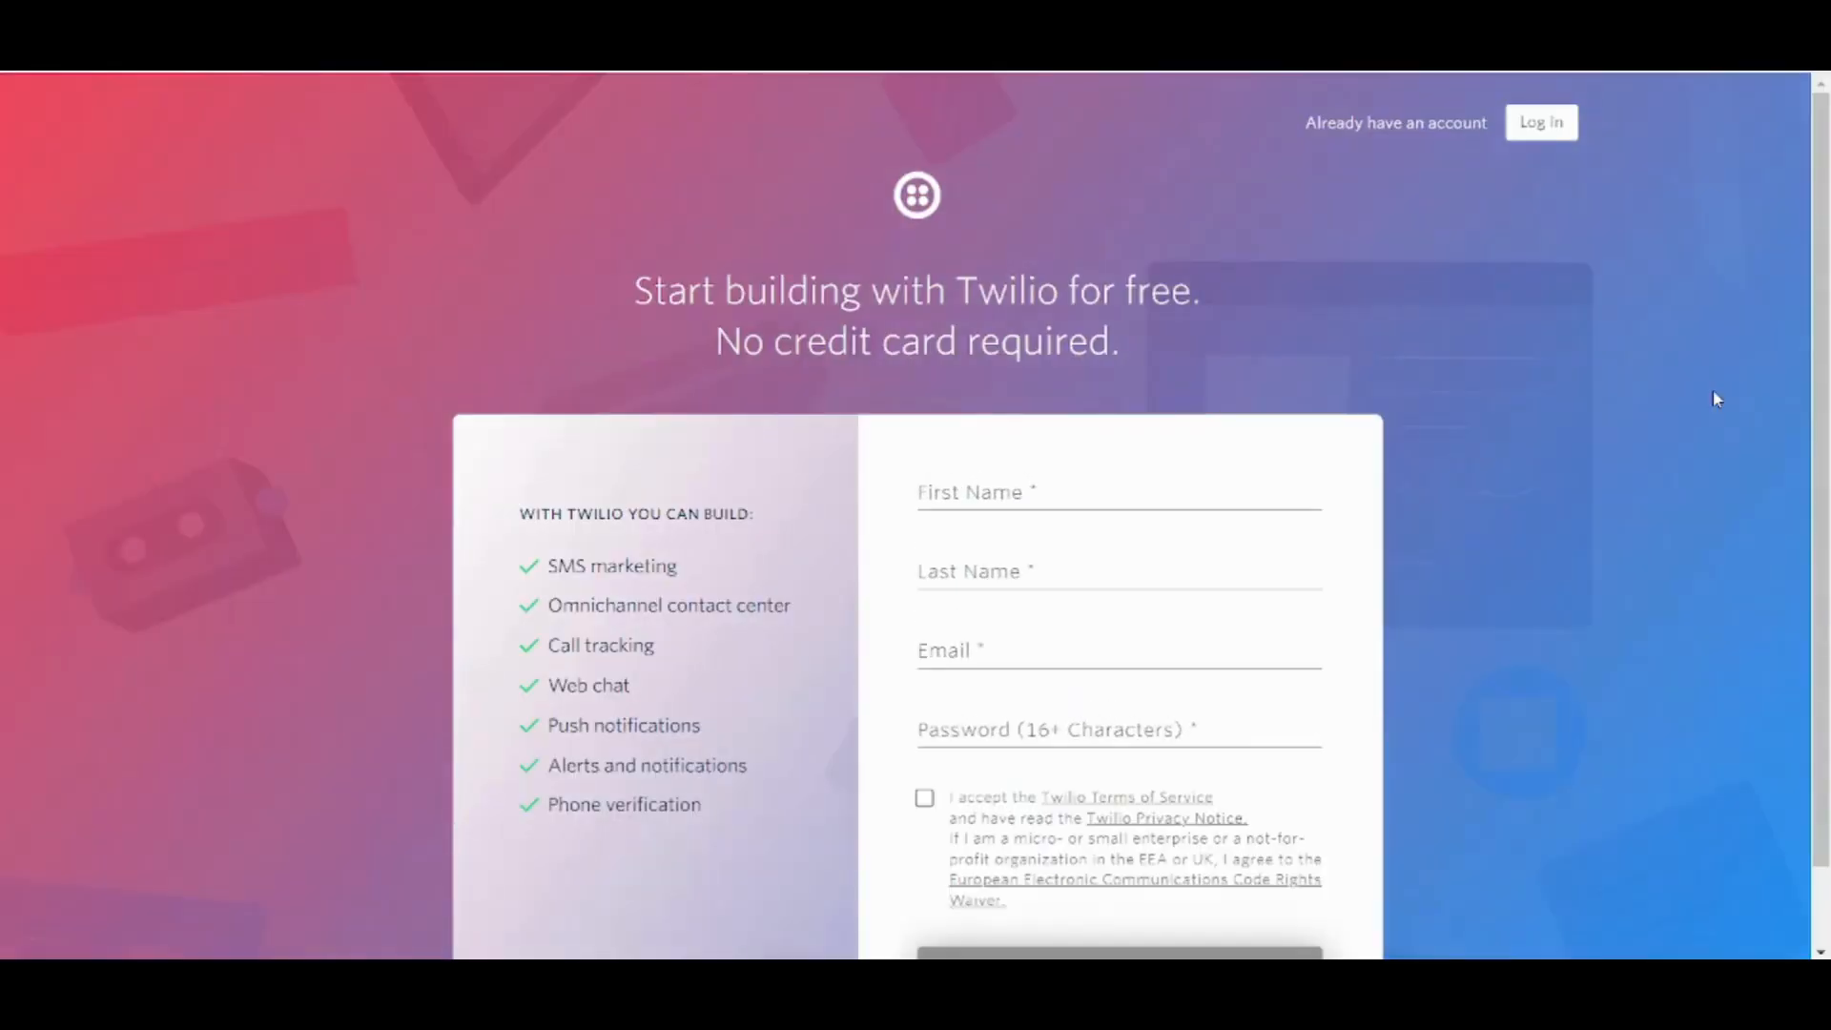
Step: Enter the user's first name, last name, e-mail address and a password
{"action": "scroll", "coordinate": [1715, 399], "scroll_direction": "down", "scroll_amount": 1}
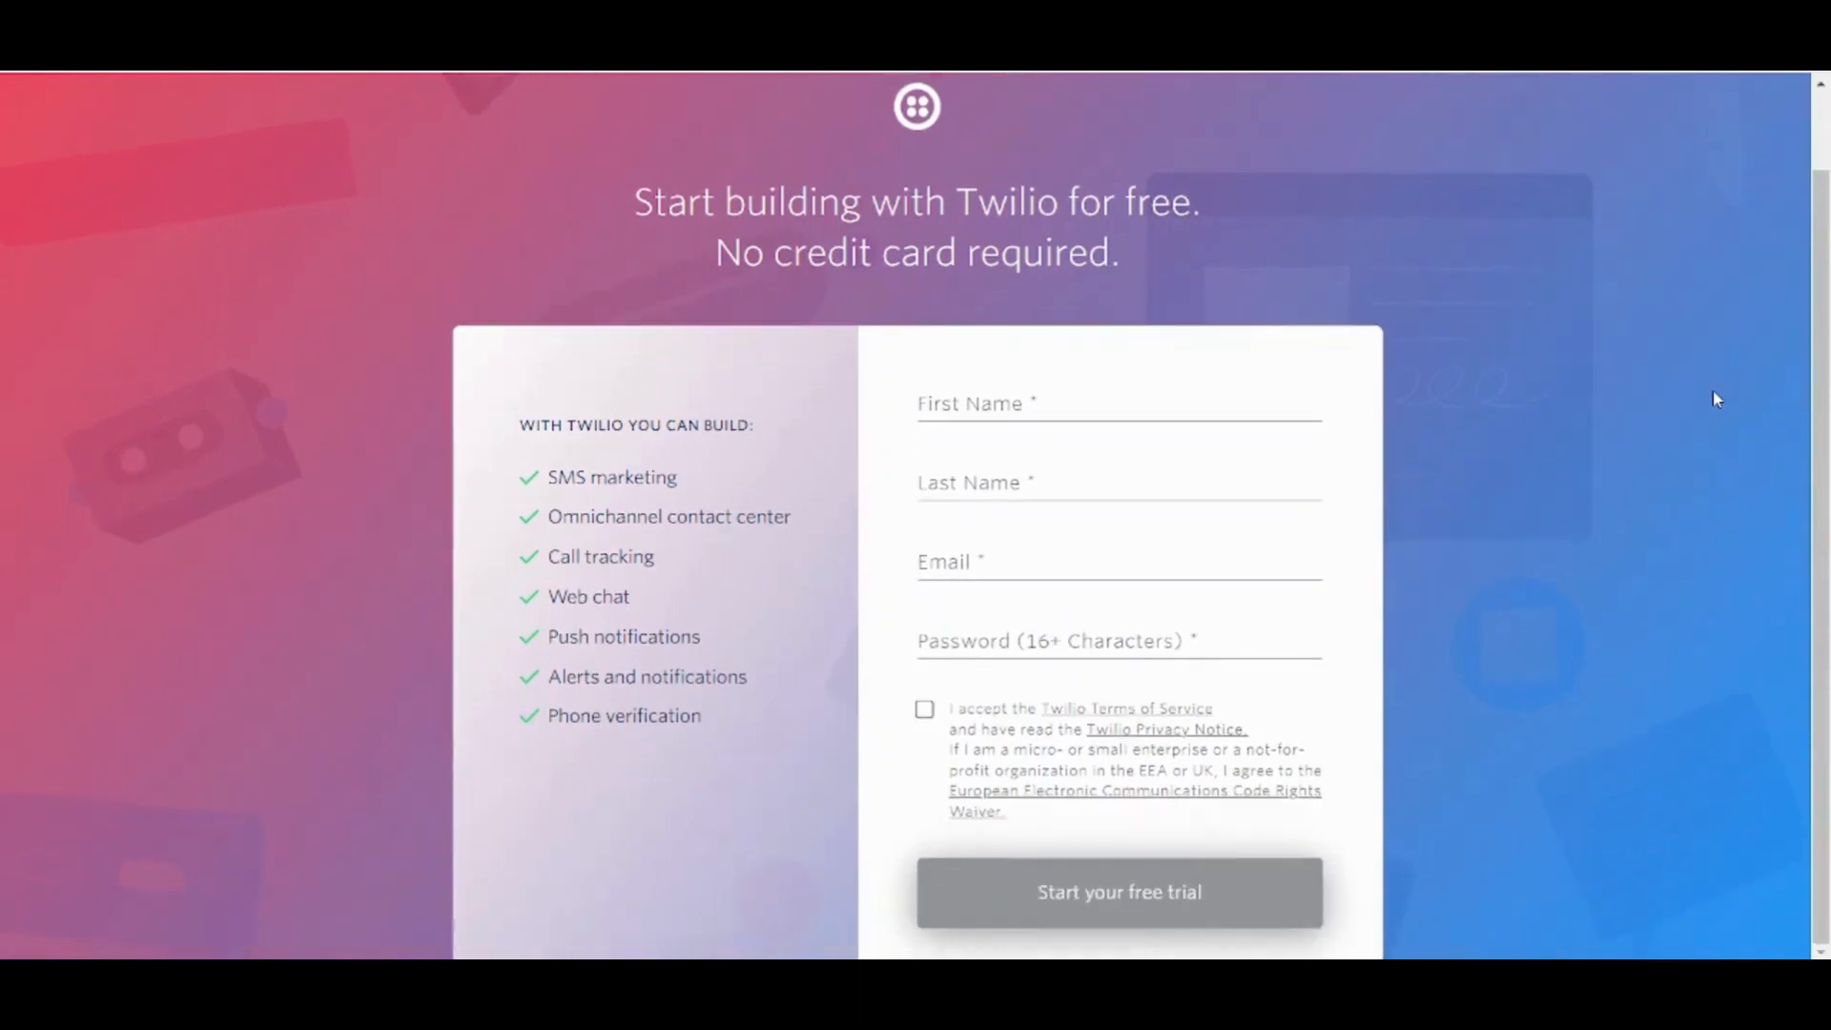
{"action": "left_click", "coordinate": [996, 414]}
{"action": "key", "text": "Tab"}
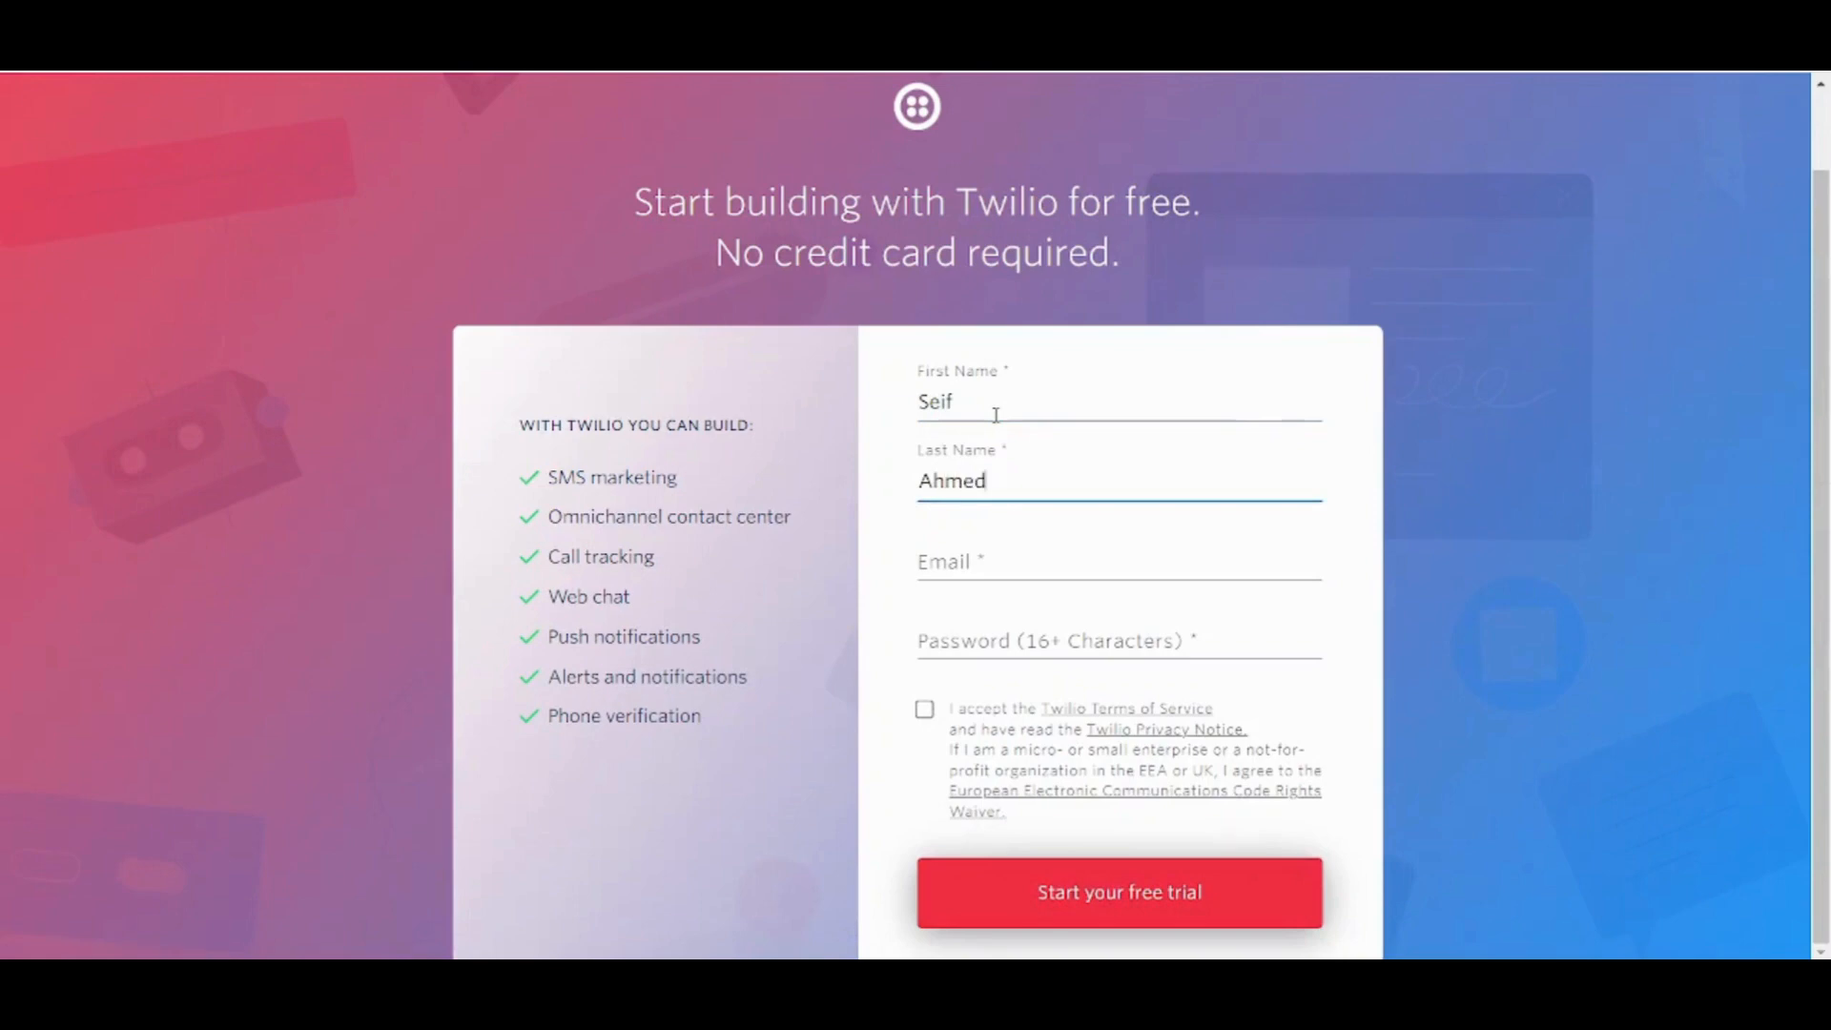
{"action": "key", "text": "Tab"}
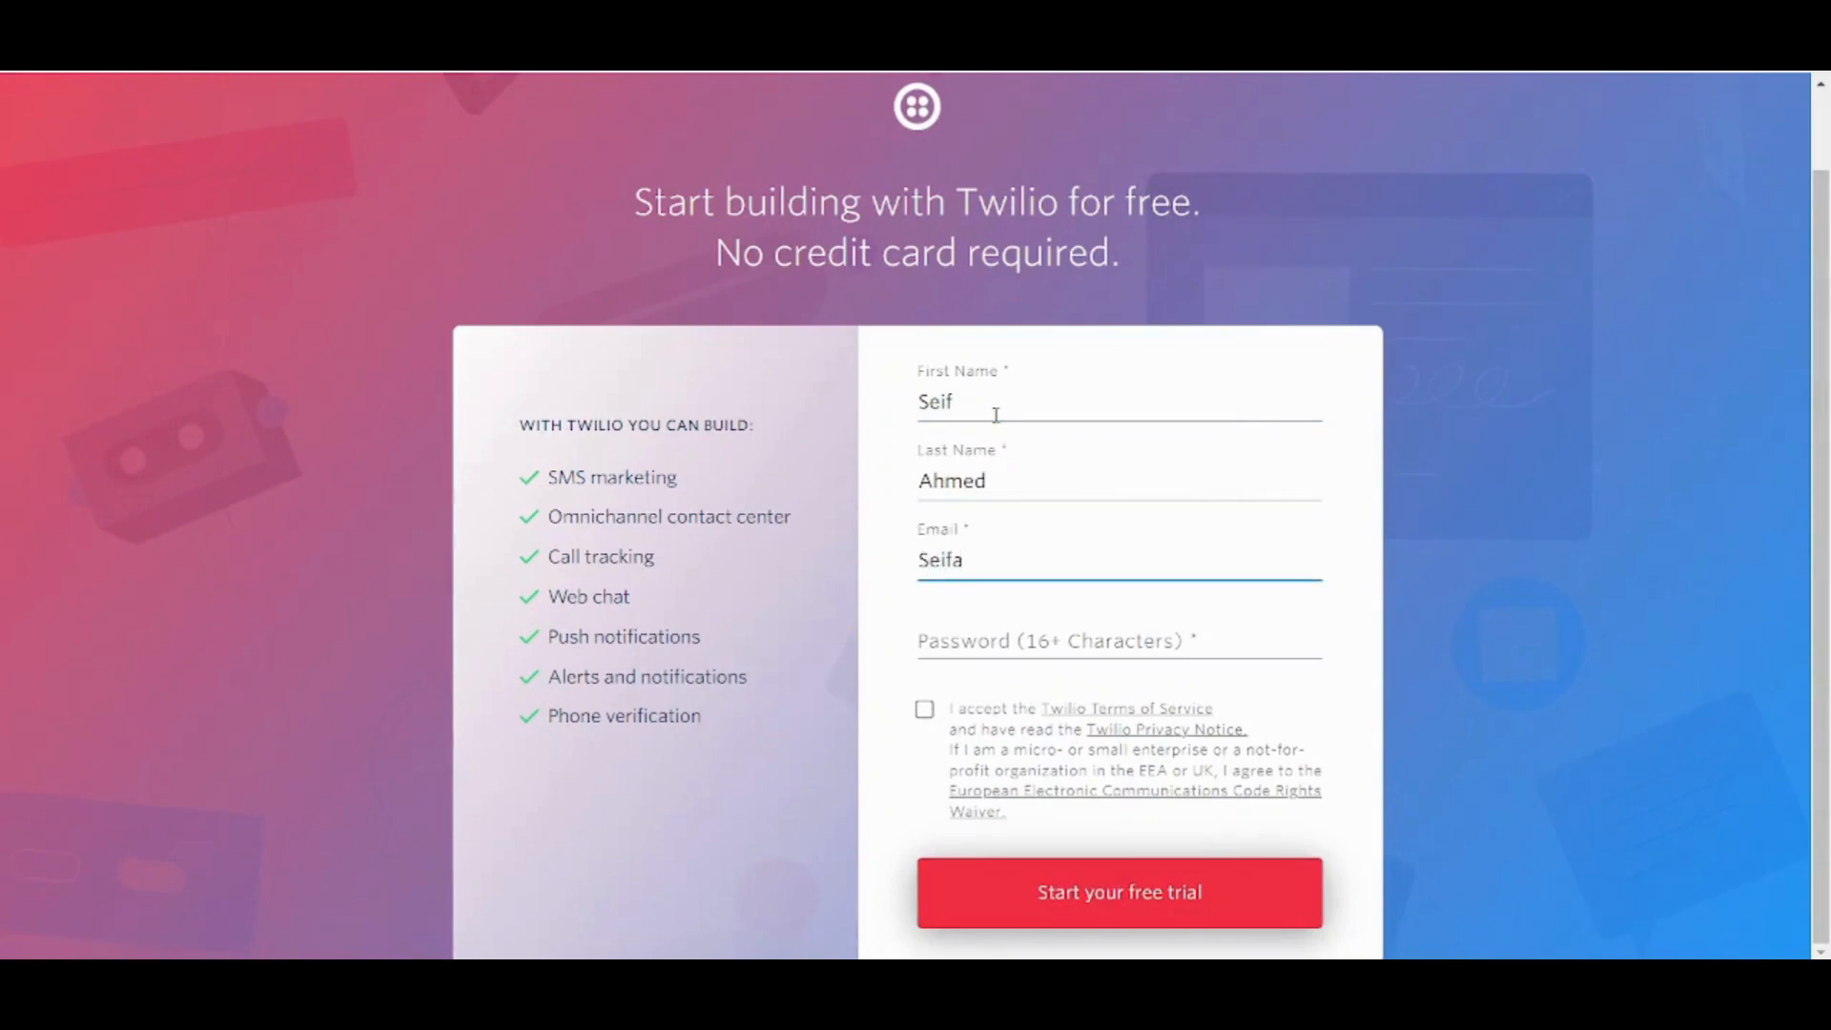
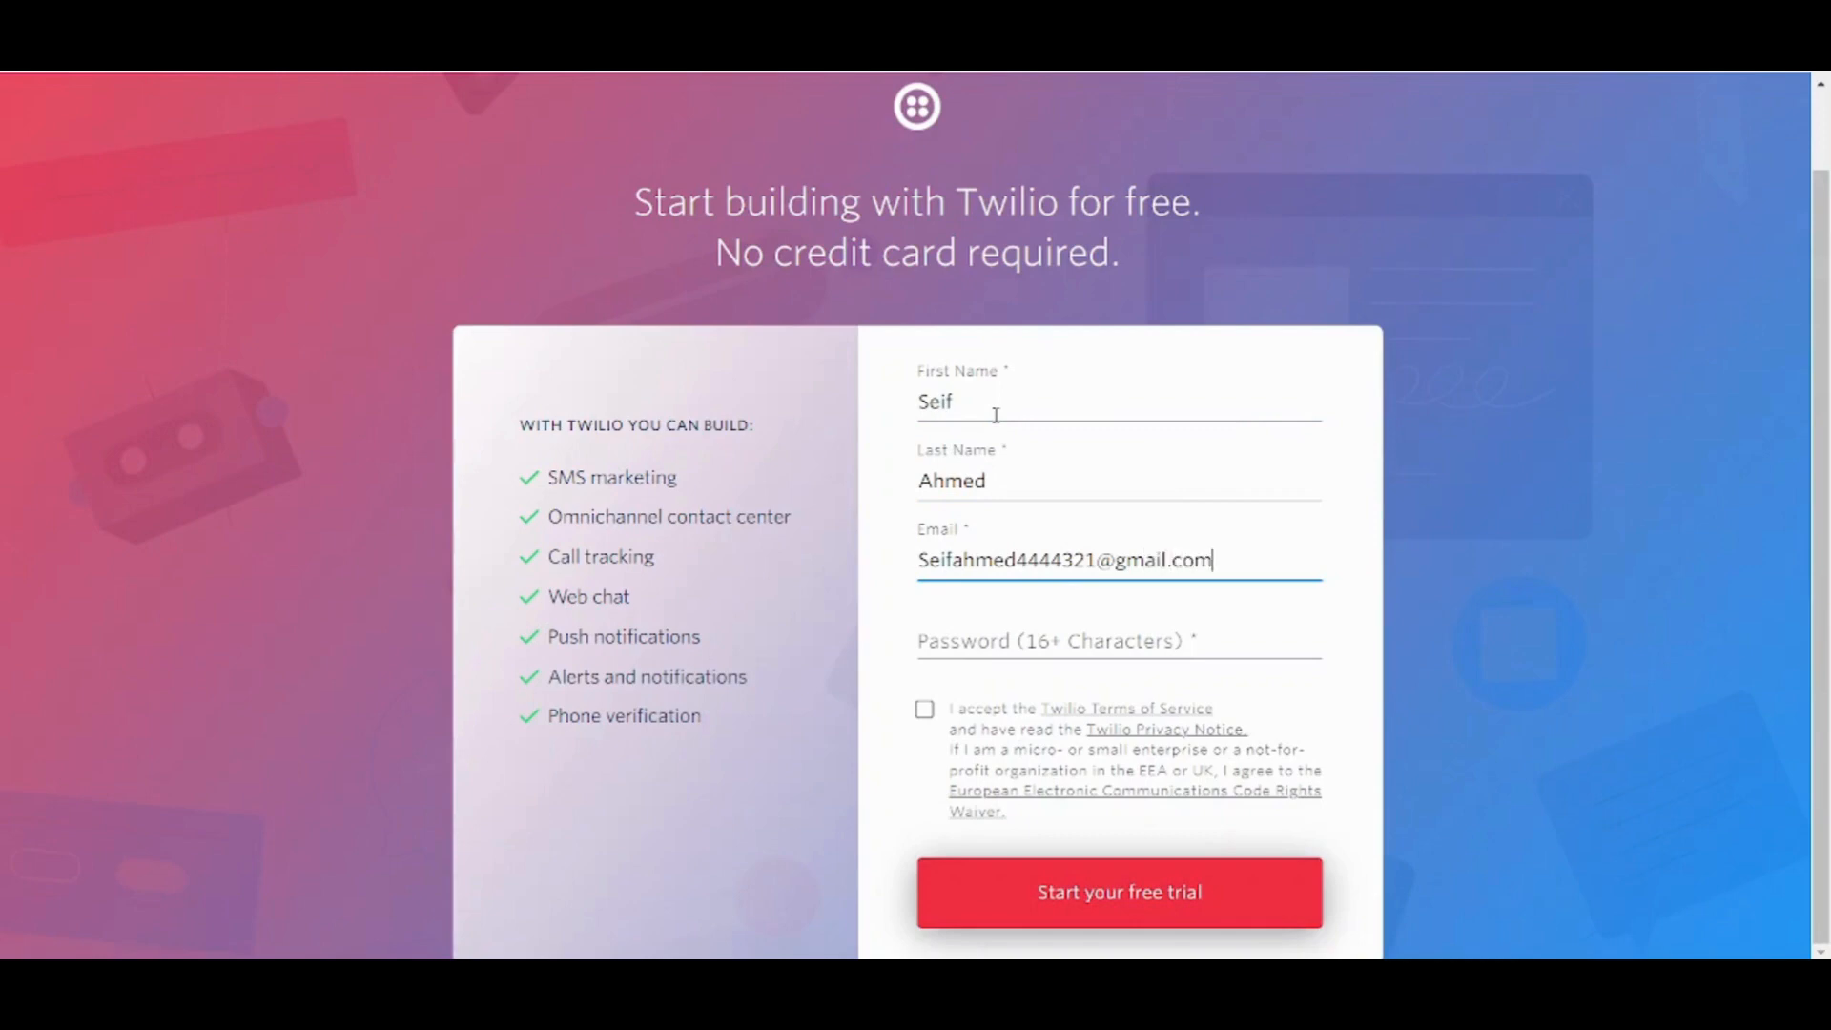
{"action": "key", "text": "Tab"}
{"action": "type", "text": "*************"}
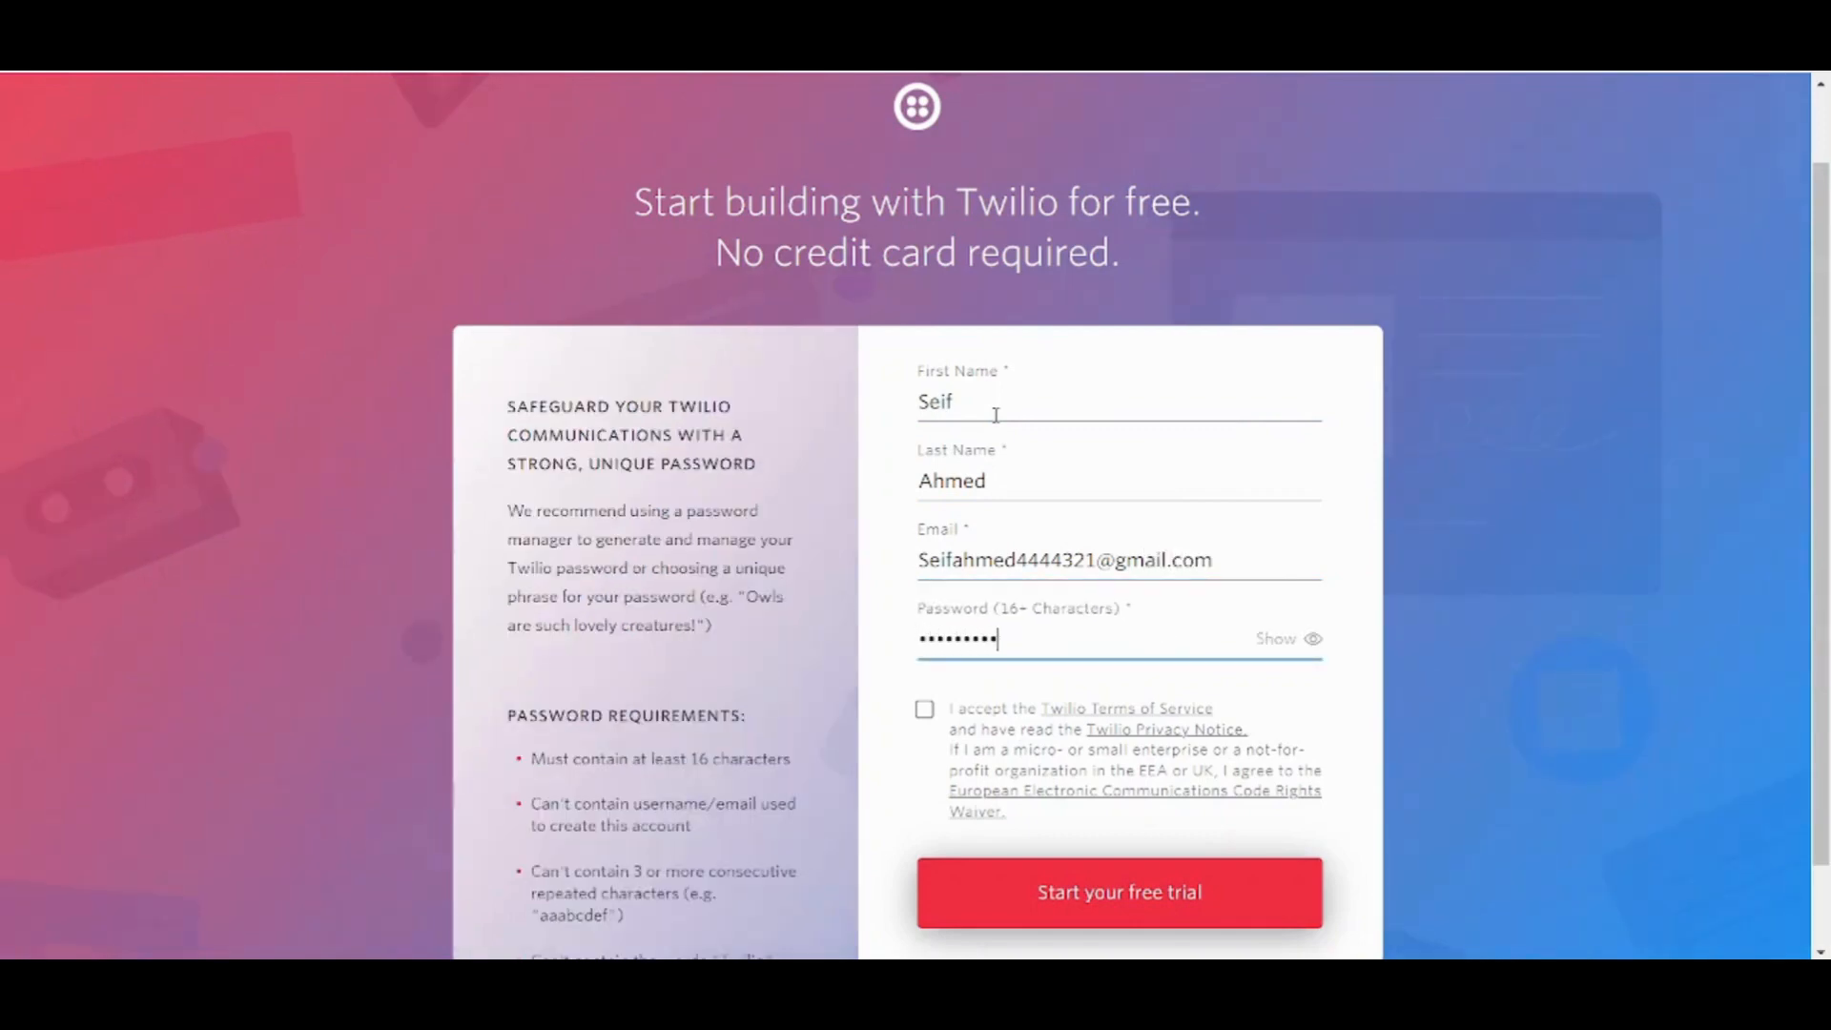
Step: Lengthen the password, accept the terms of service and submit 'Start your free trial'
{"action": "left_click", "coordinate": [924, 709]}
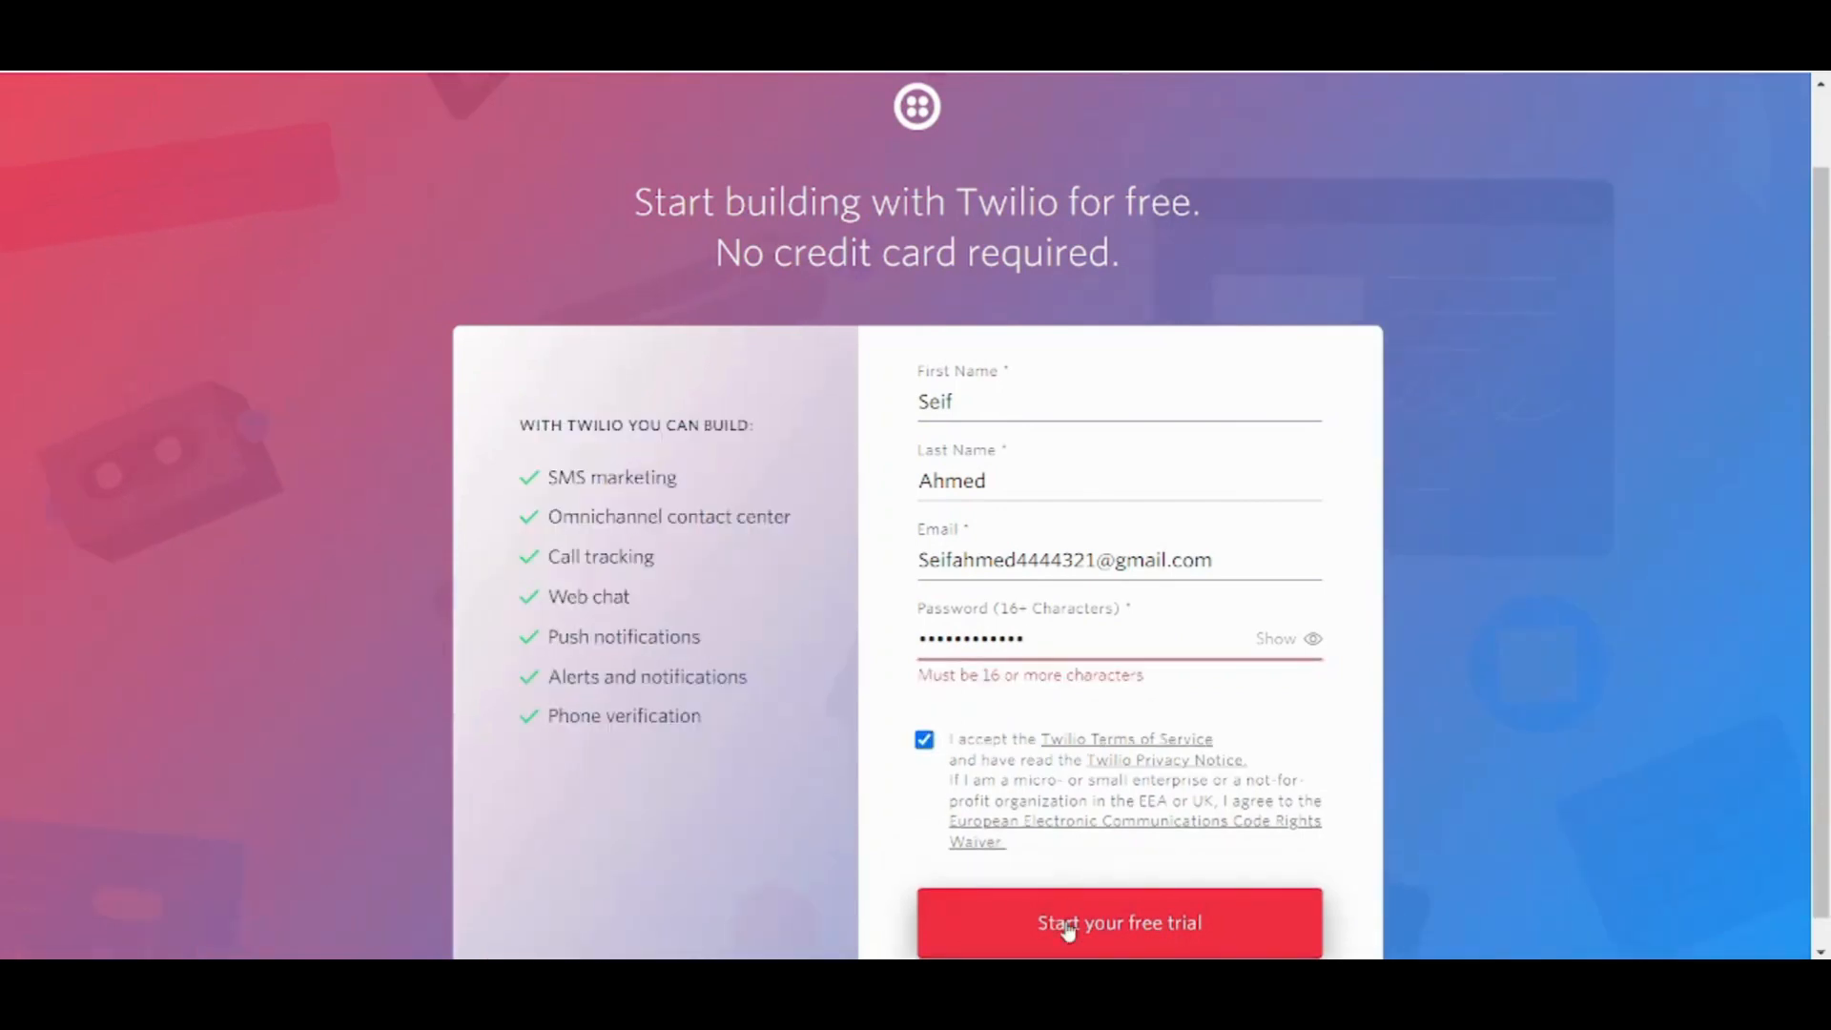
{"action": "left_click", "coordinate": [1186, 648]}
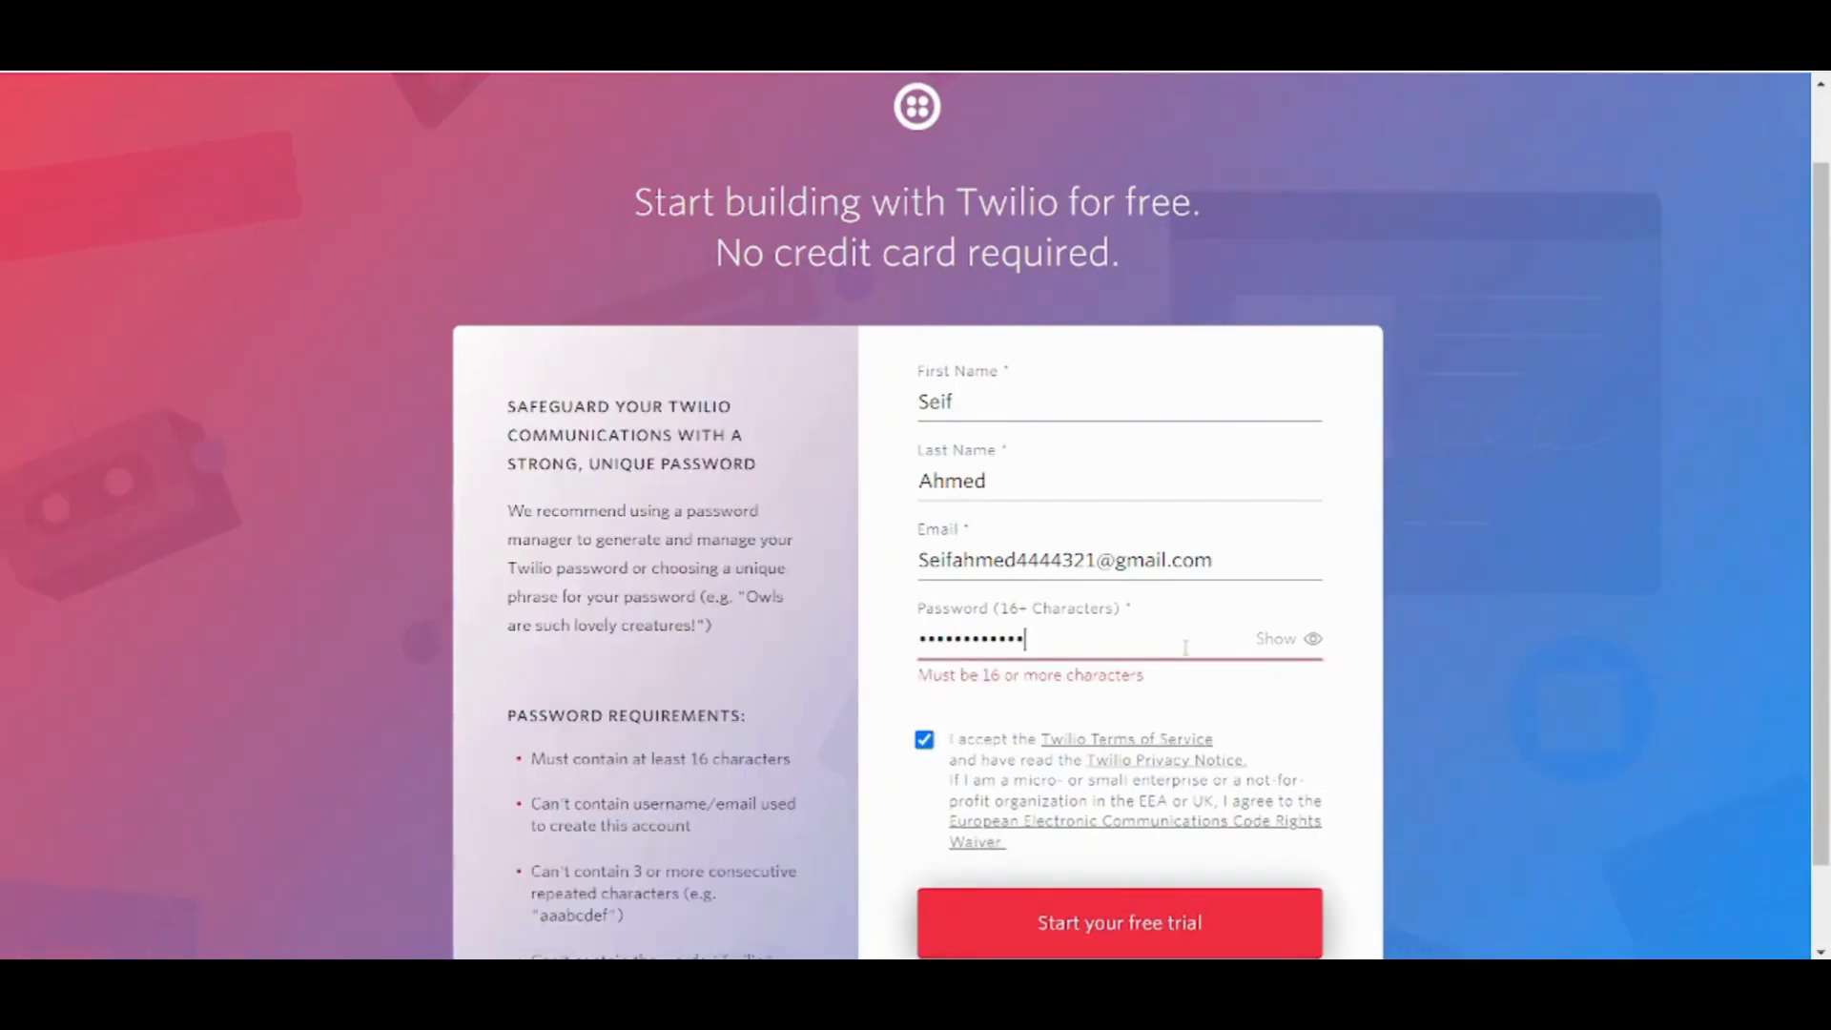
{"action": "type", "text": "•"}
{"action": "left_click", "coordinate": [1314, 720]}
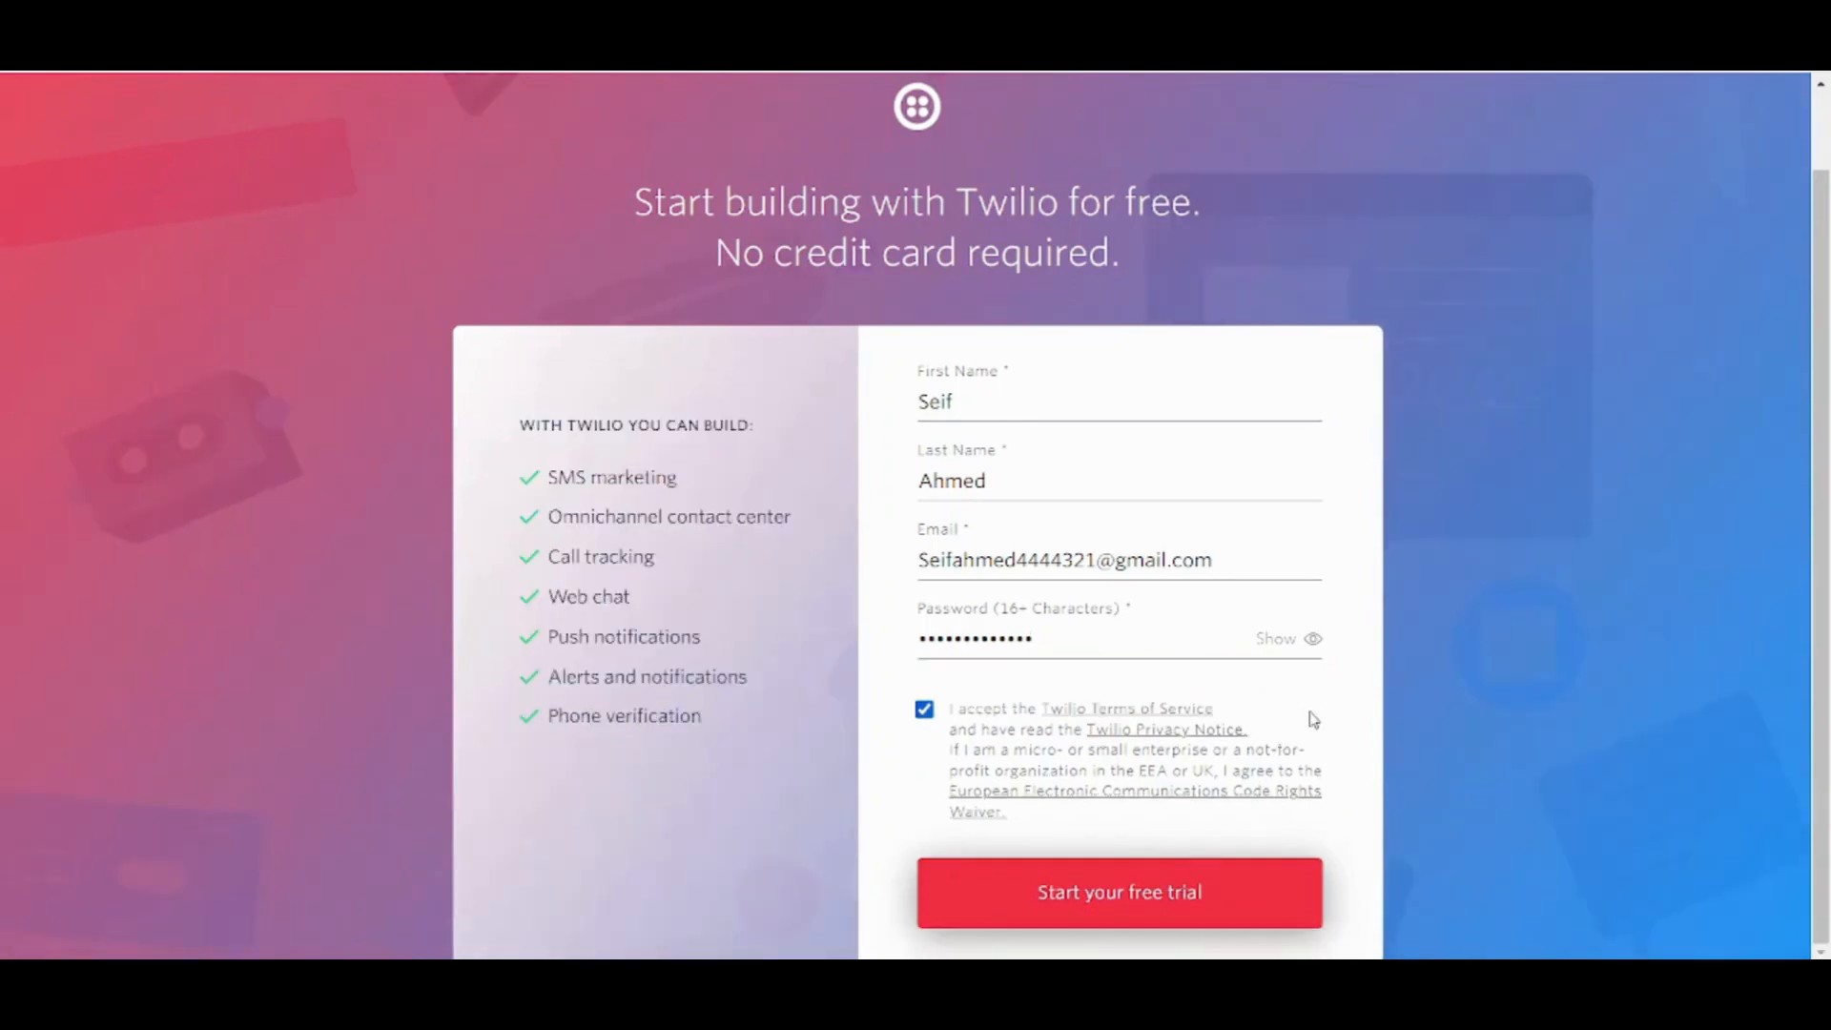
{"action": "left_click", "coordinate": [1125, 633]}
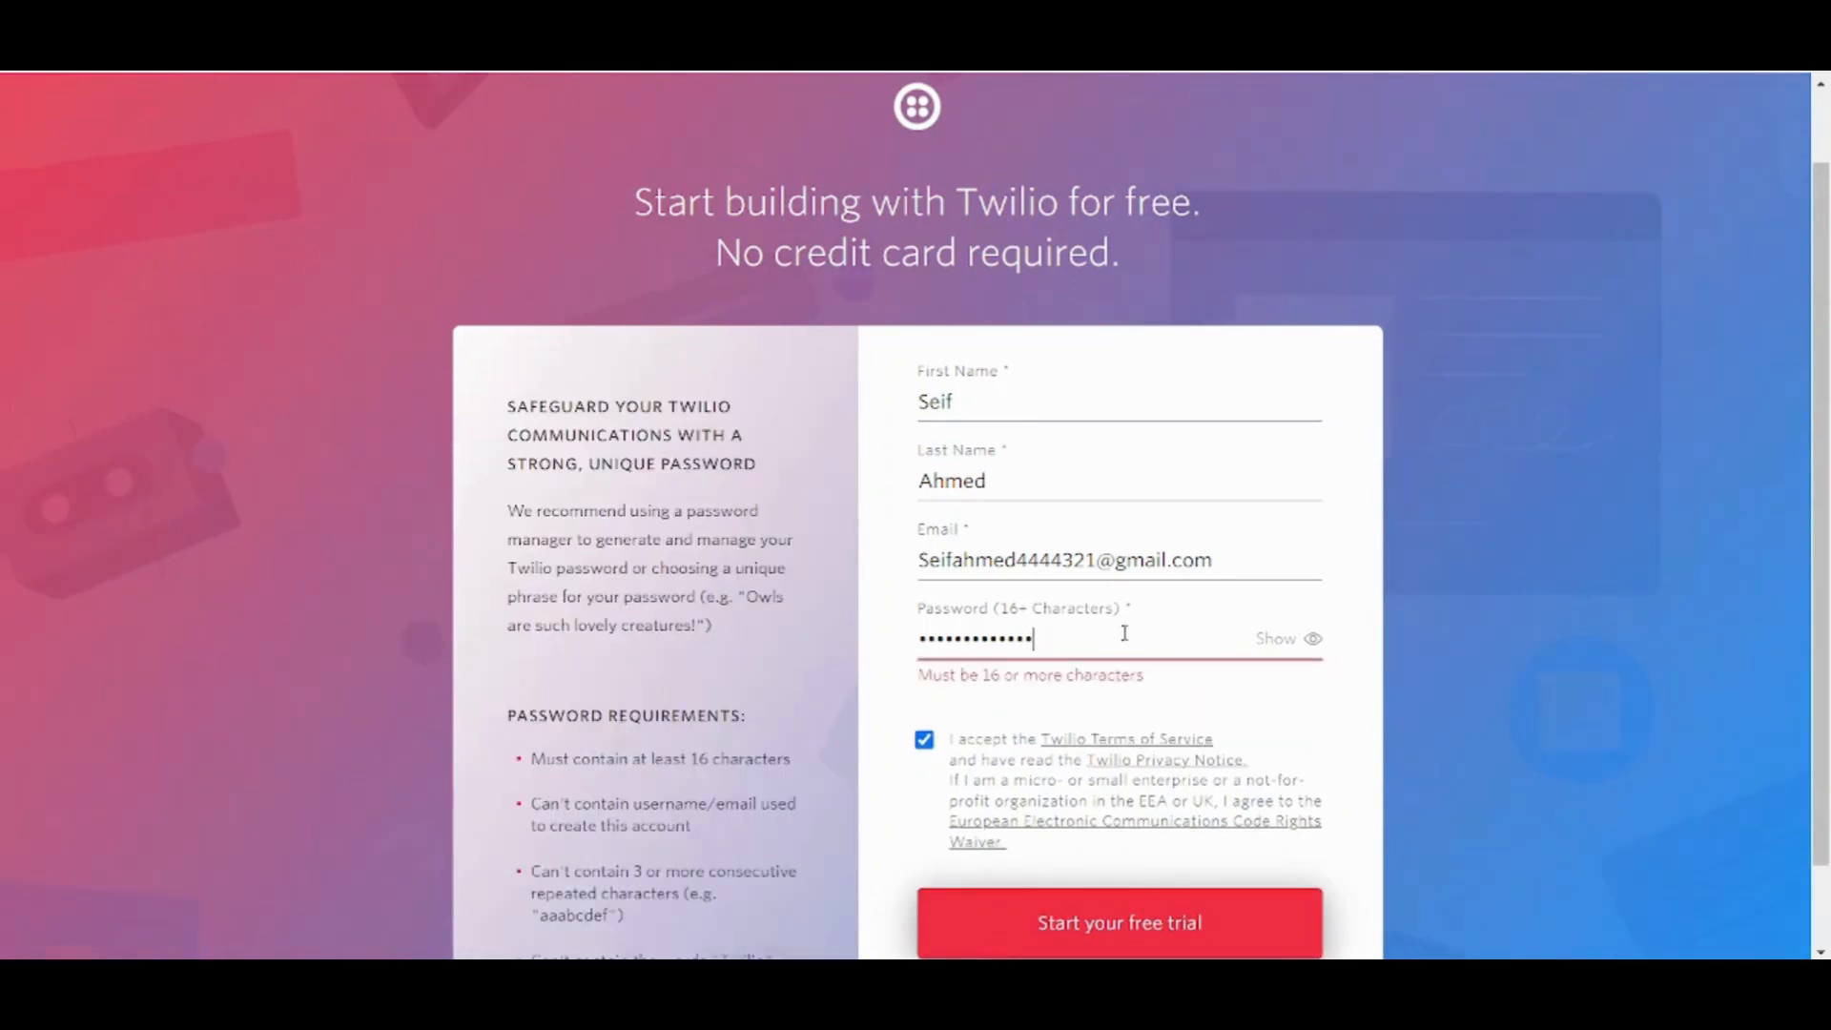
{"action": "type", "text": "••••"}
{"action": "left_click", "coordinate": [1340, 759]}
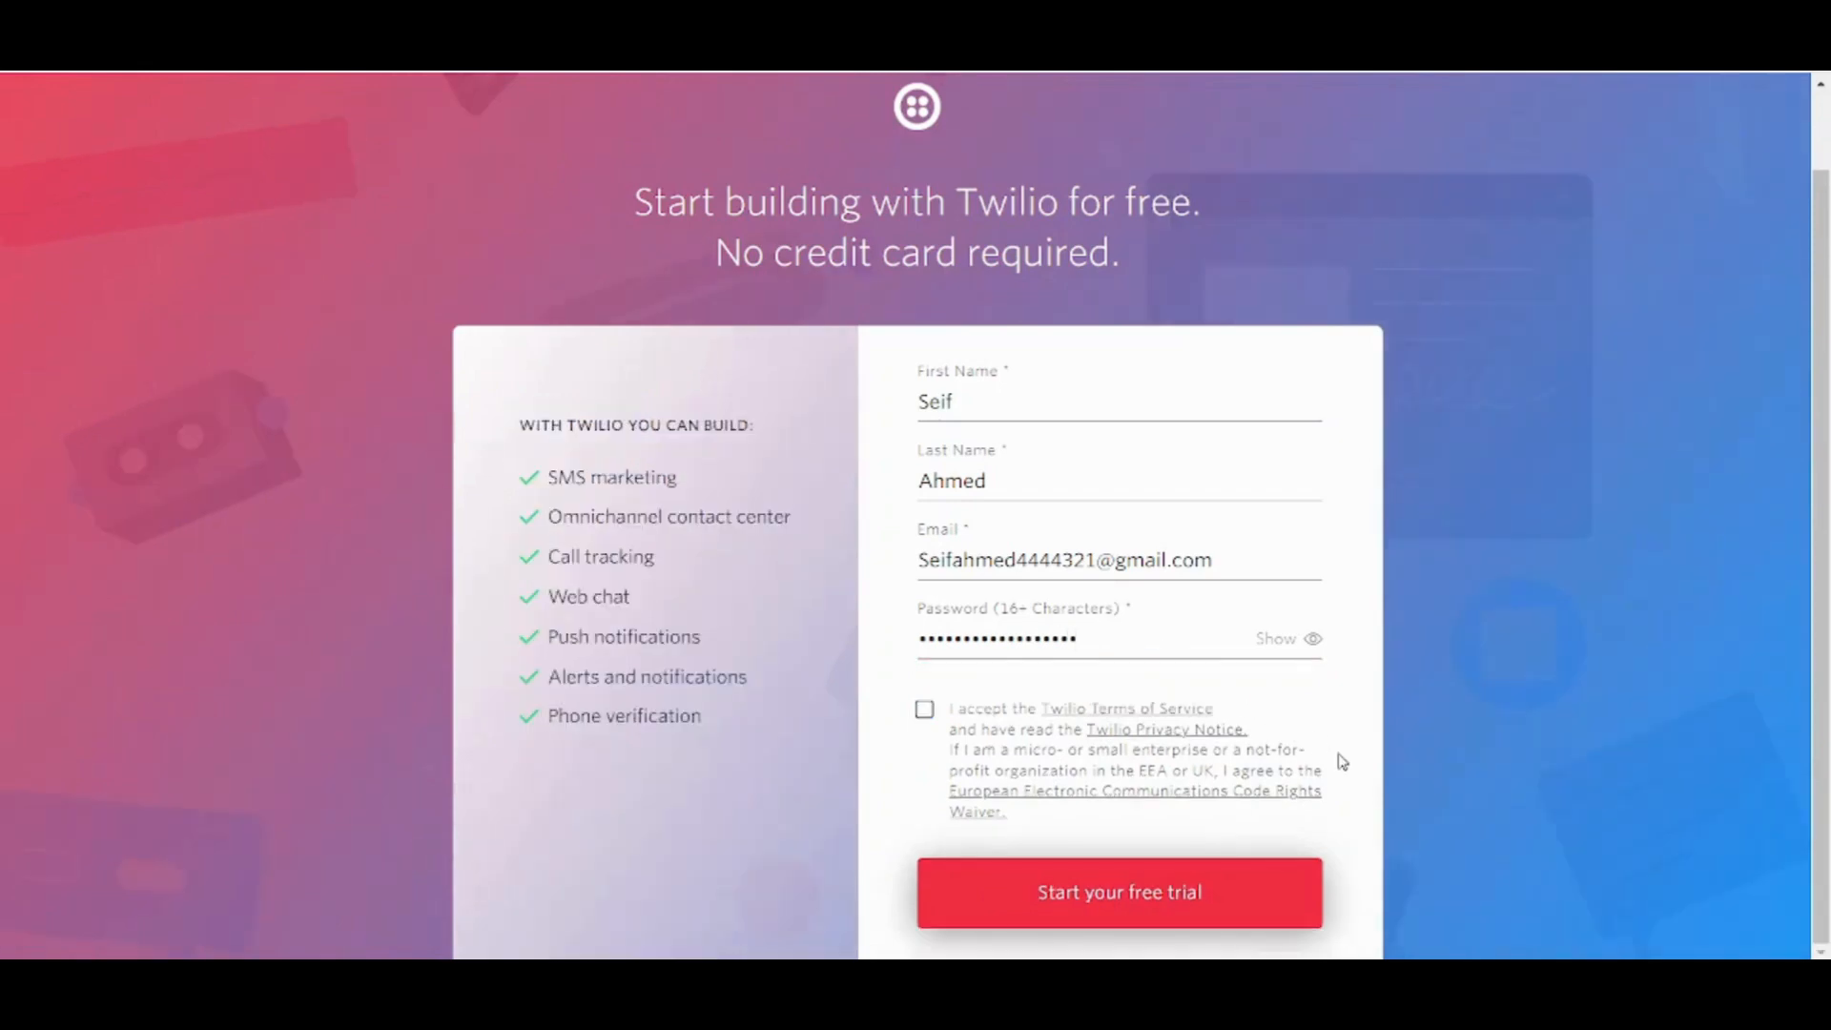
{"action": "left_click", "coordinate": [924, 710]}
{"action": "left_click", "coordinate": [1024, 870]}
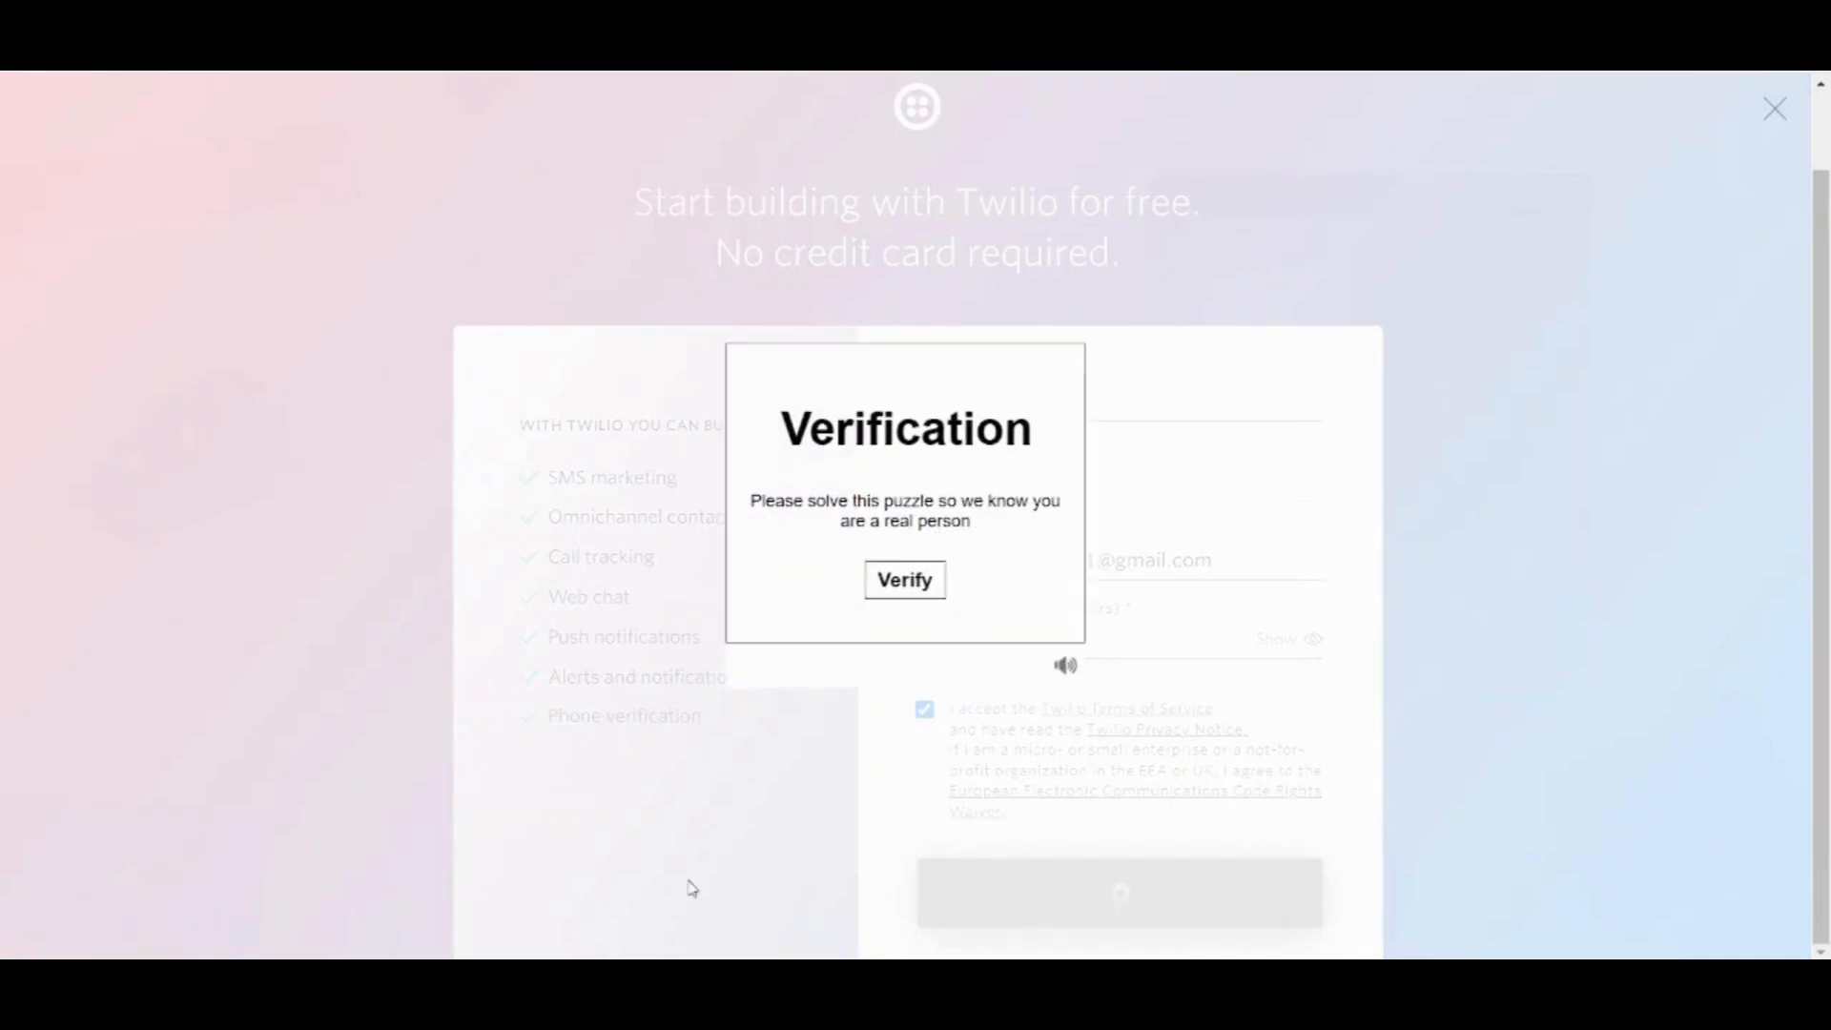
Step: Pick the spiral galaxy in all three verification rounds, then resubmit the sign-up
{"action": "left_click", "coordinate": [911, 592]}
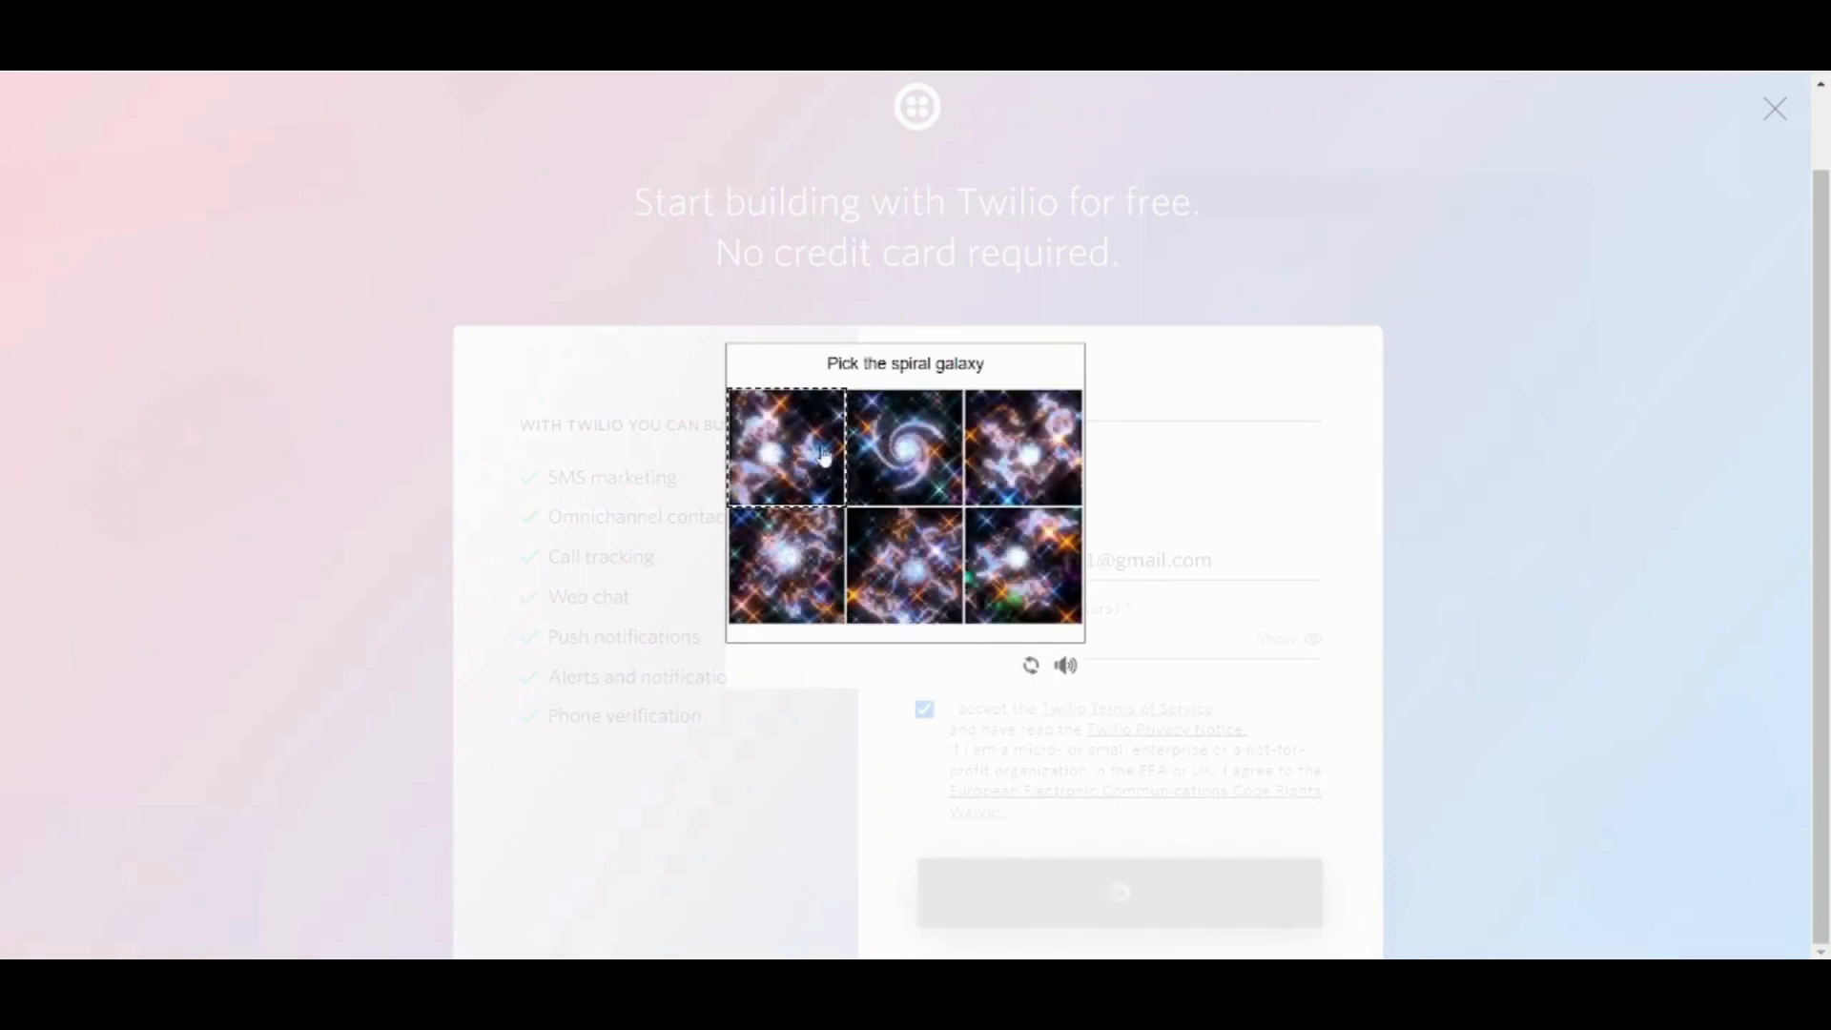
{"action": "left_click", "coordinate": [858, 462]}
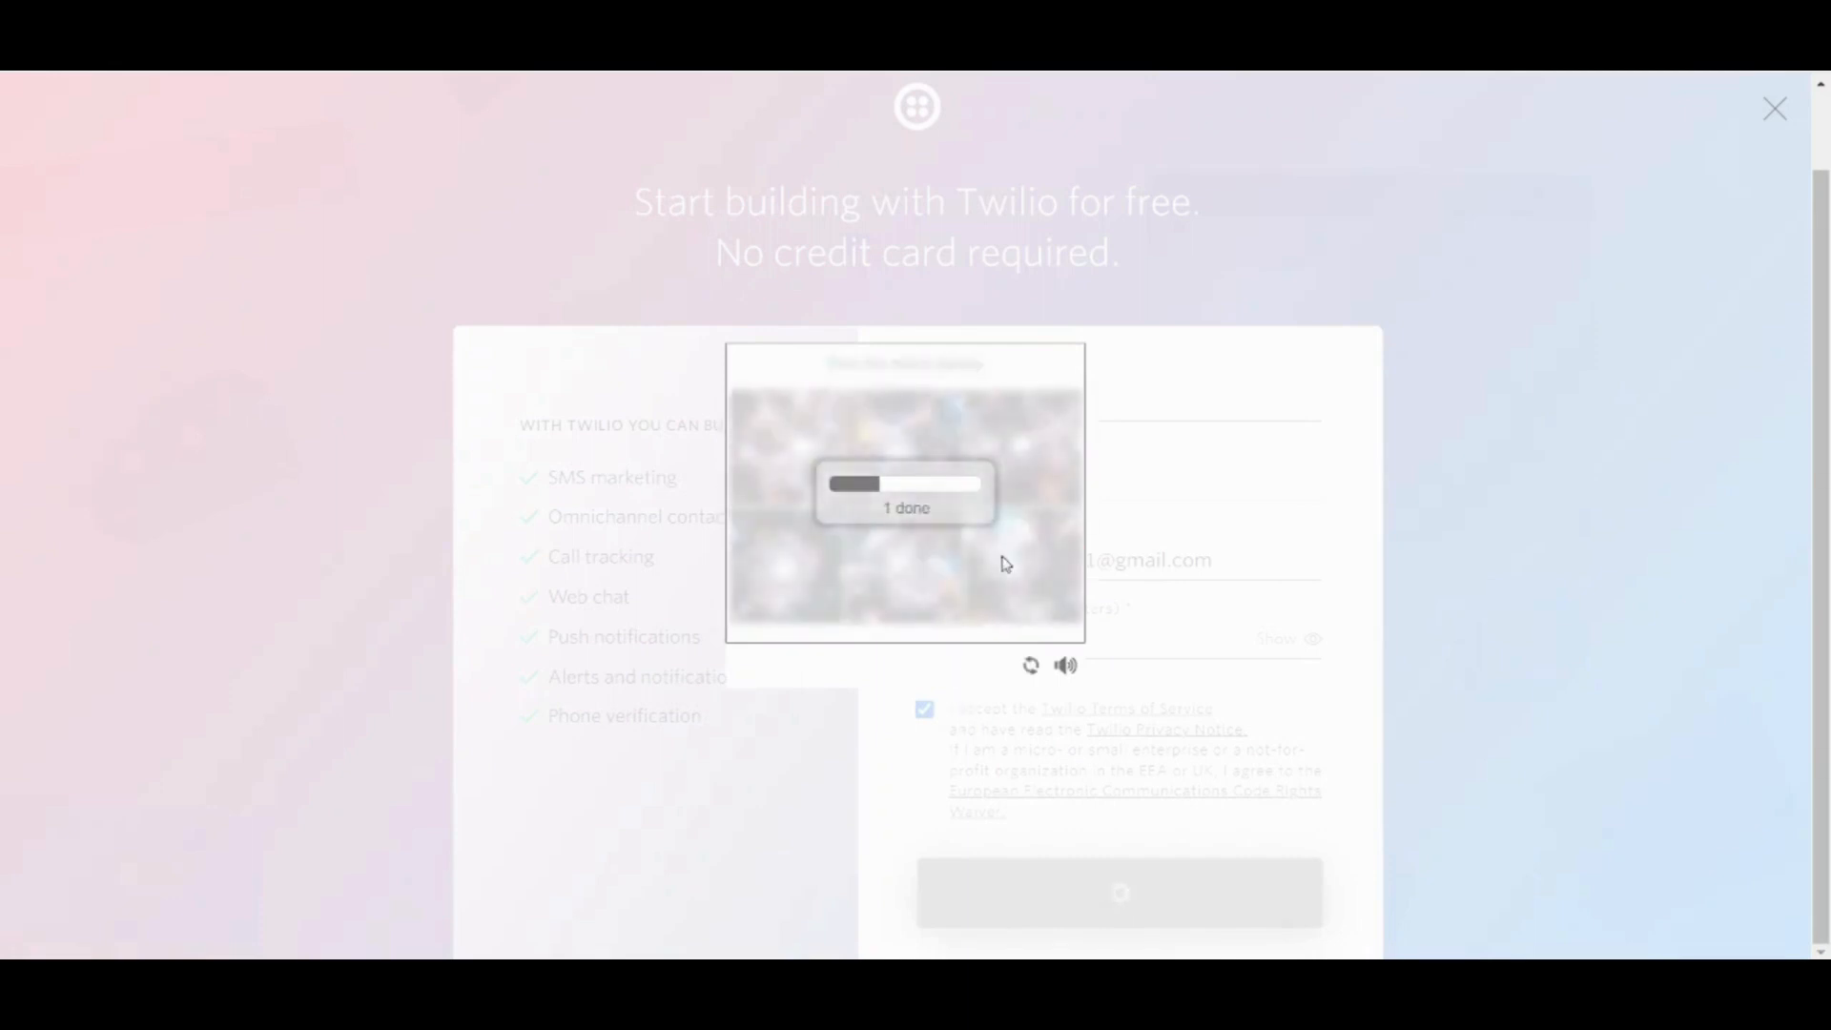
{"action": "left_click", "coordinate": [797, 616]}
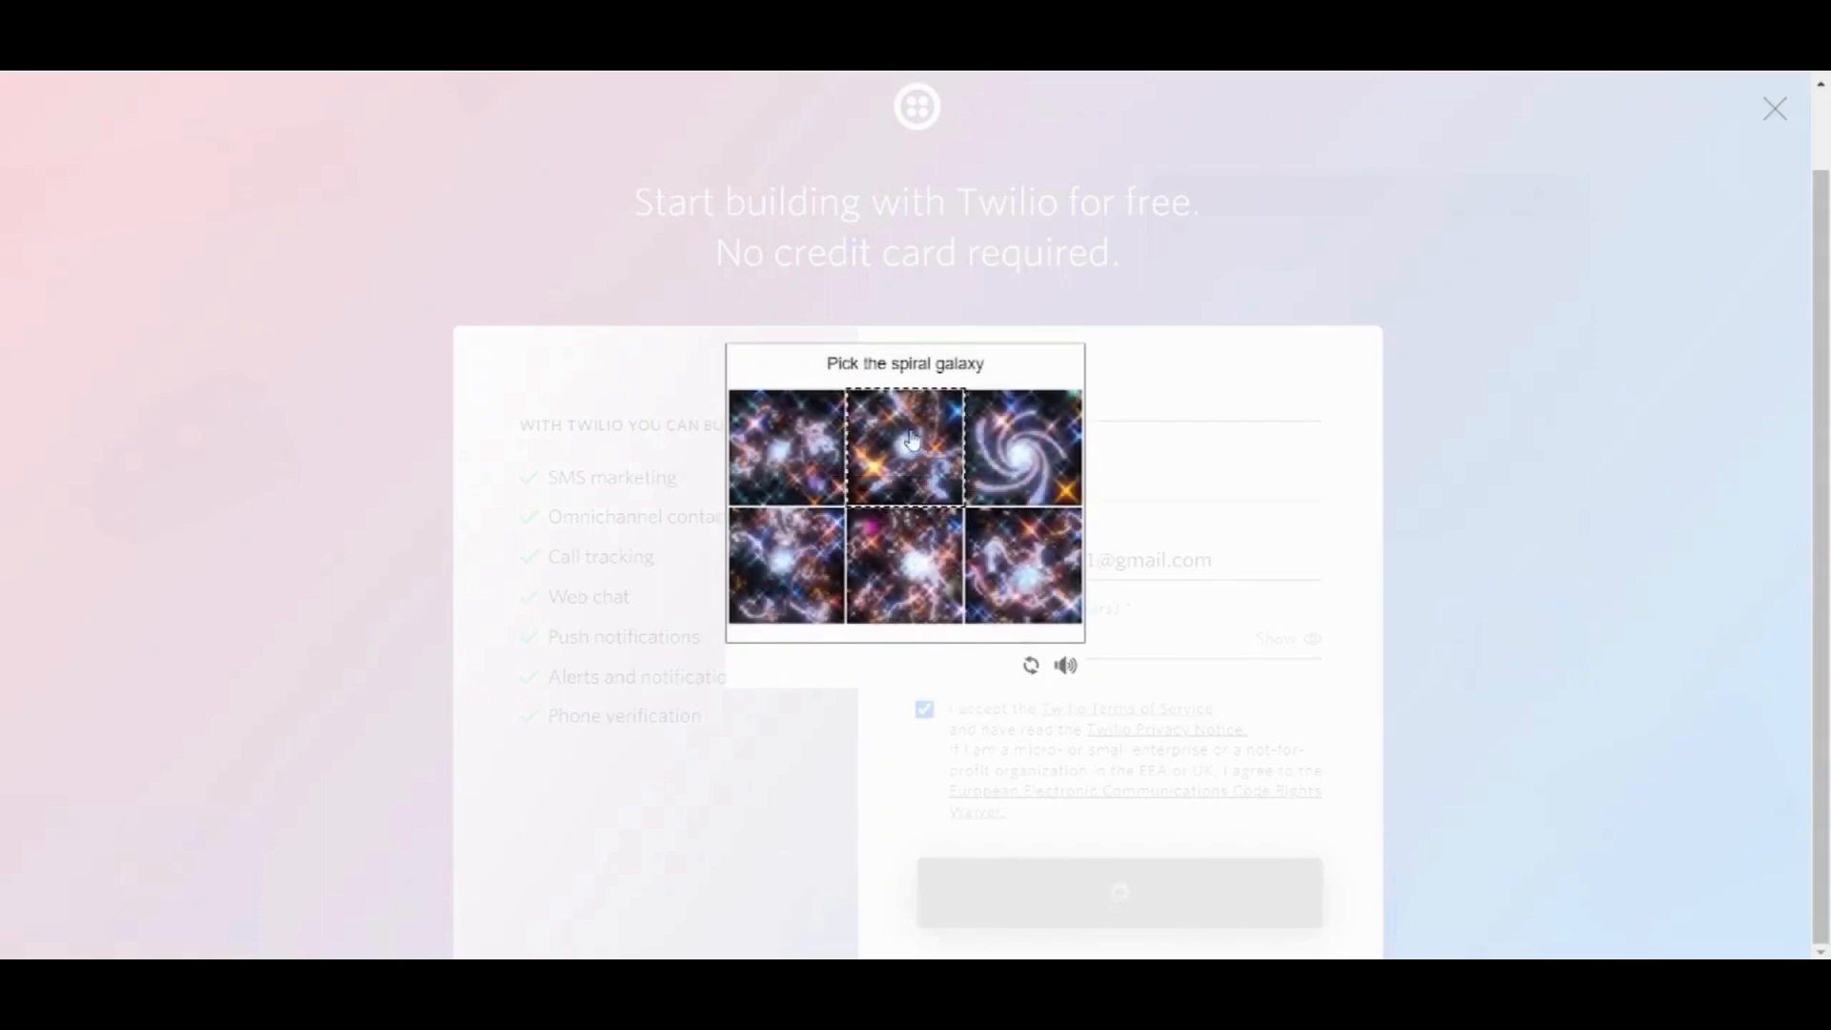
{"action": "left_click", "coordinate": [1054, 436]}
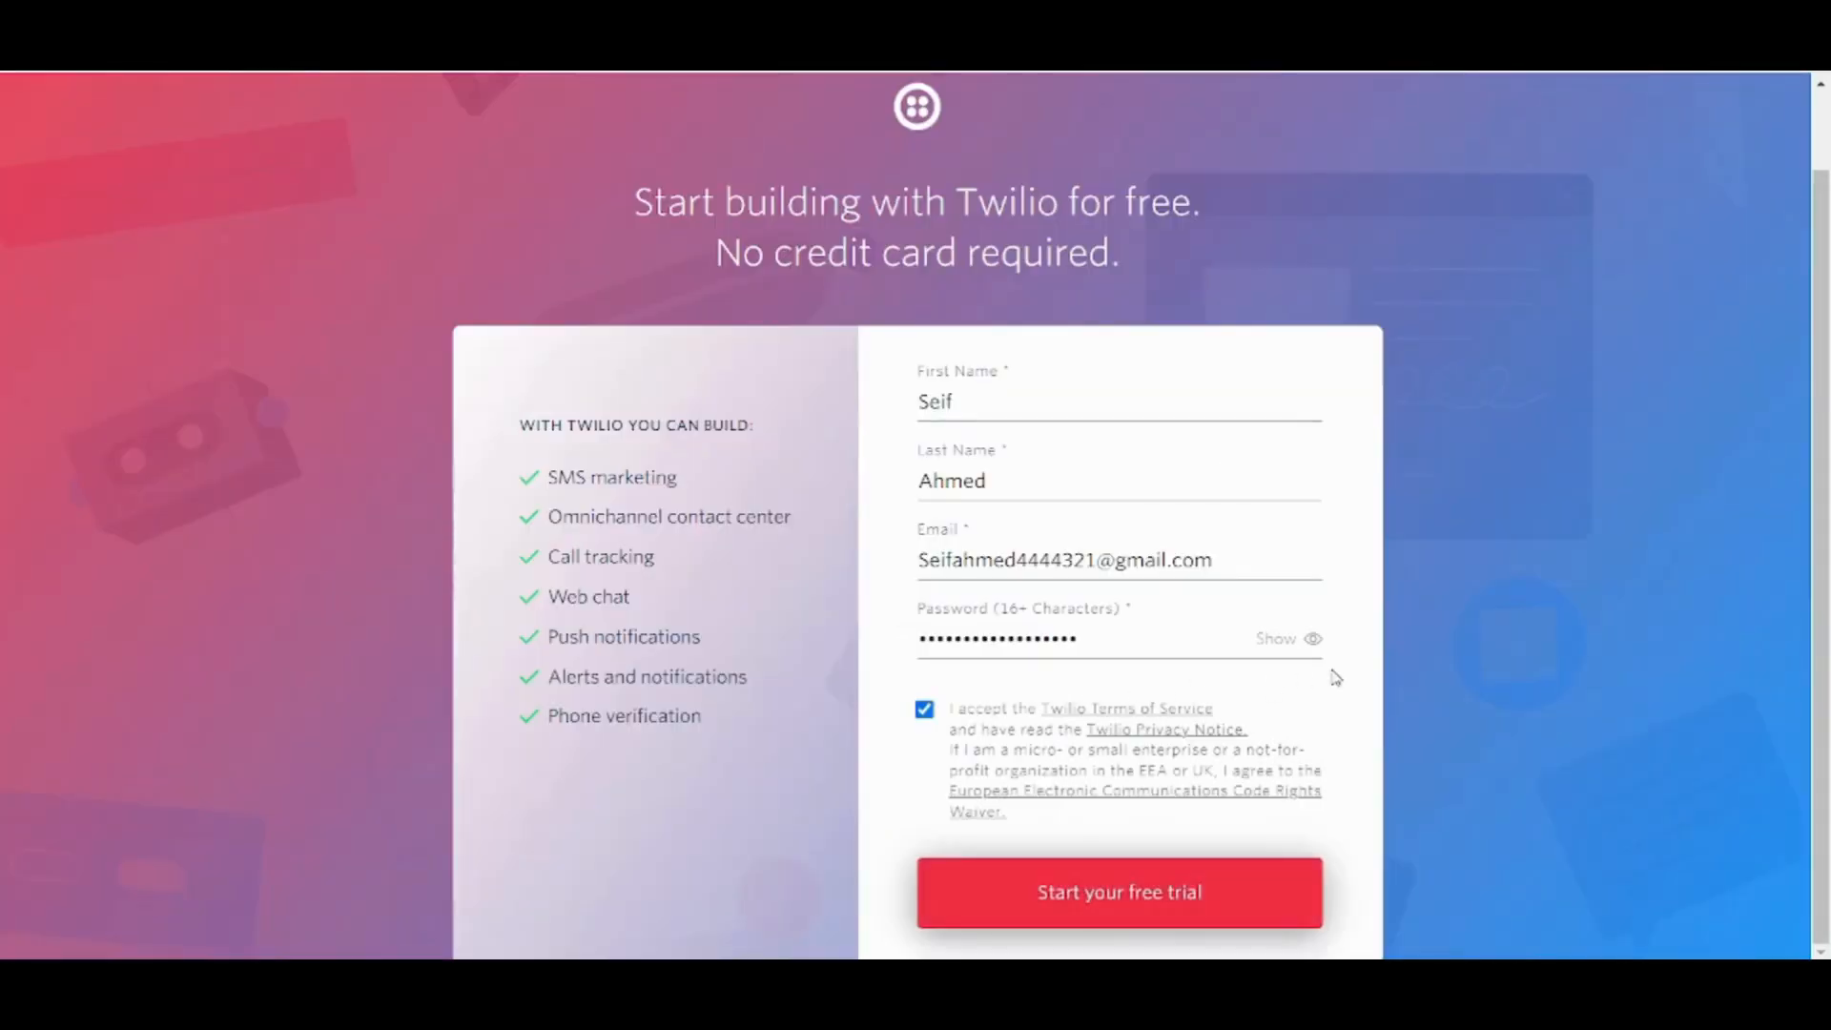
{"action": "scroll", "coordinate": [1336, 678], "scroll_direction": "up", "scroll_amount": 1}
{"action": "scroll", "coordinate": [1337, 679], "scroll_direction": "down", "scroll_amount": 1}
{"action": "left_click", "coordinate": [1271, 882]}
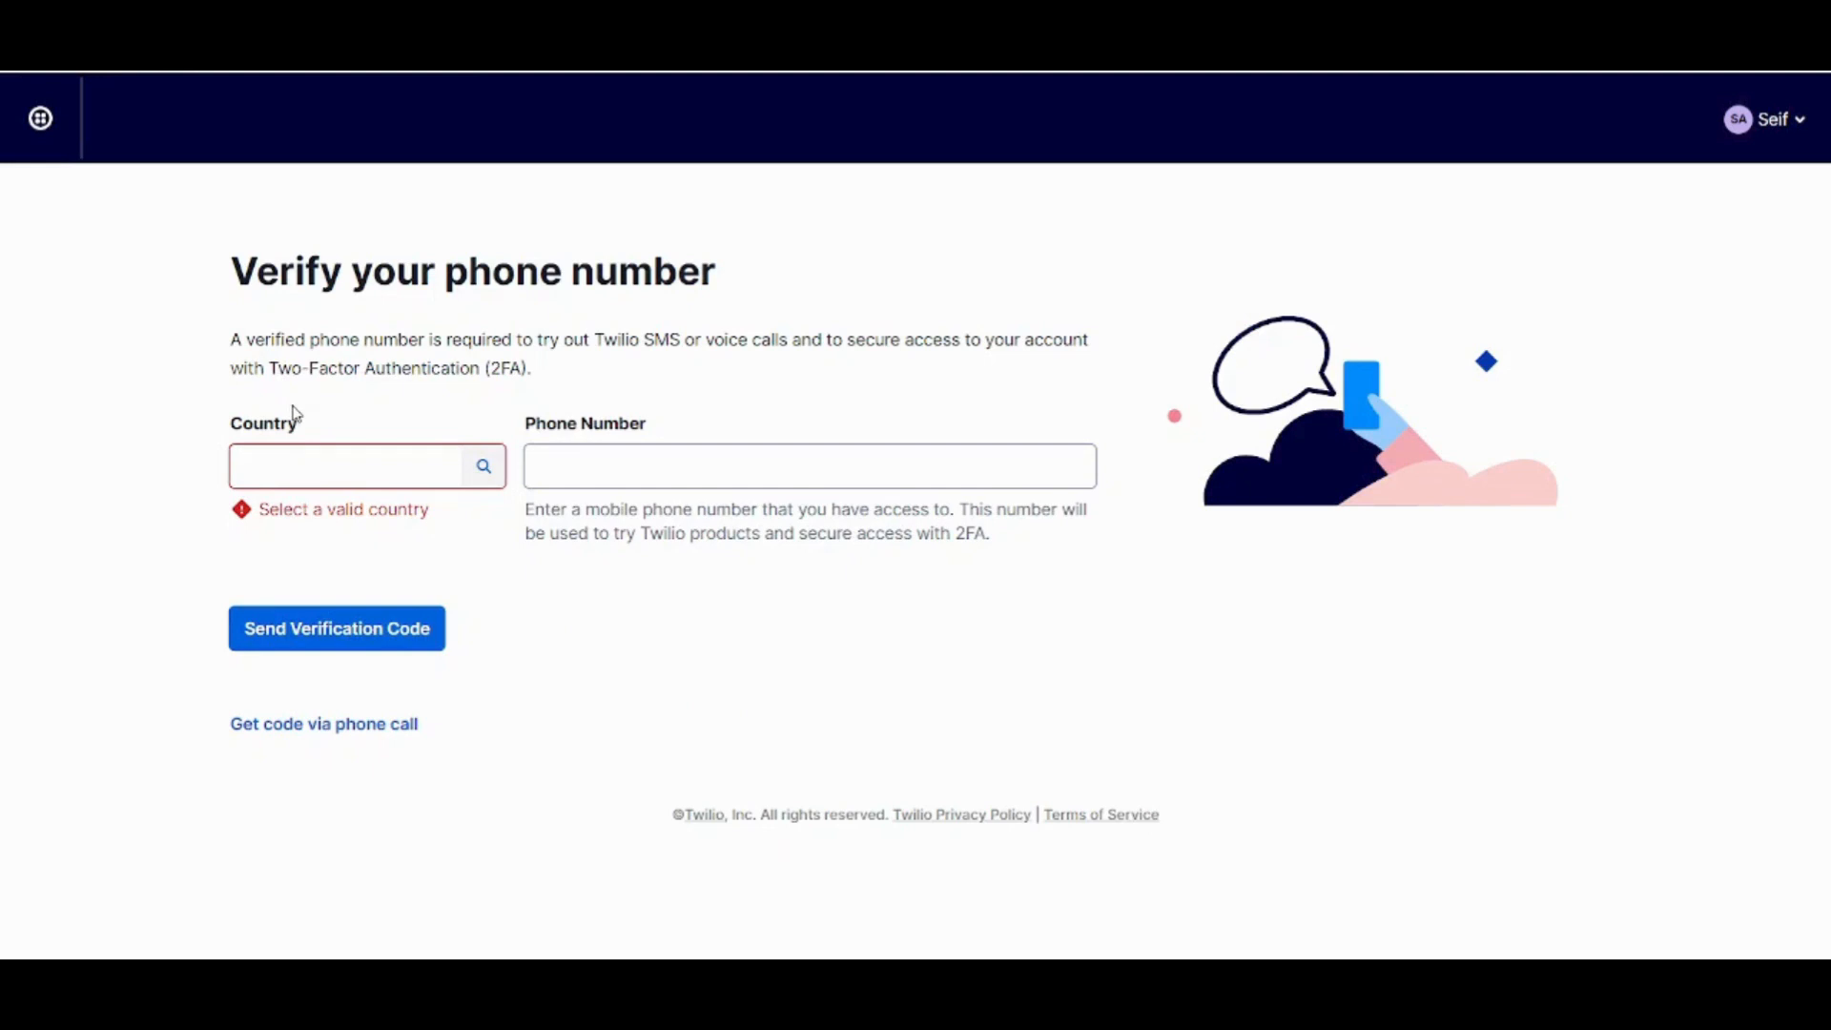
Step: Enter the user's mobile number with country code +20 and request a verification code
{"action": "left_click", "coordinate": [306, 469]}
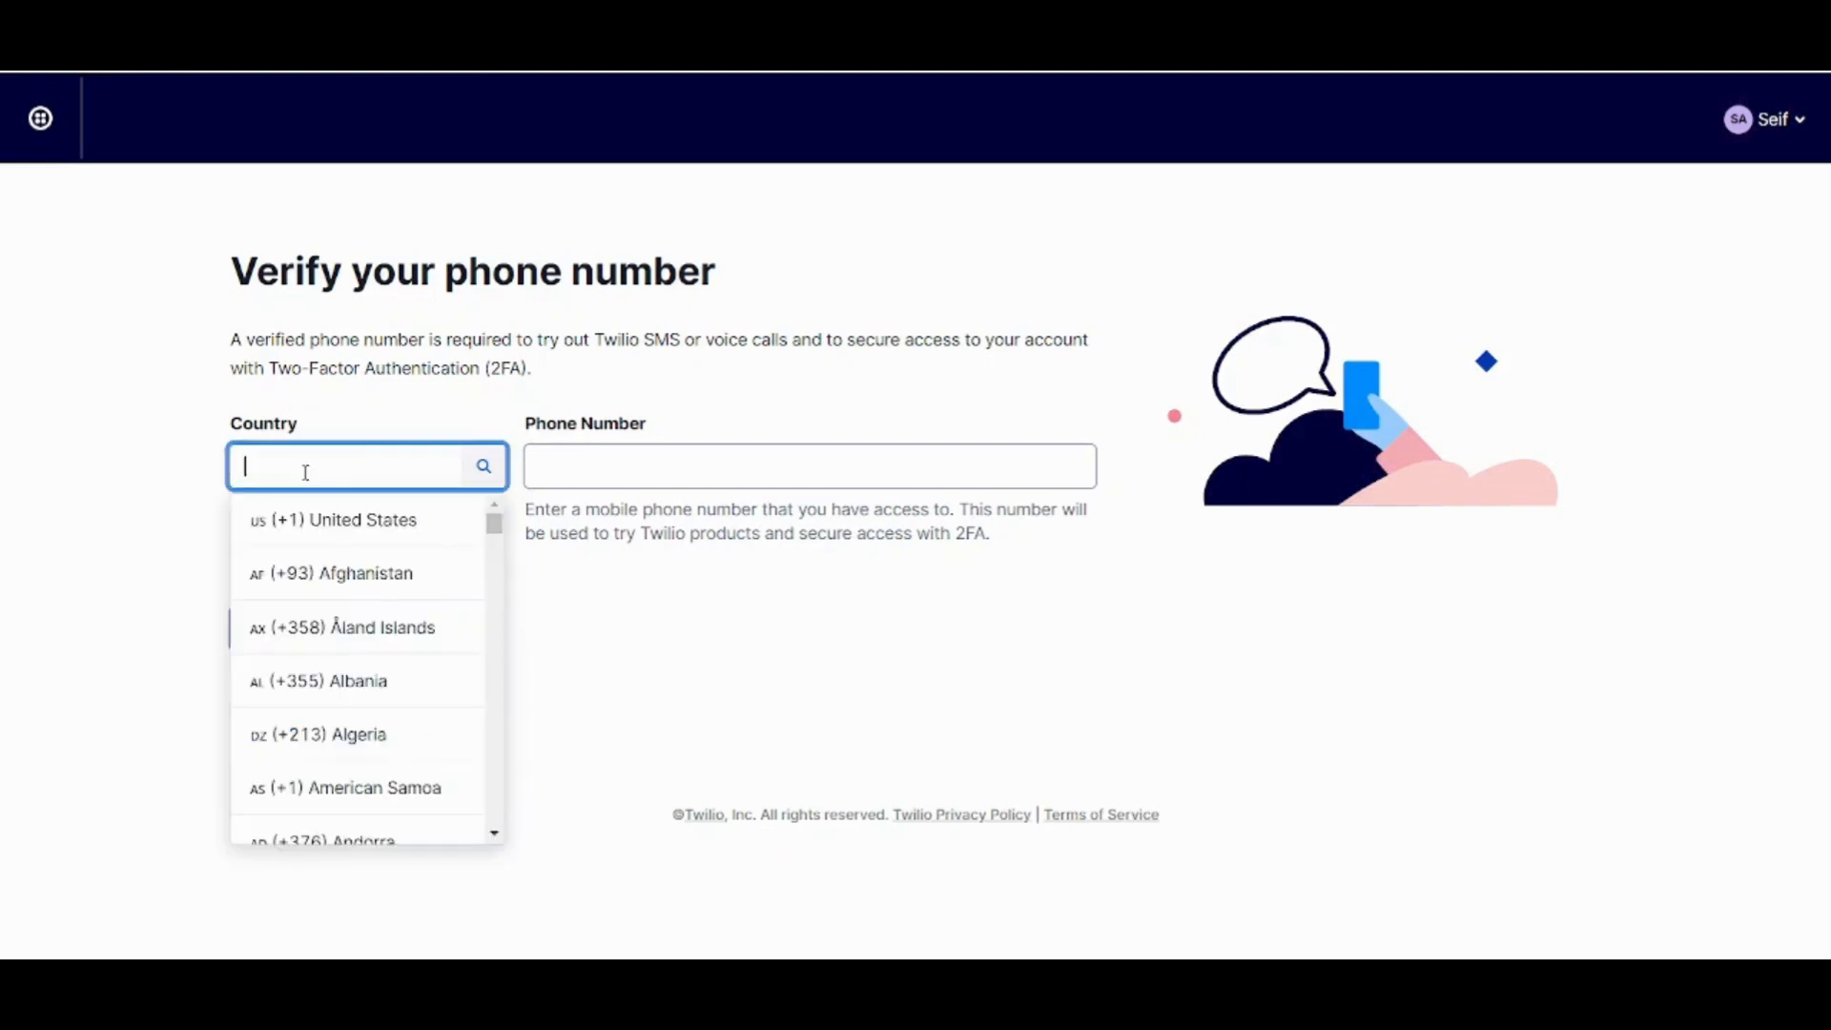
{"action": "type", "text": "+20"}
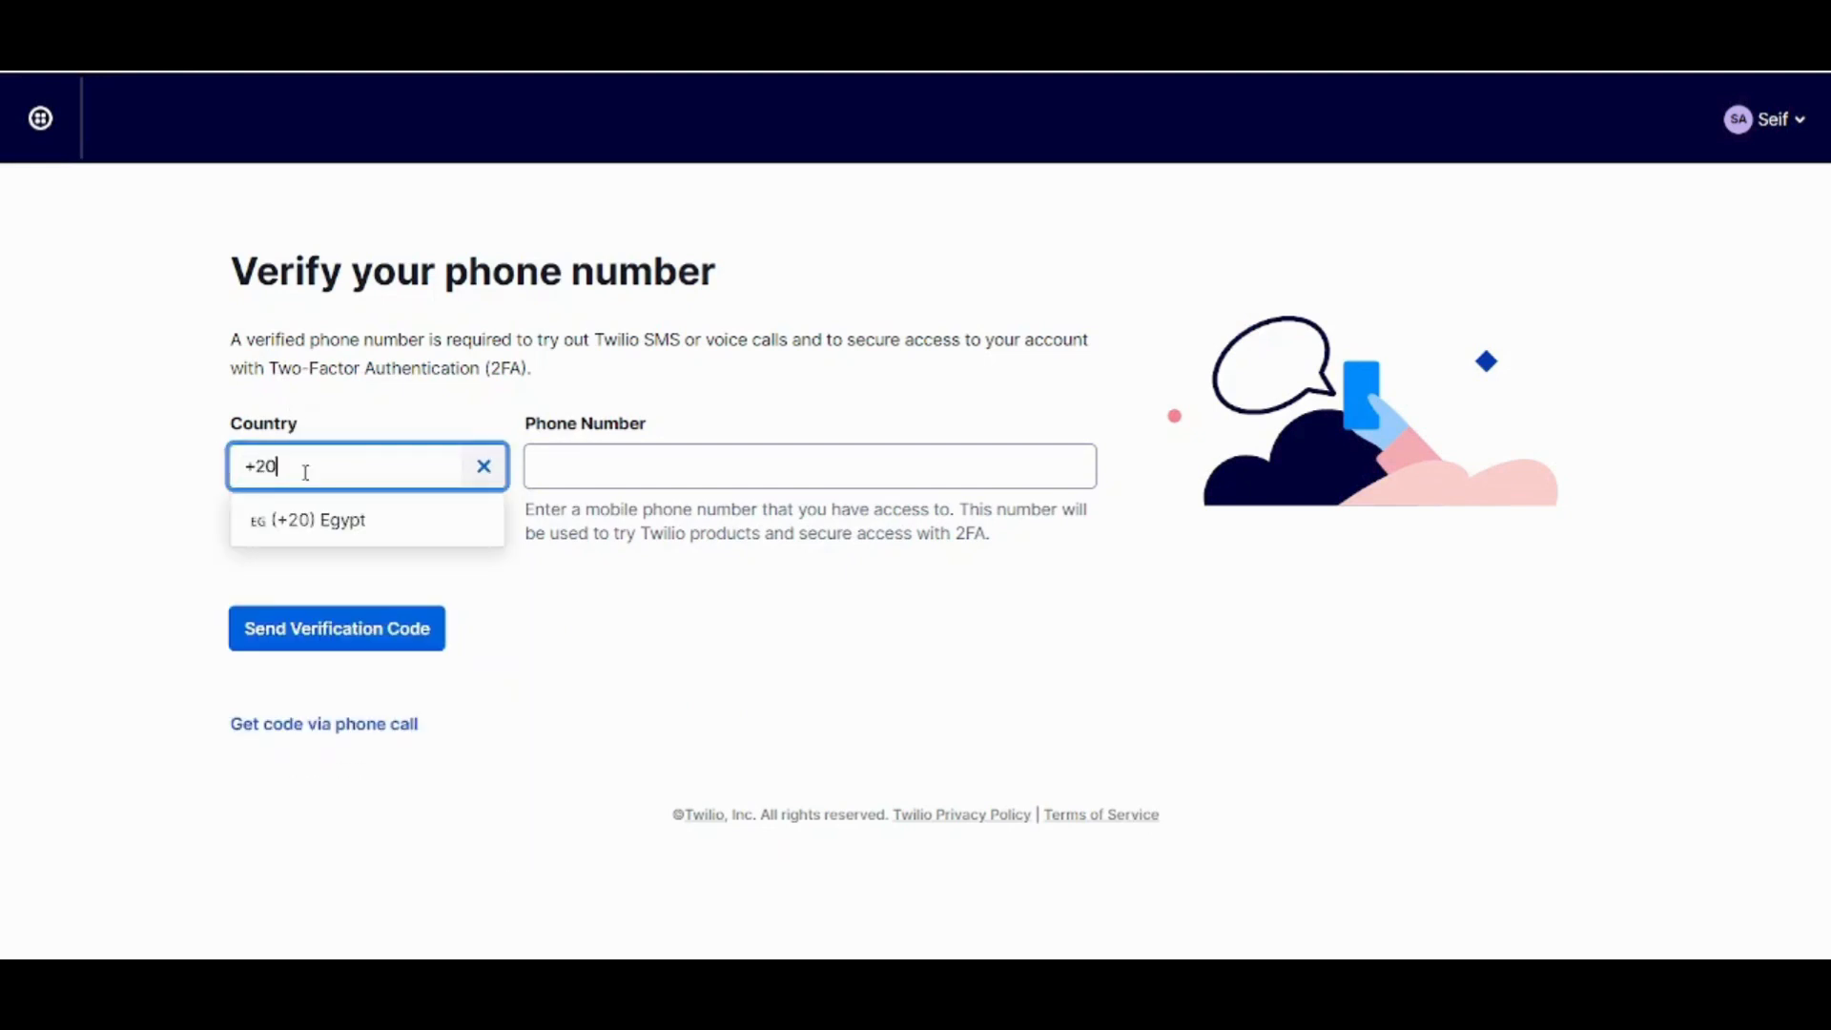
{"action": "left_click", "coordinate": [651, 473]}
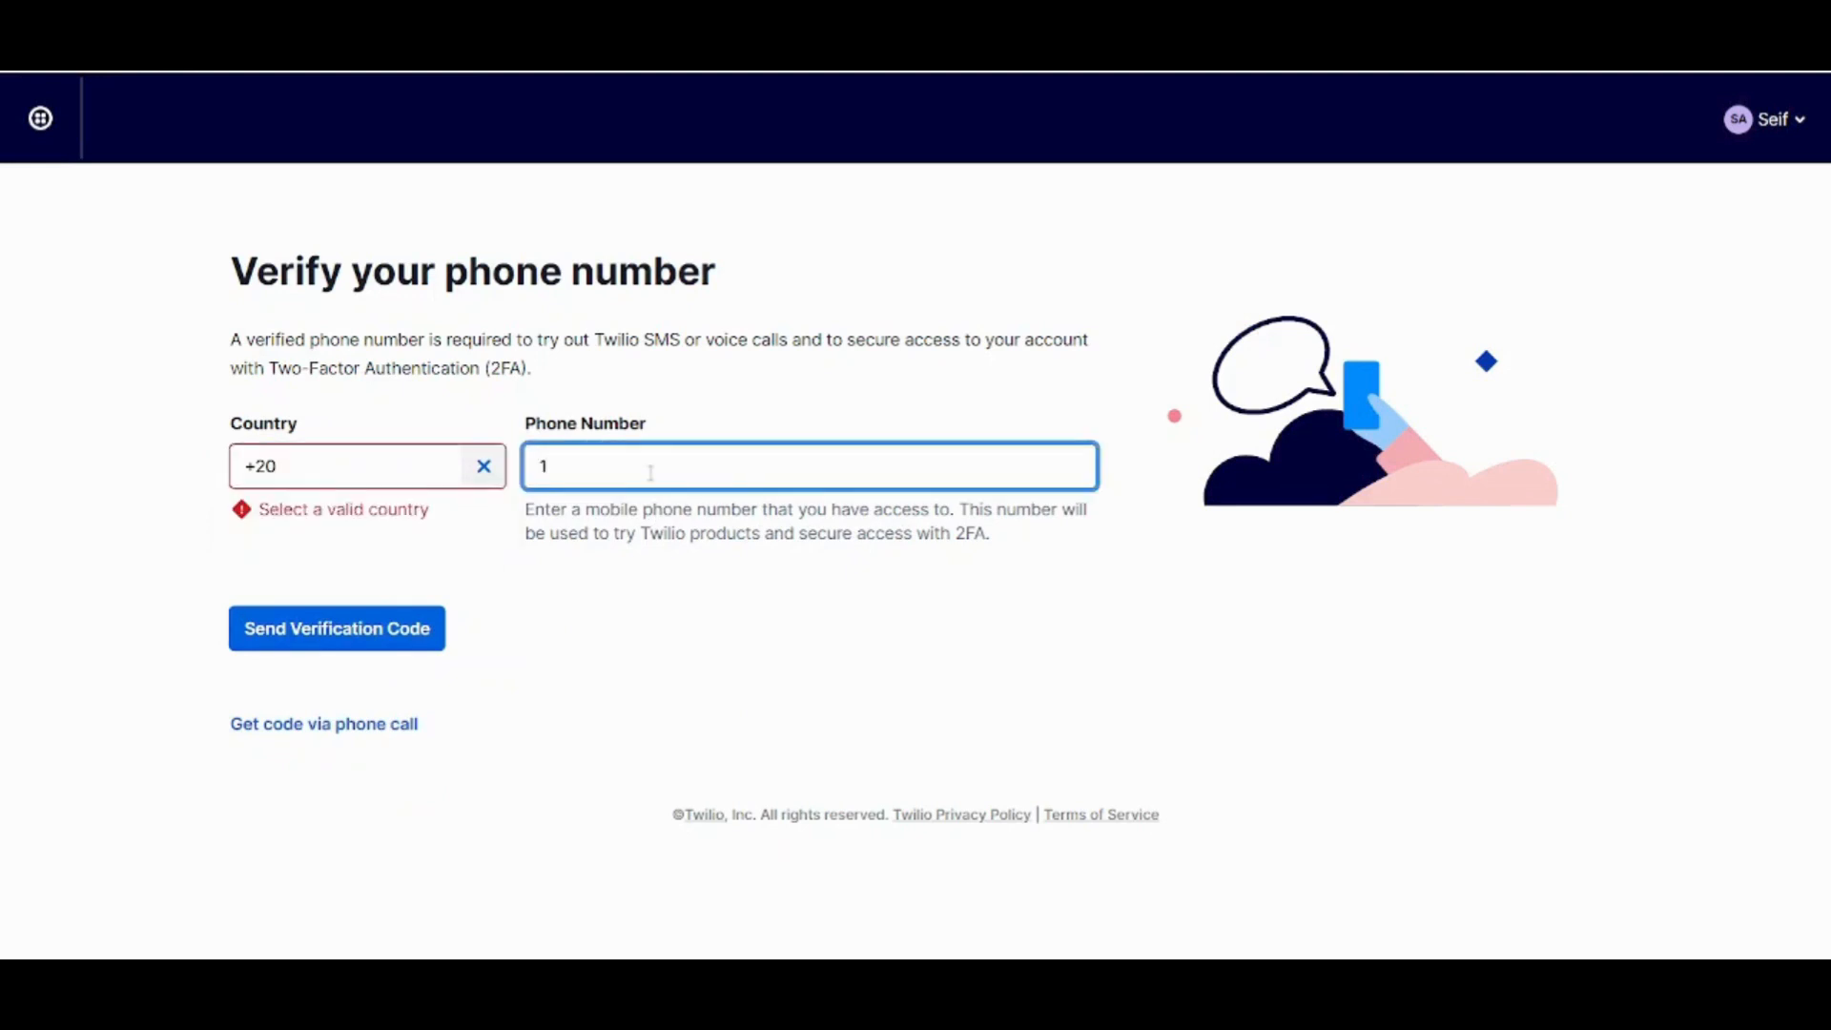
{"action": "left_click", "coordinate": [322, 645]}
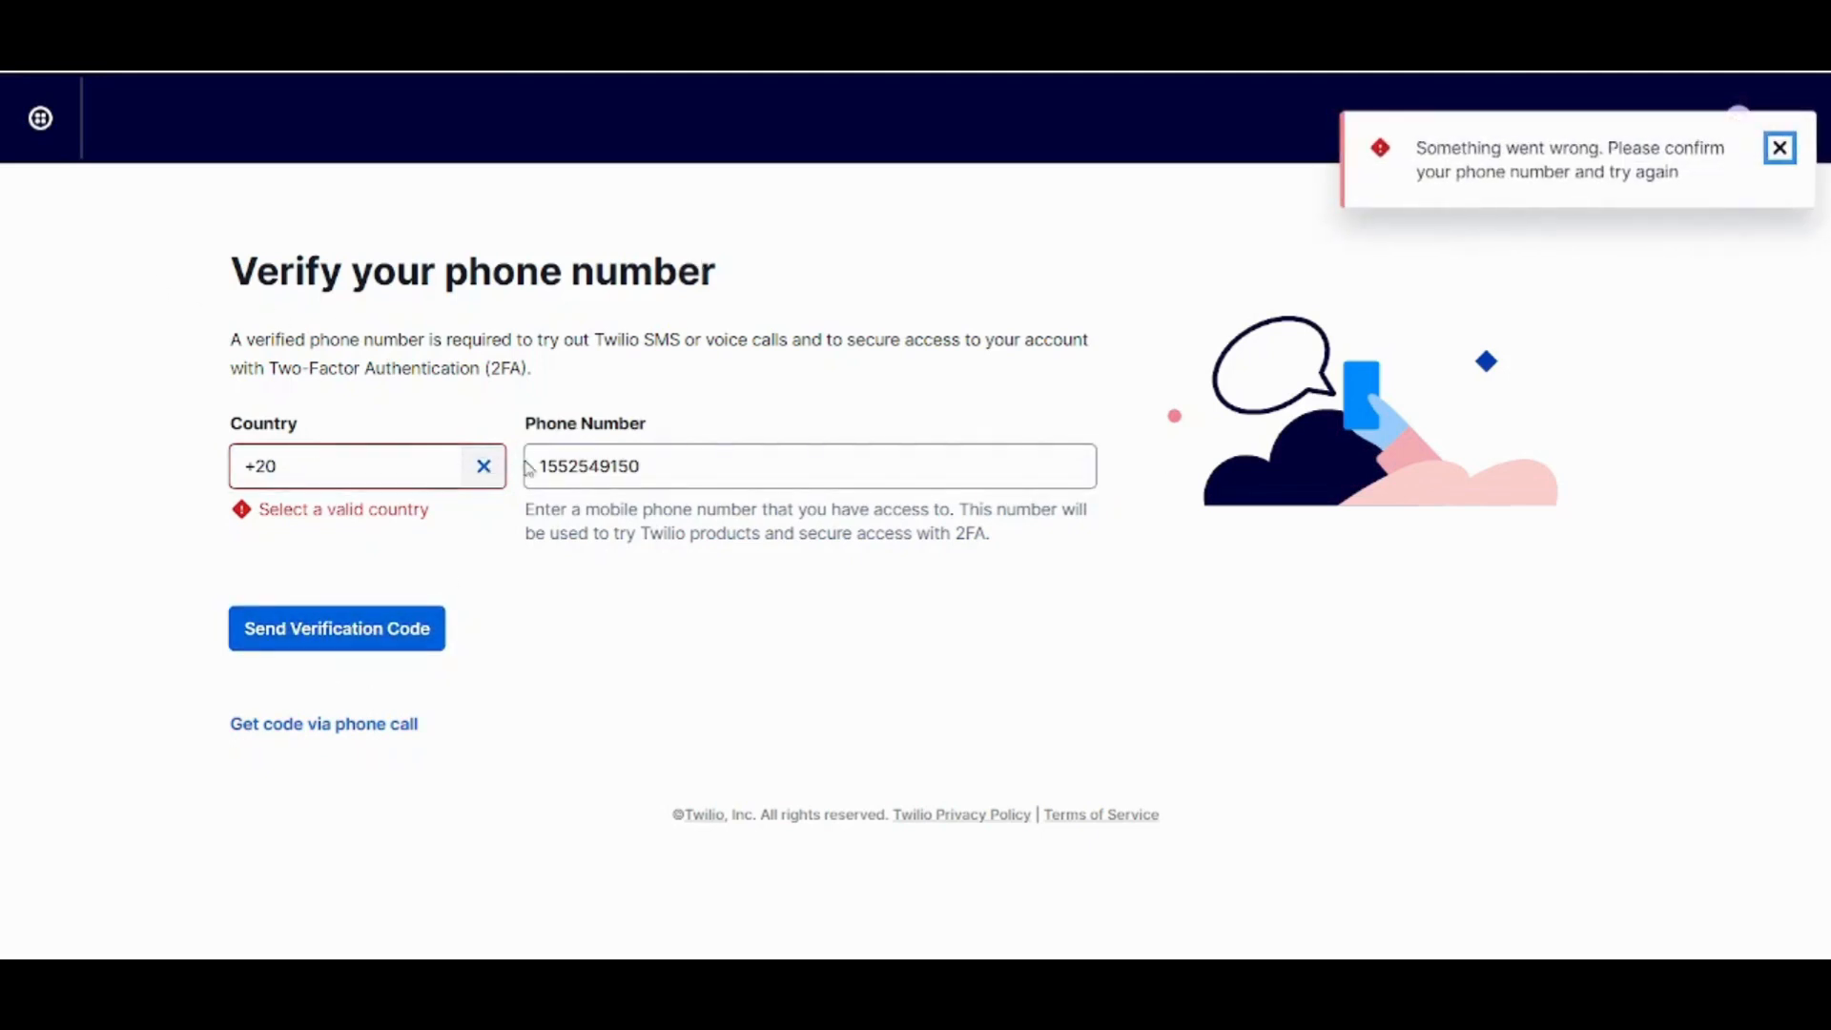
{"action": "left_click", "coordinate": [299, 641]}
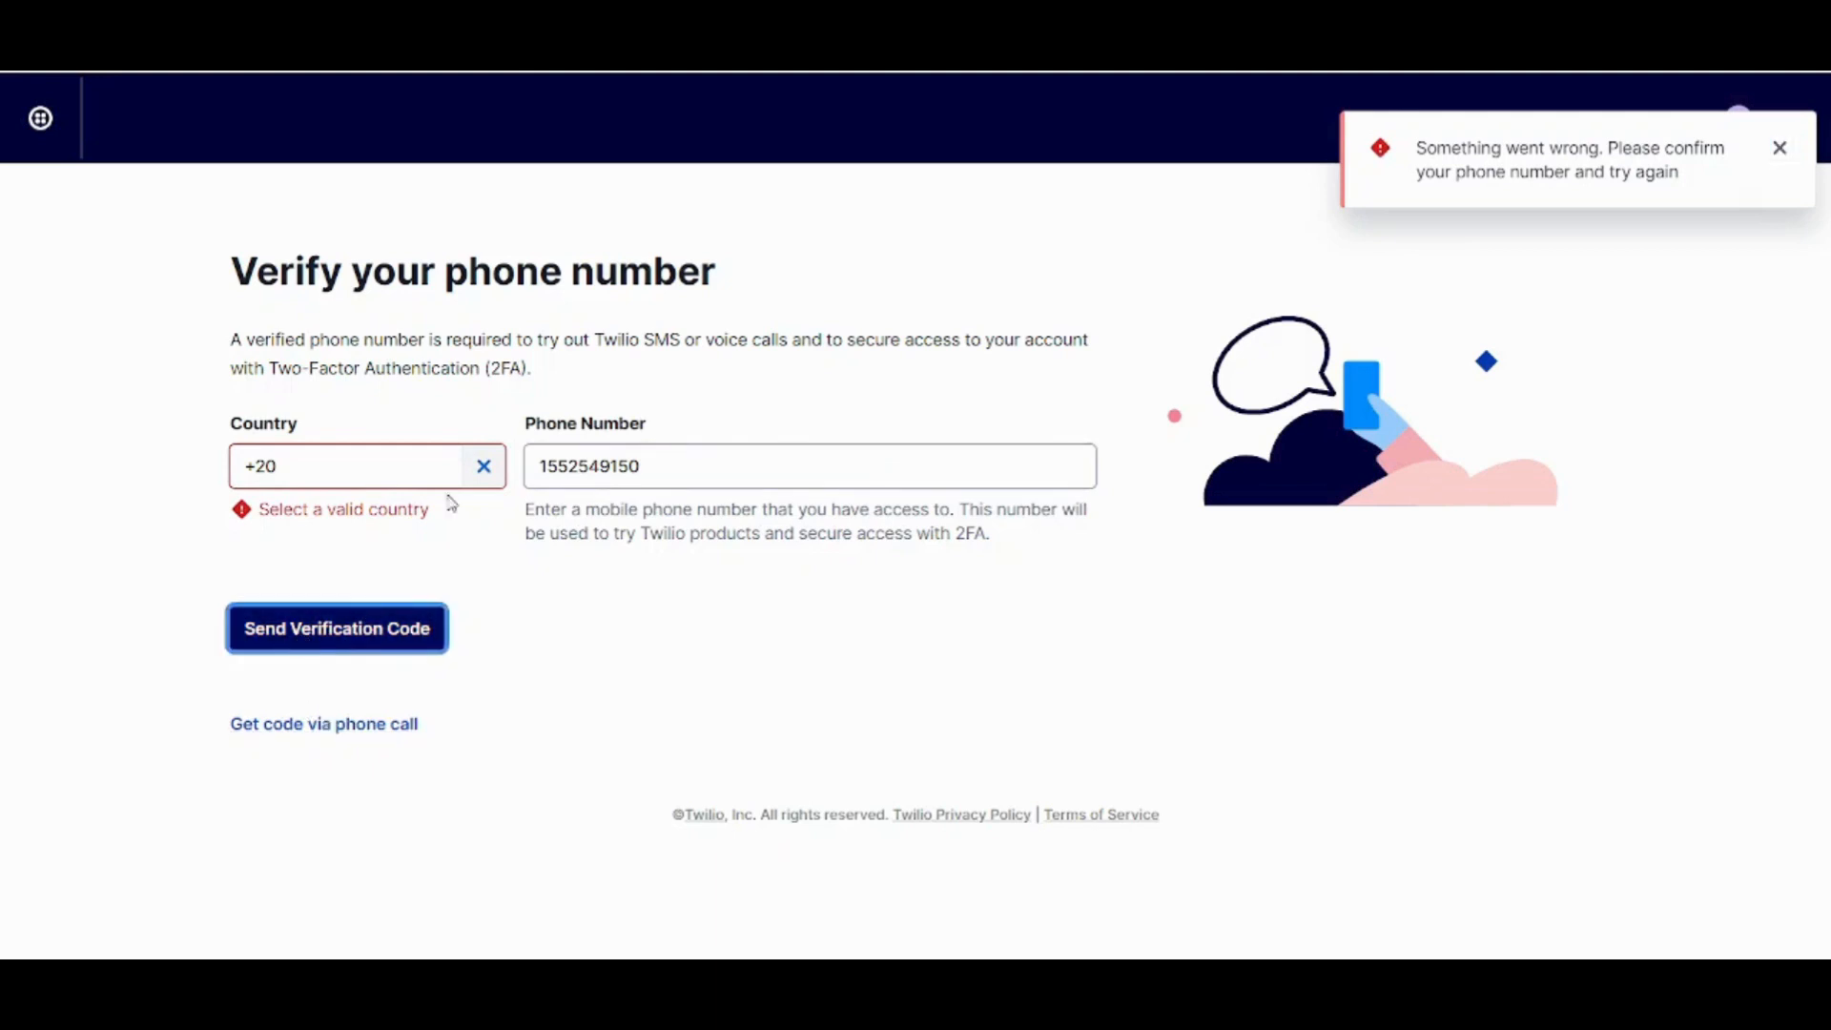
{"action": "left_click", "coordinate": [357, 472]}
{"action": "left_click", "coordinate": [537, 466]}
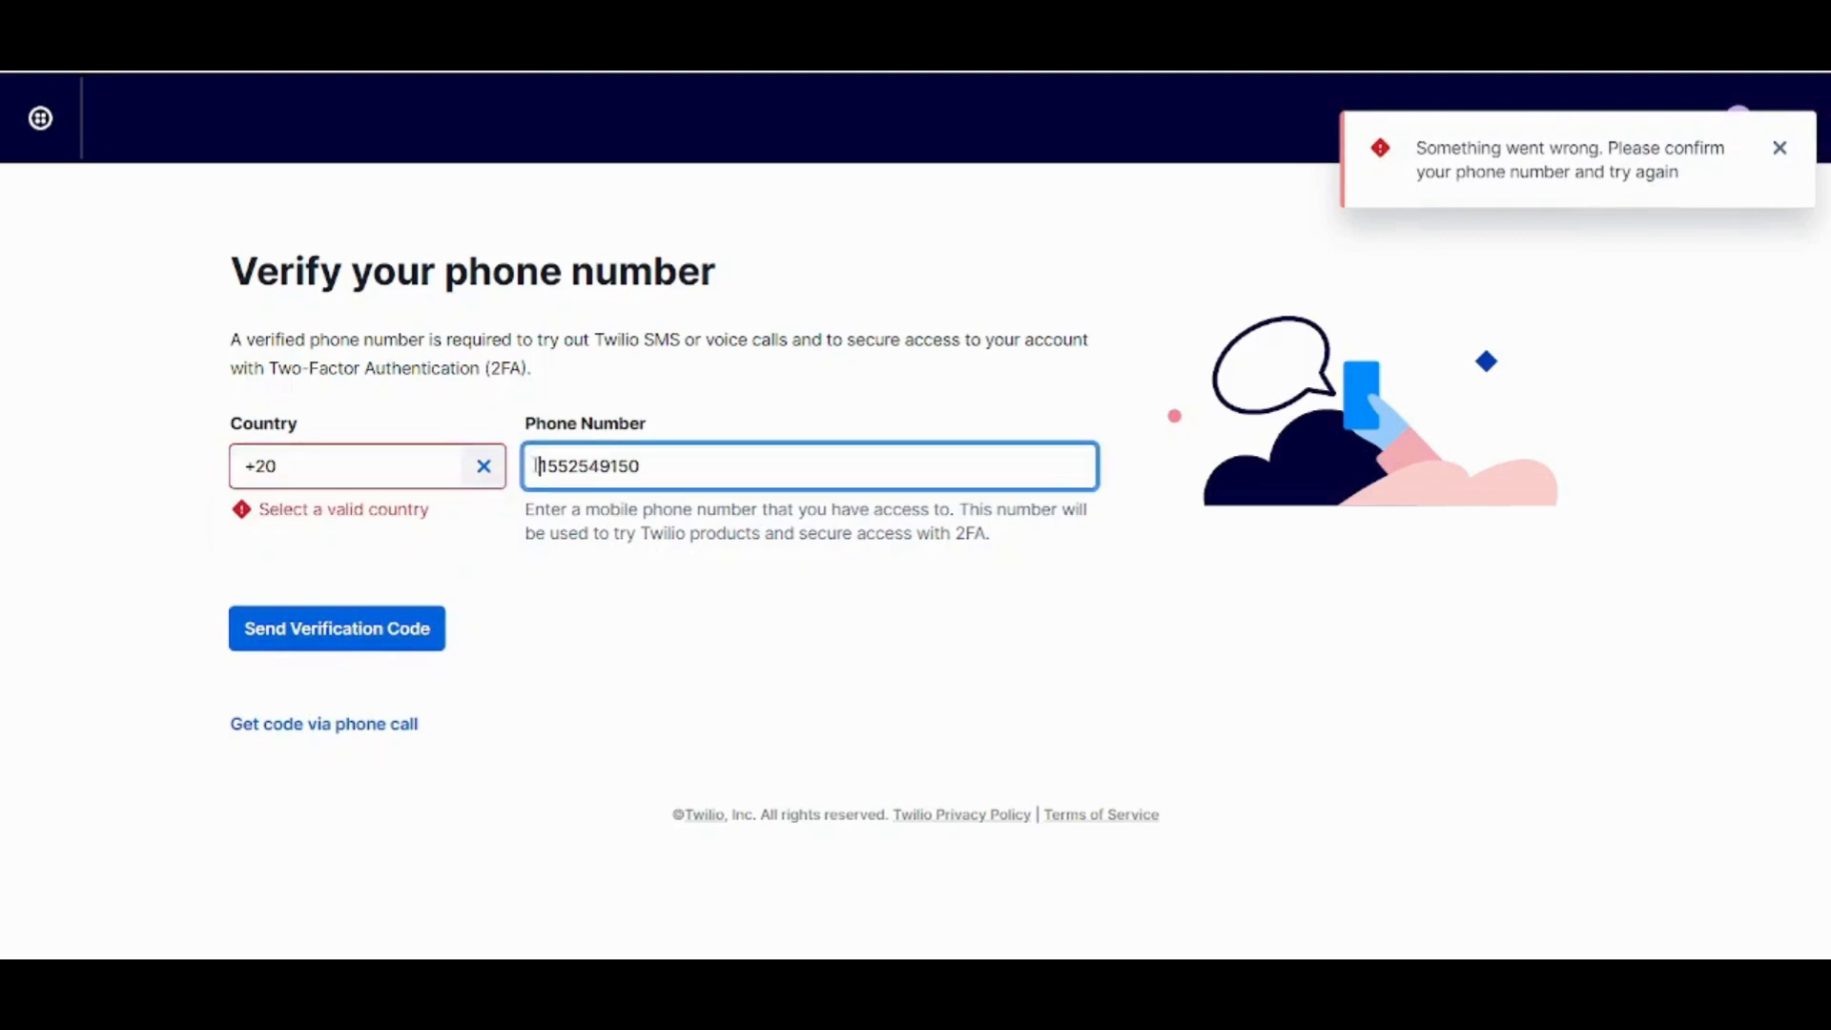
{"action": "type", "text": "0"}
{"action": "left_click", "coordinate": [427, 629]}
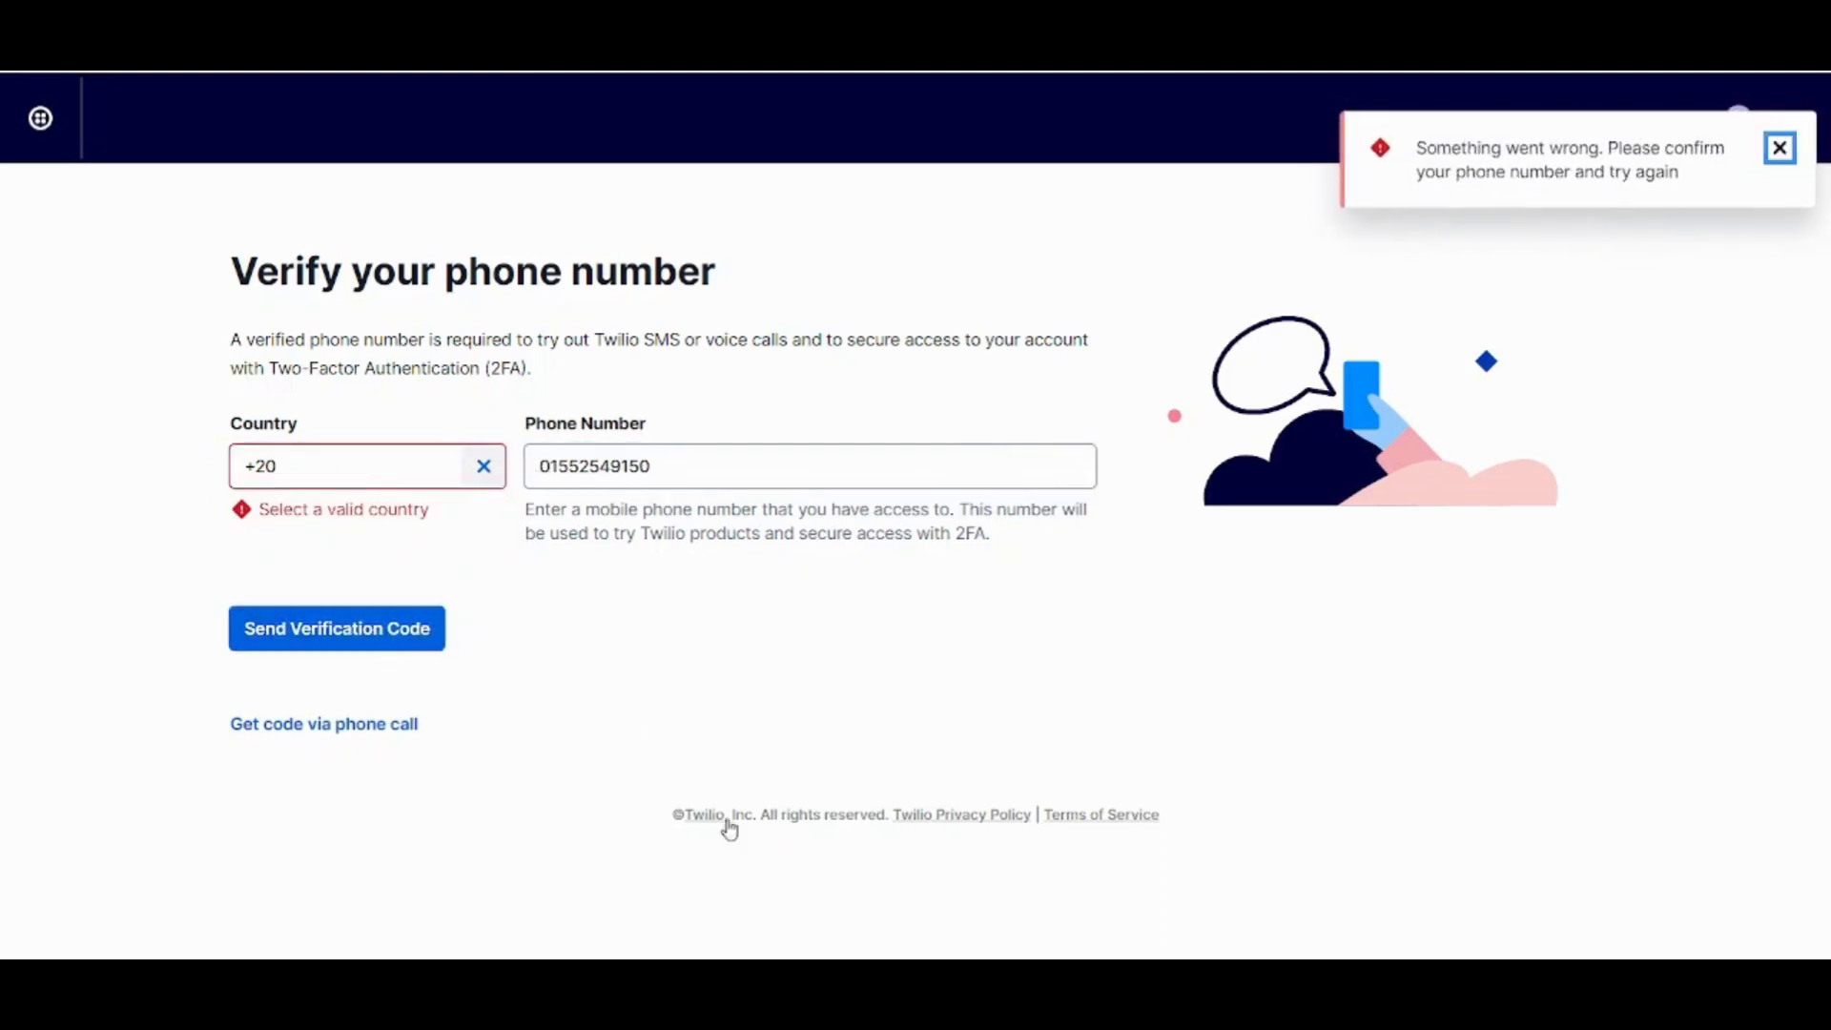
{"action": "left_click", "coordinate": [1265, 797]}
Step: Set the country to Egypt (+20), send the code, and submit the received verification code
{"action": "left_click", "coordinate": [303, 476]}
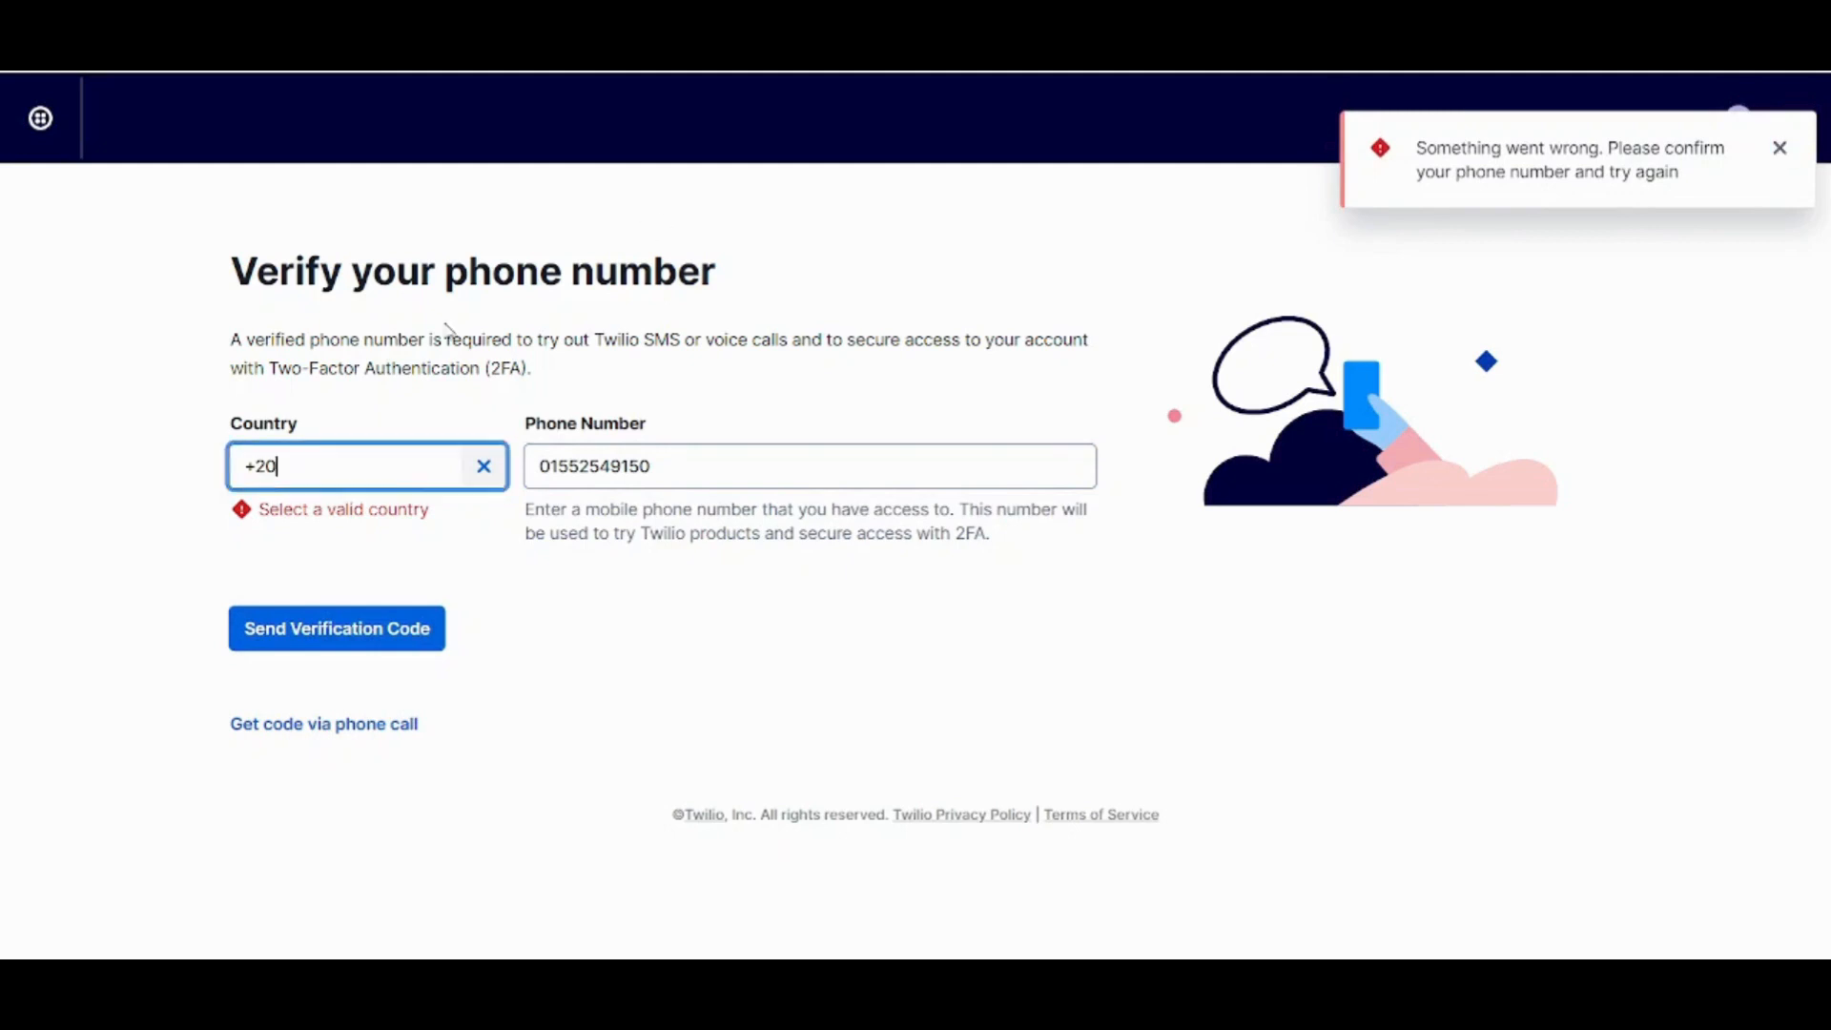
{"action": "left_click", "coordinate": [309, 479]}
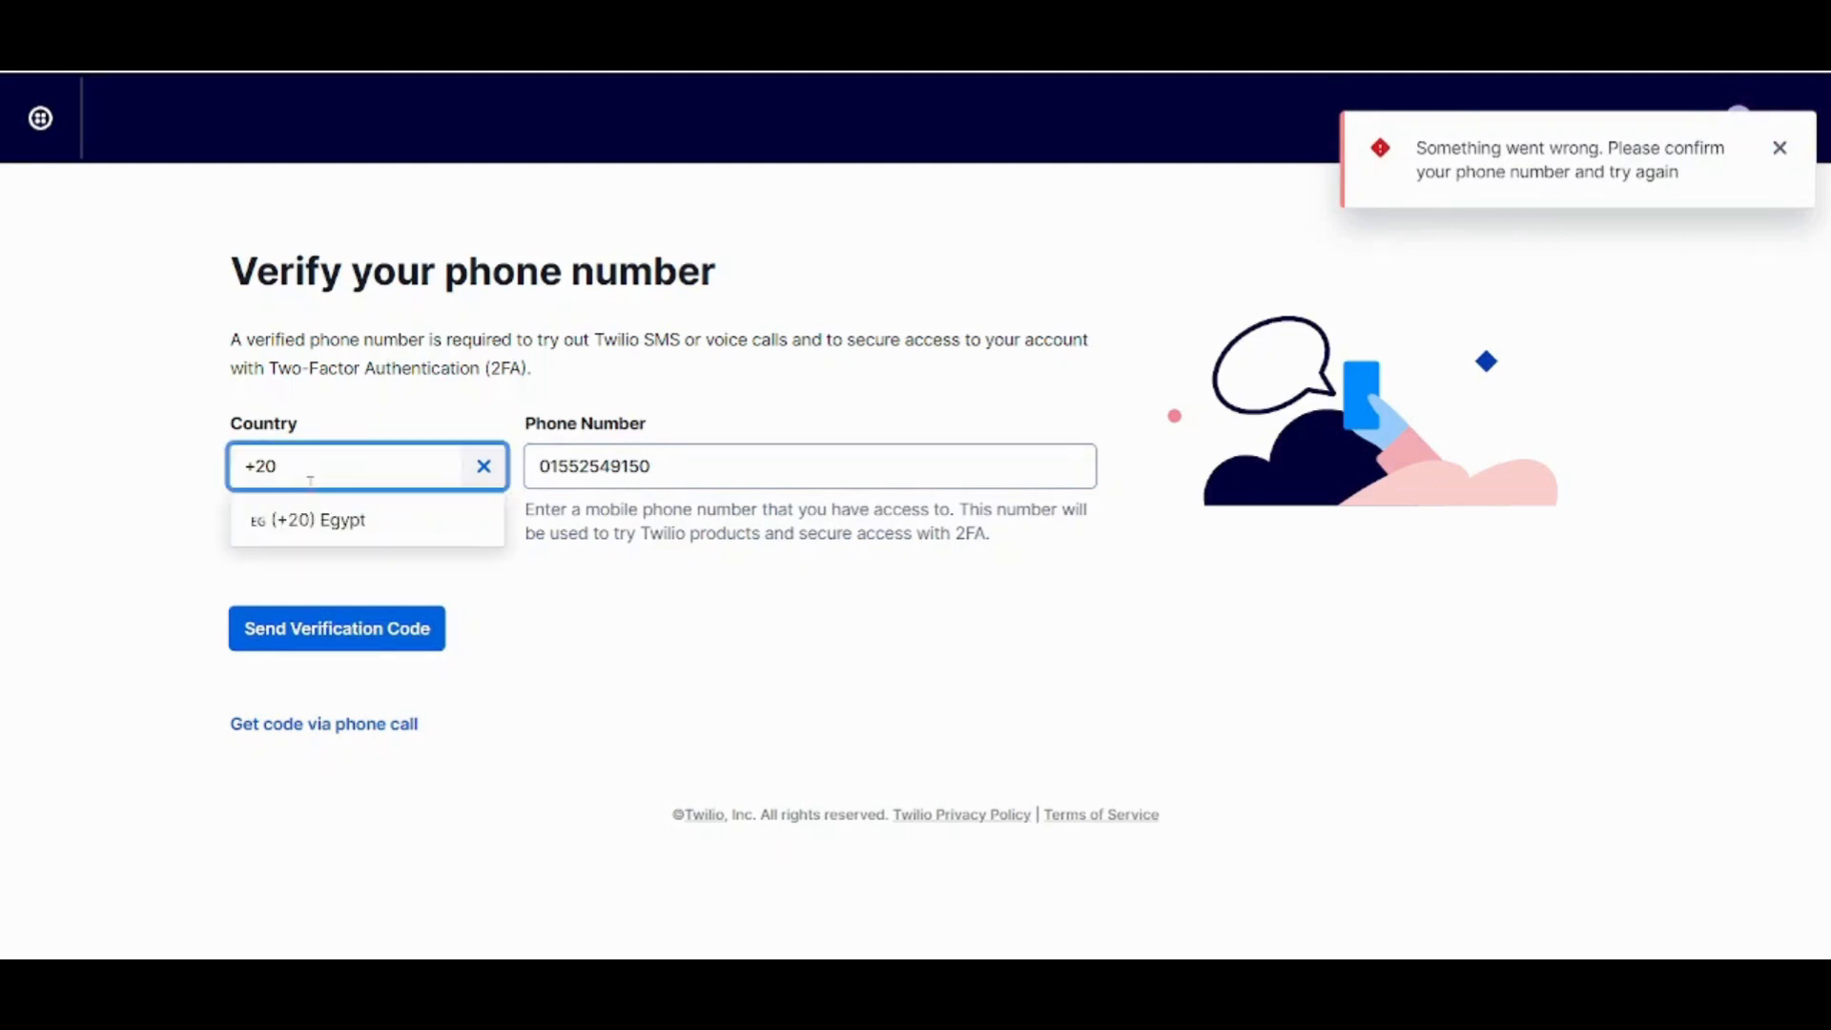
{"action": "left_click", "coordinate": [330, 527]}
{"action": "left_click", "coordinate": [380, 627]}
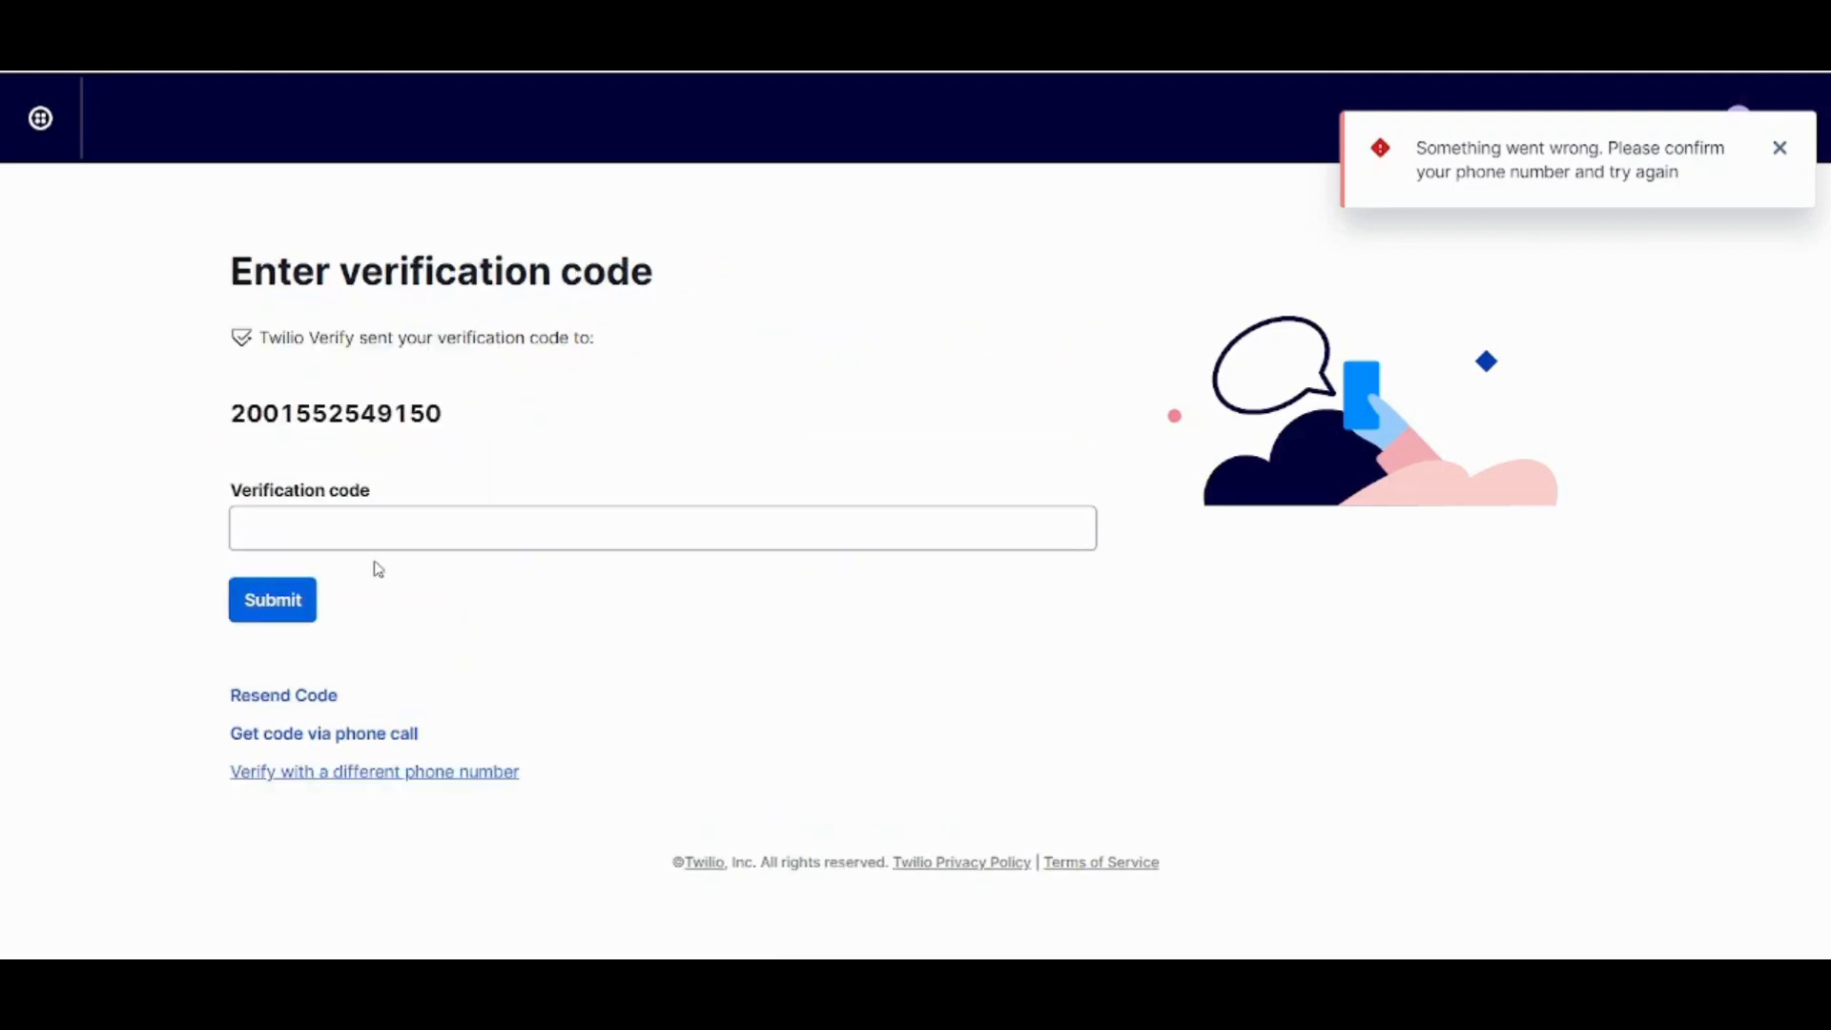
{"action": "left_click", "coordinate": [364, 522]}
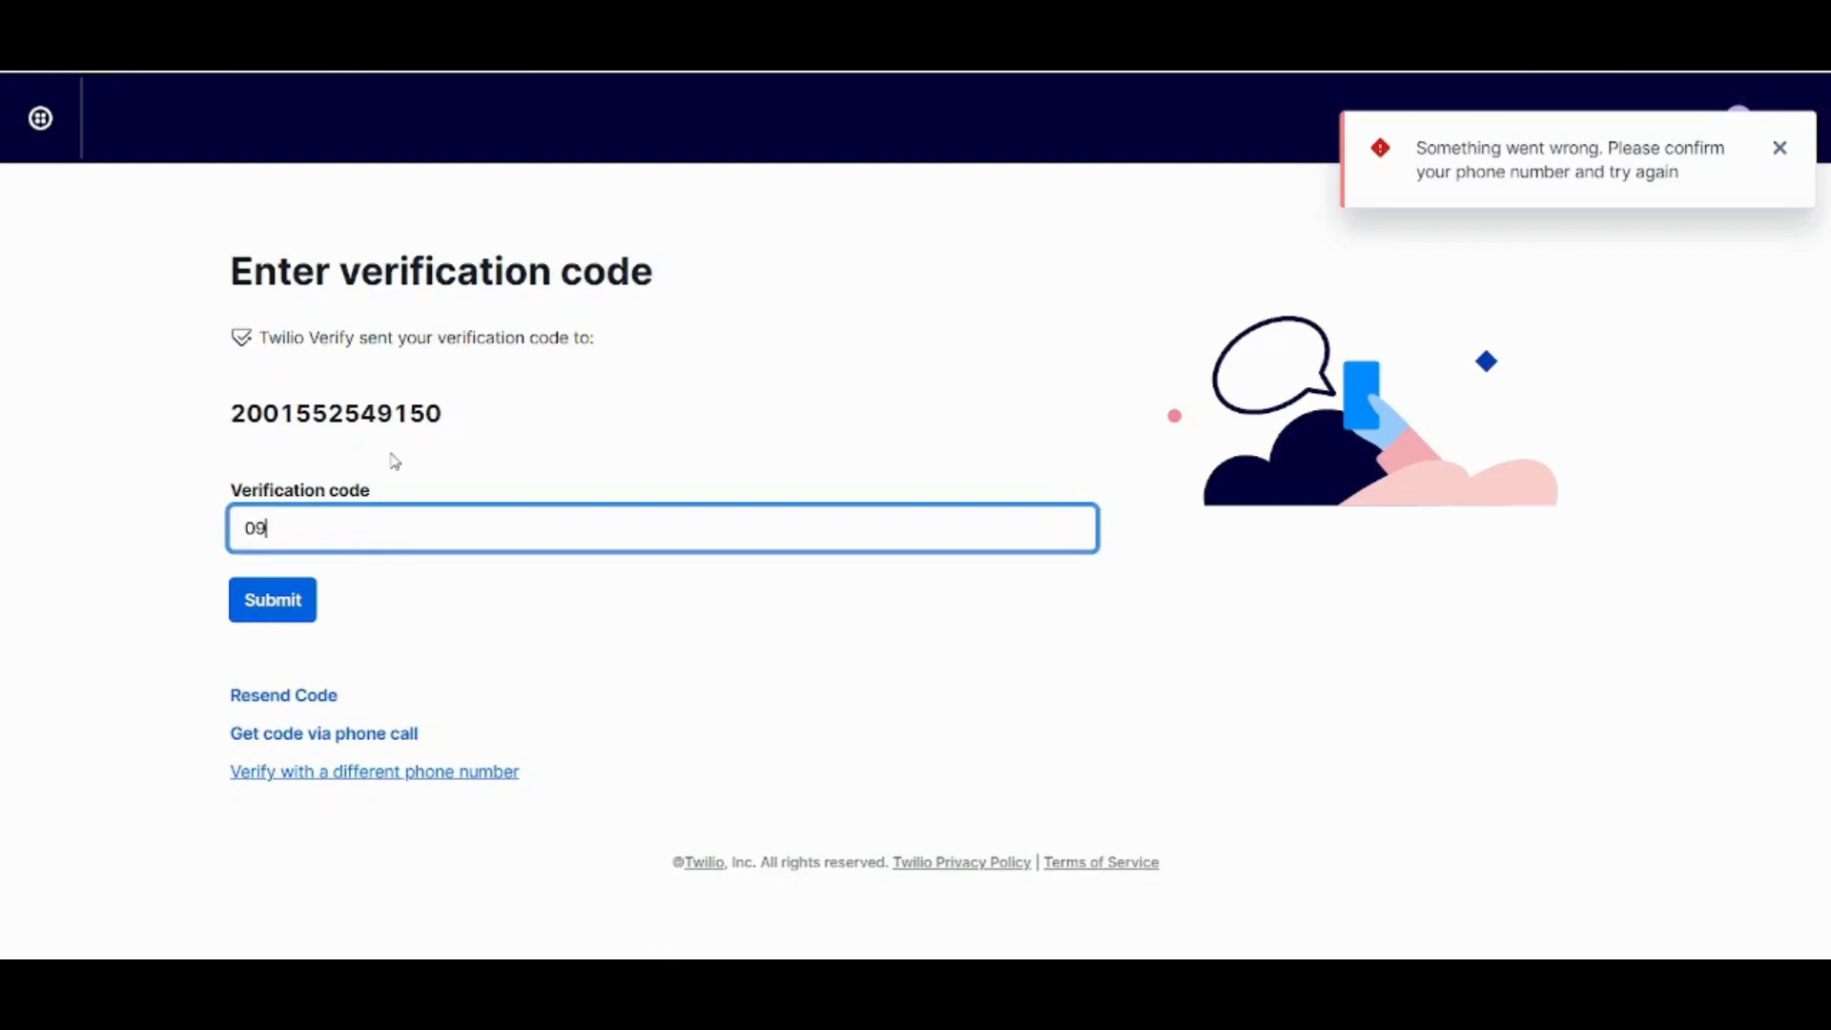
{"action": "left_click", "coordinate": [283, 622]}
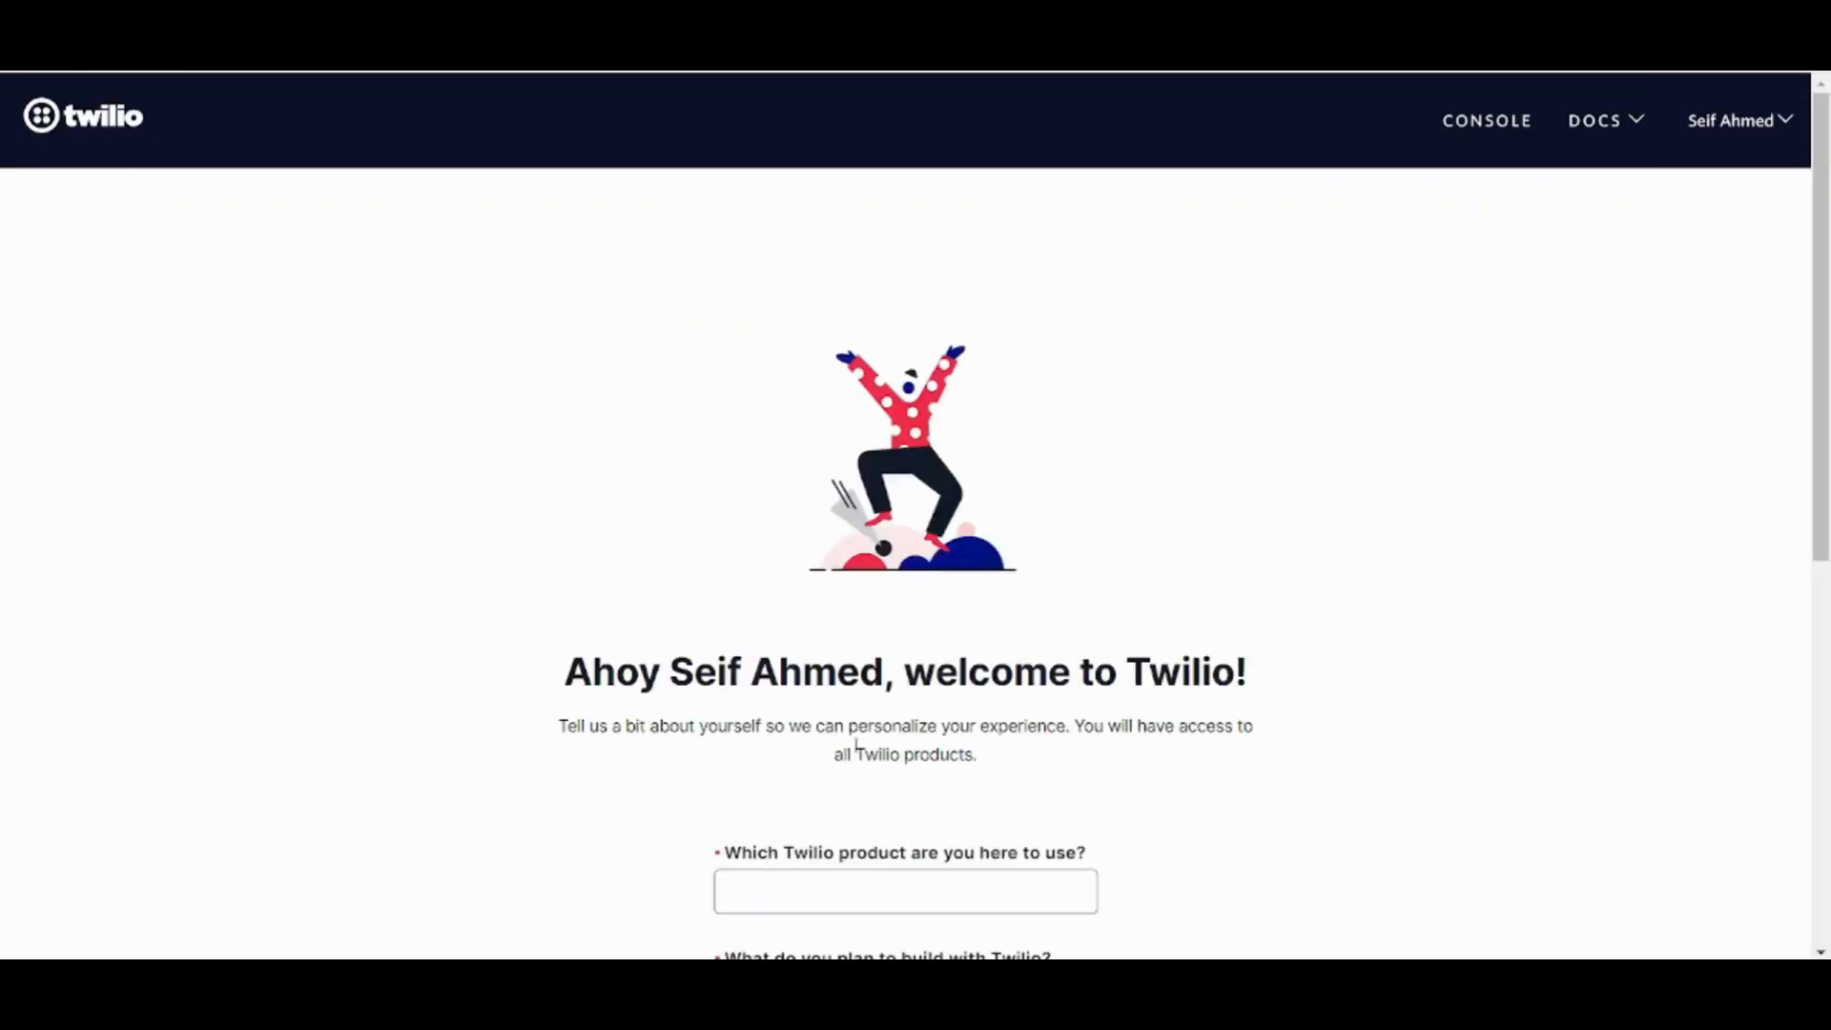
Step: Answer SMS as product, Alerts & Notifications as plan, and nonprofit as organization type
{"action": "scroll", "coordinate": [852, 720], "scroll_direction": "down", "scroll_amount": 4}
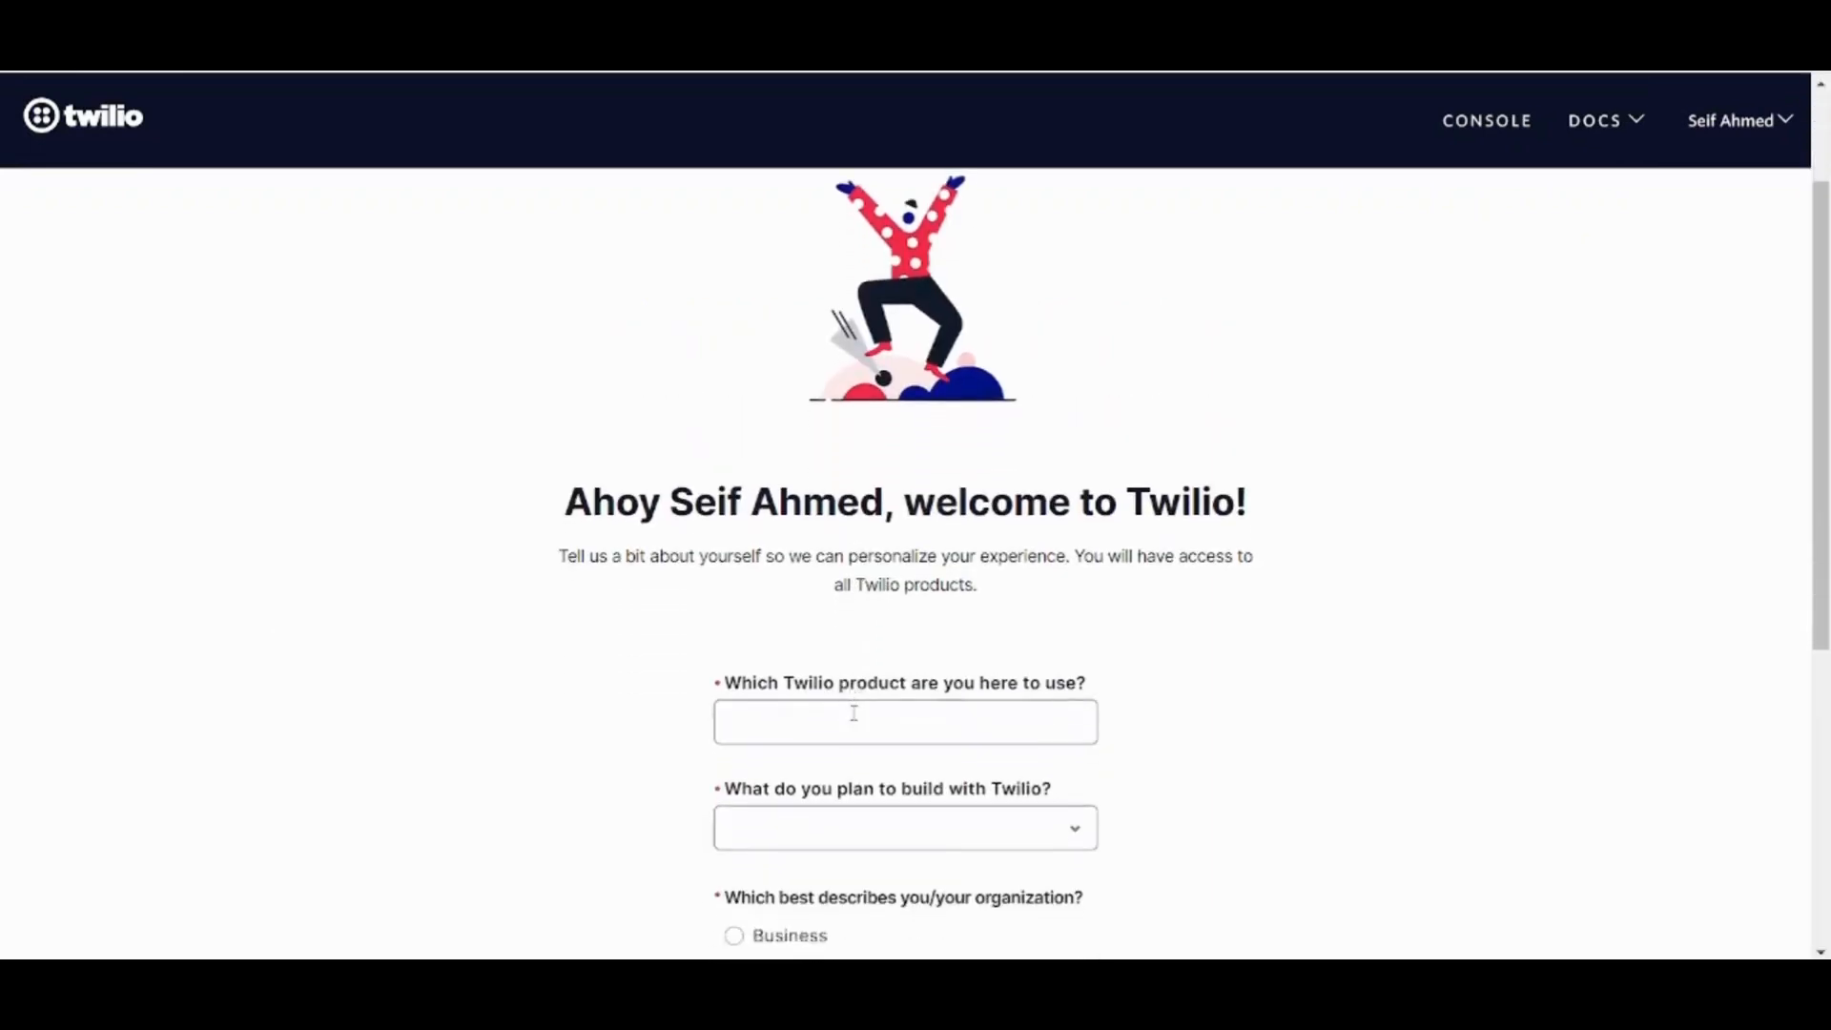
{"action": "scroll", "coordinate": [856, 722], "scroll_direction": "down", "scroll_amount": 3}
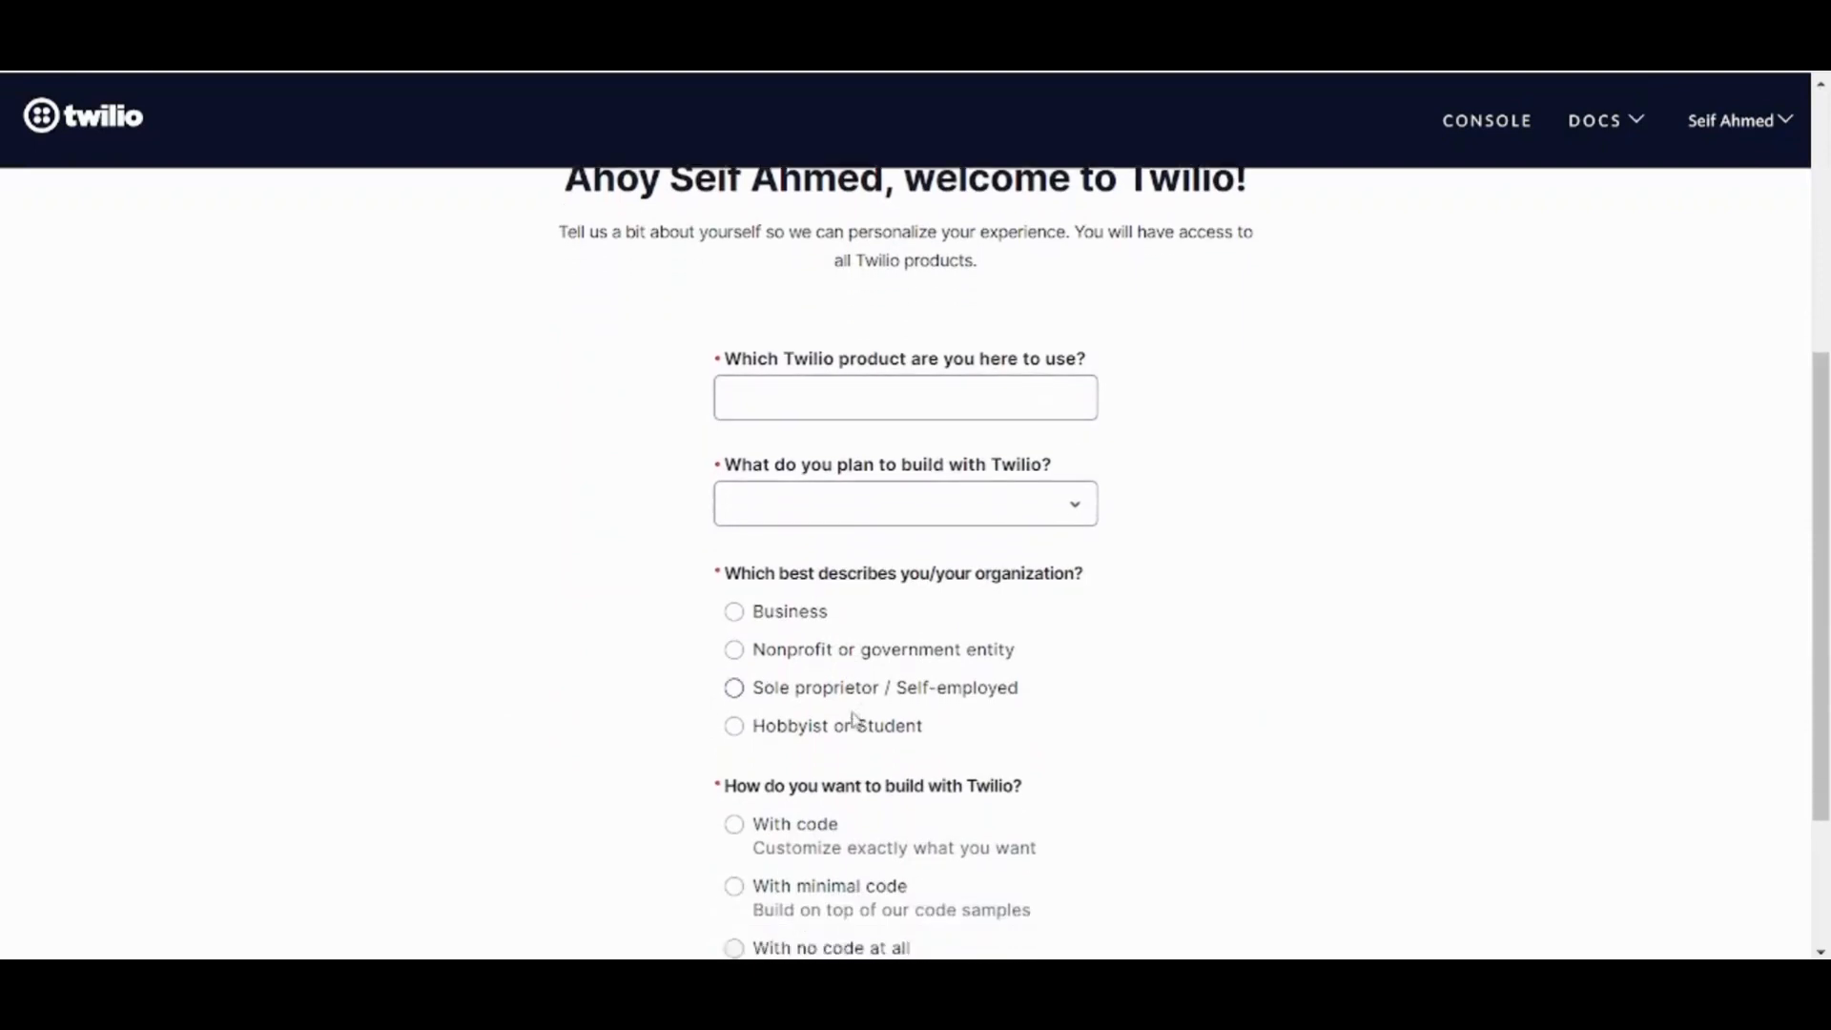
{"action": "scroll", "coordinate": [855, 722], "scroll_direction": "up", "scroll_amount": 4}
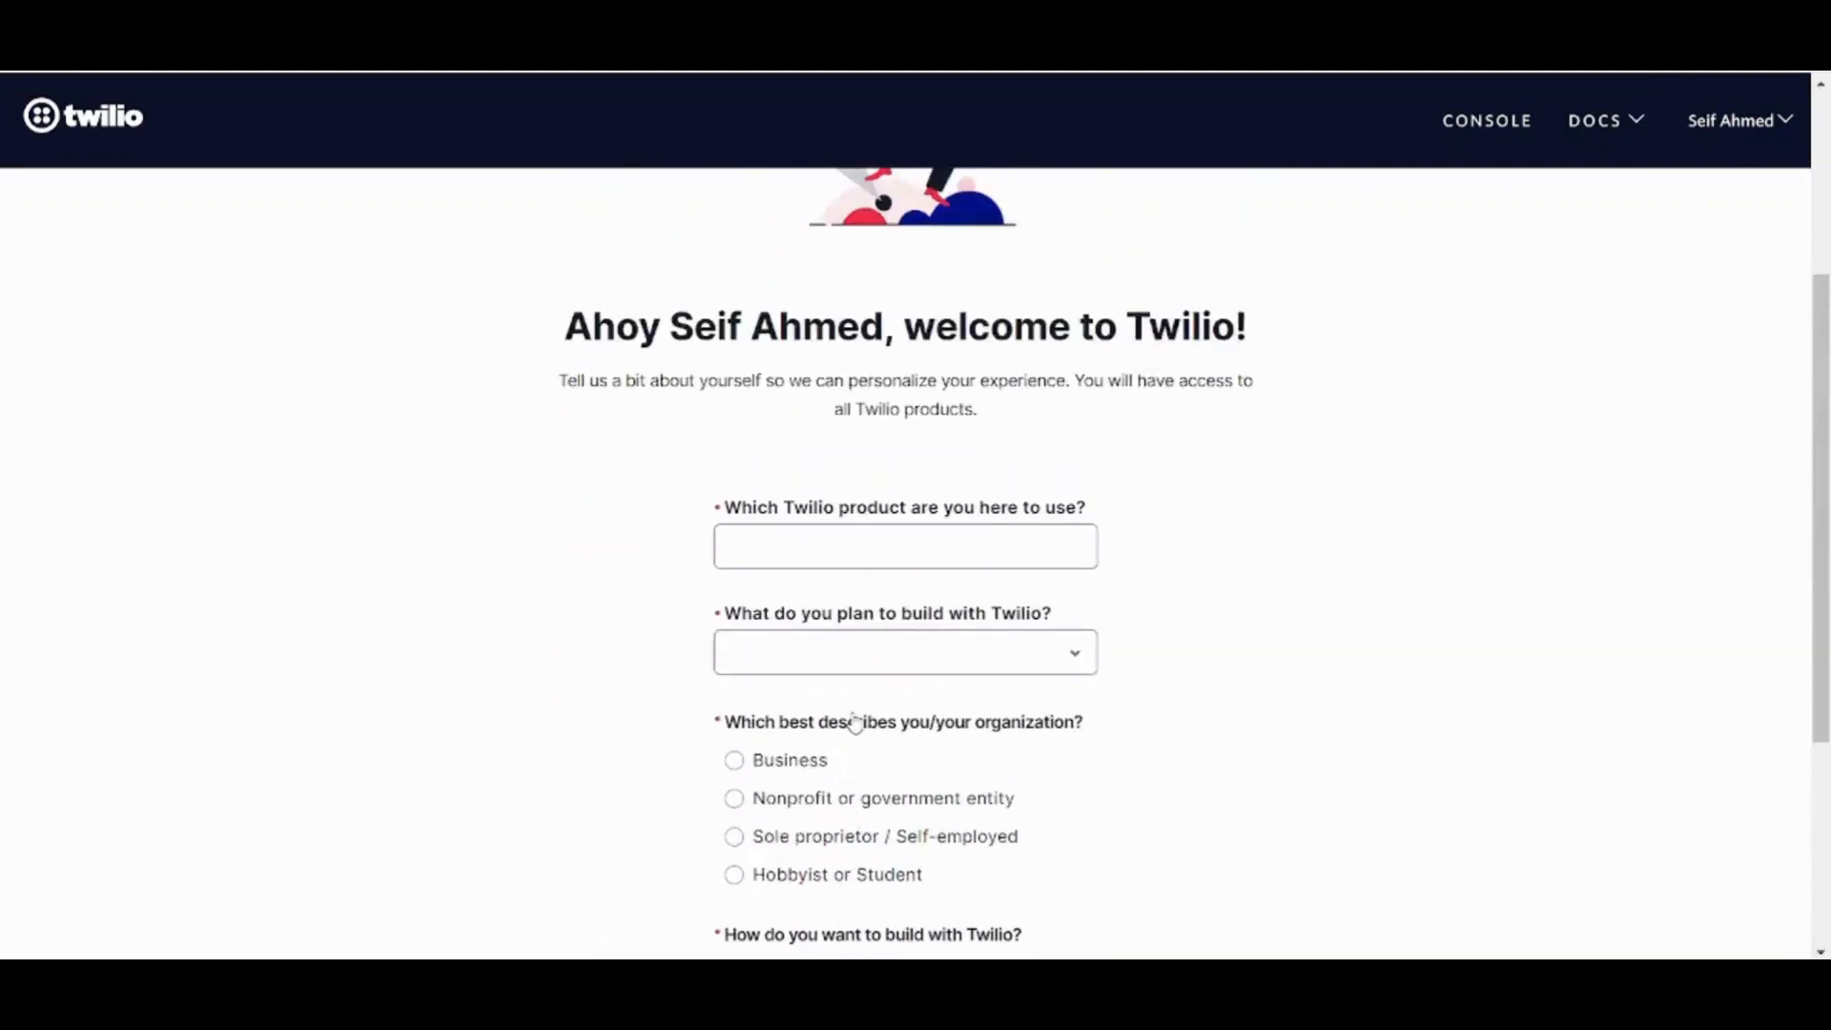
{"action": "left_click", "coordinate": [850, 550]}
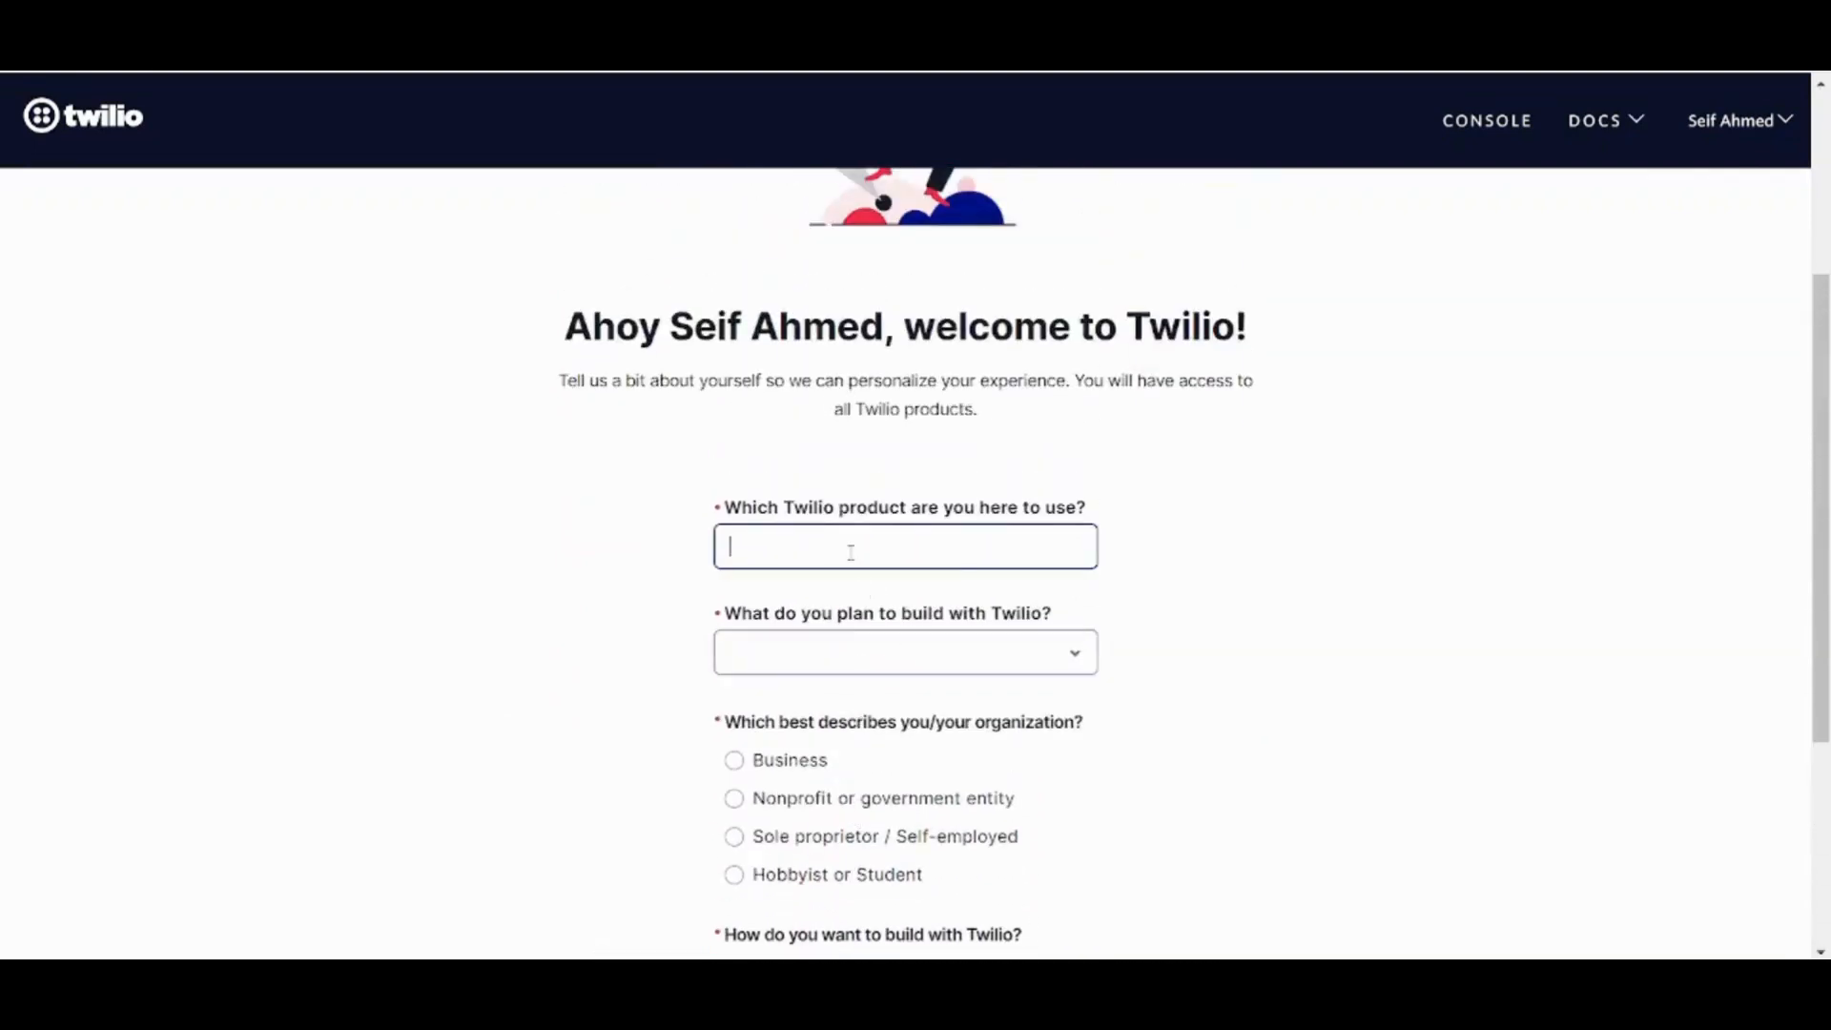
{"action": "left_click", "coordinate": [850, 646]}
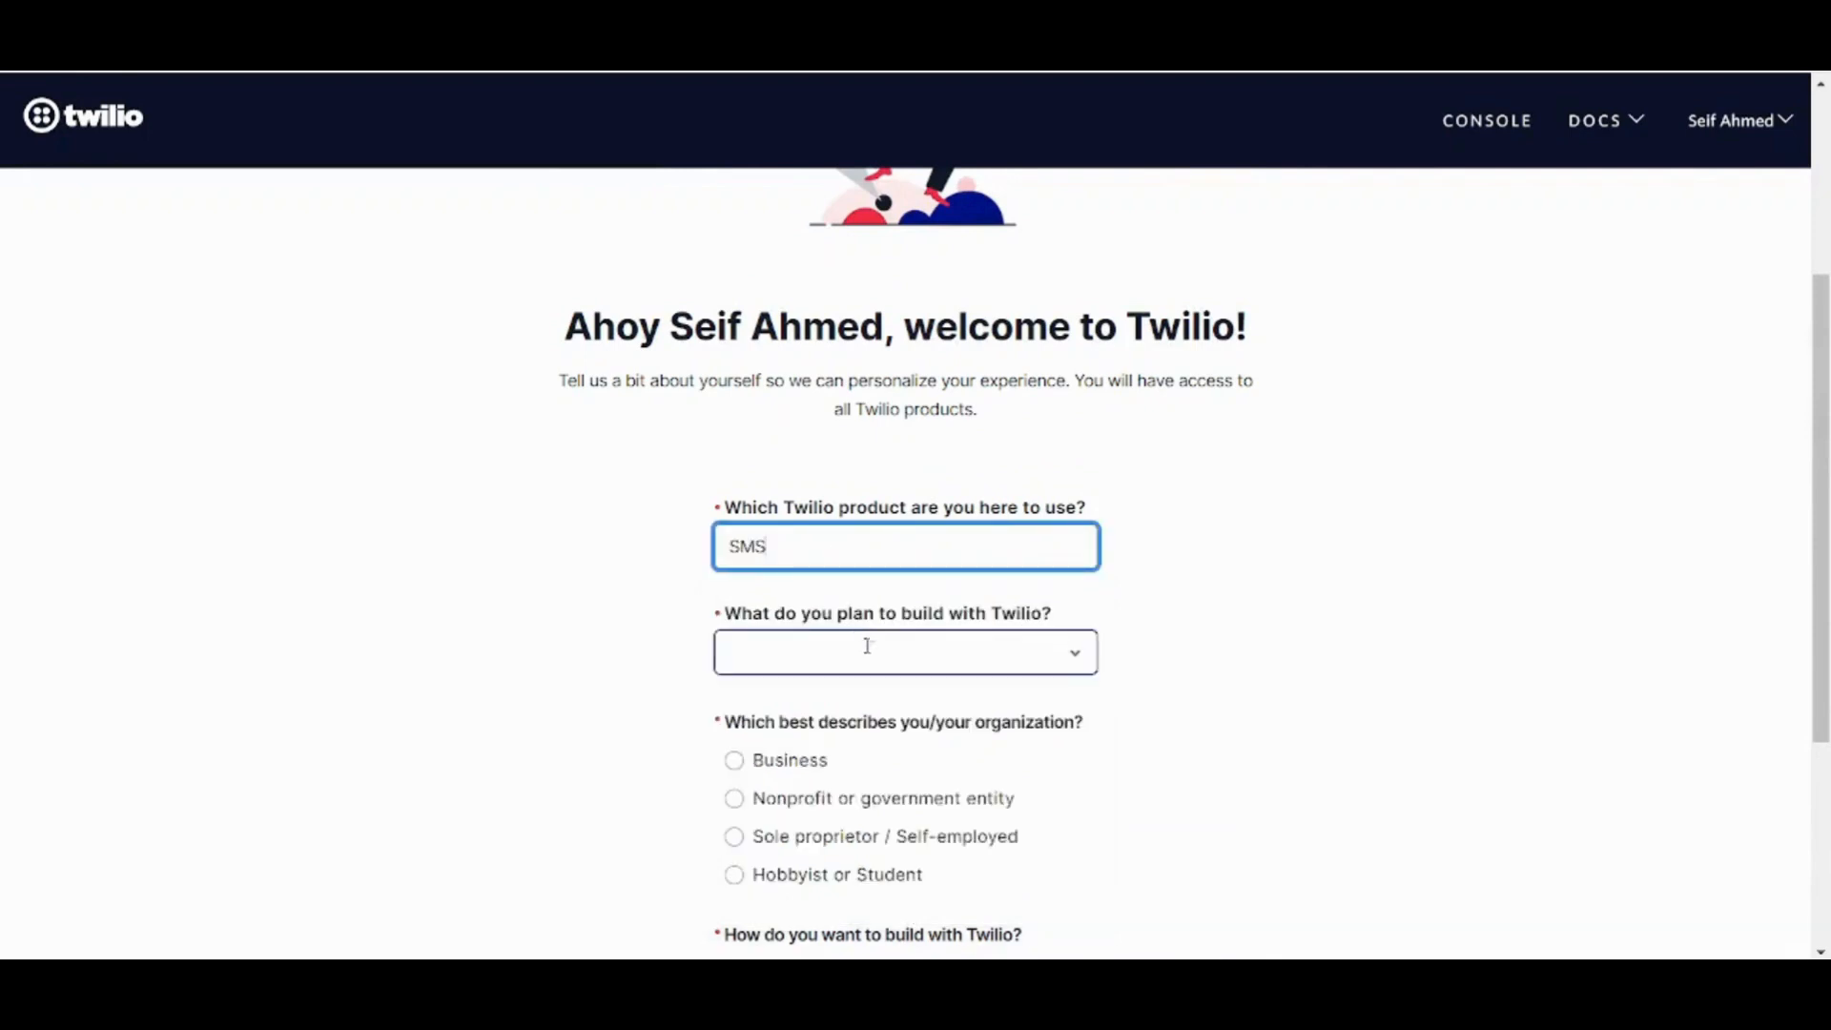
{"action": "left_click", "coordinate": [870, 649]}
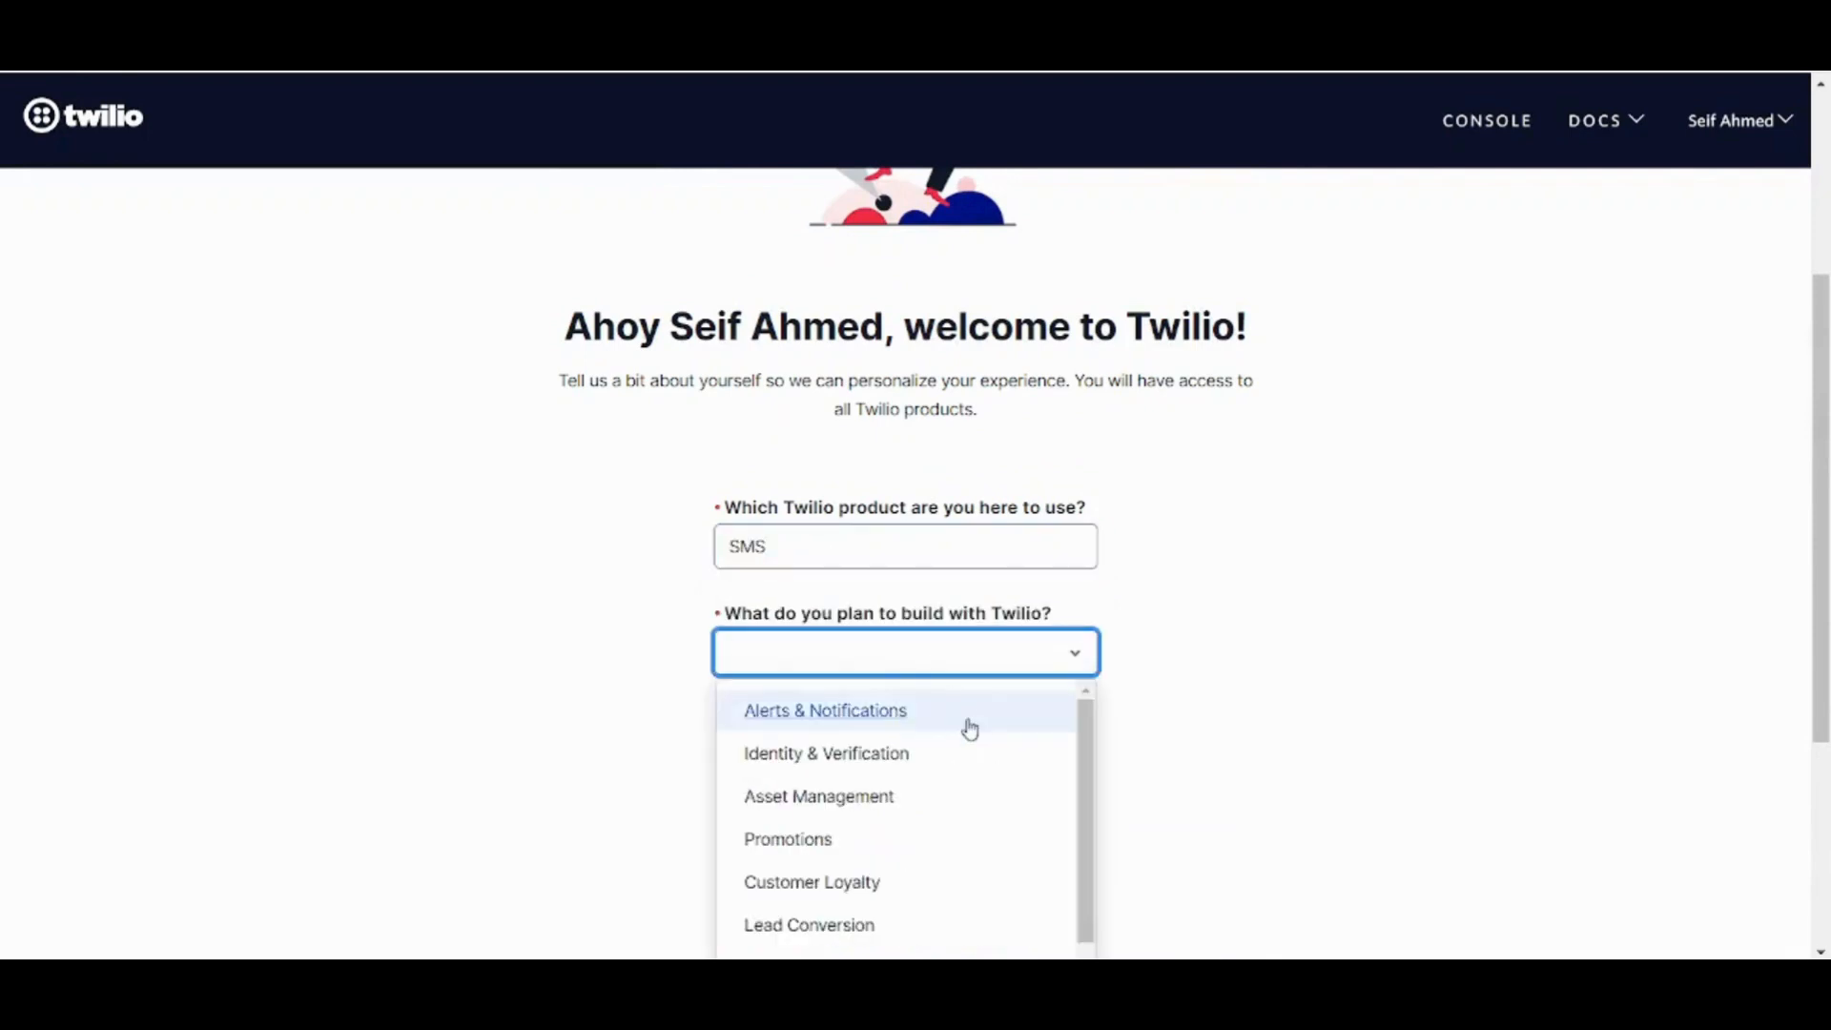
{"action": "left_click", "coordinate": [883, 717]}
{"action": "scroll", "coordinate": [716, 346], "scroll_direction": "down", "scroll_amount": 4}
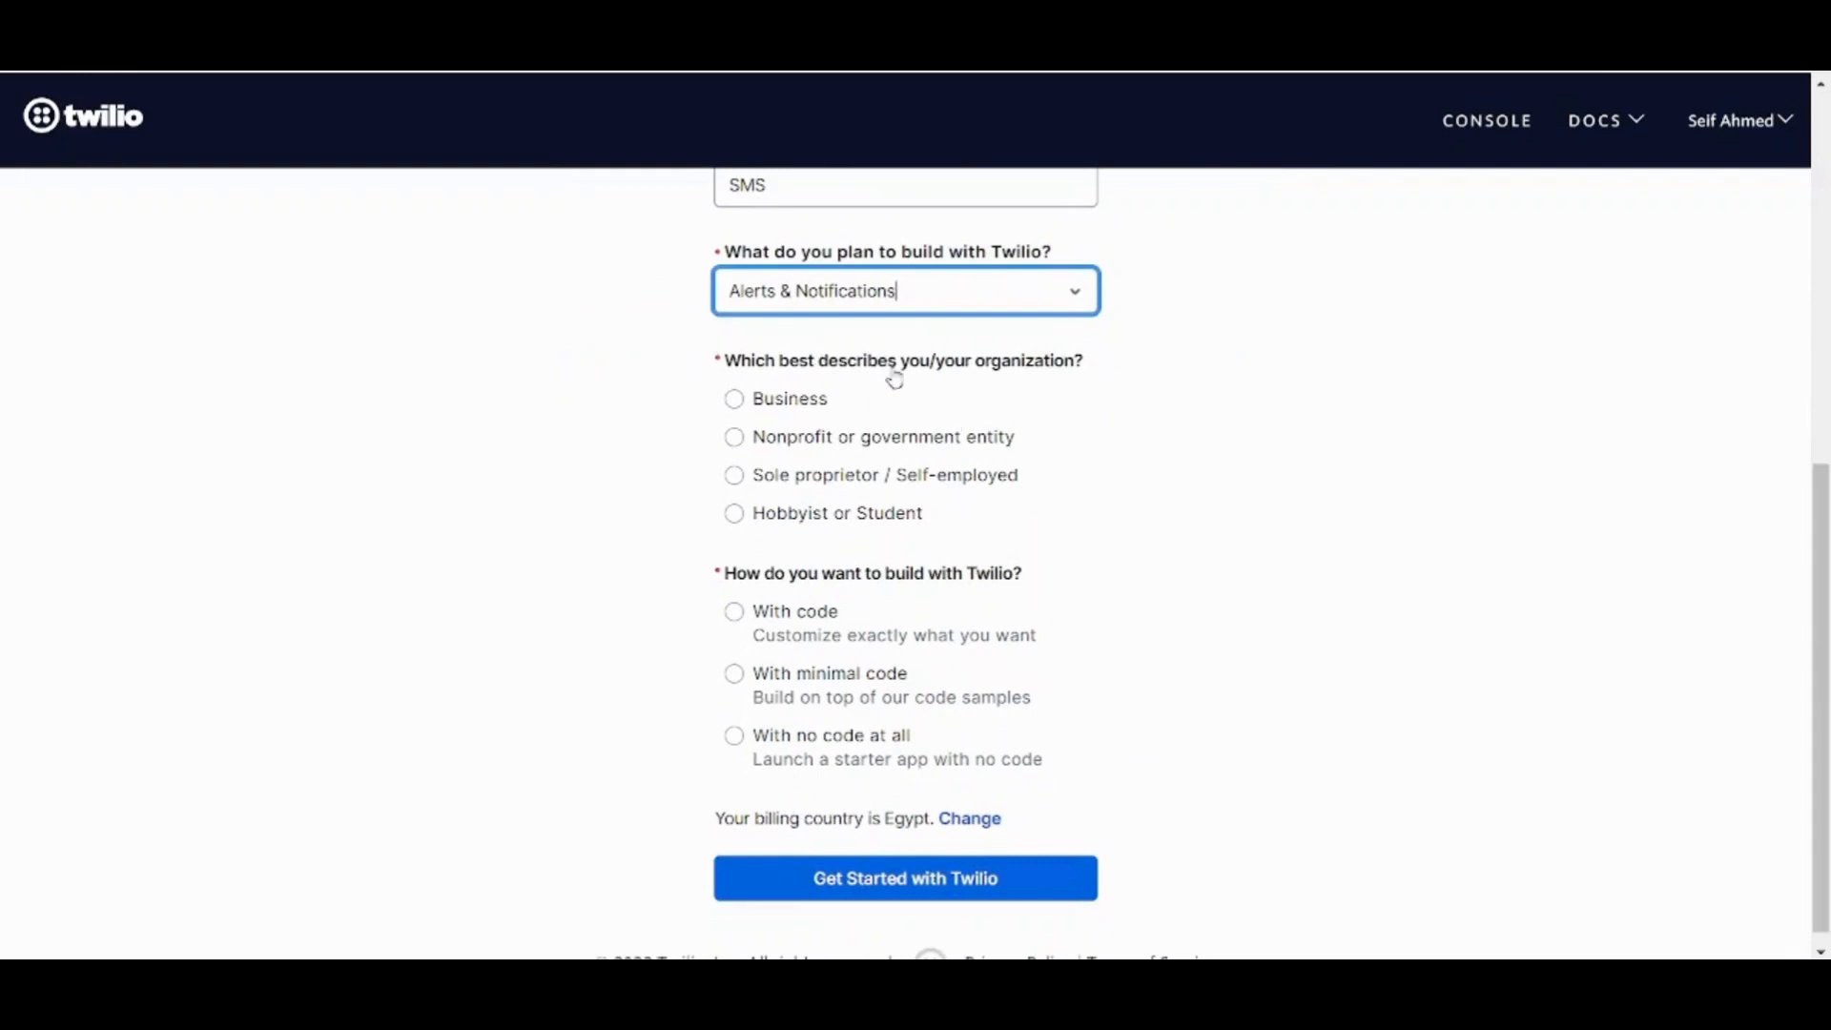
{"action": "left_click", "coordinate": [734, 437]}
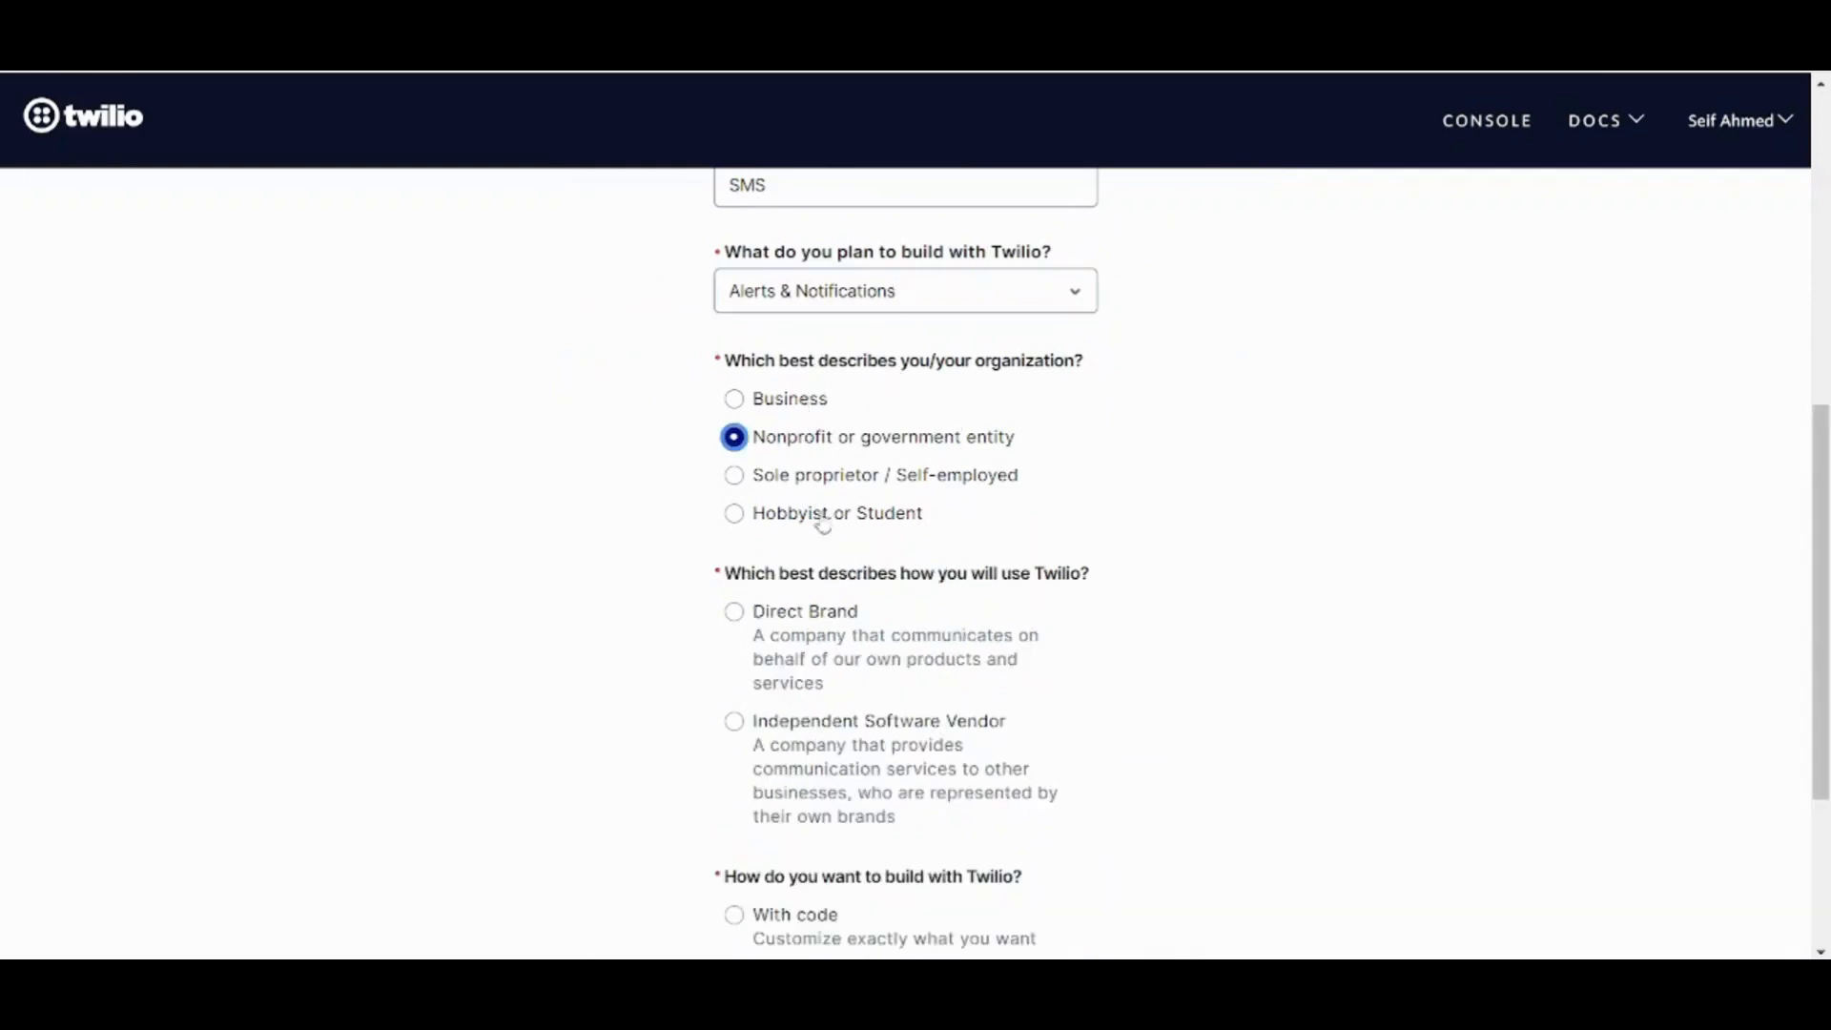
Step: Choose Independent Software Vendor, no code, Build something myself, and submit the questionnaire
{"action": "scroll", "coordinate": [1822, 584], "scroll_direction": "down", "scroll_amount": 3}
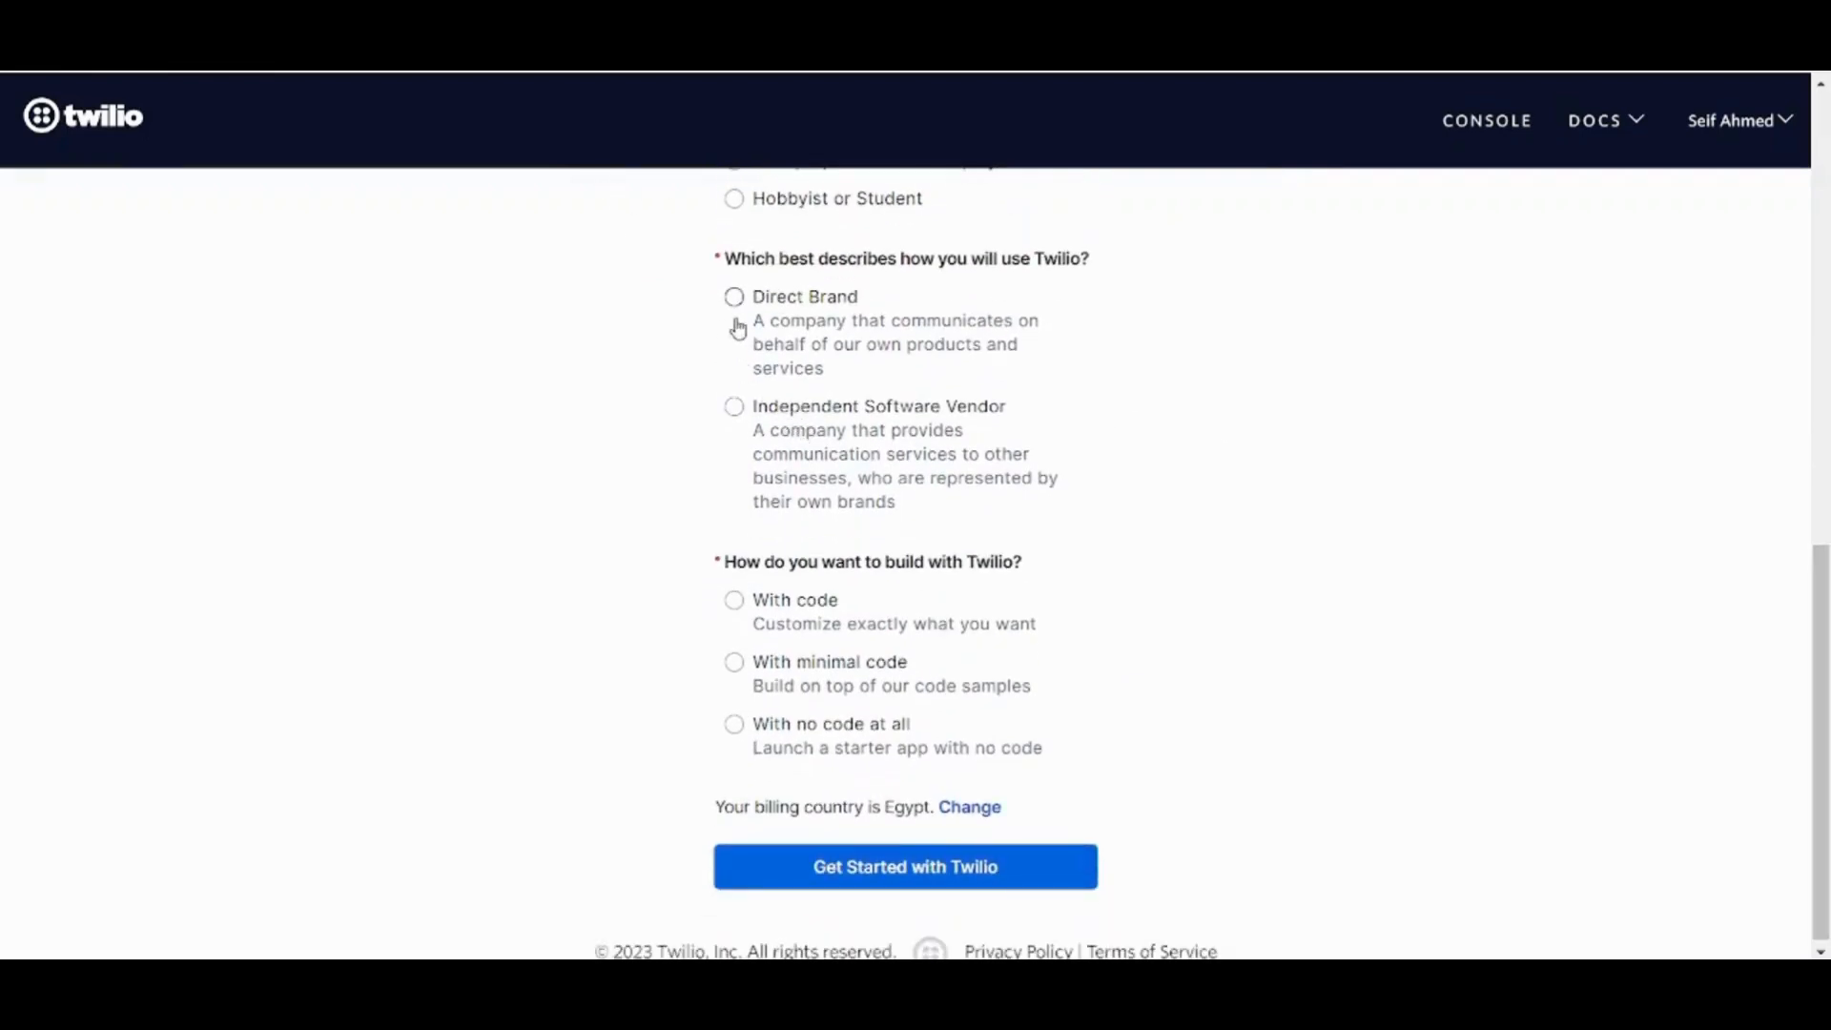
{"action": "left_click", "coordinate": [769, 413]}
{"action": "left_click", "coordinate": [841, 740]}
{"action": "scroll", "coordinate": [1634, 727], "scroll_direction": "down", "scroll_amount": 2}
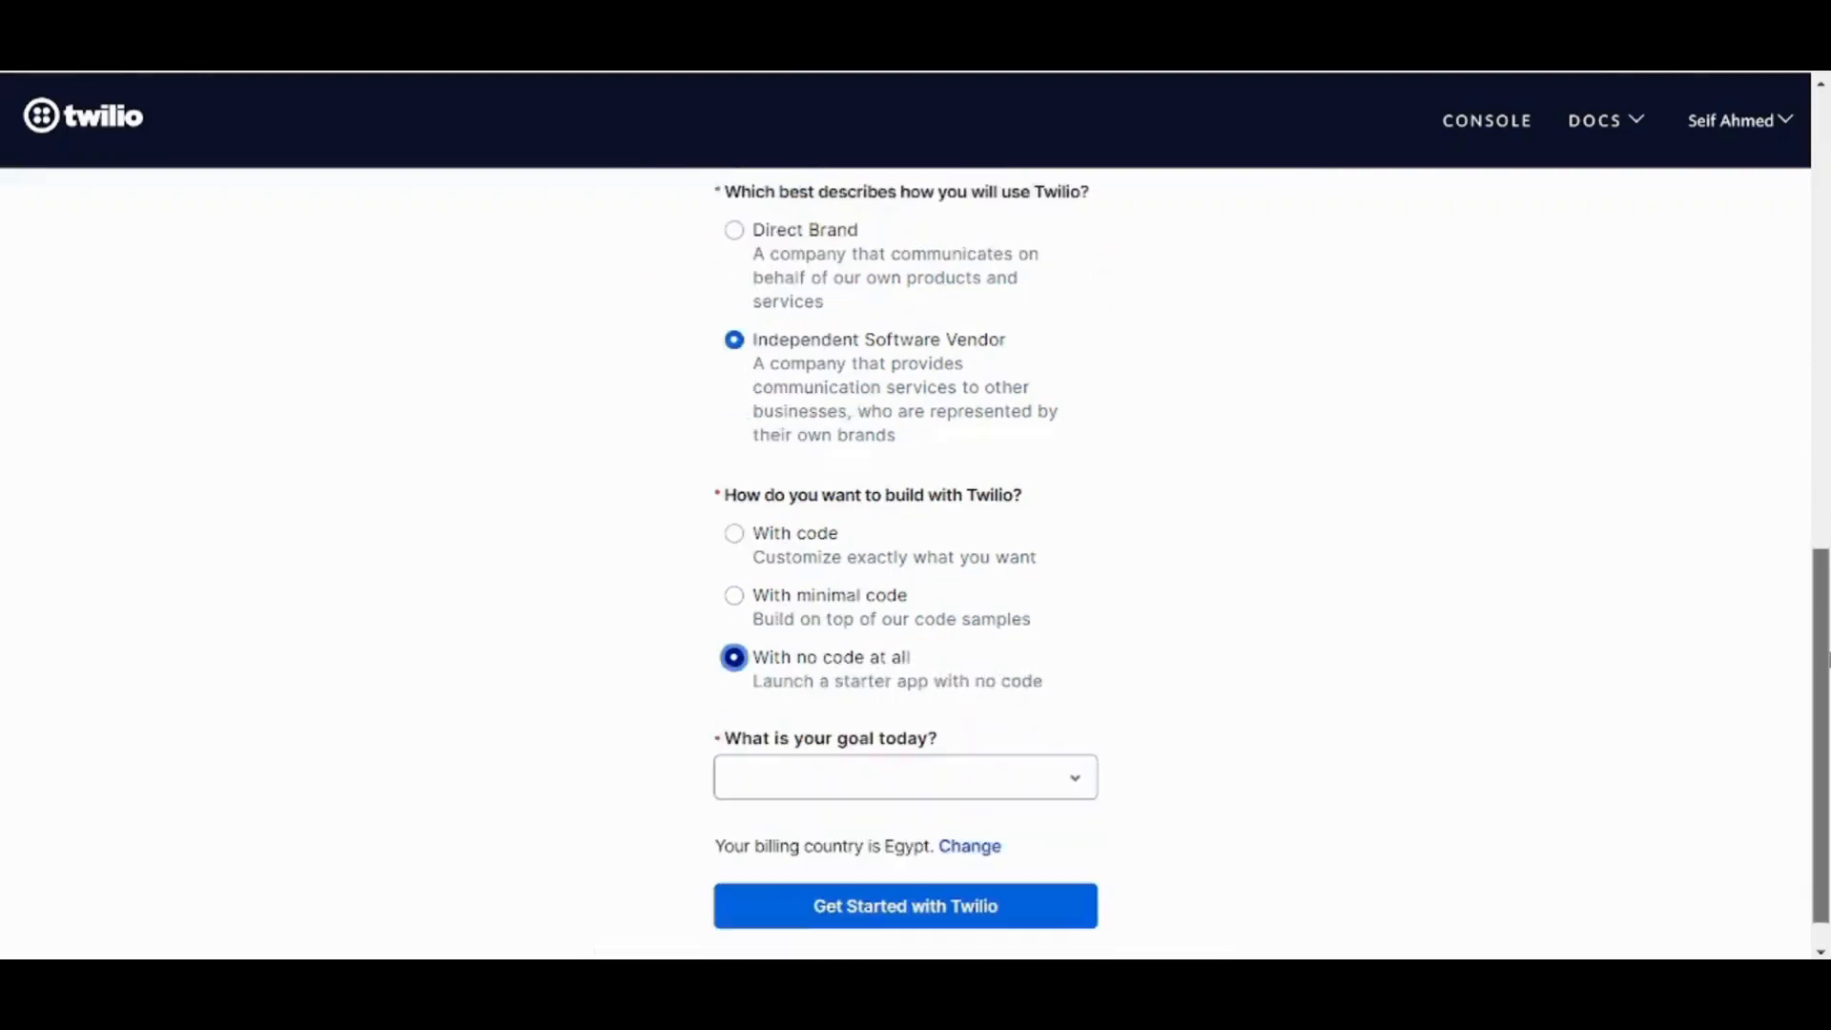
{"action": "left_click", "coordinate": [1052, 728]}
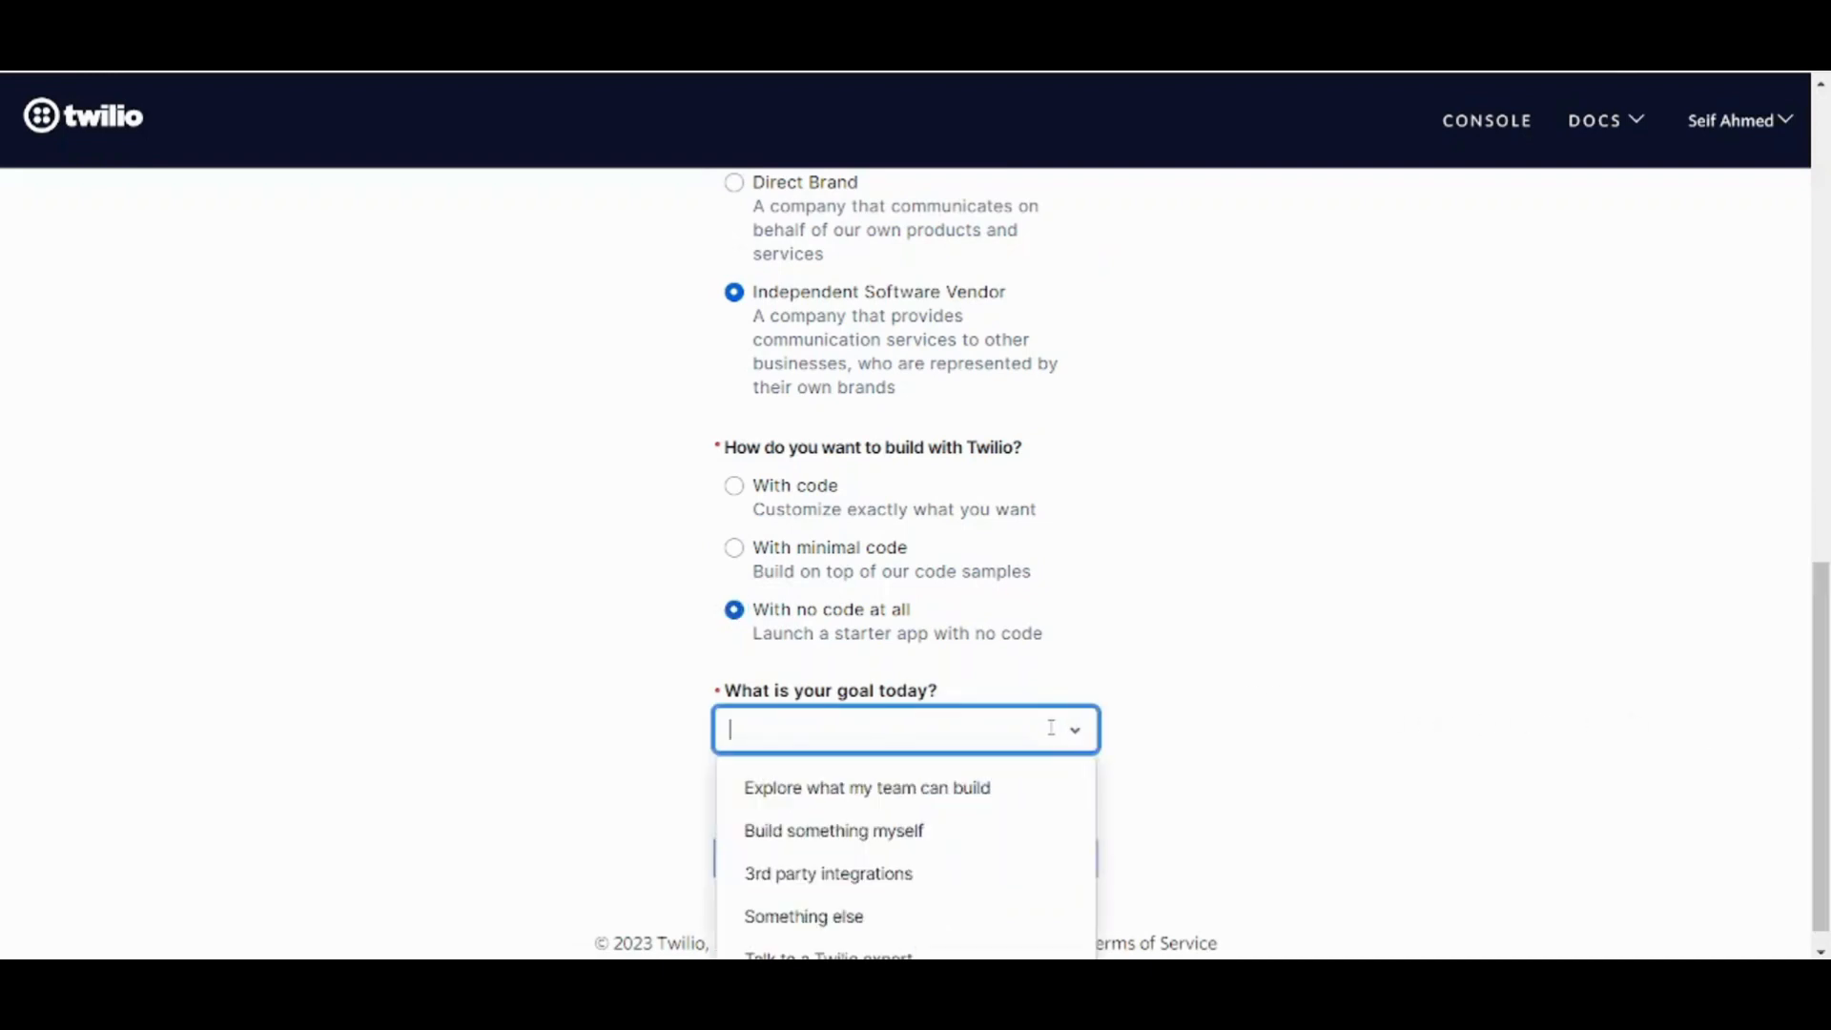
{"action": "left_click", "coordinate": [934, 832]}
{"action": "left_click", "coordinate": [975, 855]}
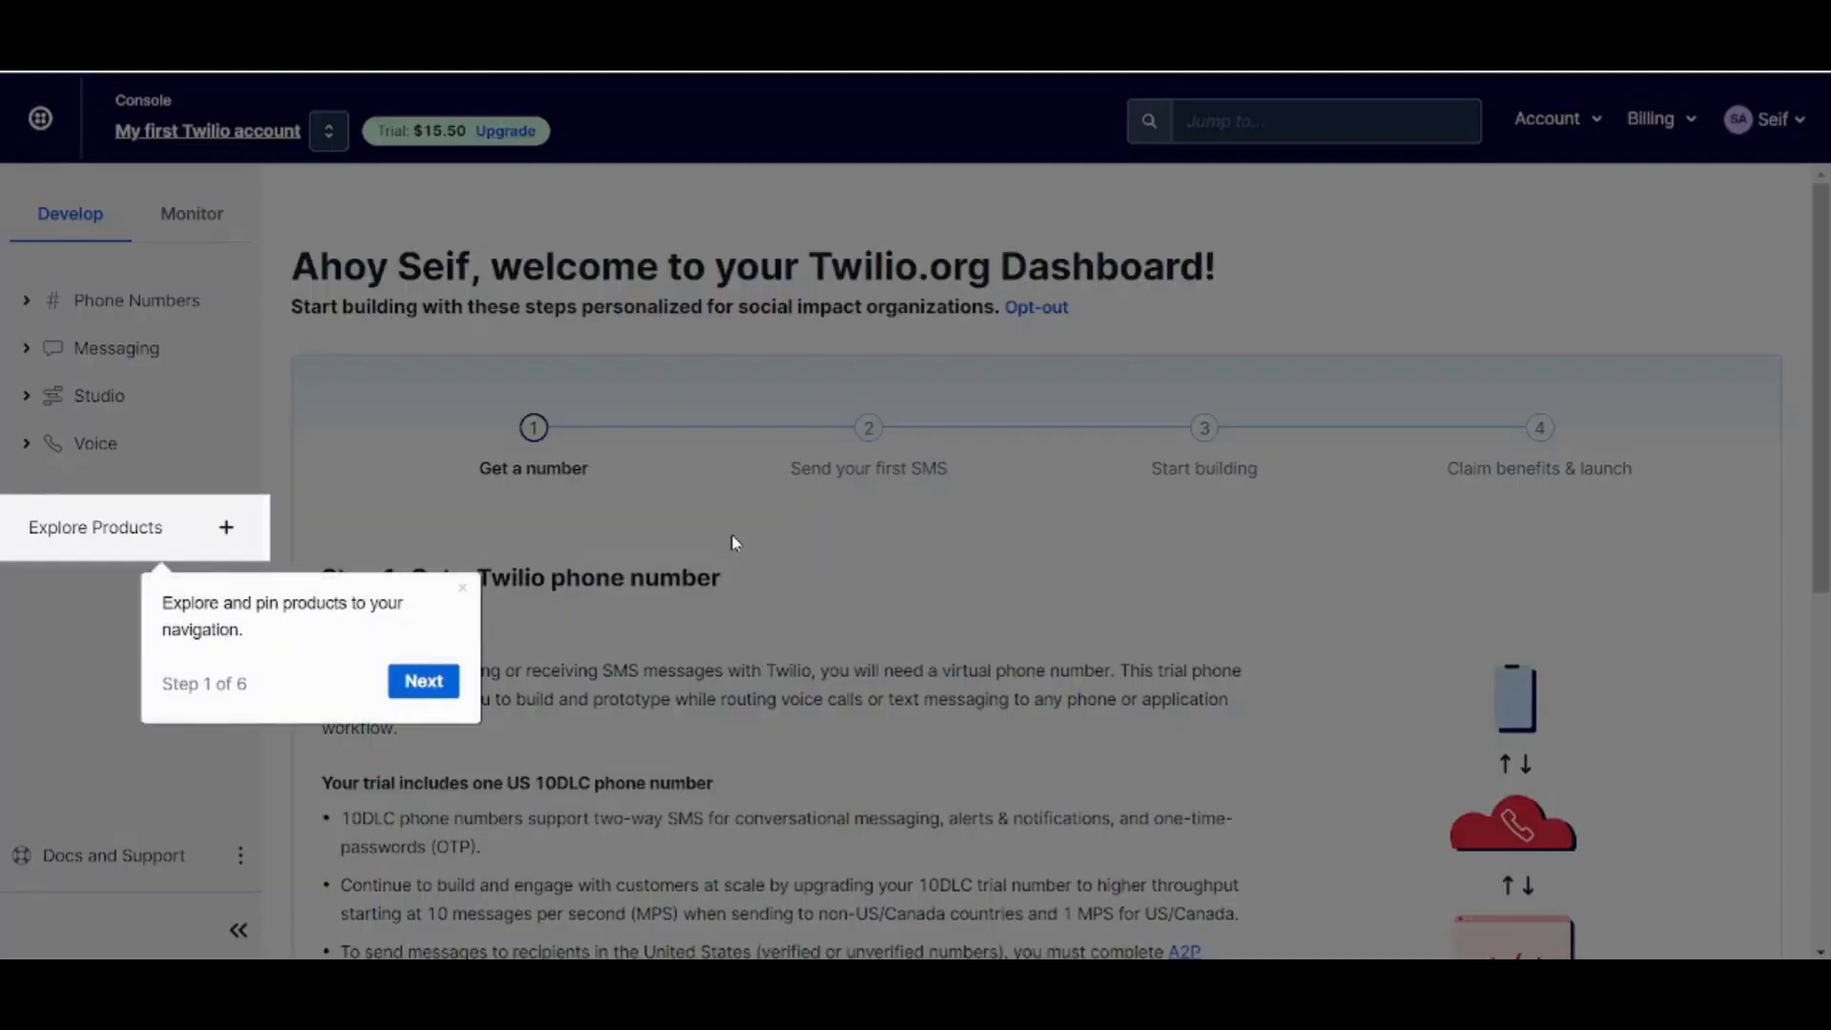
Step: Step through the console welcome tour with Next and close it with Done
{"action": "left_click", "coordinate": [462, 587]}
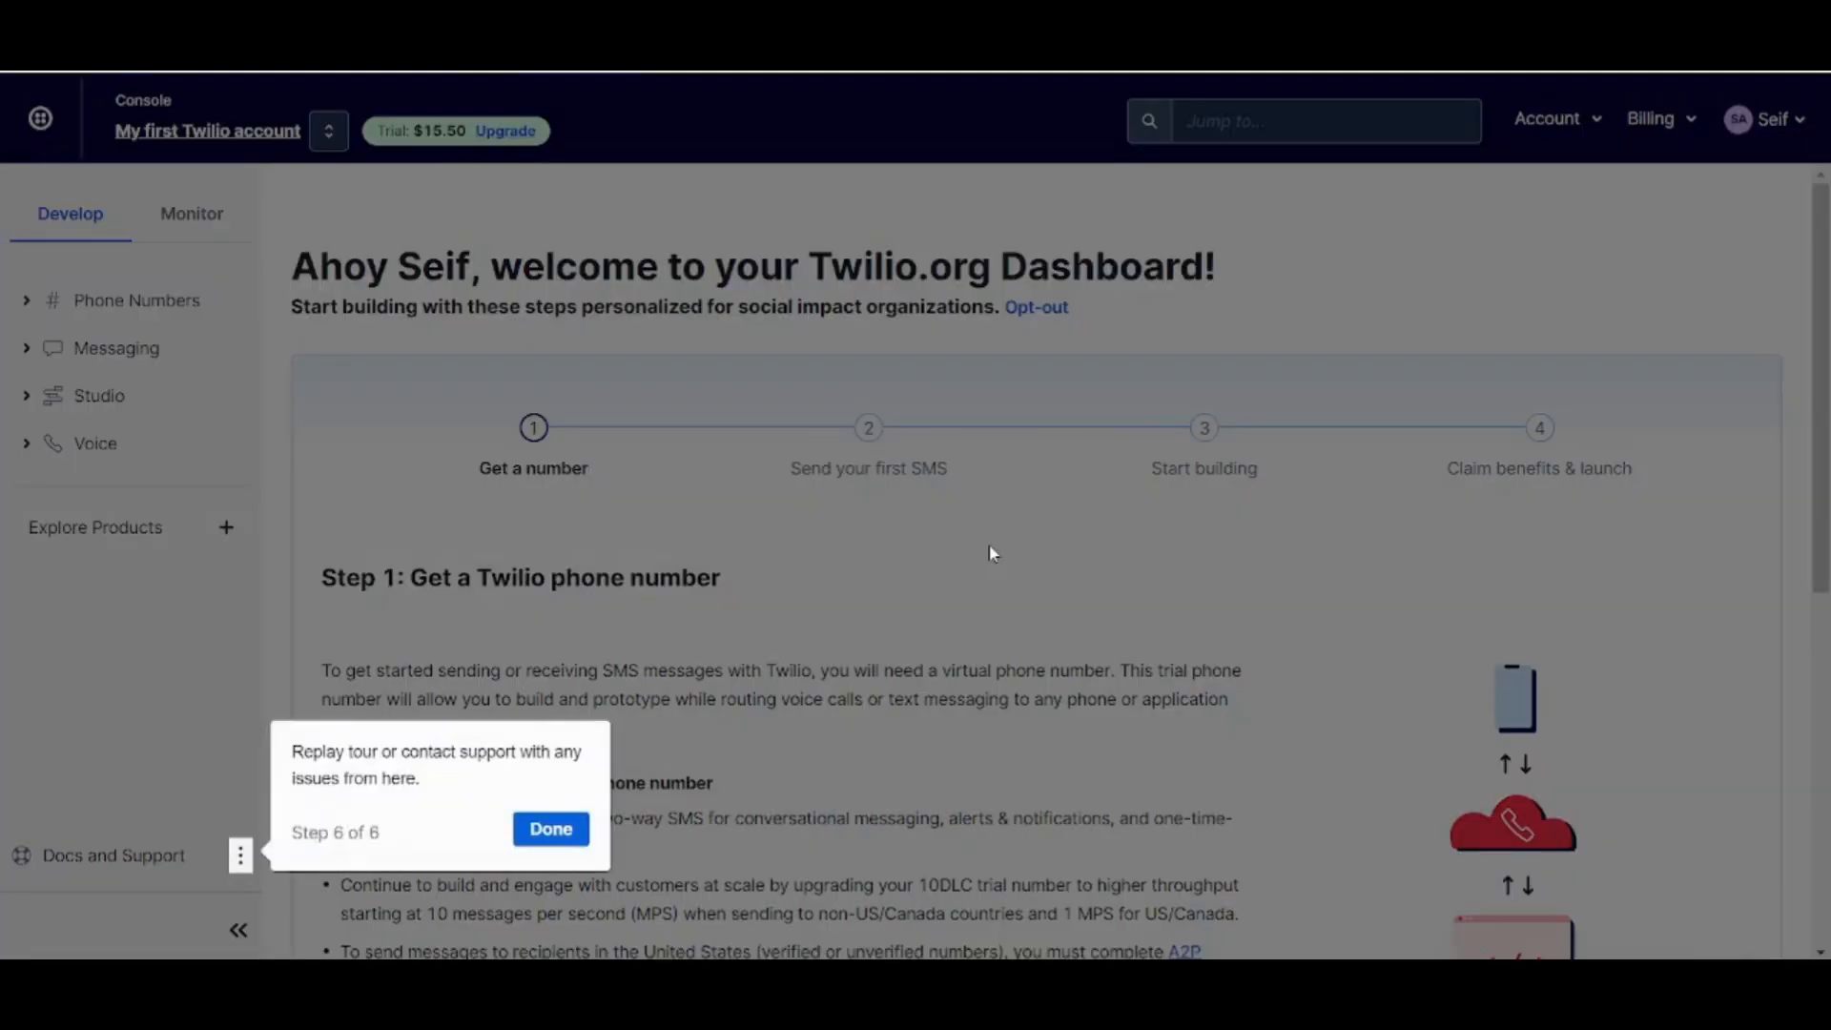
{"action": "left_click", "coordinate": [543, 836]}
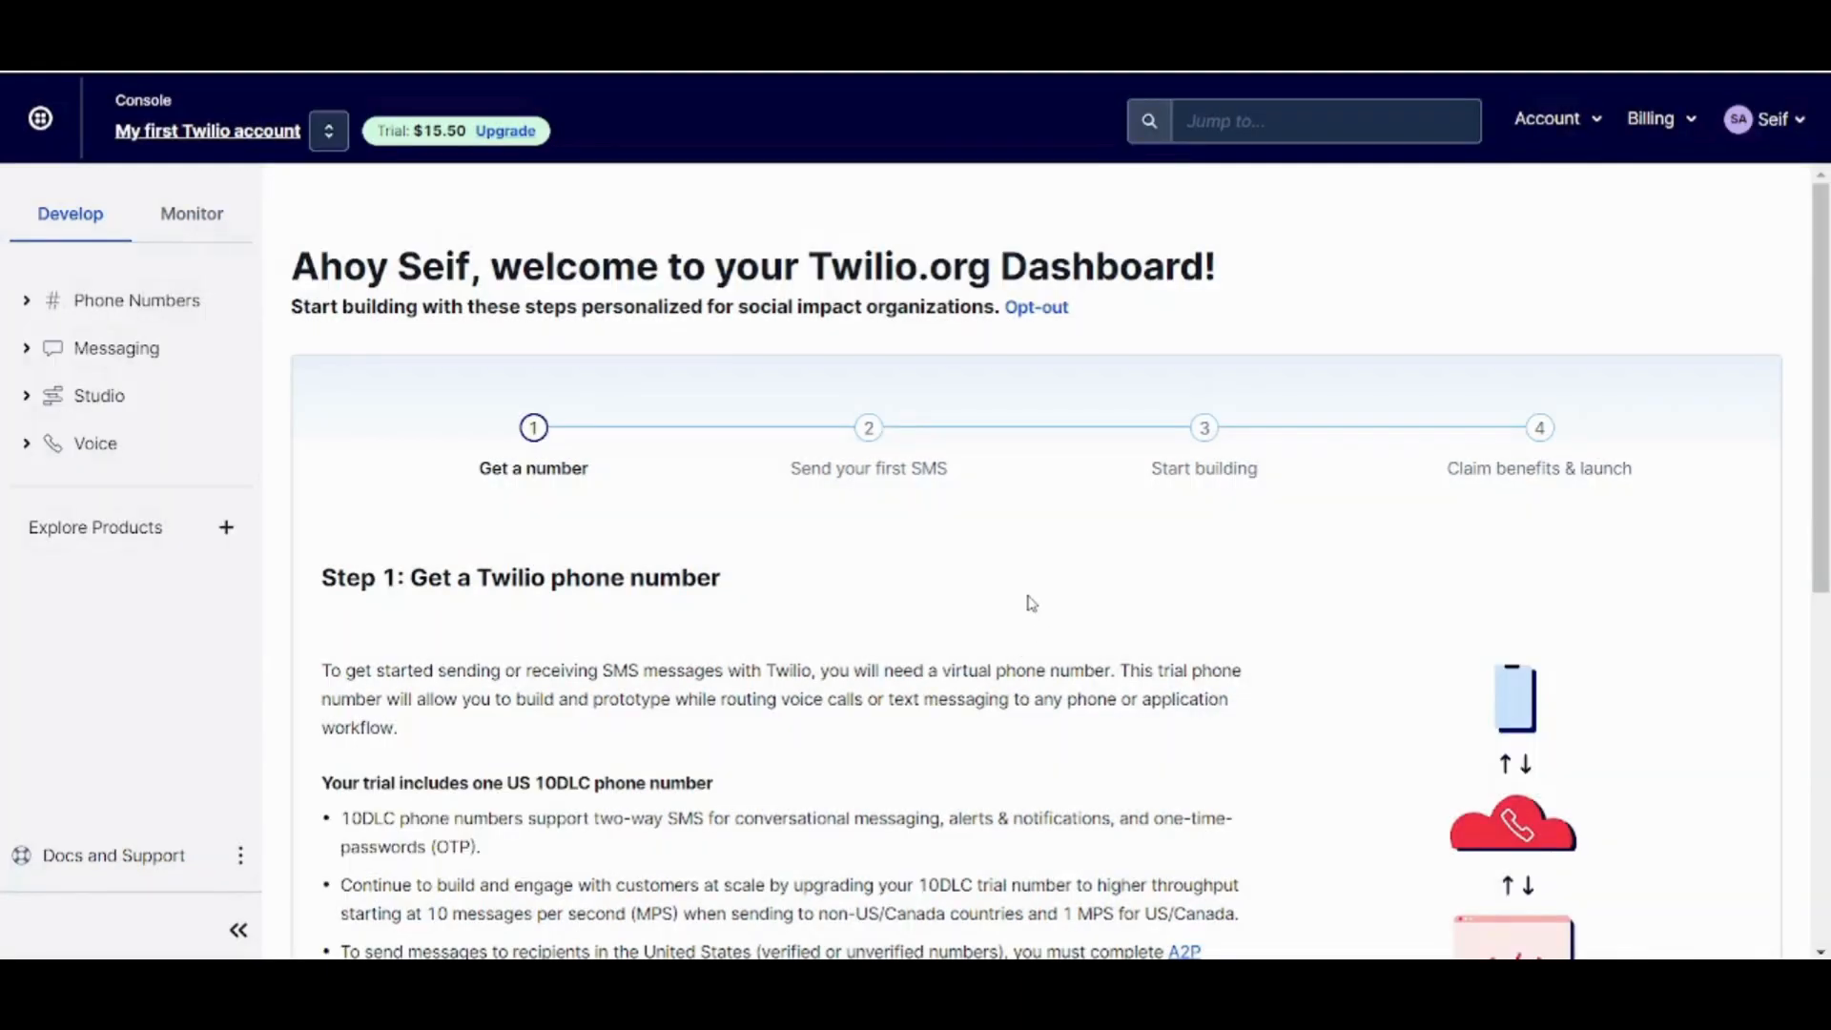
Step: Expand Phone Numbers and claim a US trial phone number with Get phone number
{"action": "scroll", "coordinate": [1827, 367], "scroll_direction": "down", "scroll_amount": 6}
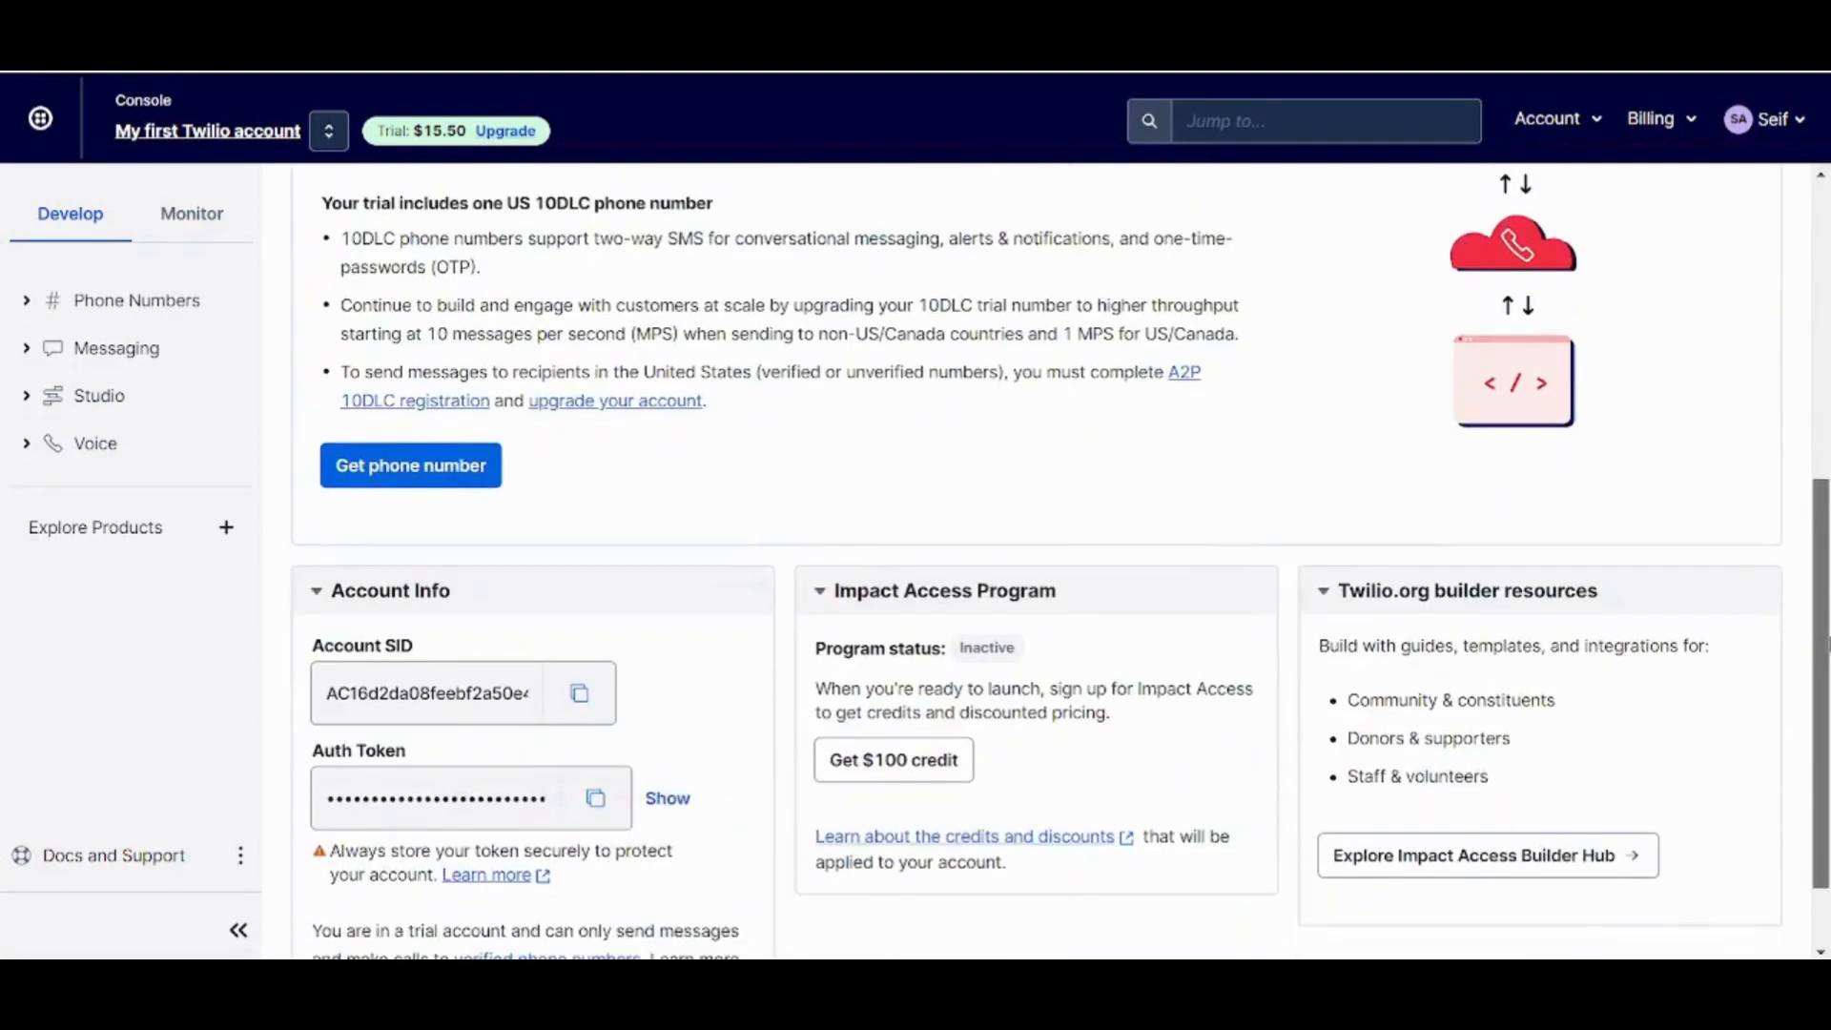
{"action": "scroll", "coordinate": [1787, 523], "scroll_direction": "up", "scroll_amount": 6}
{"action": "scroll", "coordinate": [1700, 318], "scroll_direction": "down", "scroll_amount": 2}
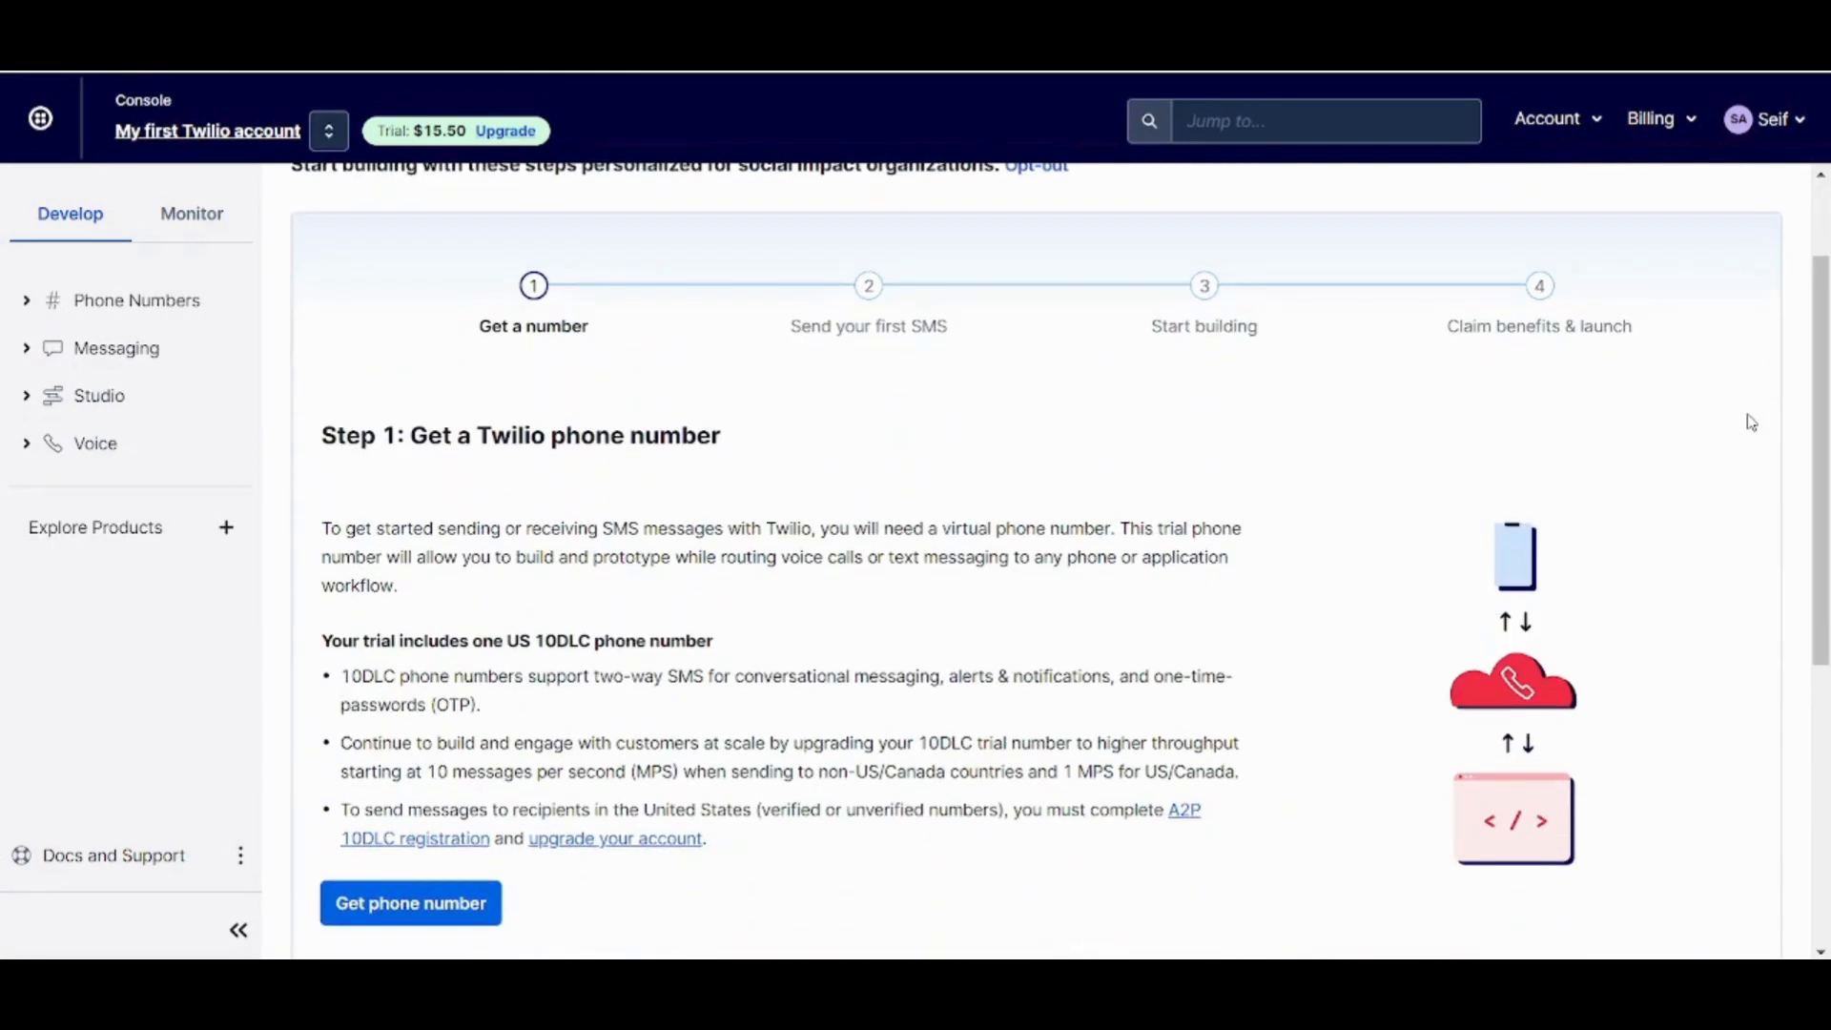
{"action": "left_click", "coordinate": [69, 302]}
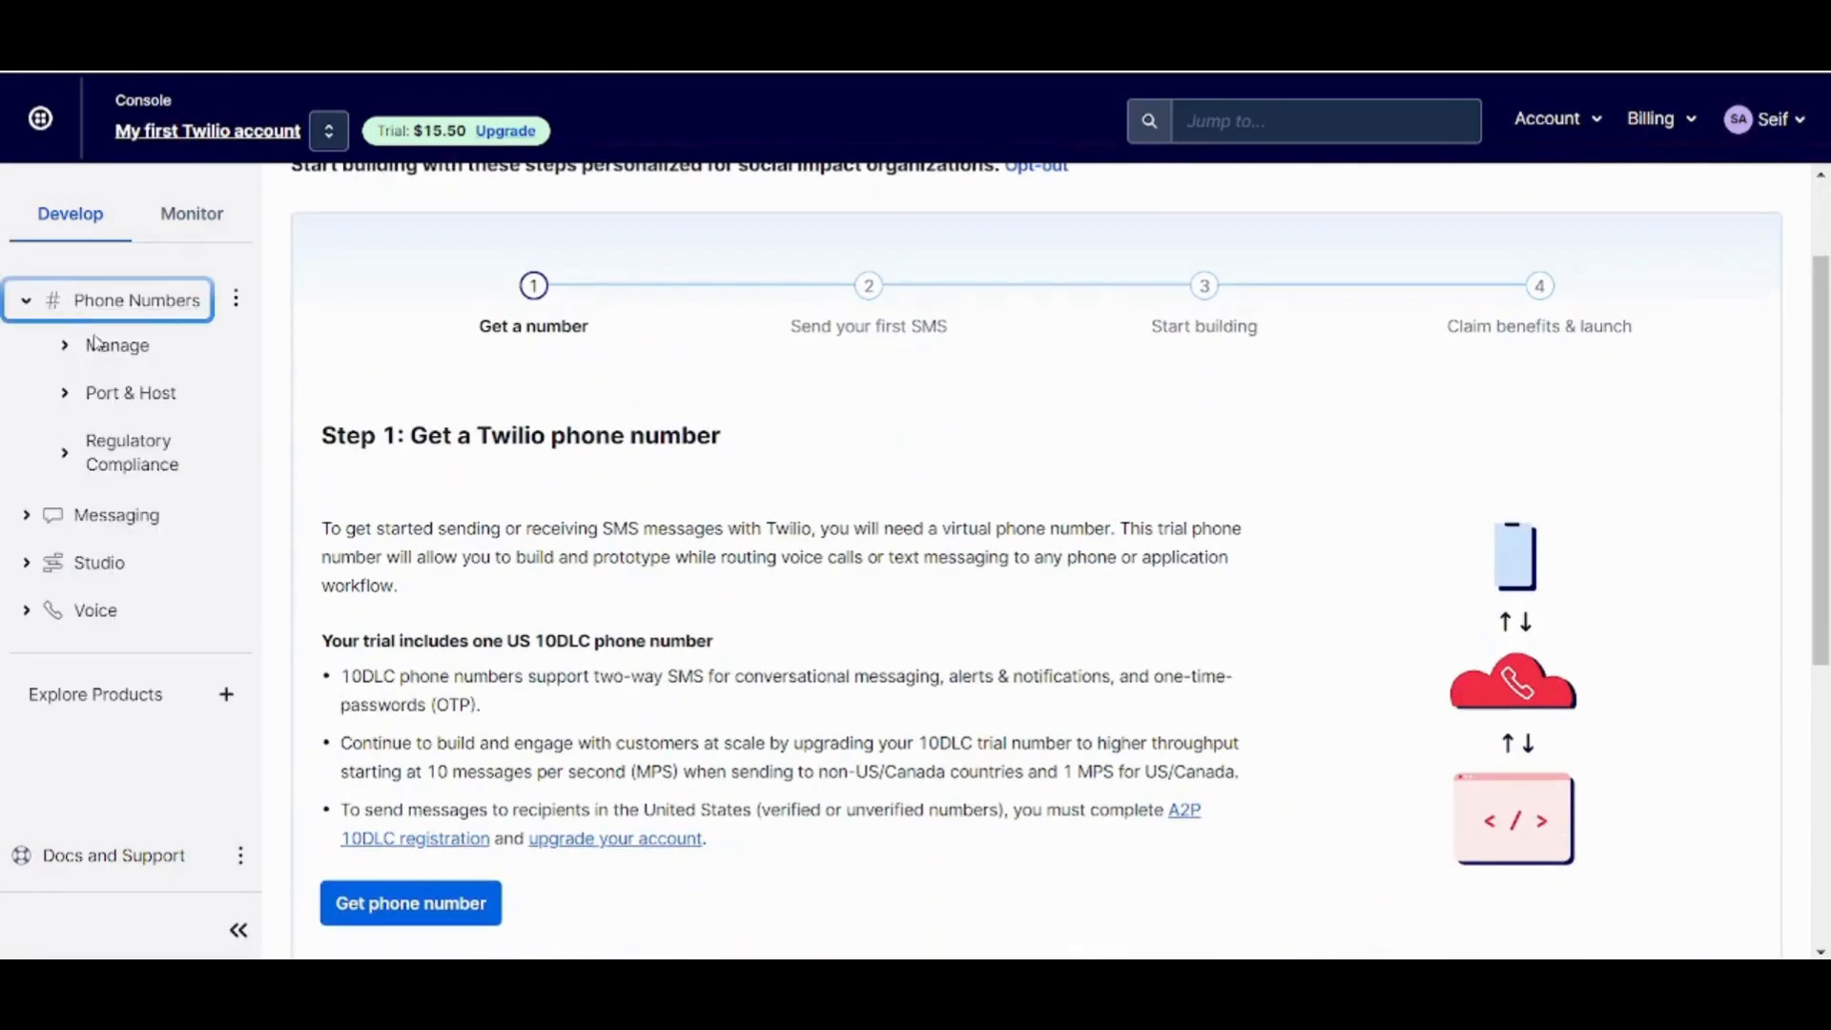
{"action": "left_click", "coordinate": [558, 617]}
{"action": "scroll", "coordinate": [558, 622], "scroll_direction": "down", "scroll_amount": 2}
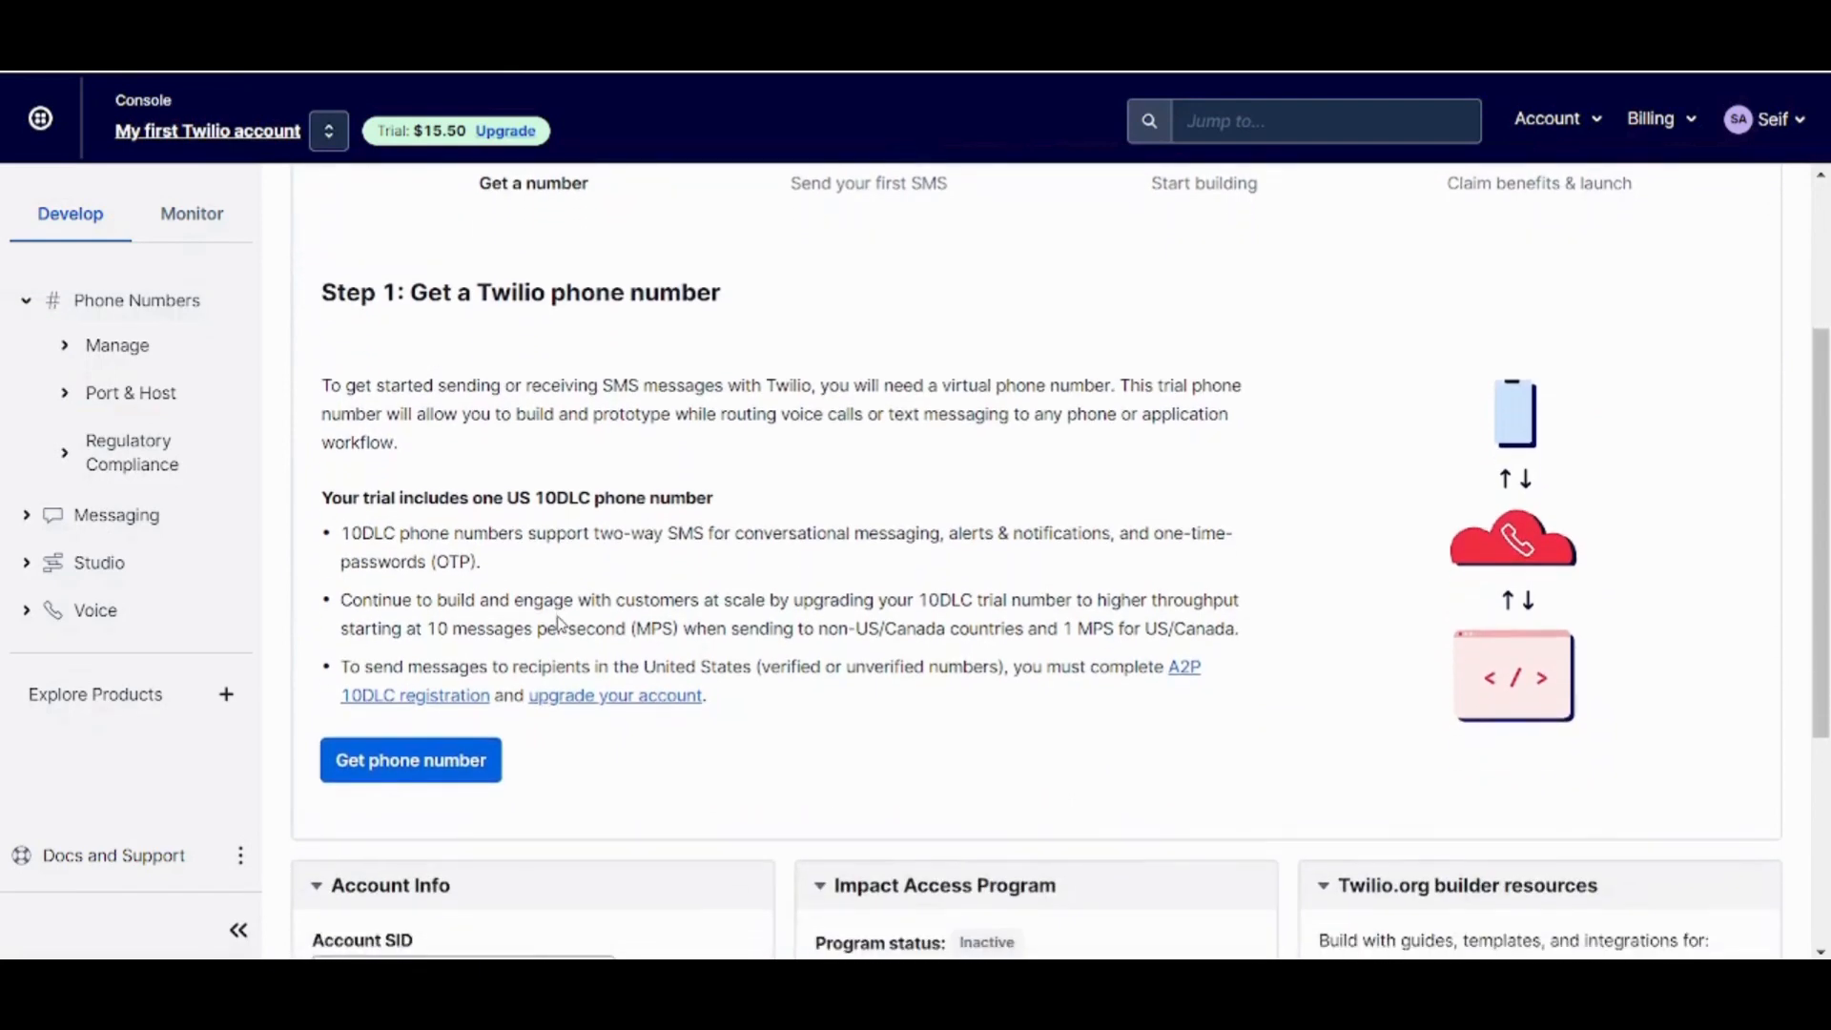
{"action": "scroll", "coordinate": [558, 622], "scroll_direction": "down", "scroll_amount": 2}
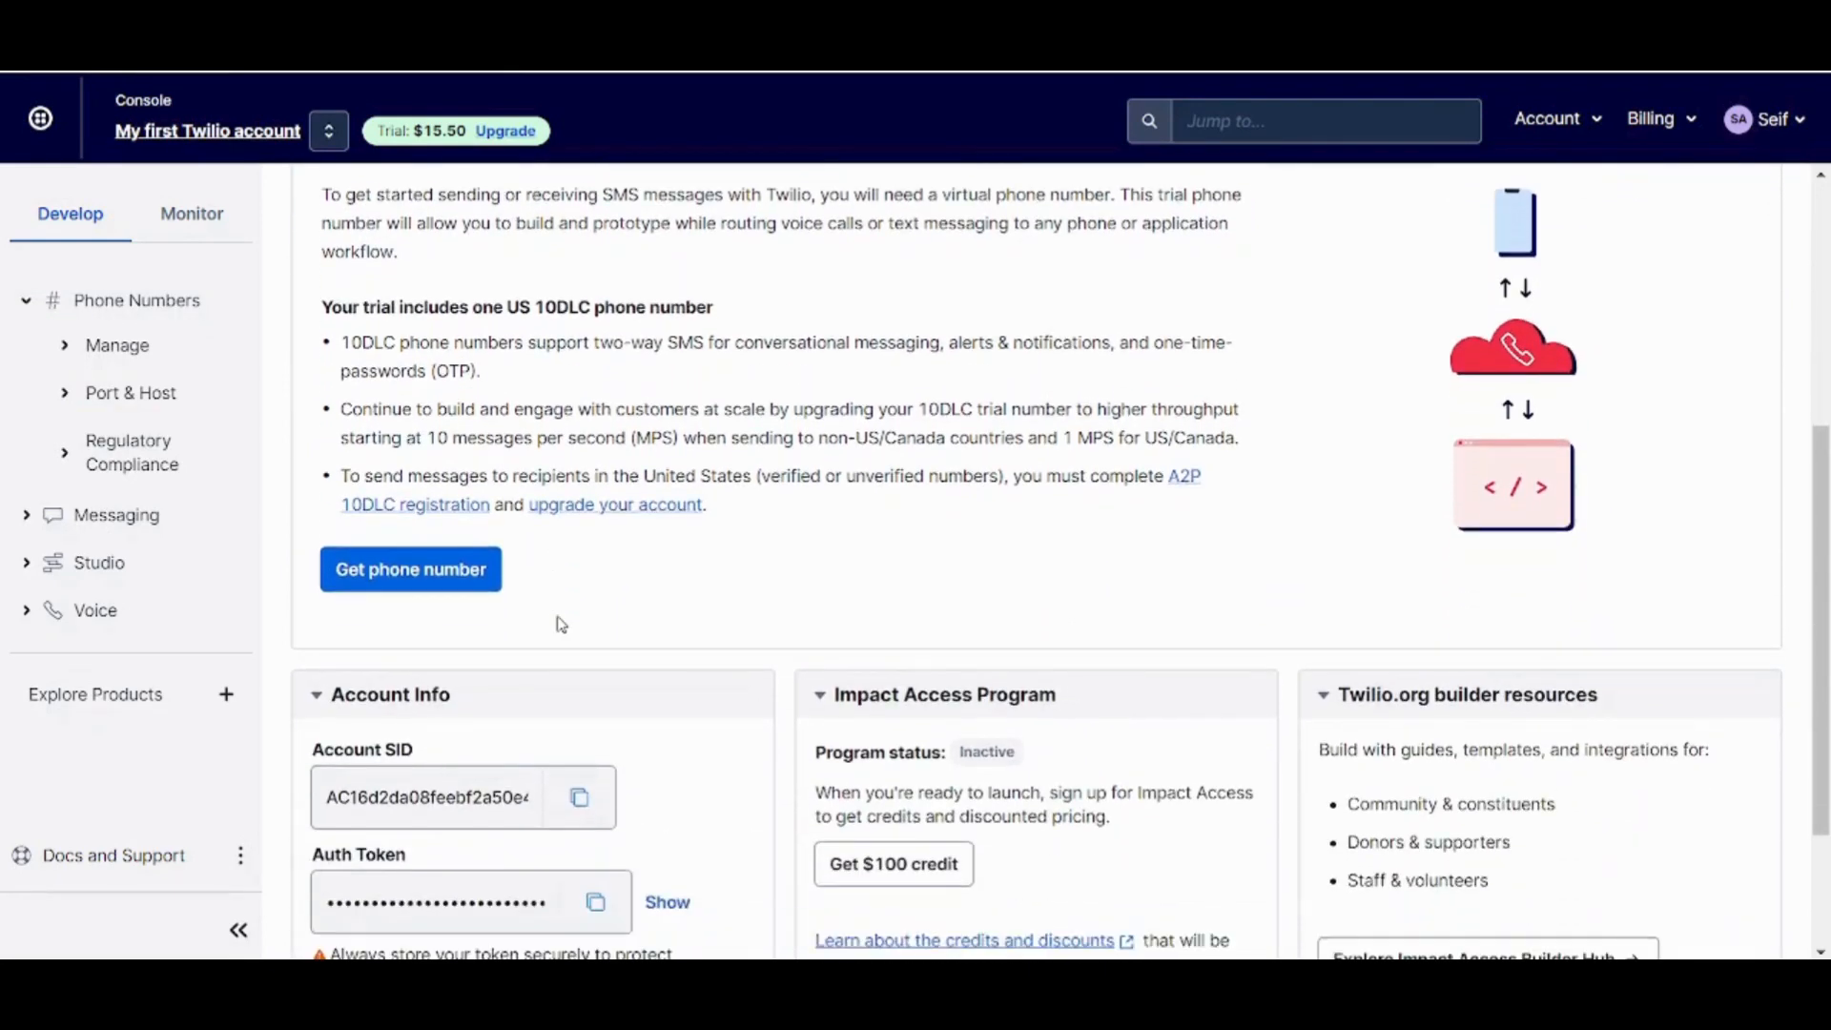
{"action": "left_click", "coordinate": [463, 584]}
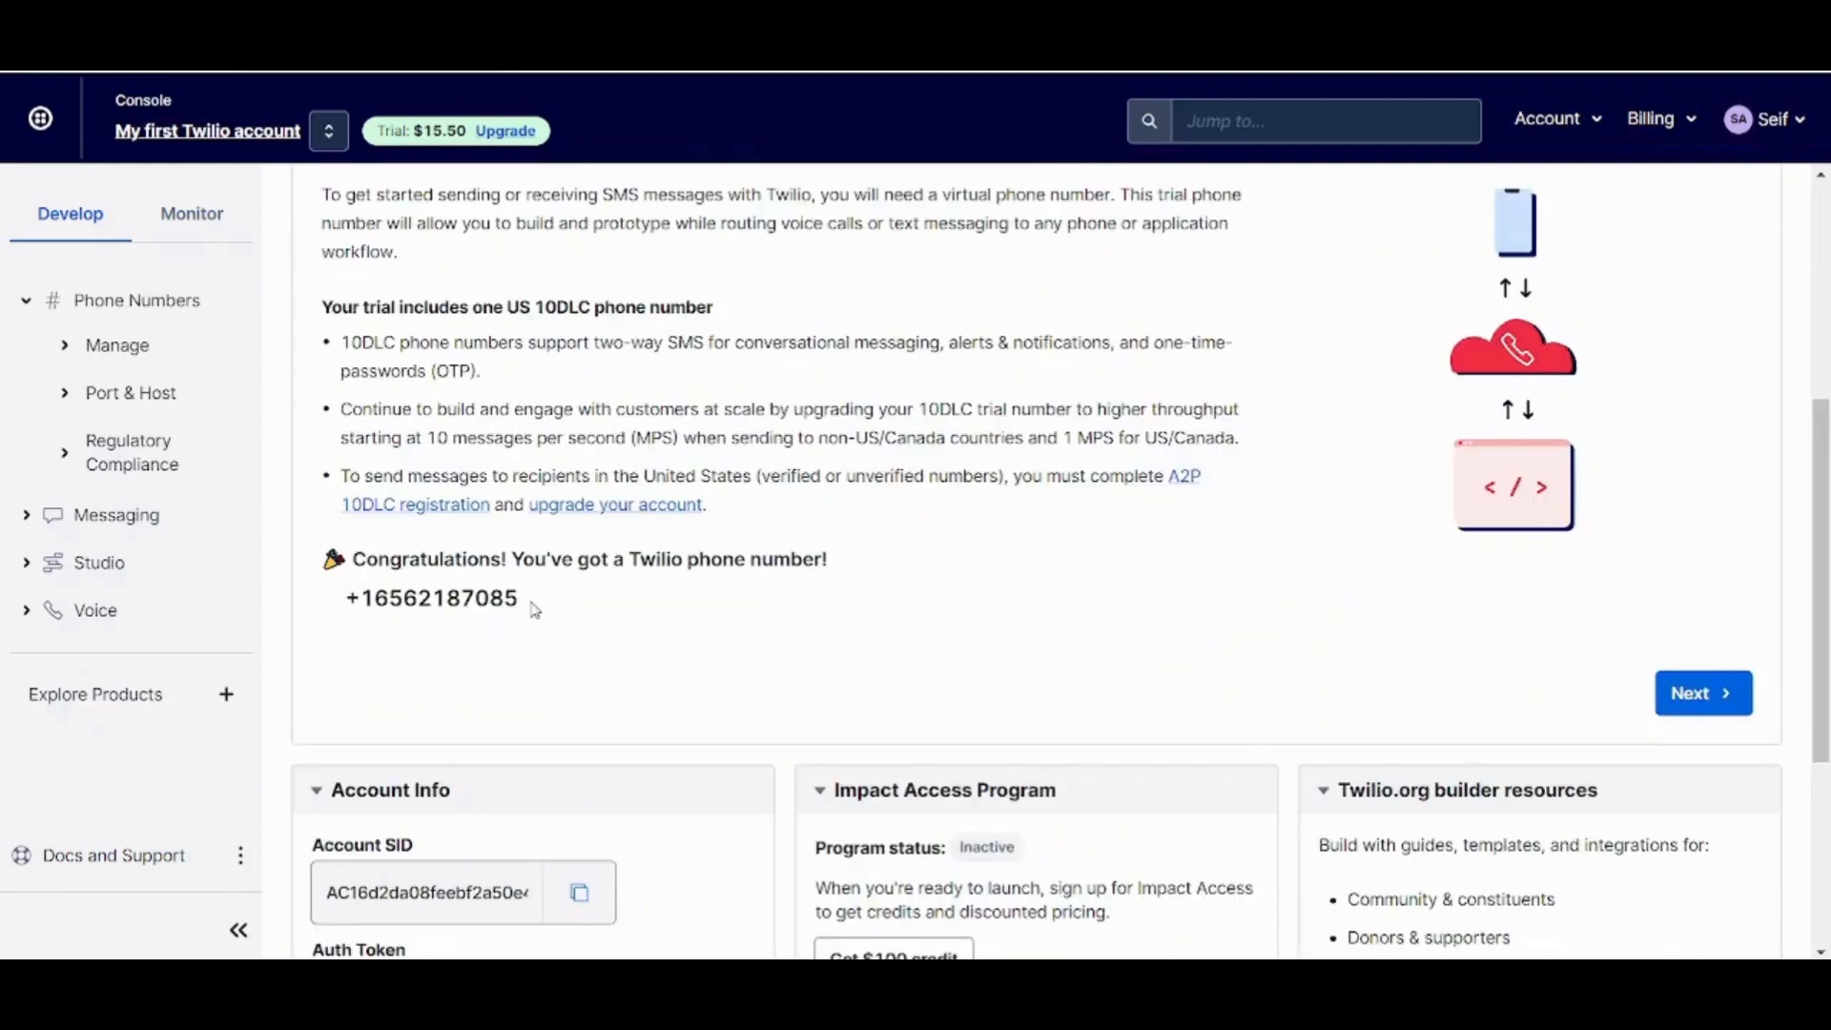
Step: Select the new trial number with its plus sign to copy it, then open Explore Products
{"action": "left_click_drag", "start_coordinate": [531, 610], "coordinate": [368, 584]}
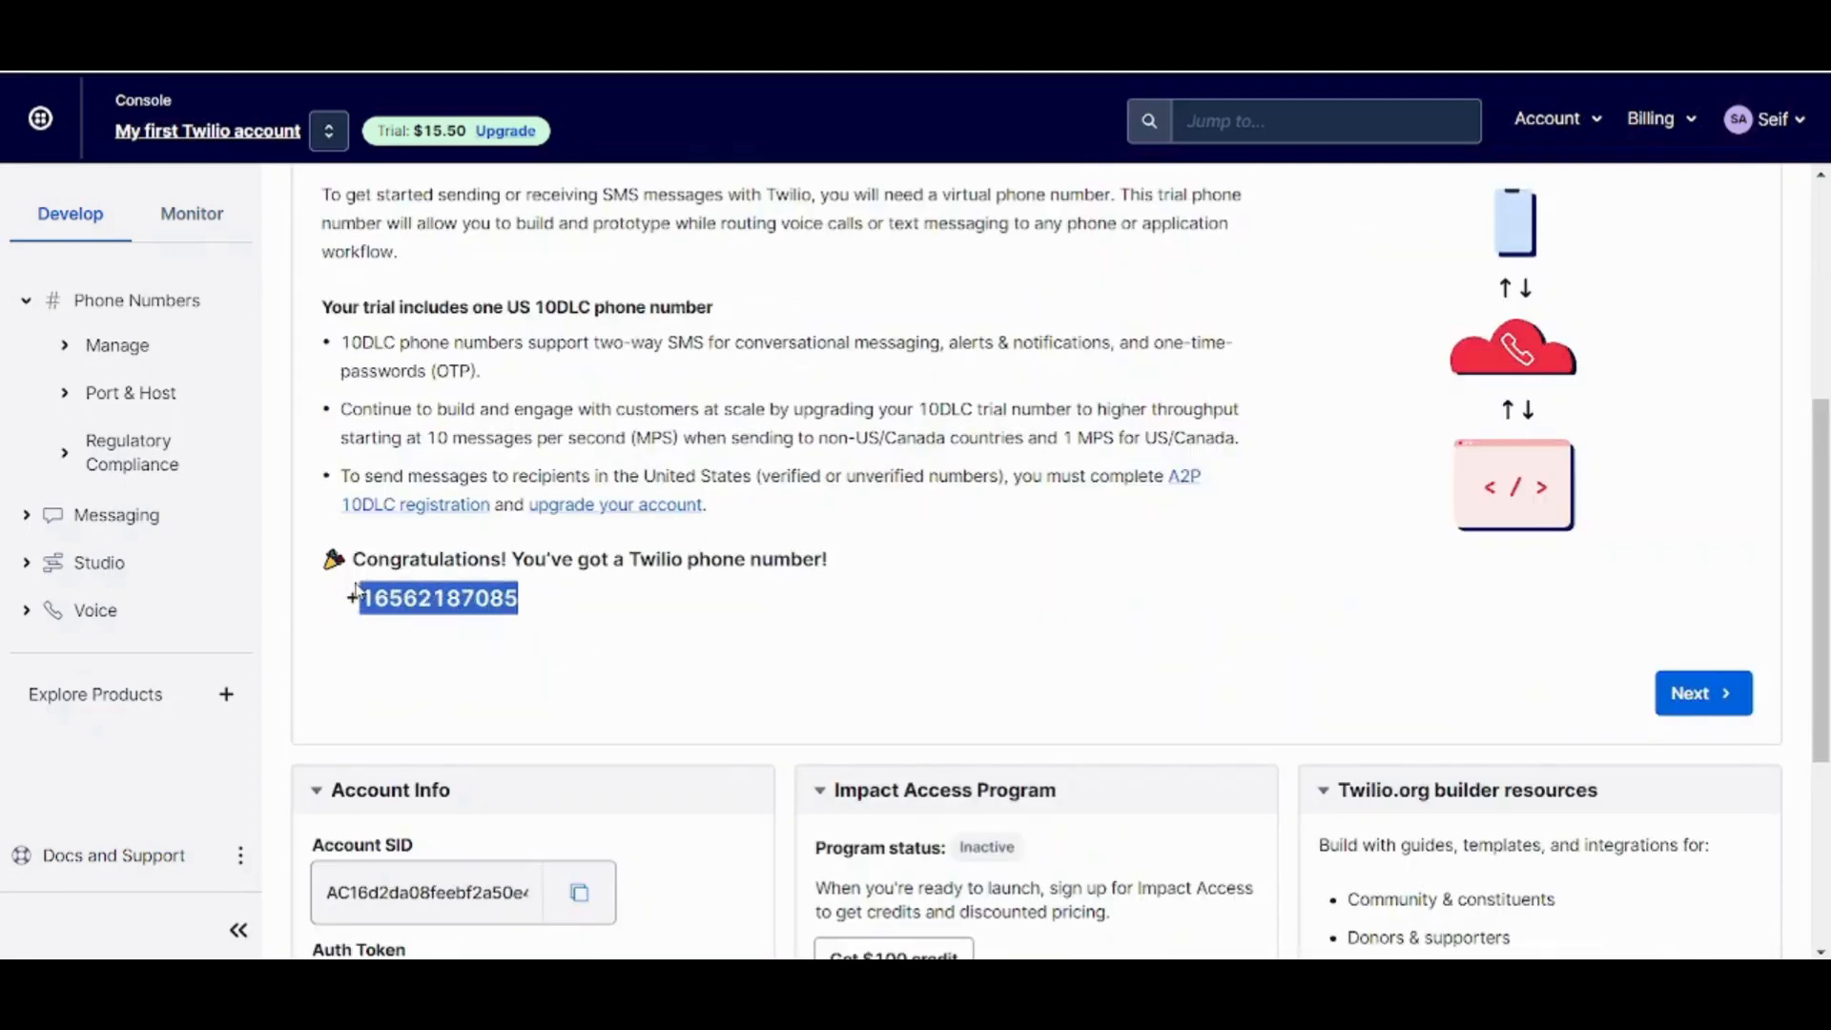
{"action": "left_click", "coordinate": [389, 598]}
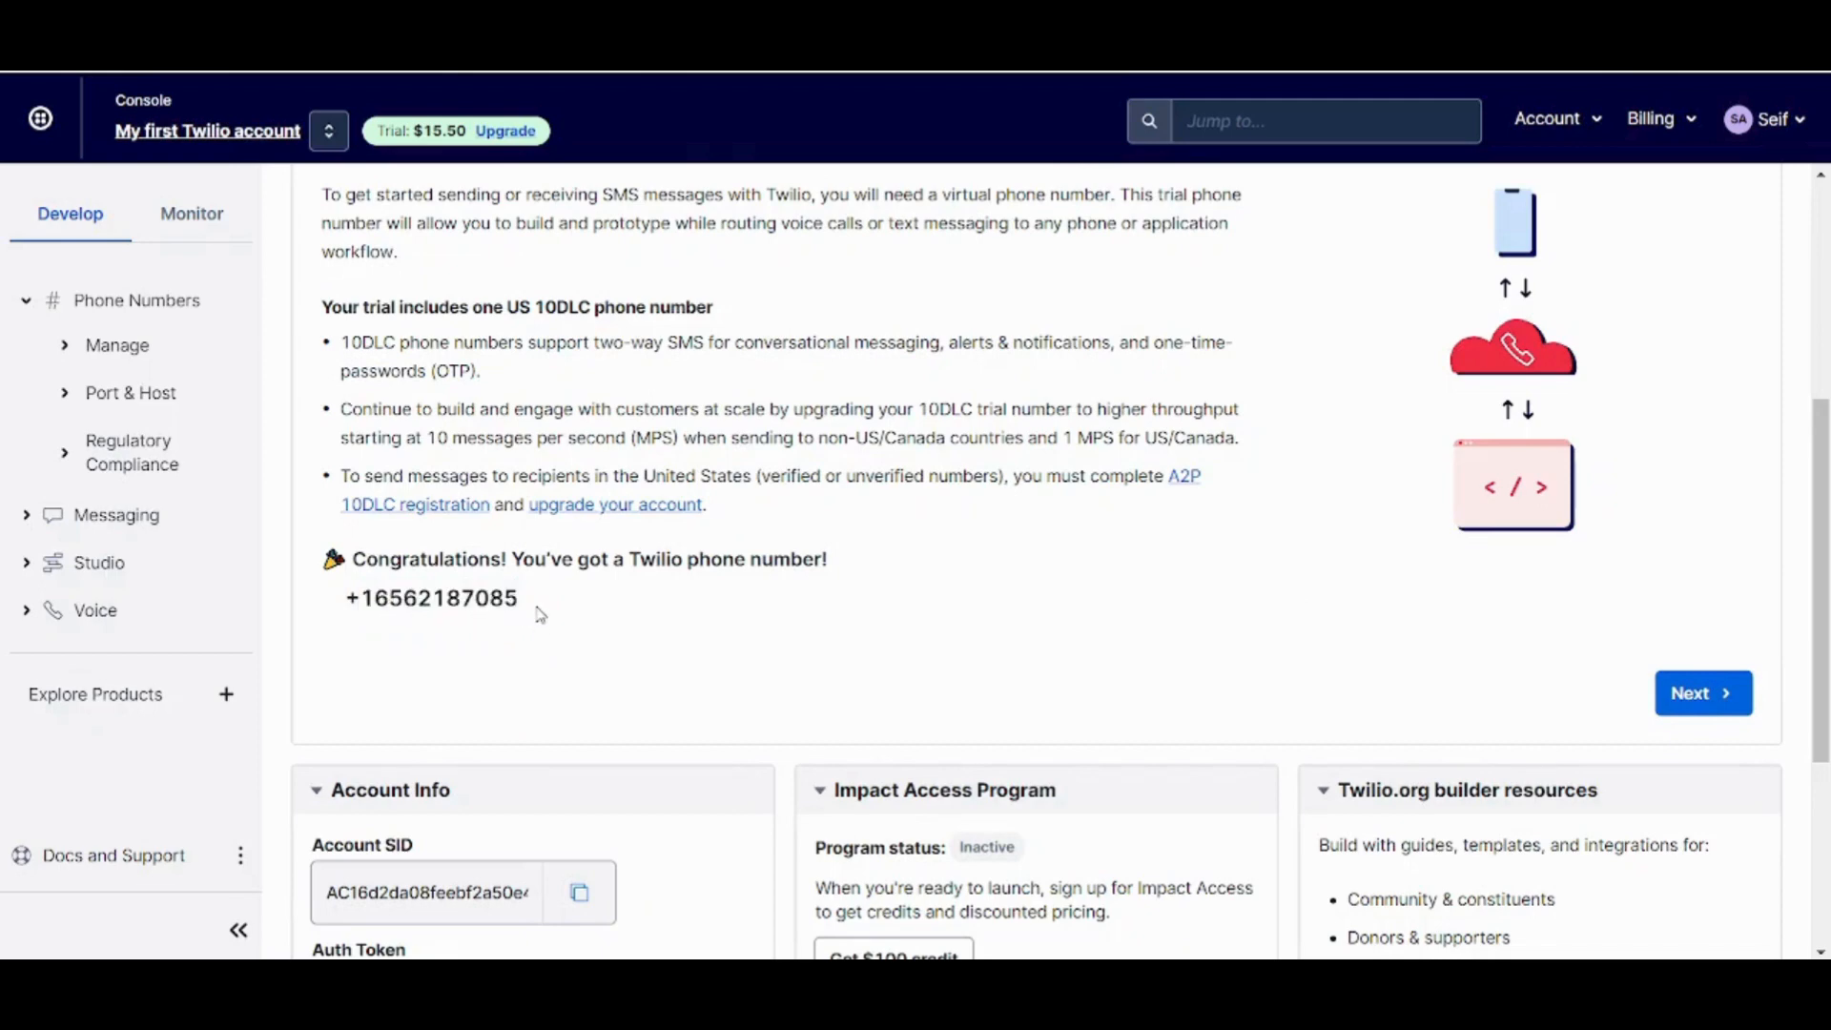
{"action": "left_click_drag", "start_coordinate": [518, 600], "coordinate": [314, 580]}
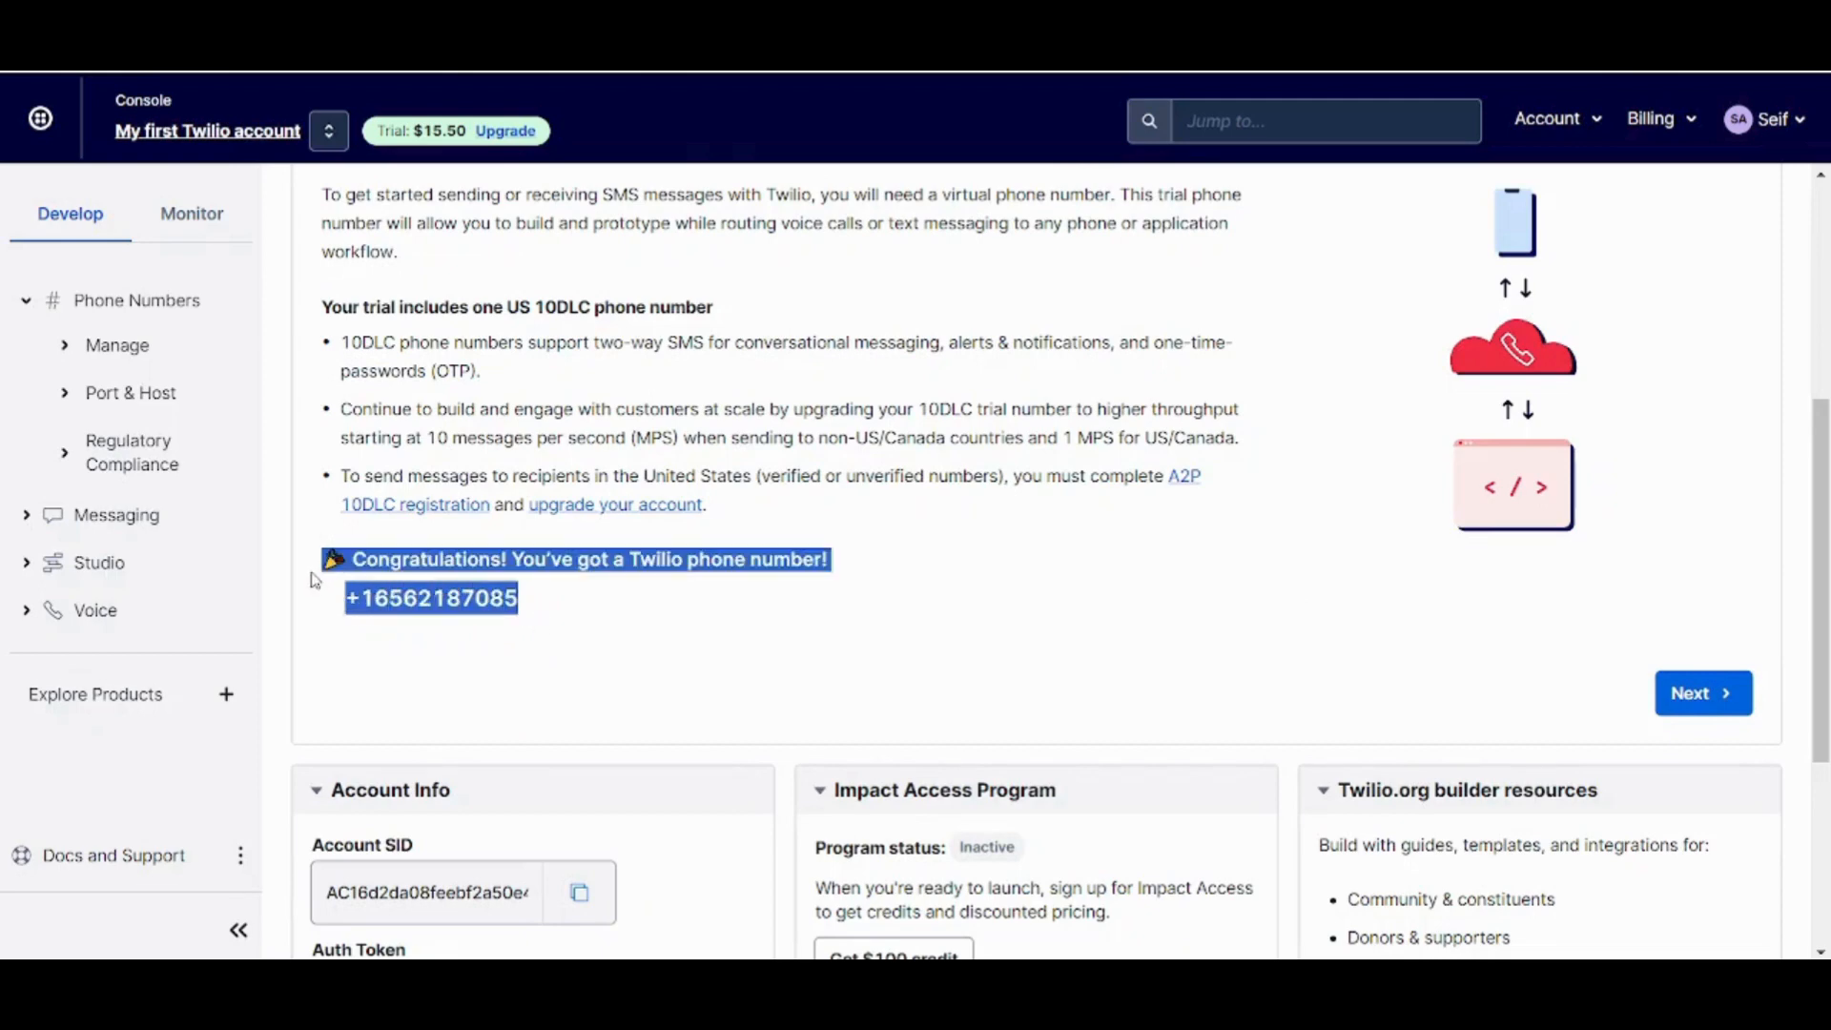
{"action": "left_click", "coordinate": [449, 646]}
{"action": "left_click_drag", "start_coordinate": [520, 601], "coordinate": [346, 598]}
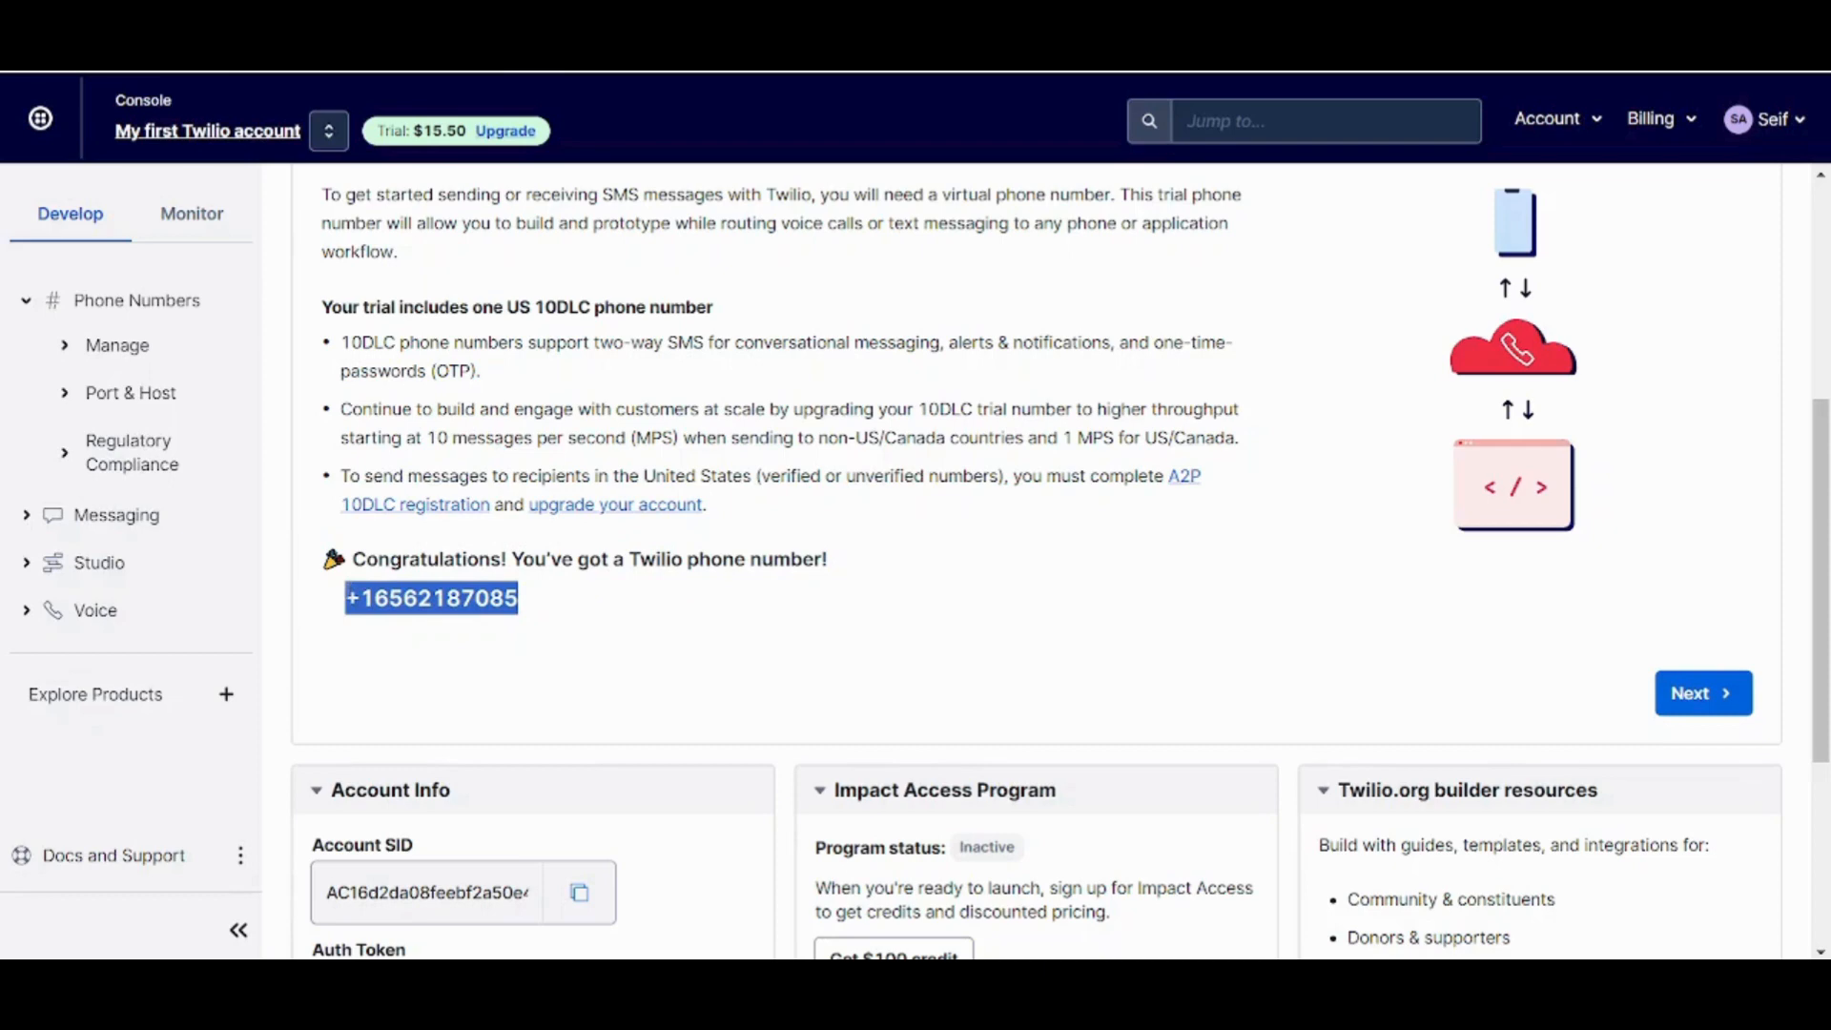
{"action": "left_click", "coordinate": [630, 652]}
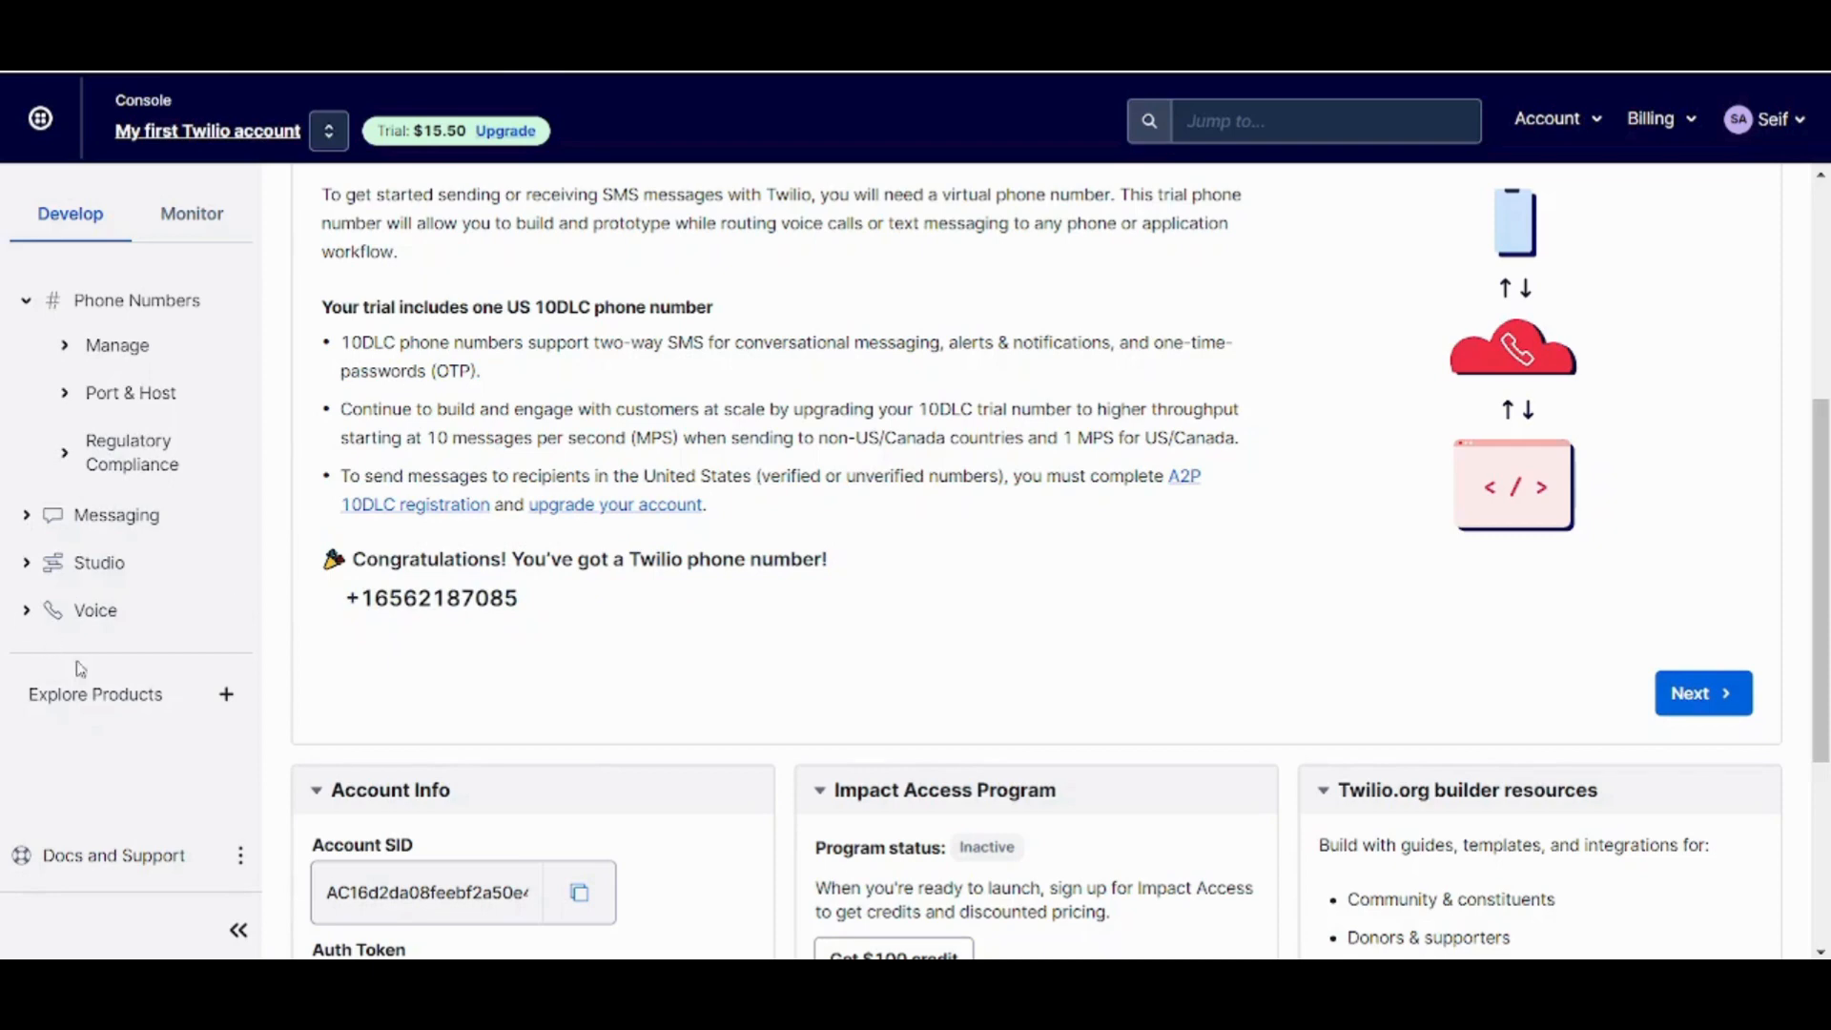
{"action": "left_click", "coordinate": [112, 699]}
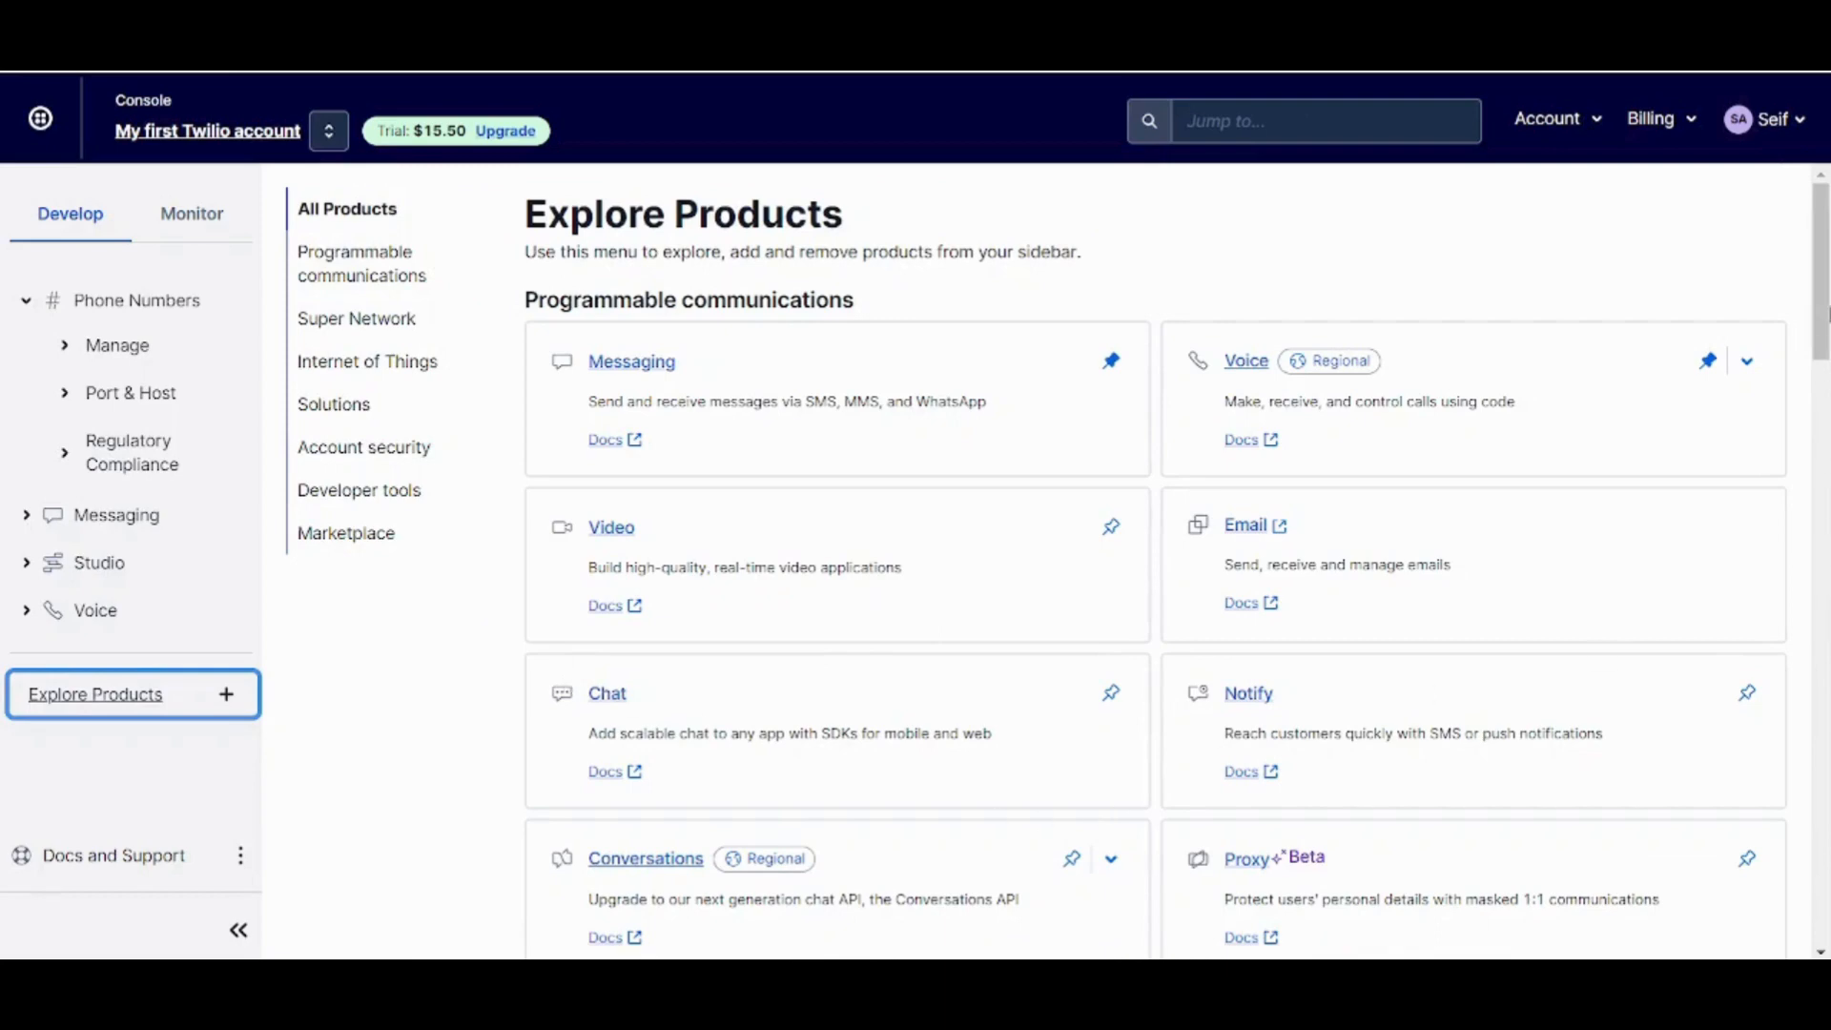
Step: Scroll the product catalogue down to Developer tools and open API Explorer
{"action": "left_click_drag", "start_coordinate": [1829, 315], "coordinate": [1830, 860]}
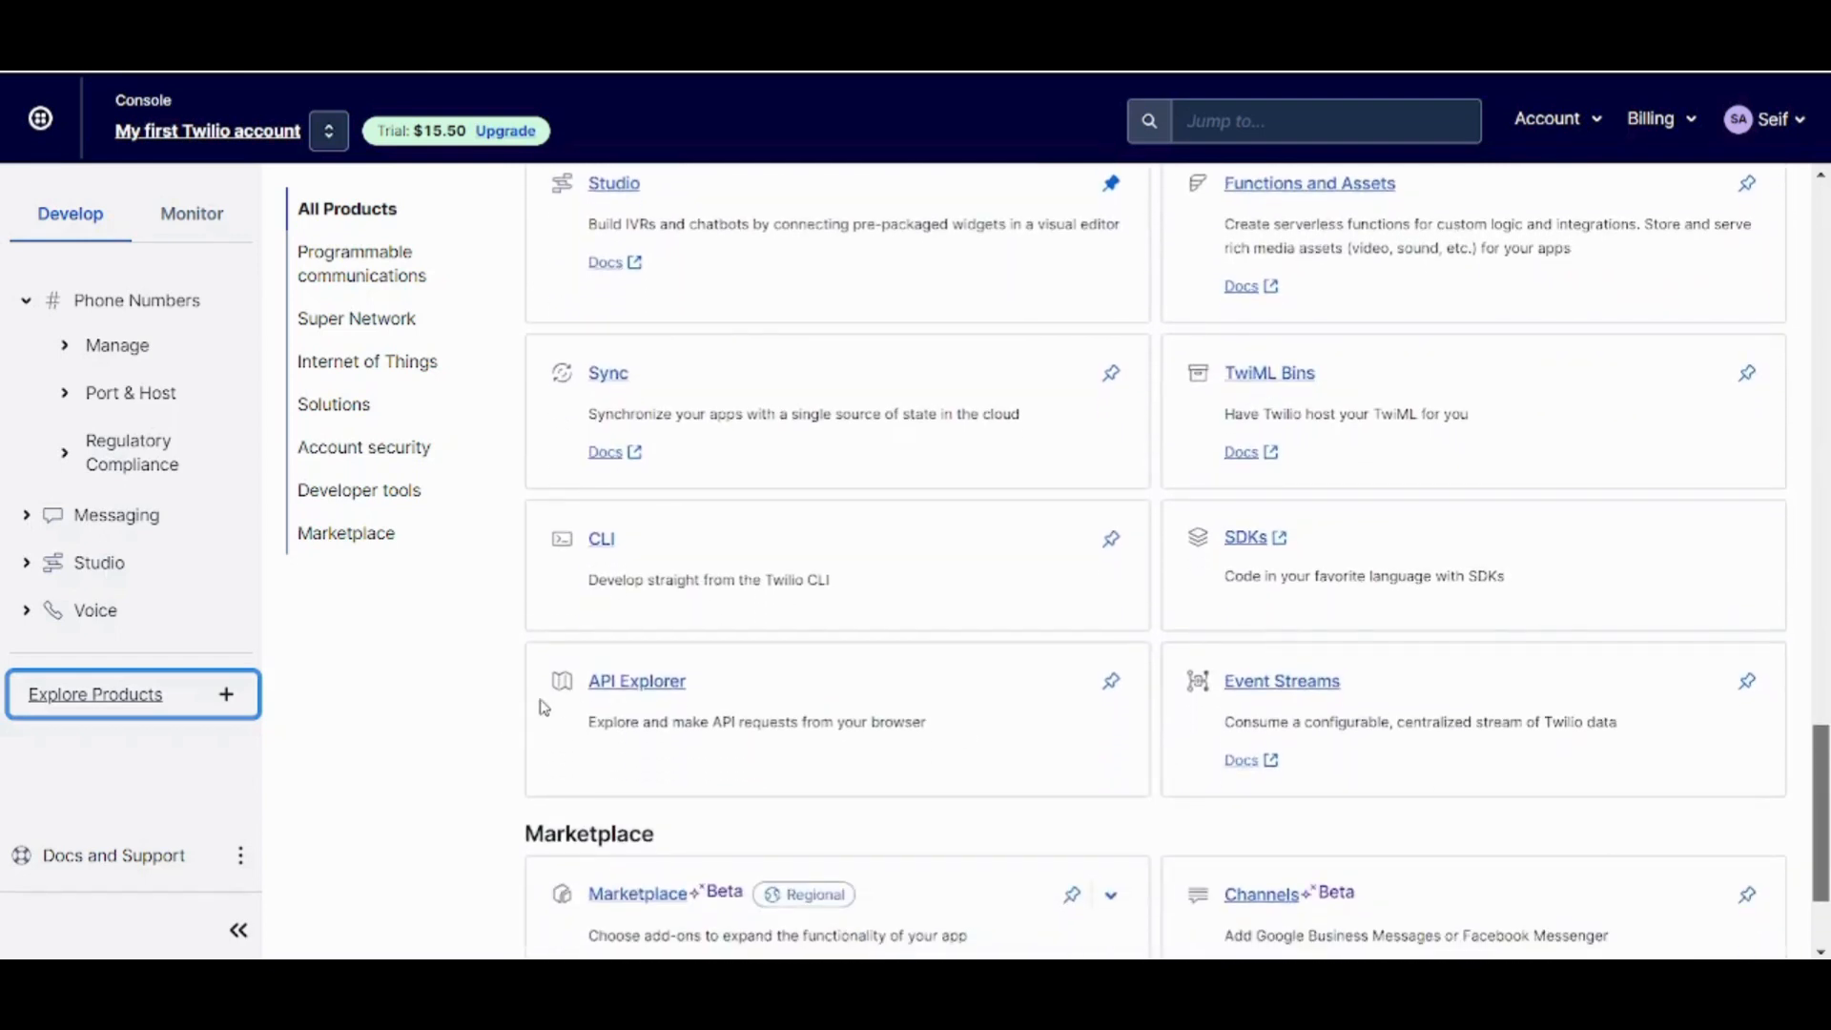
{"action": "left_click", "coordinate": [654, 687]}
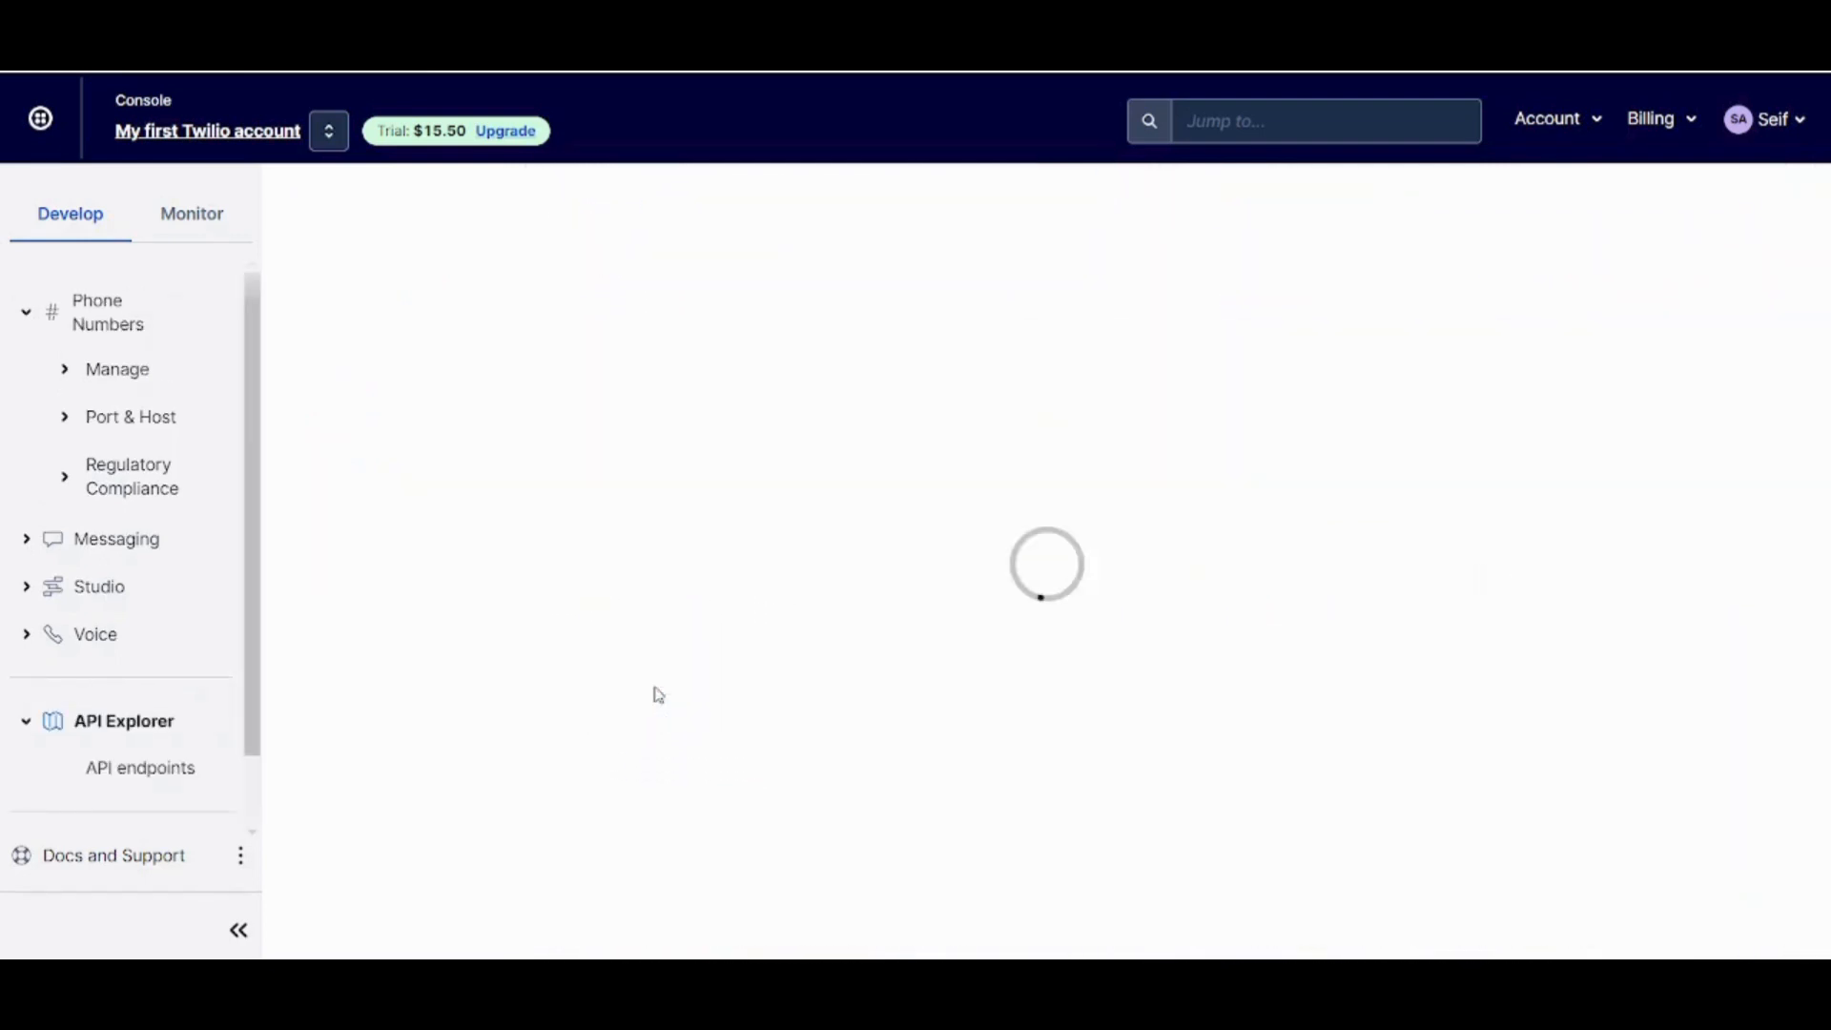
Step: Pin API Explorer to the sidebar and expand the Calls endpoint group
{"action": "mouse_move", "coordinate": [218, 767]}
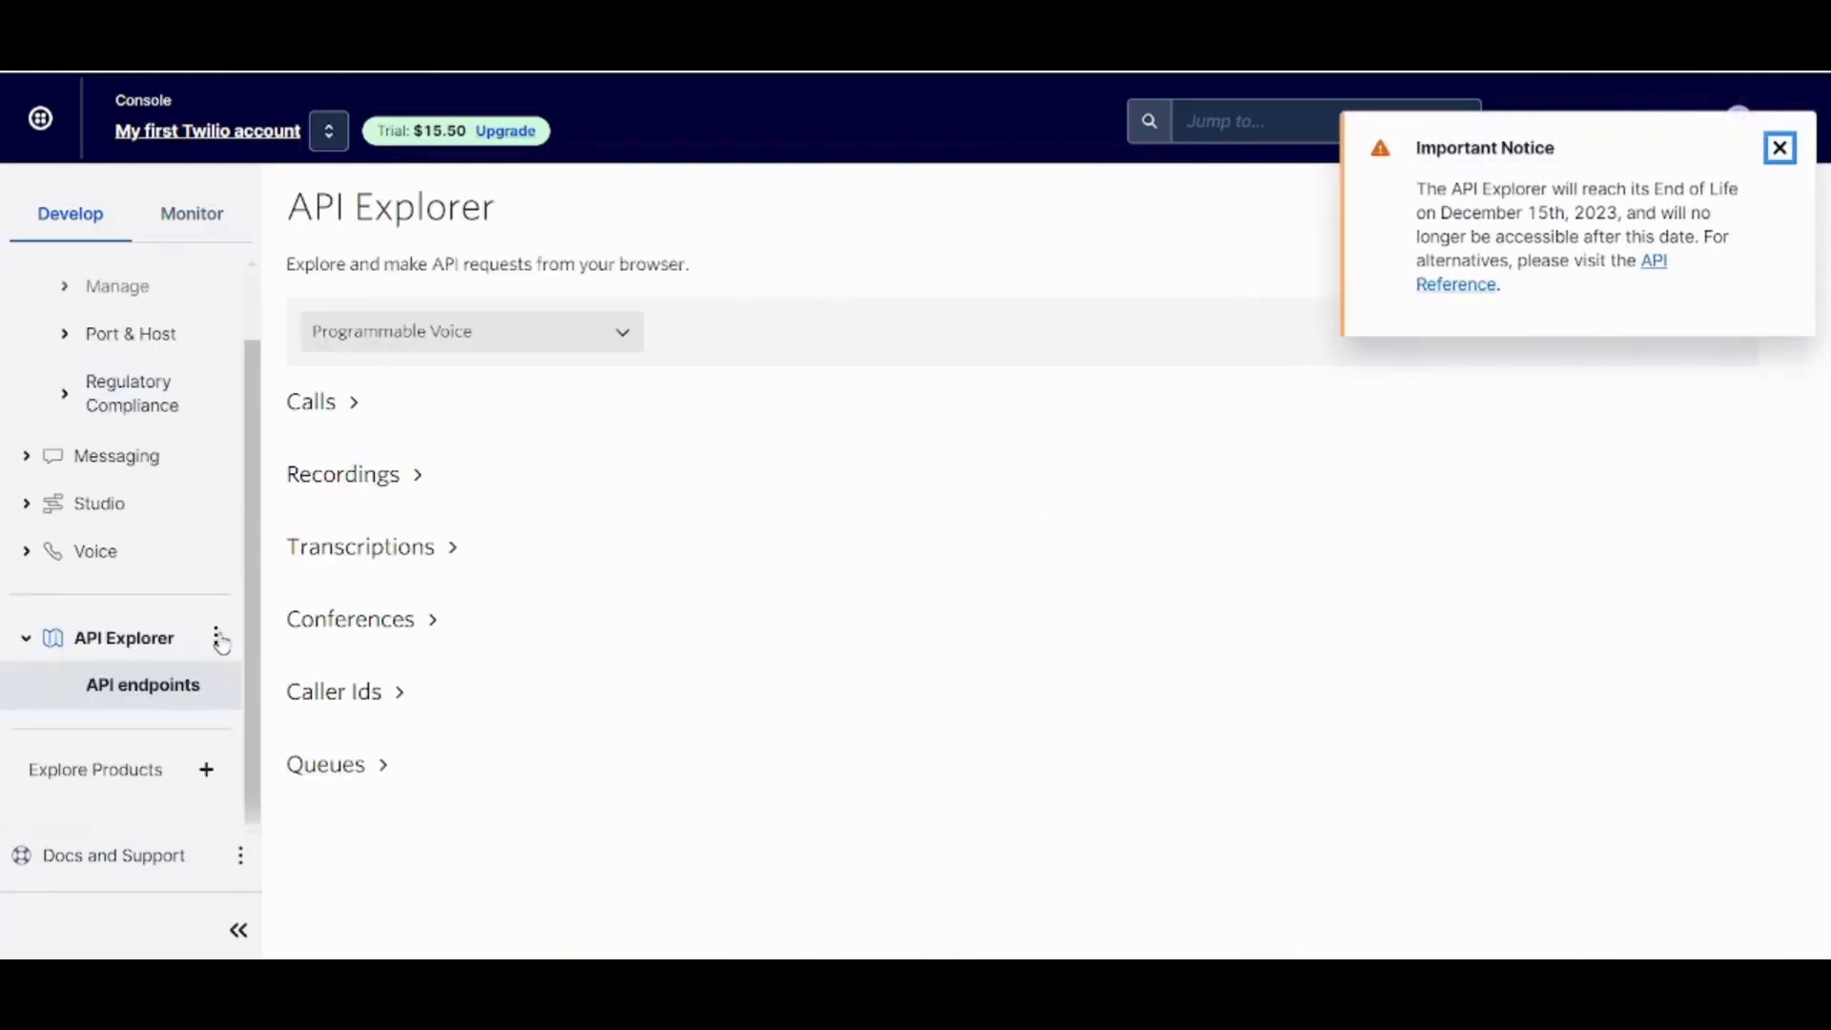
{"action": "left_click", "coordinate": [217, 638]}
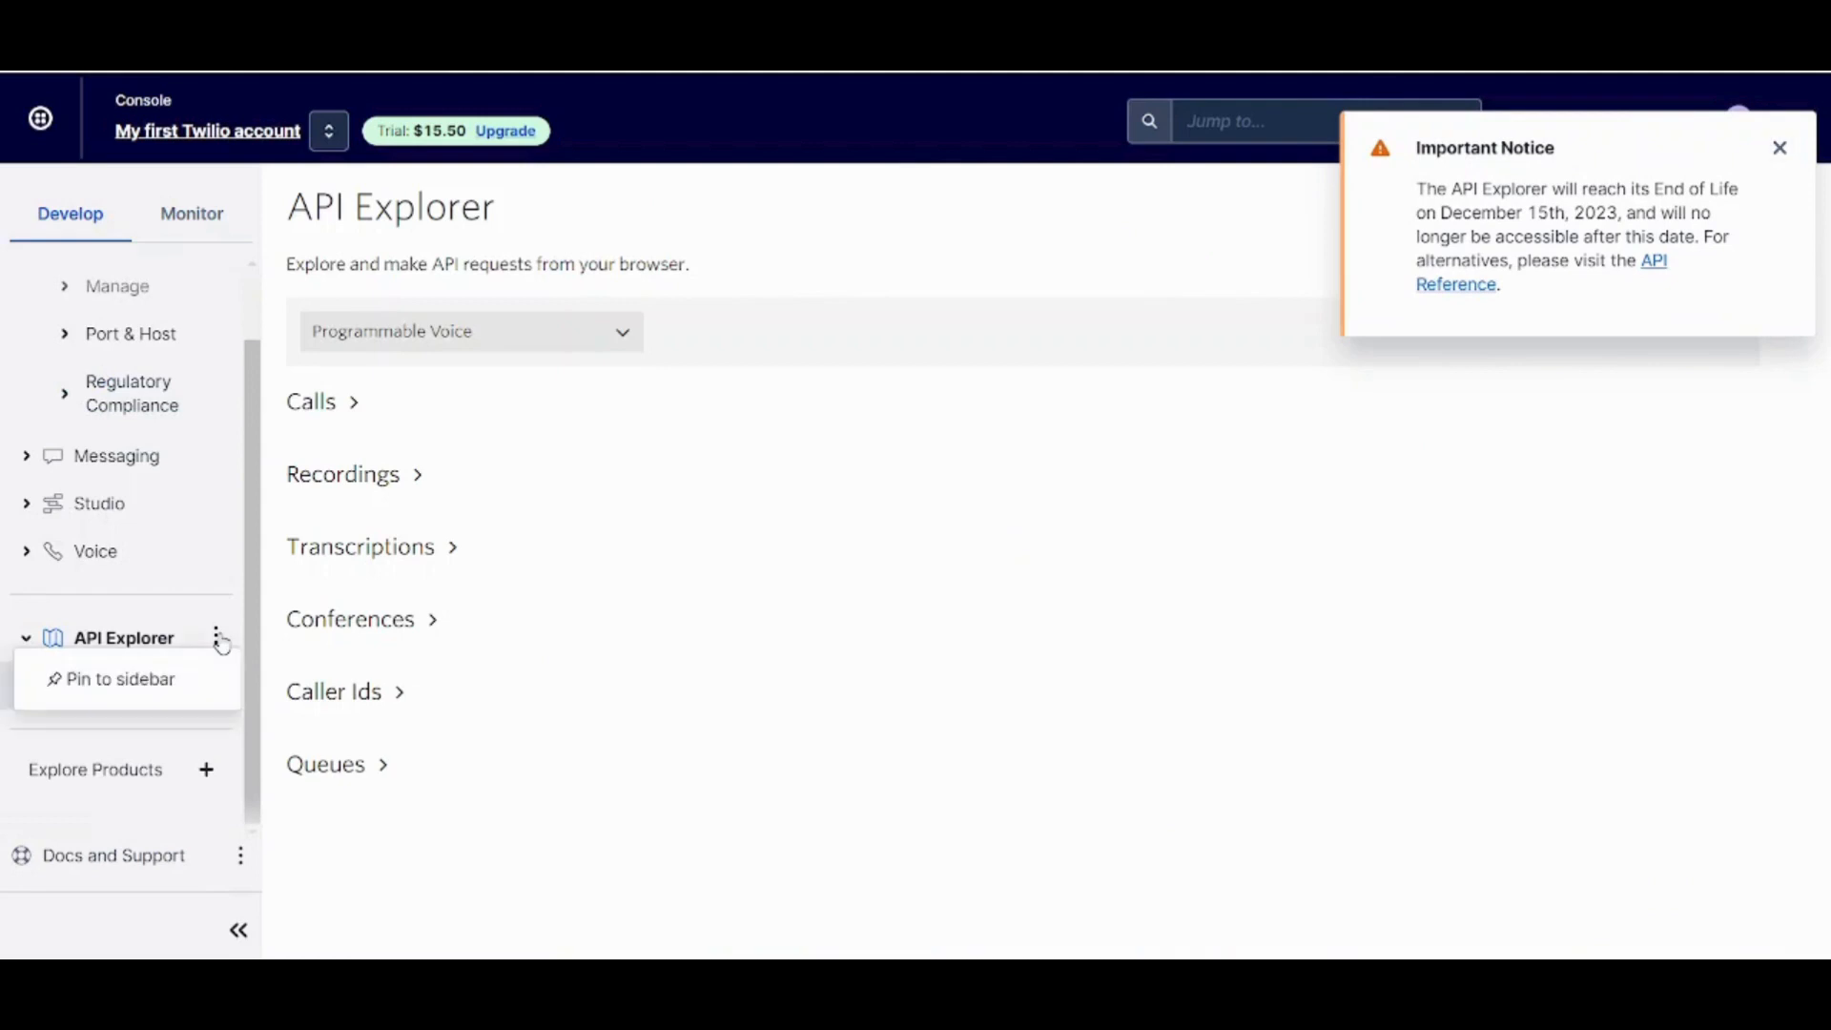
{"action": "left_click", "coordinate": [153, 680]}
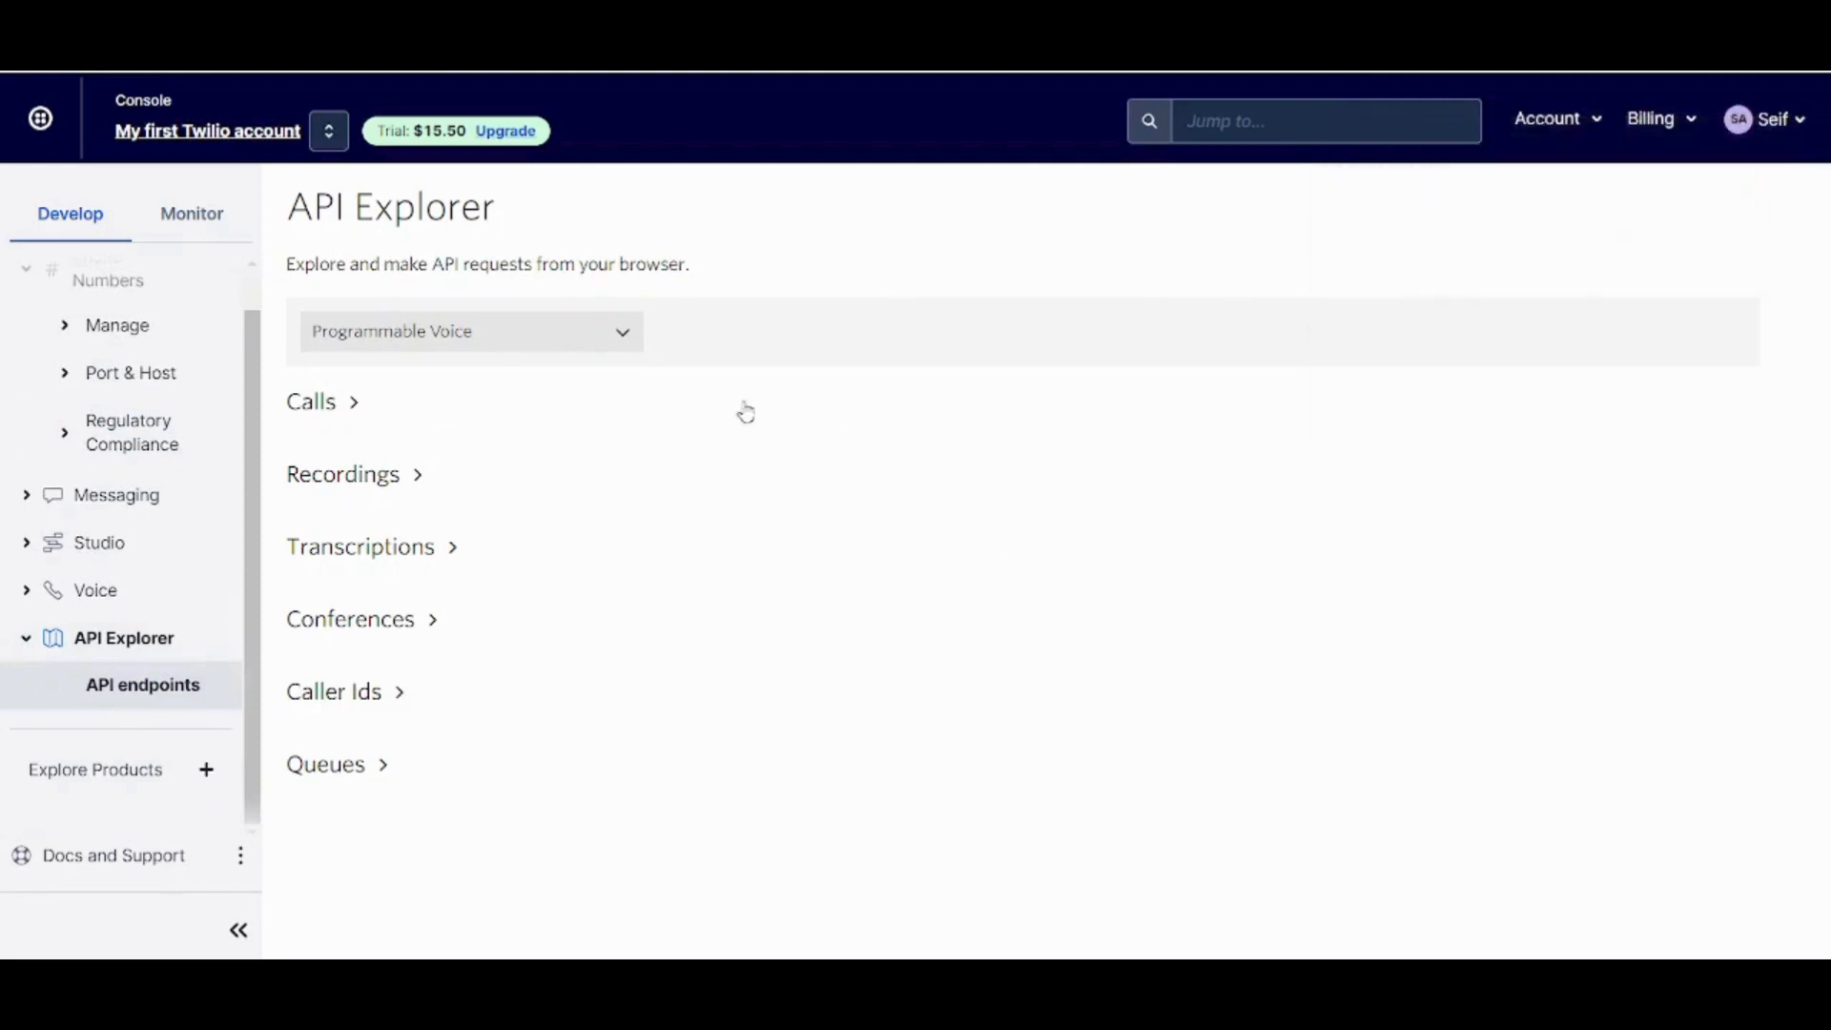
{"action": "left_click", "coordinate": [343, 404]}
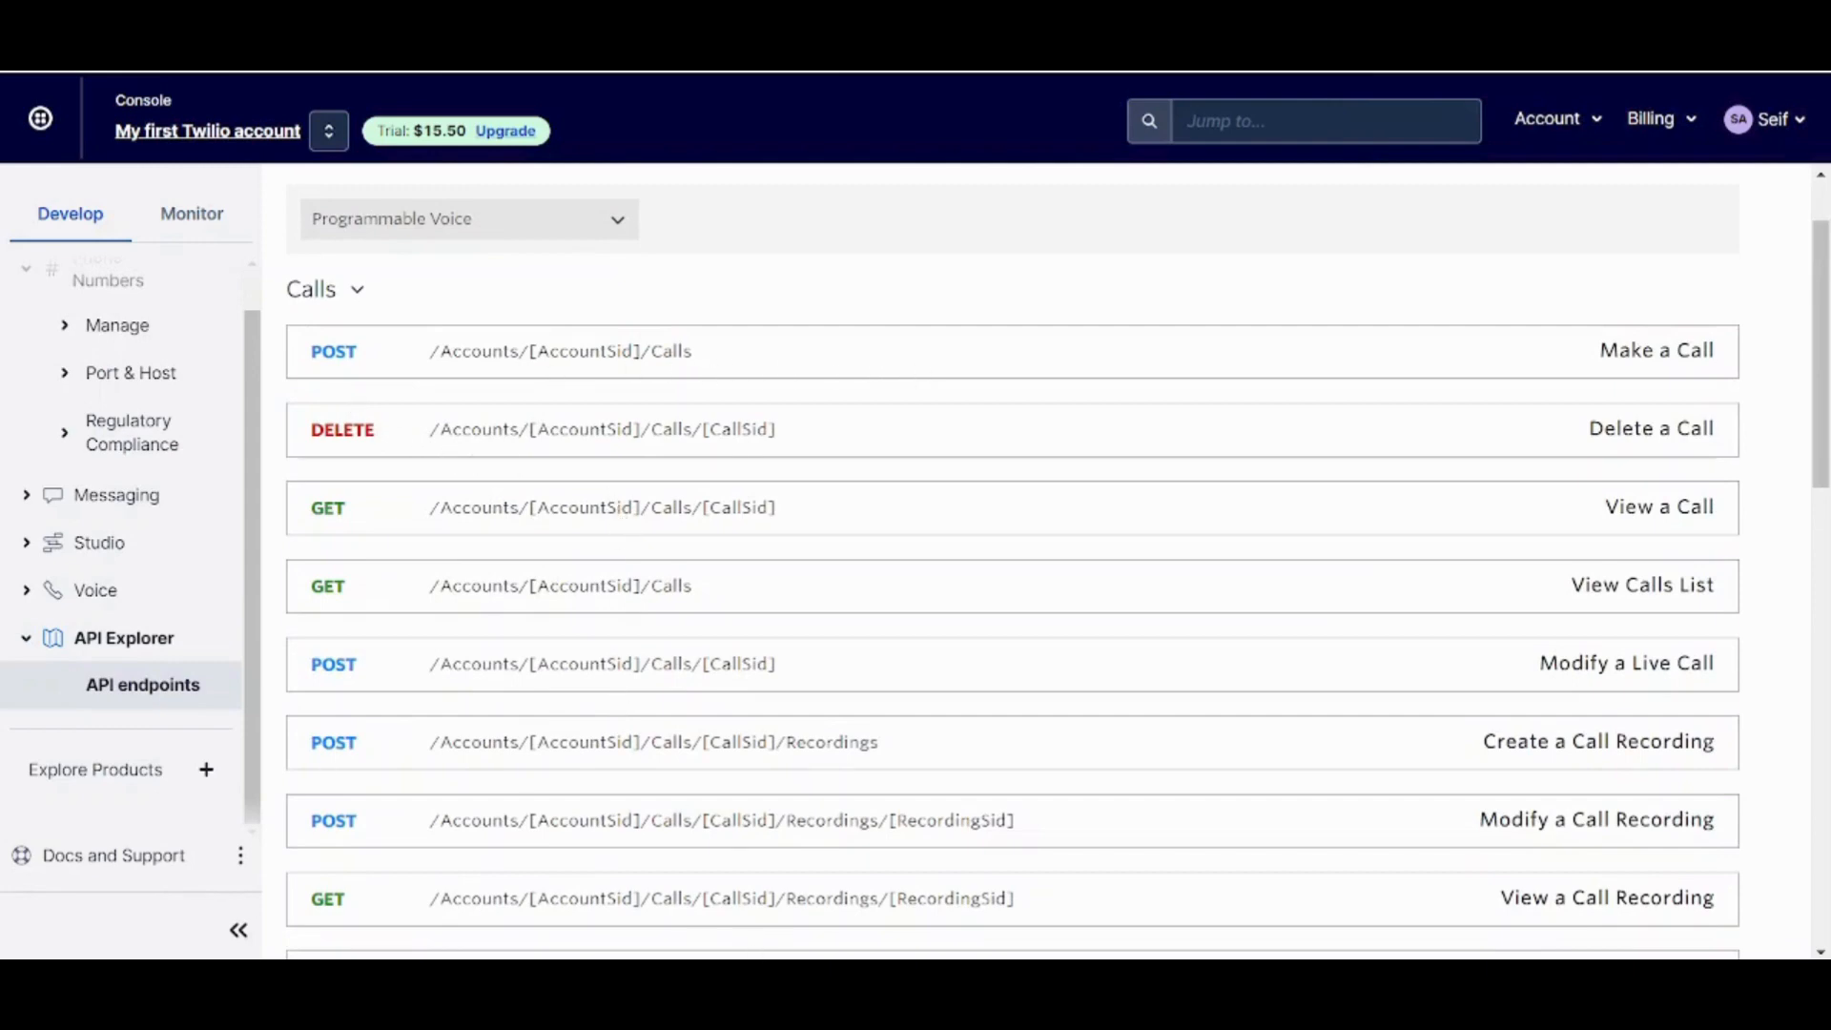
{"action": "scroll", "coordinate": [1011, 572], "scroll_direction": "up", "scroll_amount": 2}
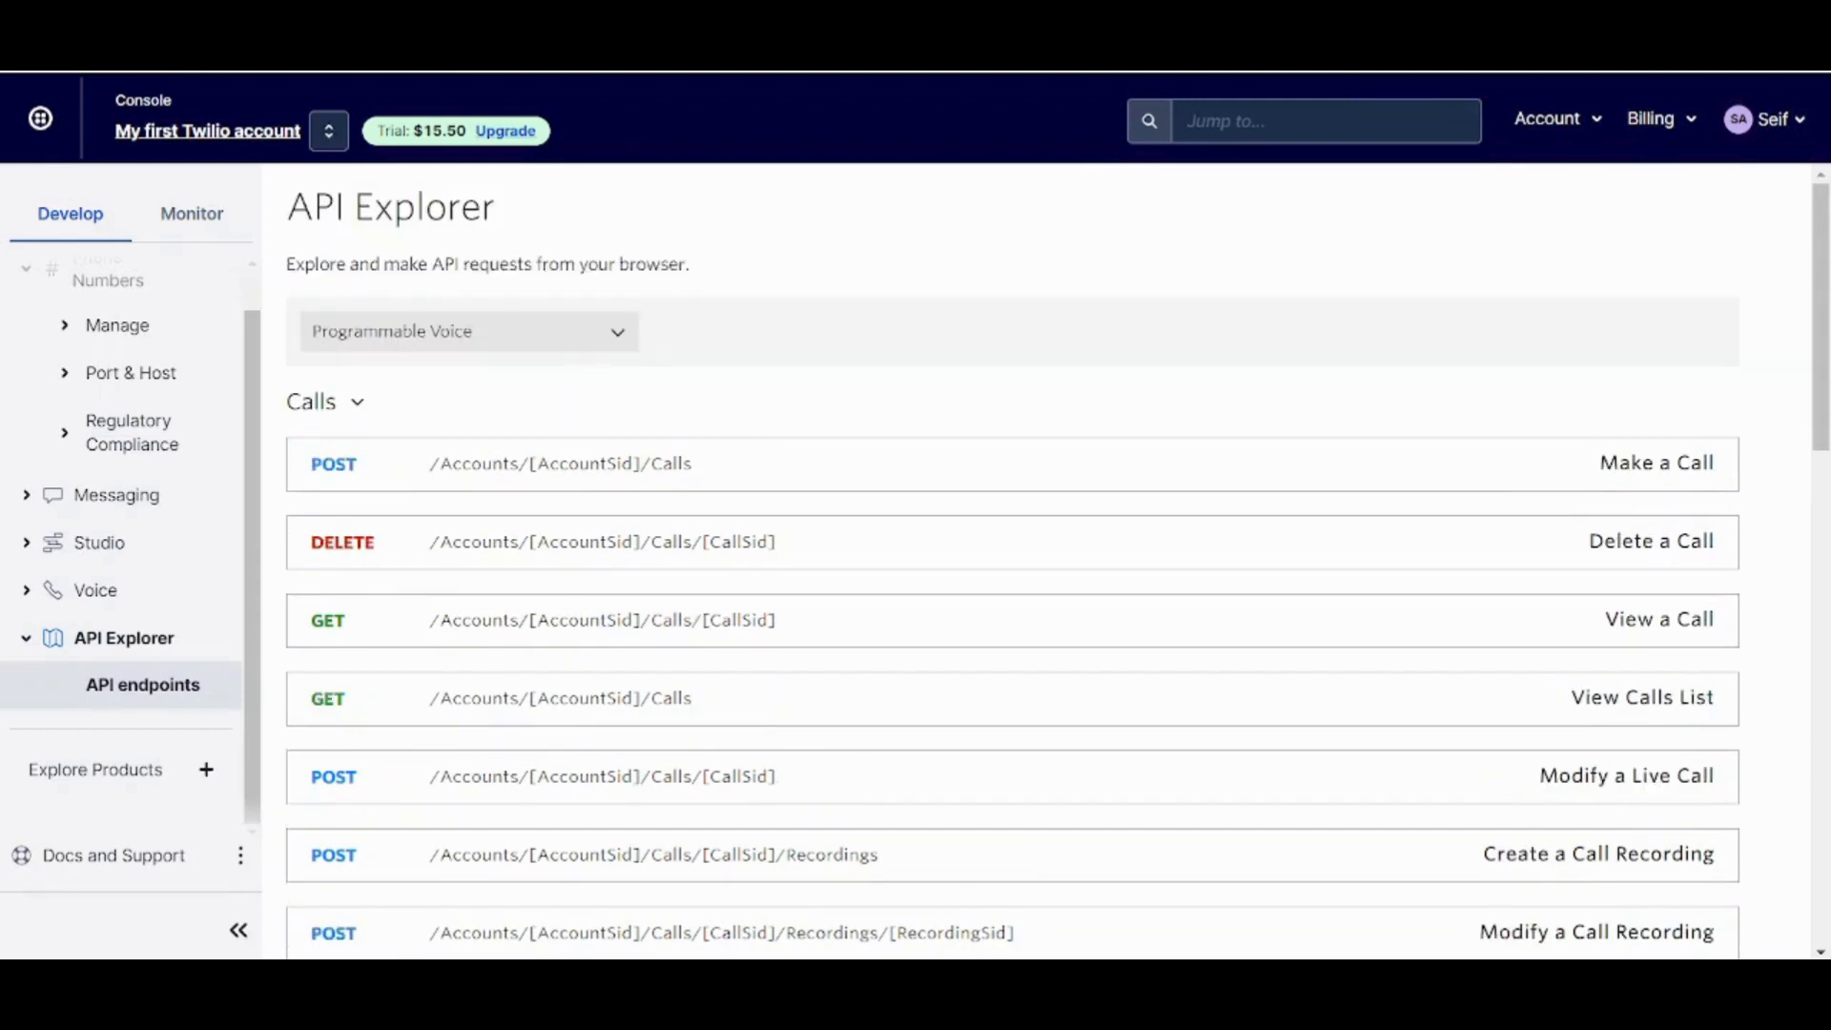
Step: Switch API Explorer to Programmable SMS, open Create a Message, and keep the trial Account SID
{"action": "left_click", "coordinate": [537, 346]}
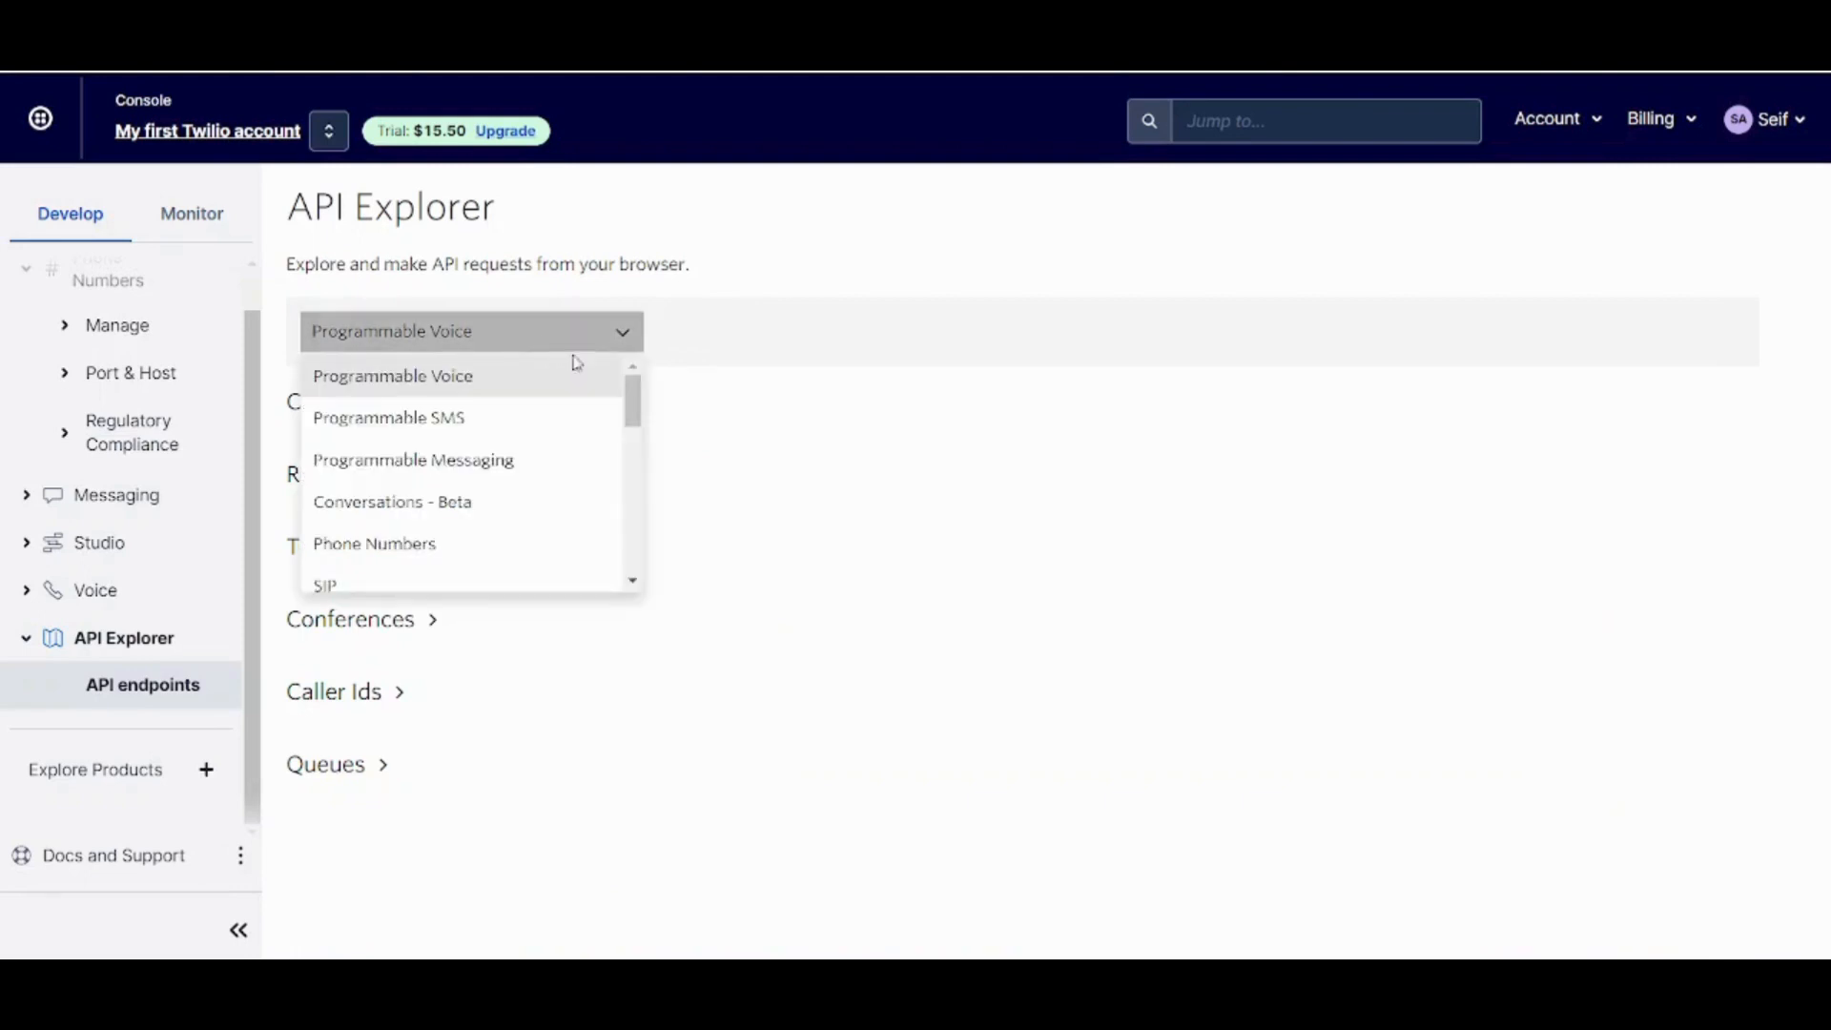
{"action": "left_click", "coordinate": [570, 425]}
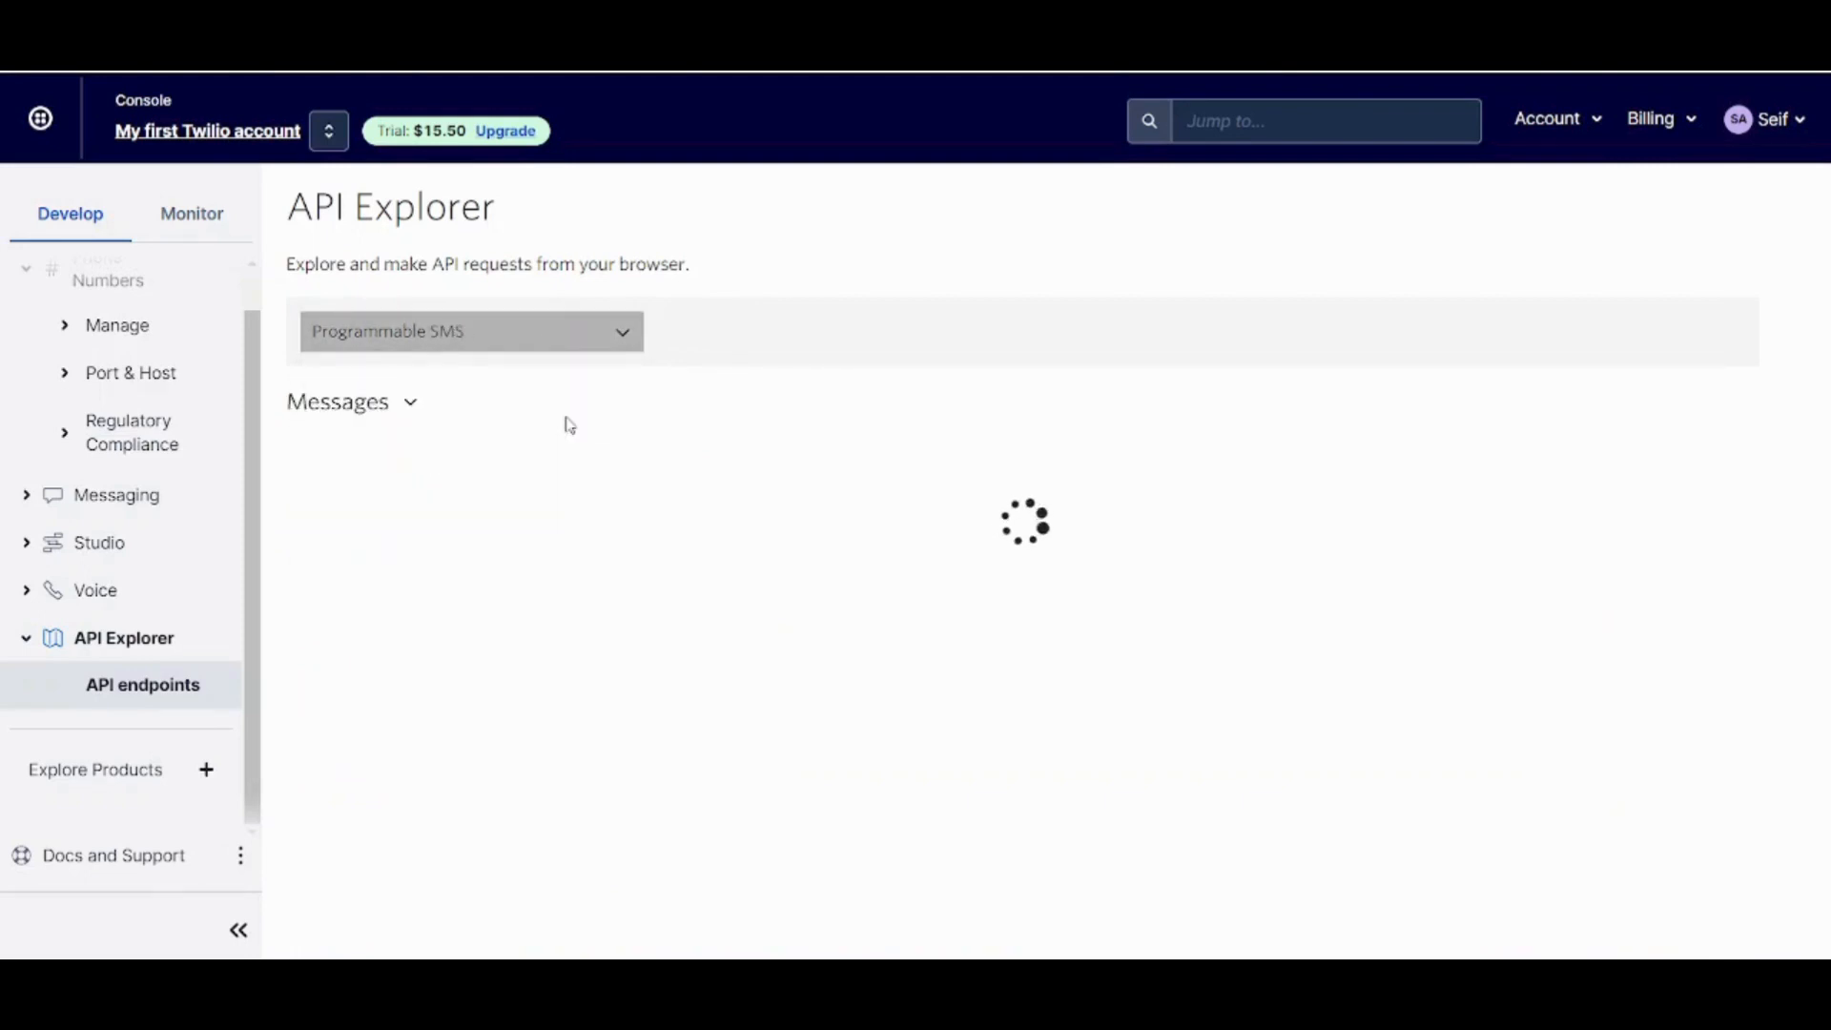
{"action": "scroll", "coordinate": [563, 421], "scroll_direction": "down", "scroll_amount": 1}
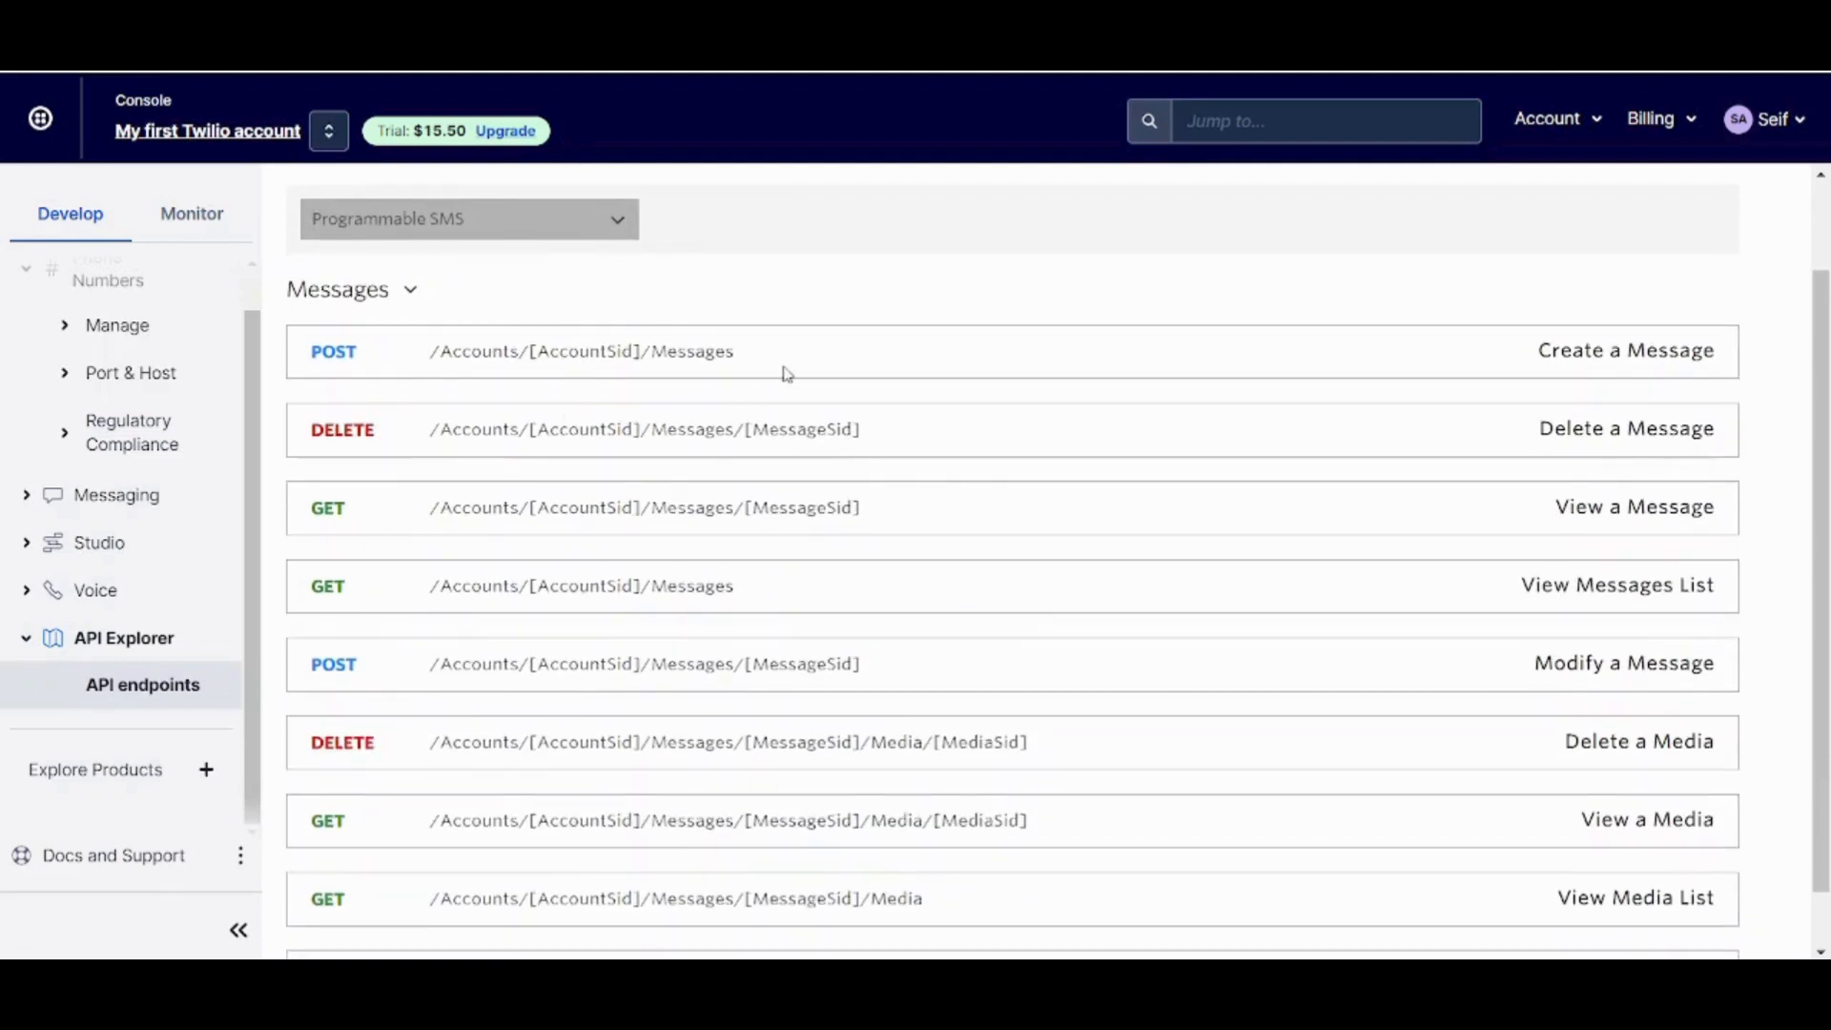
{"action": "left_click", "coordinate": [1666, 353]}
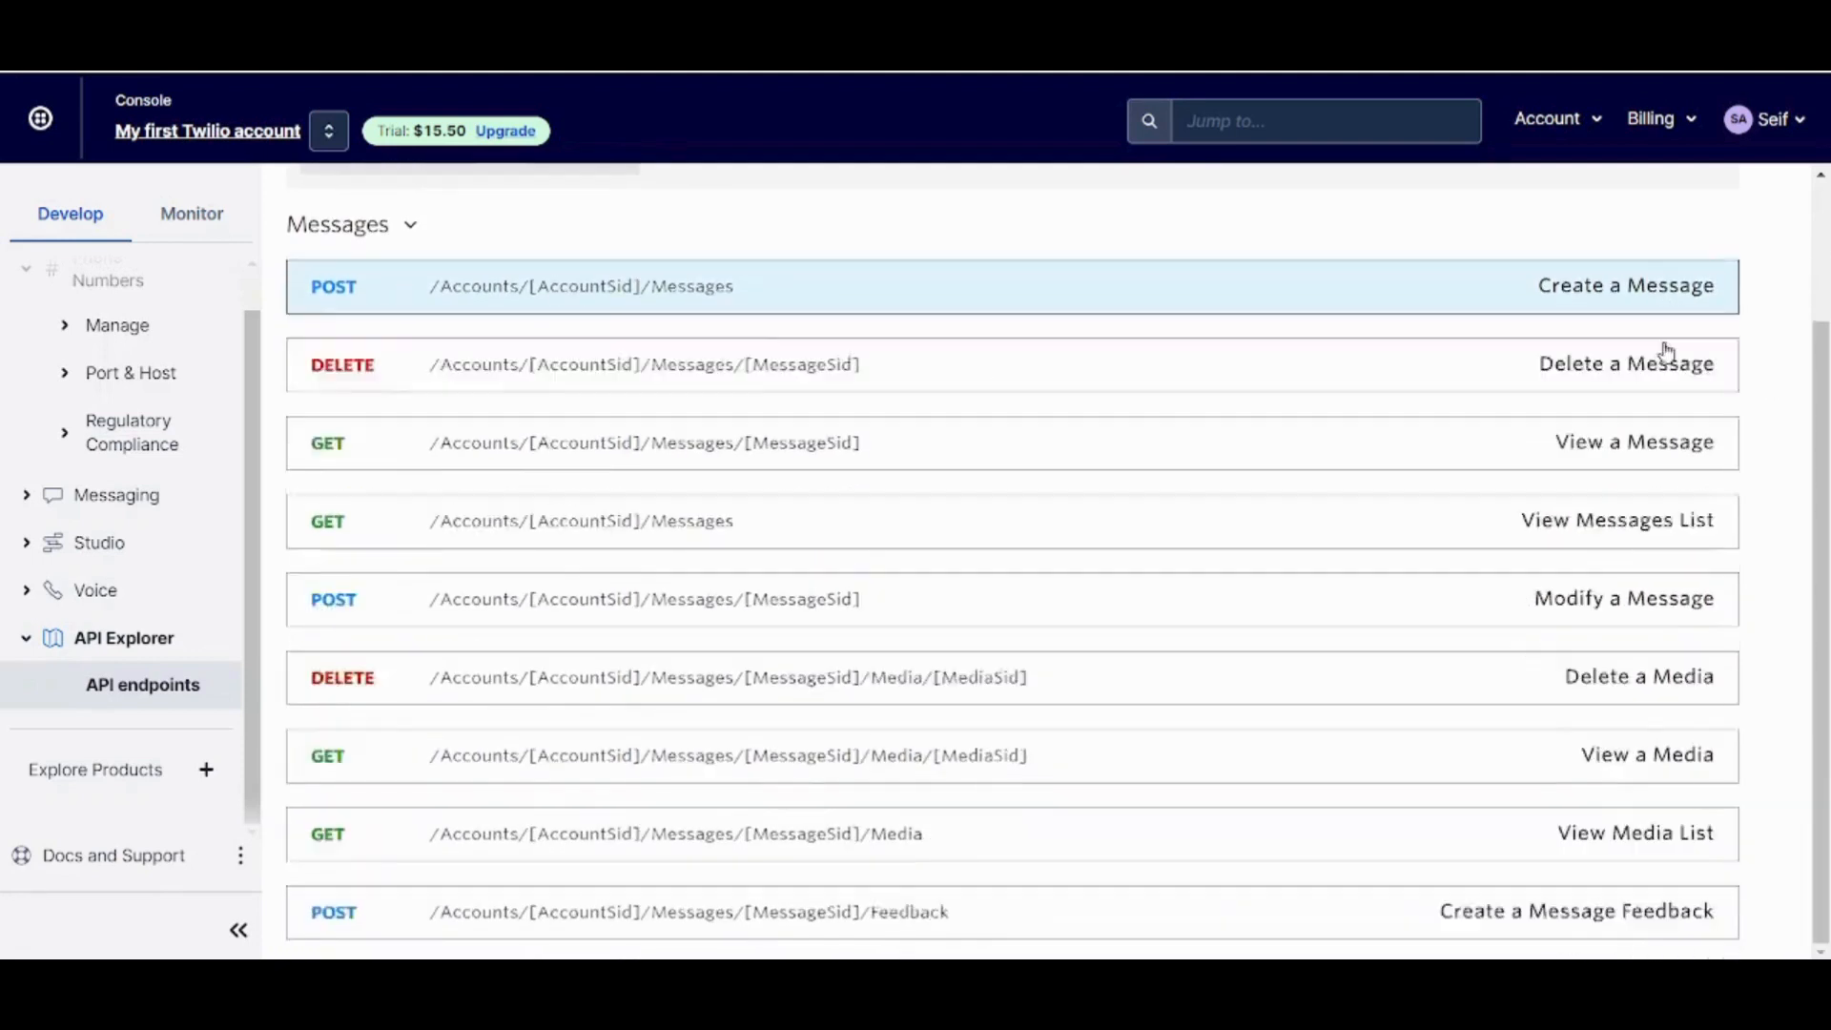
{"action": "mouse_move", "coordinate": [1667, 351]}
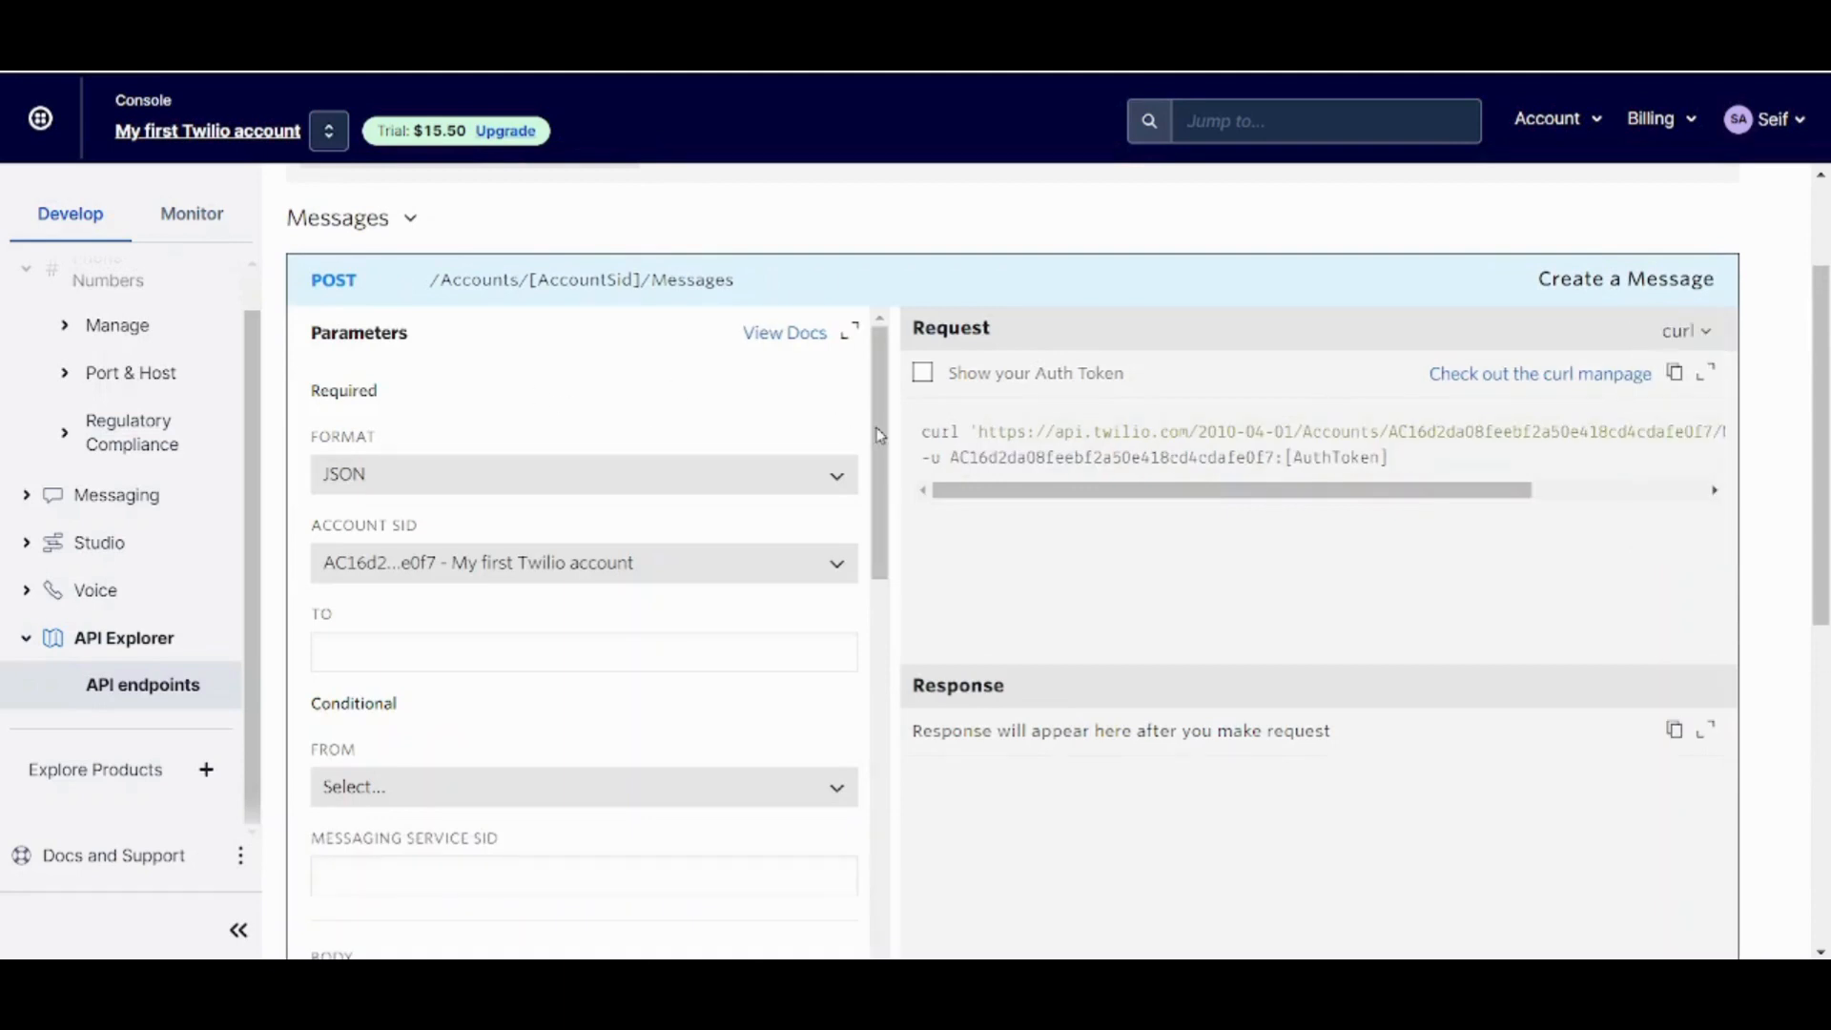
{"action": "mouse_move", "coordinate": [878, 434]}
{"action": "left_mouse_down"}
{"action": "mouse_move", "coordinate": [879, 454]}
{"action": "mouse_move", "coordinate": [880, 433]}
{"action": "left_mouse_up"}
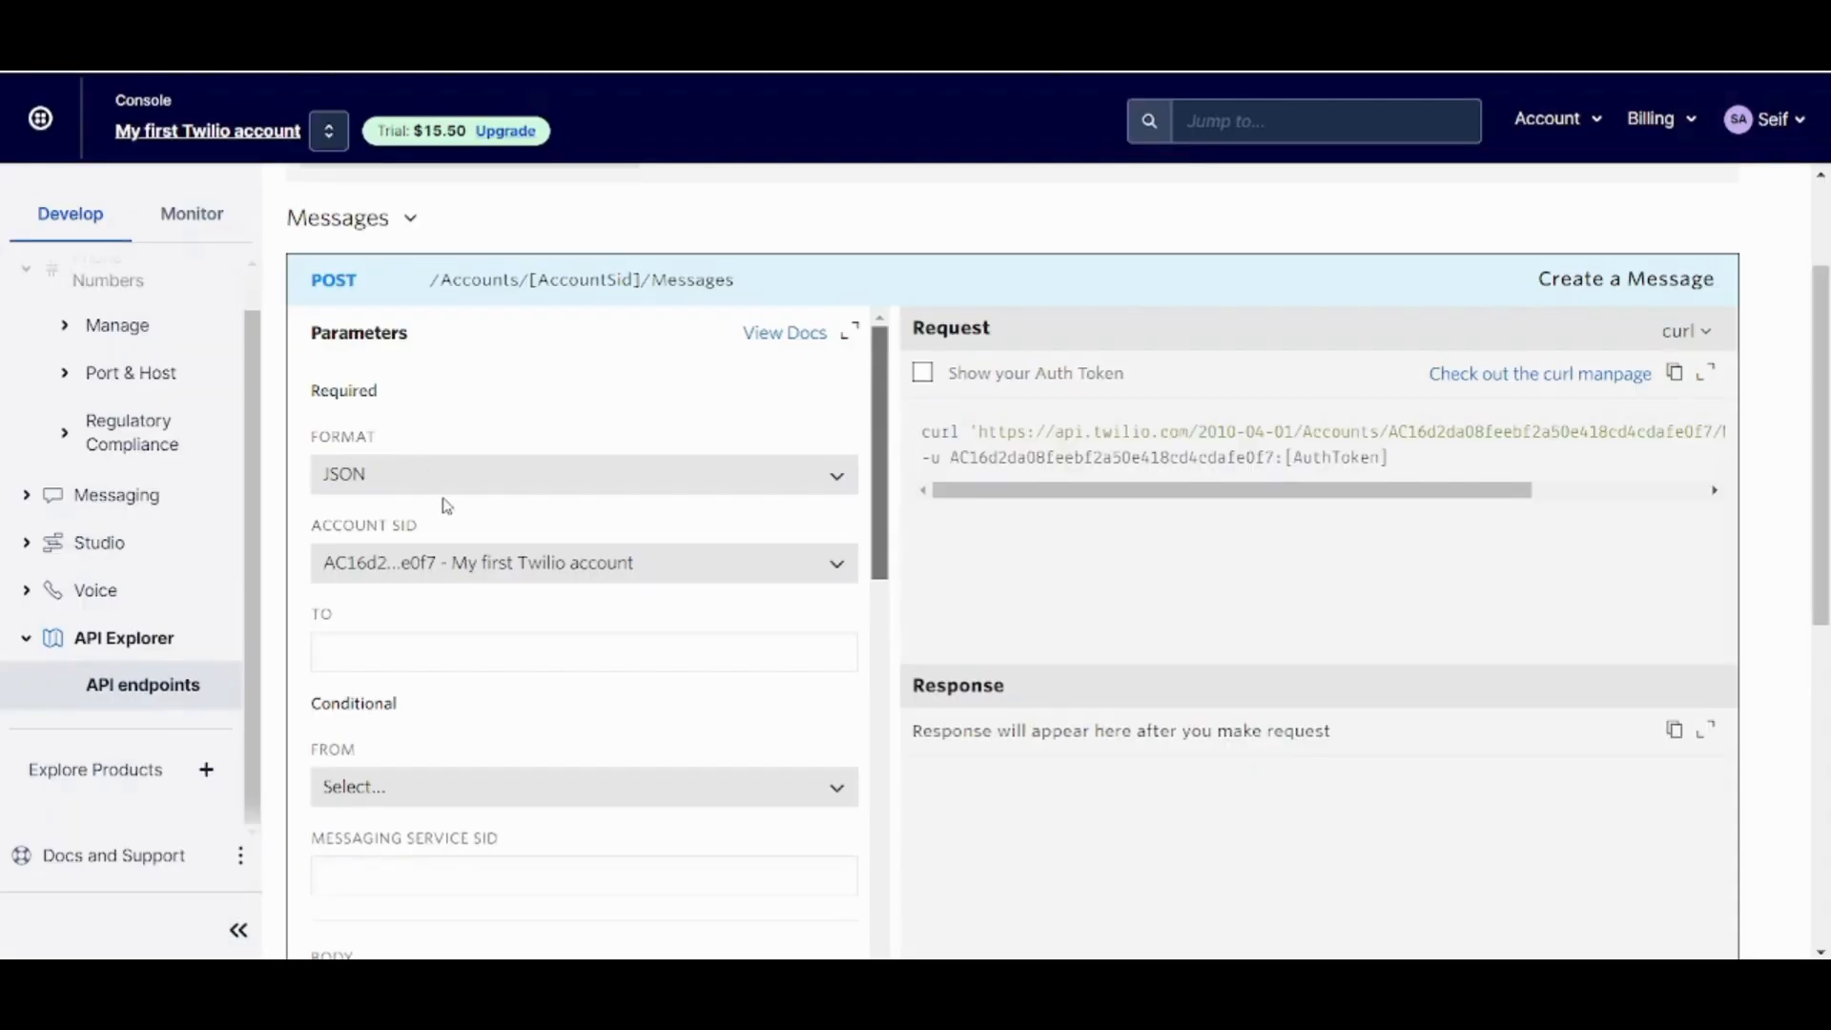
{"action": "left_click", "coordinate": [441, 575]}
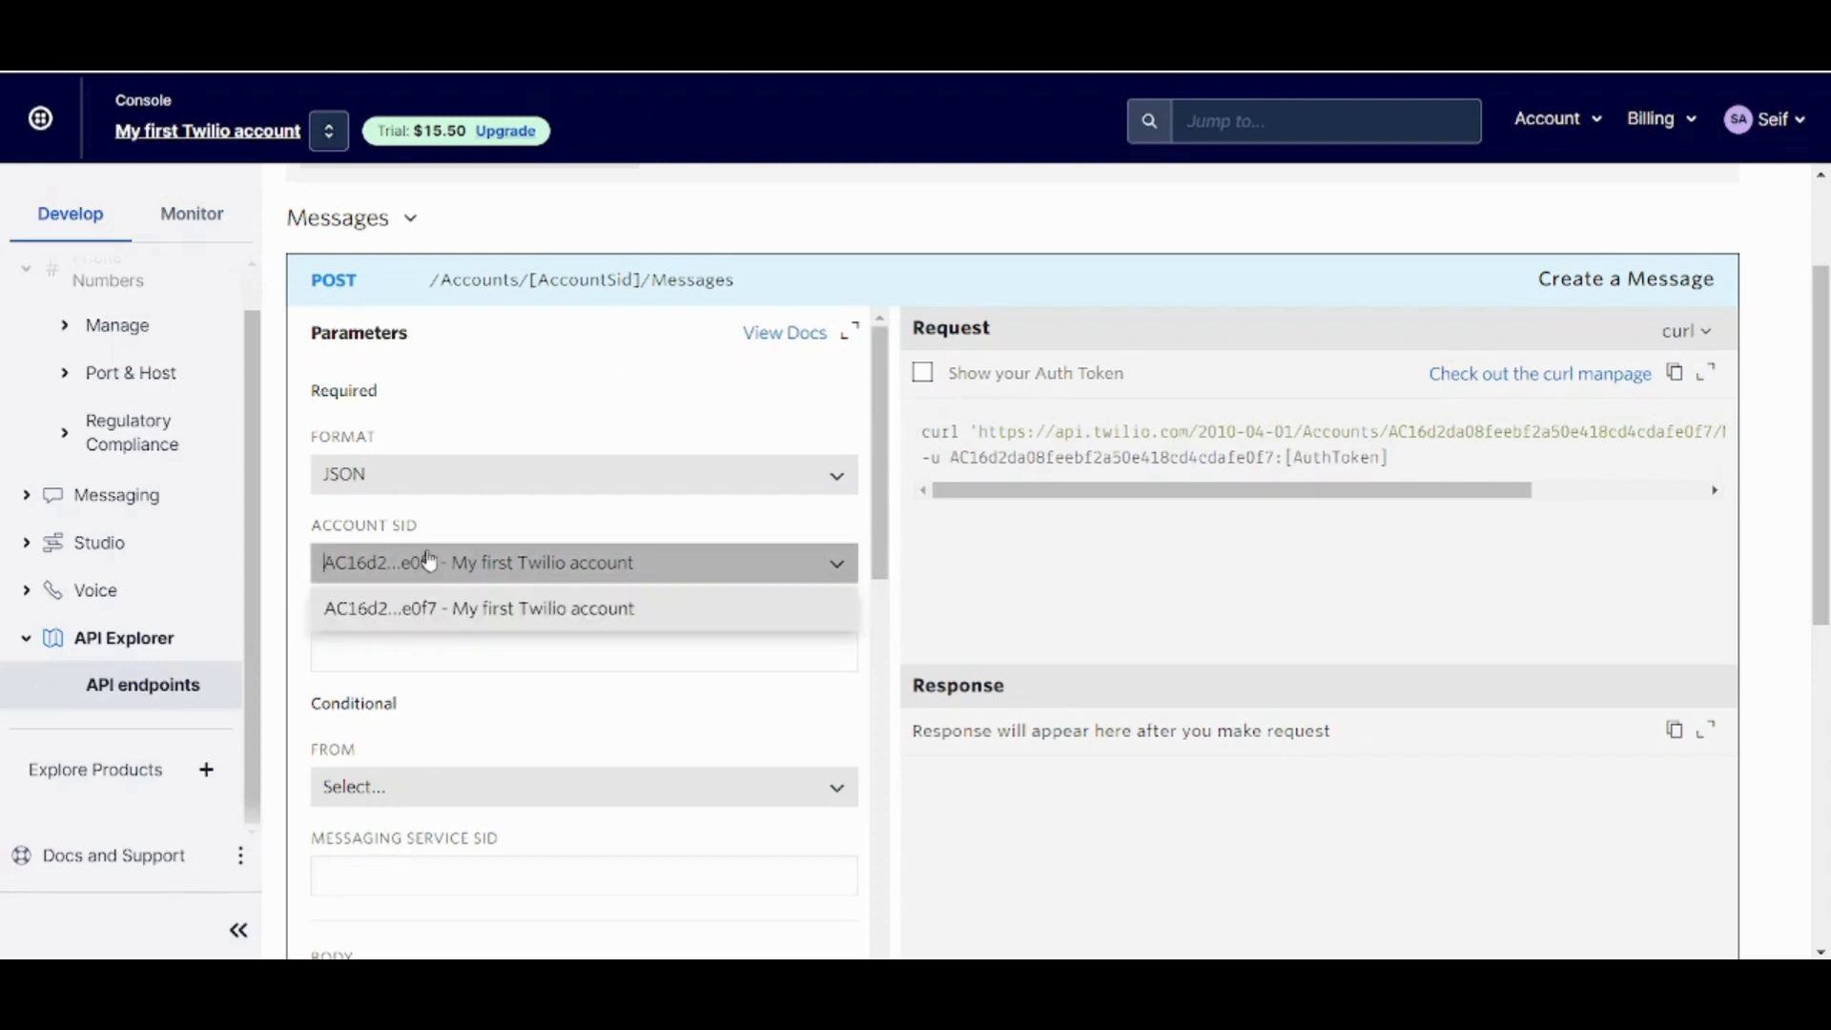
{"action": "left_click", "coordinate": [462, 531]}
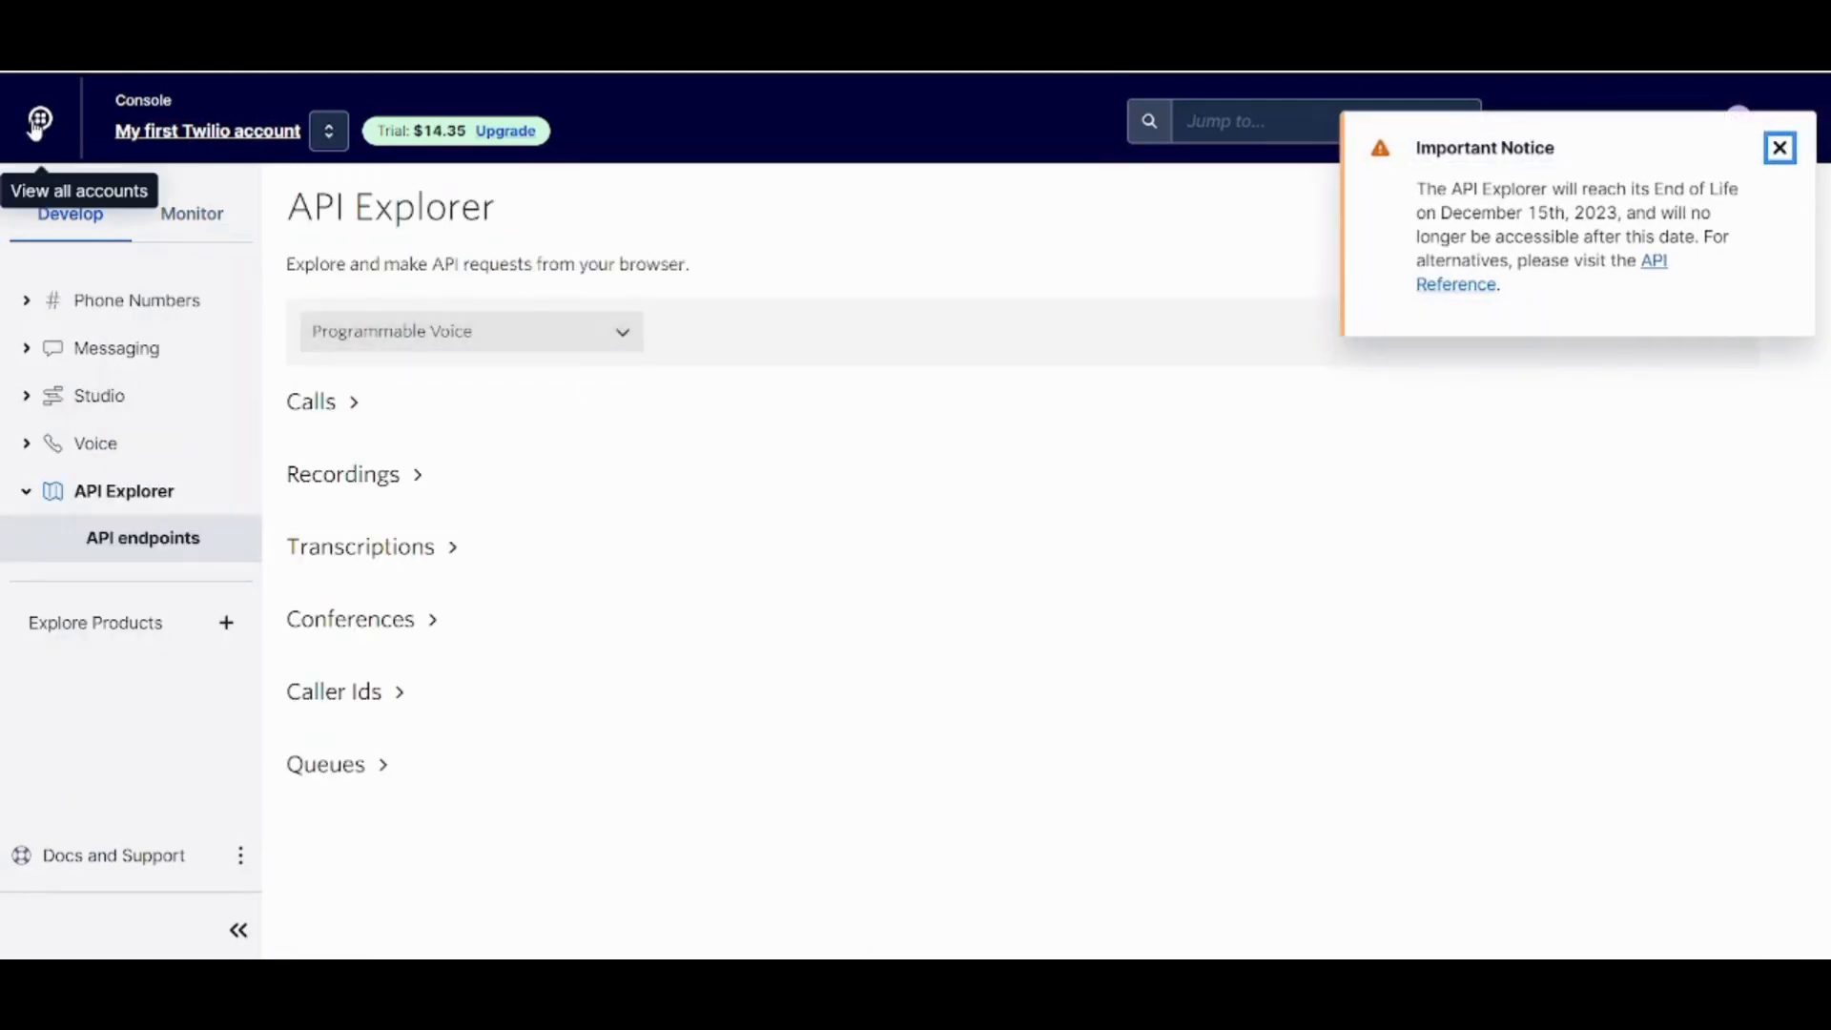
Step: Open Choose an Account from Develop > Phone Numbers and select the trial account's Account SID
{"action": "left_click", "coordinate": [68, 232]}
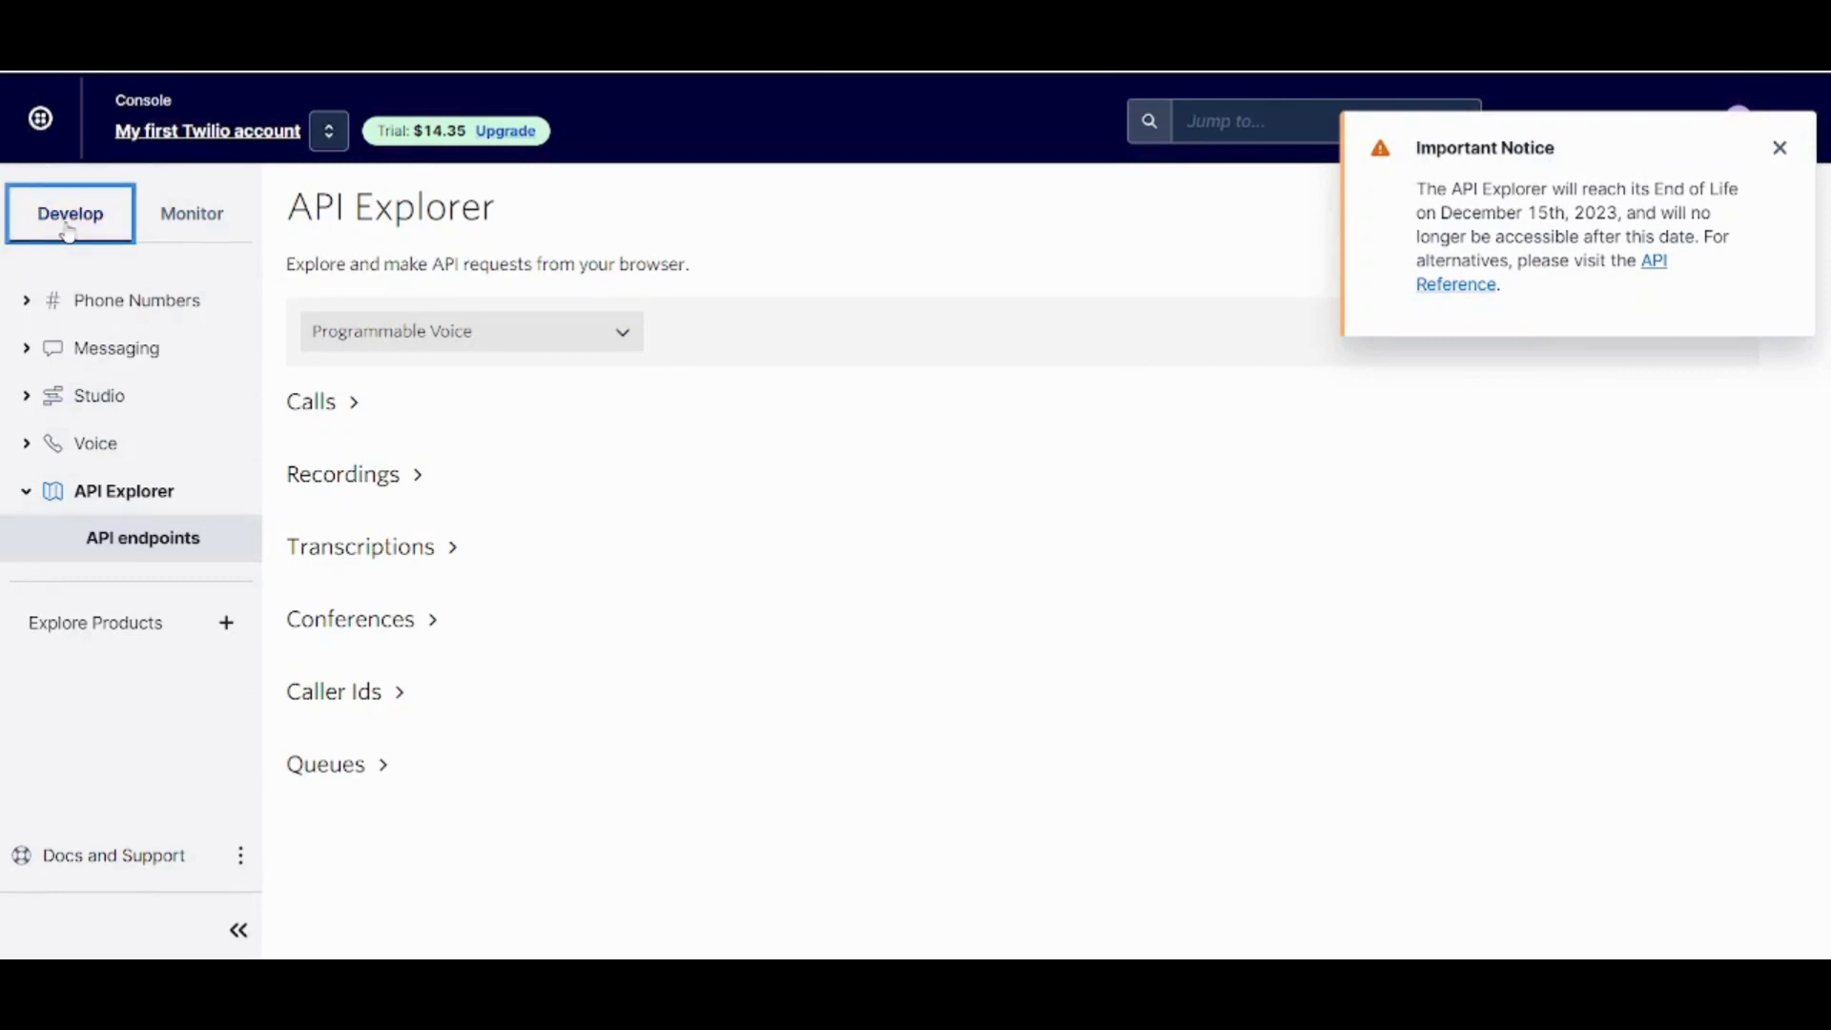
{"action": "left_click", "coordinate": [61, 301]}
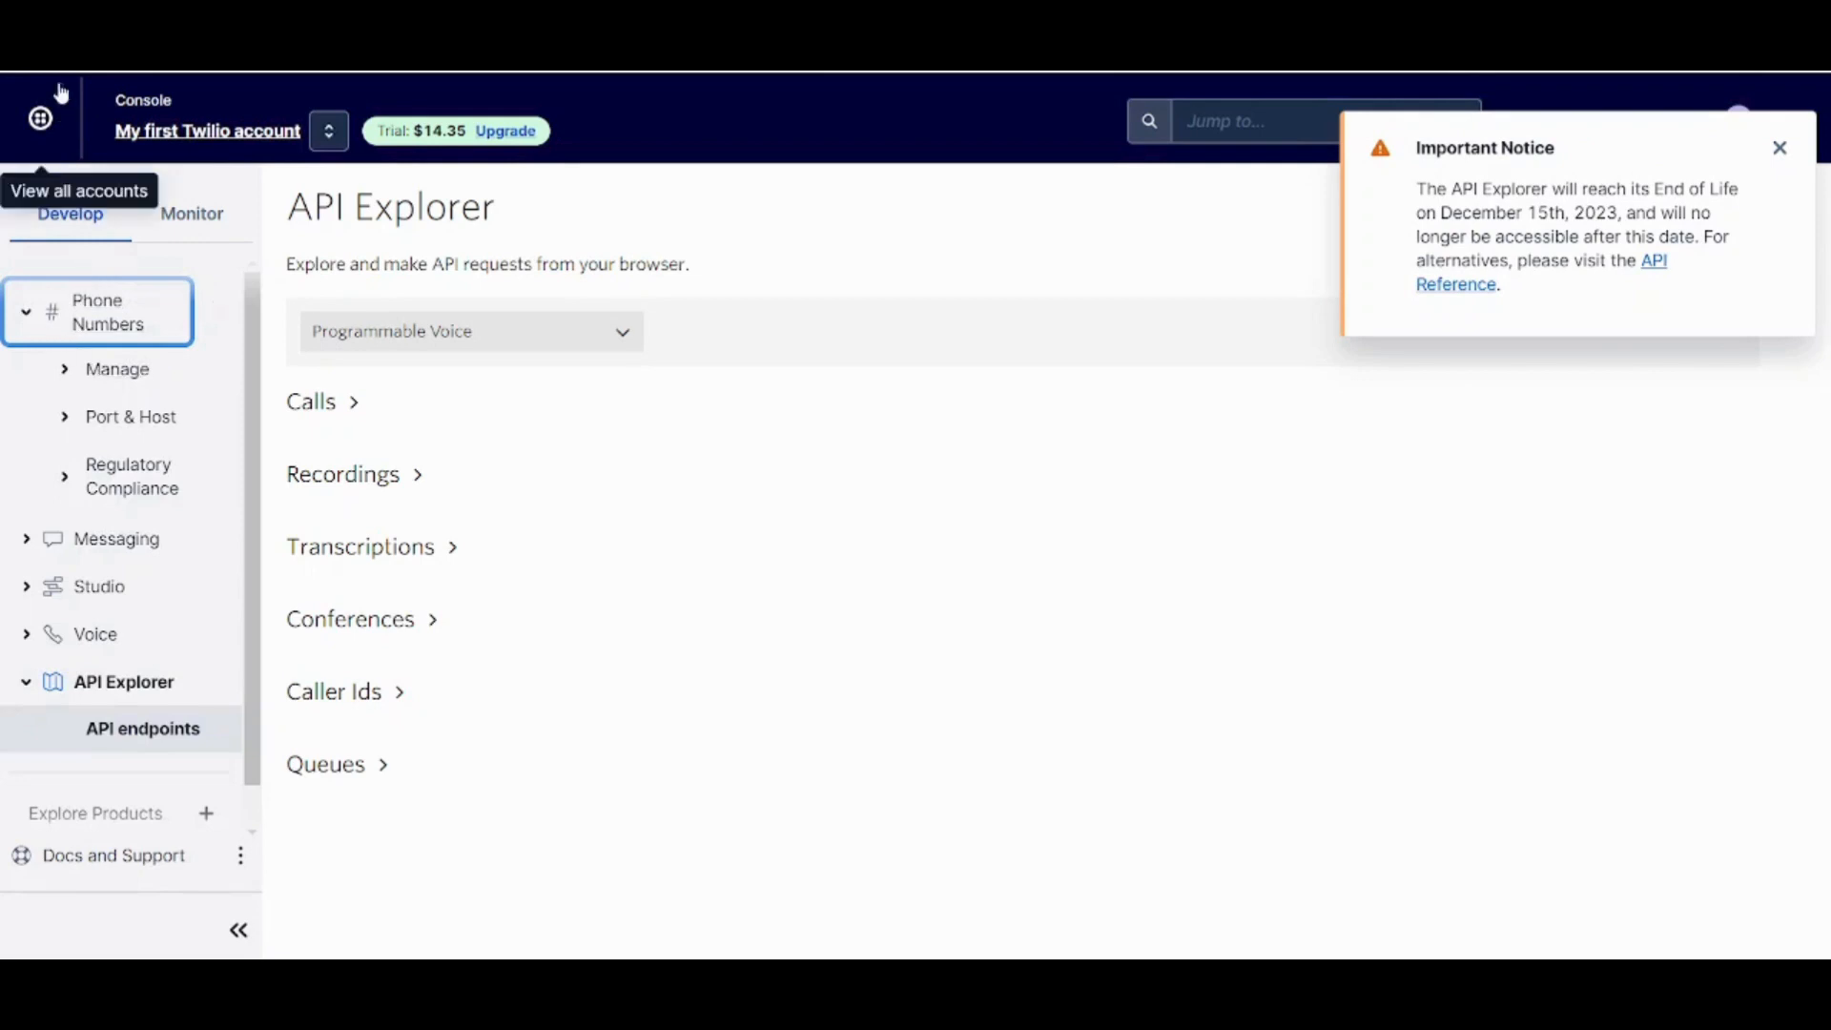
{"action": "left_click", "coordinate": [57, 122]}
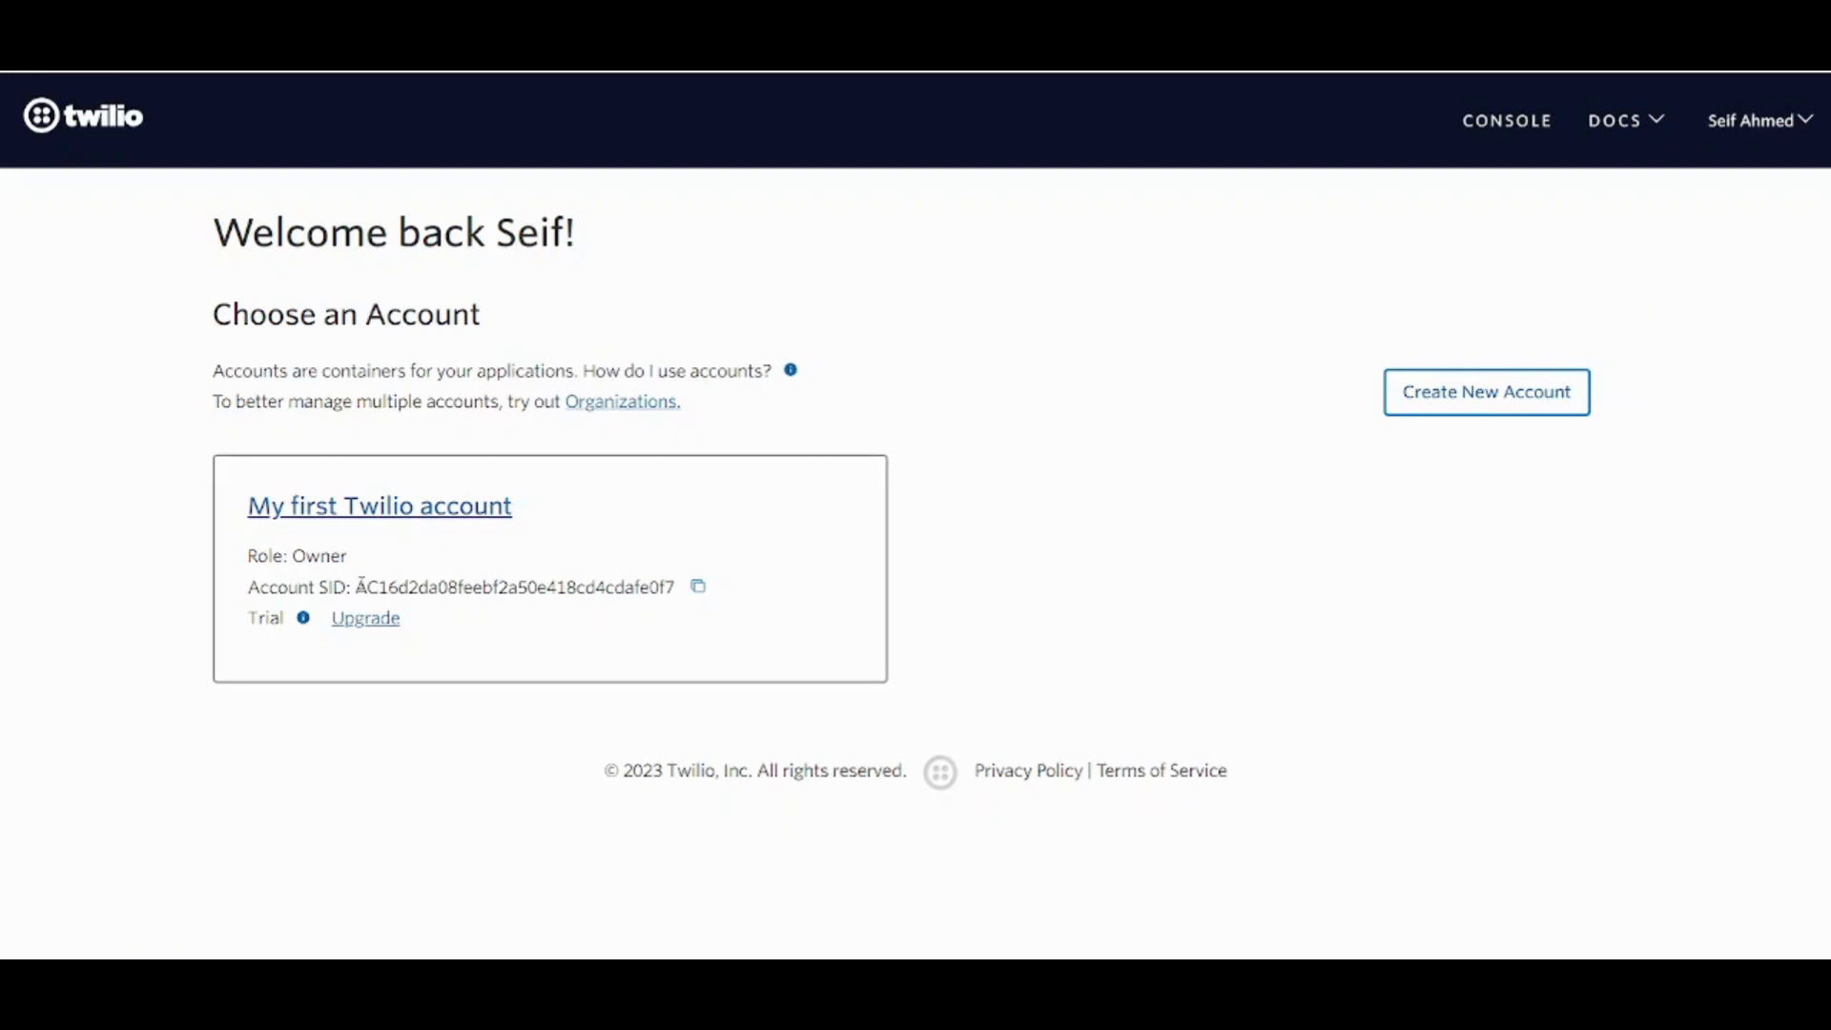
{"action": "left_click_drag", "start_coordinate": [360, 587], "coordinate": [697, 586]}
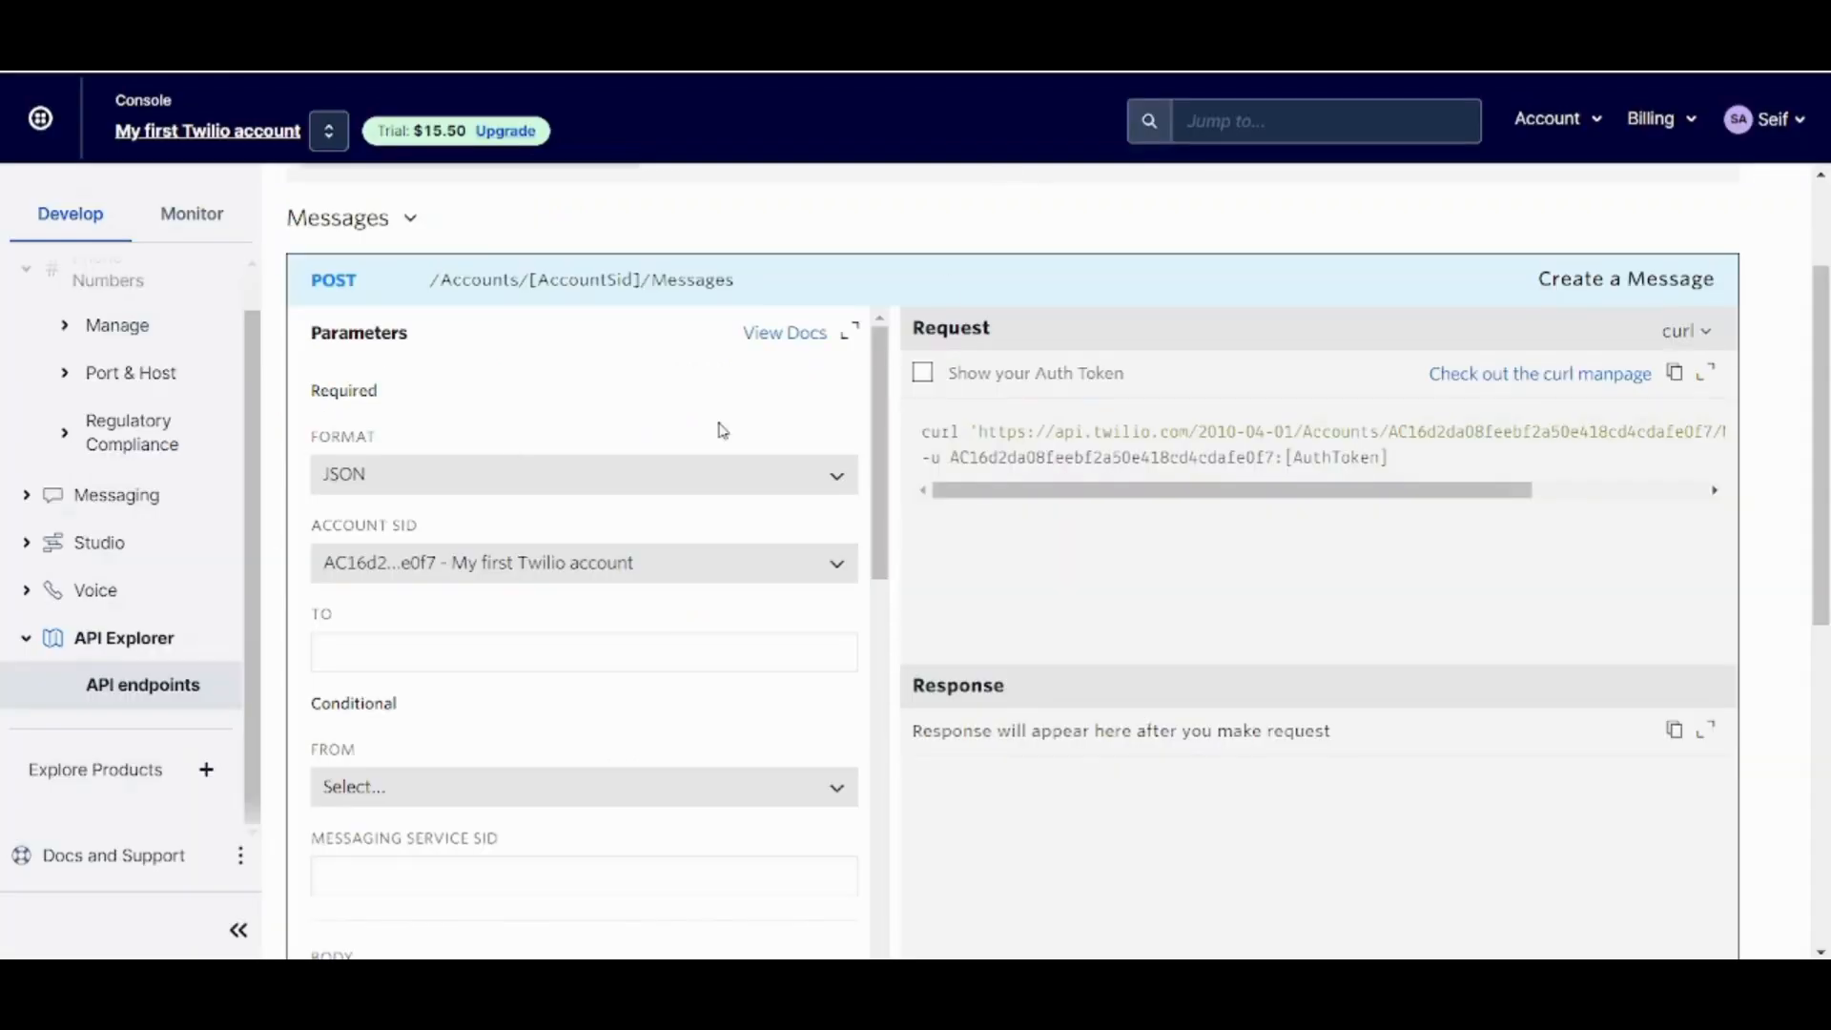
Step: Keep the single trial account as the Account SID in the Create a Message form
{"action": "left_click", "coordinate": [535, 554]}
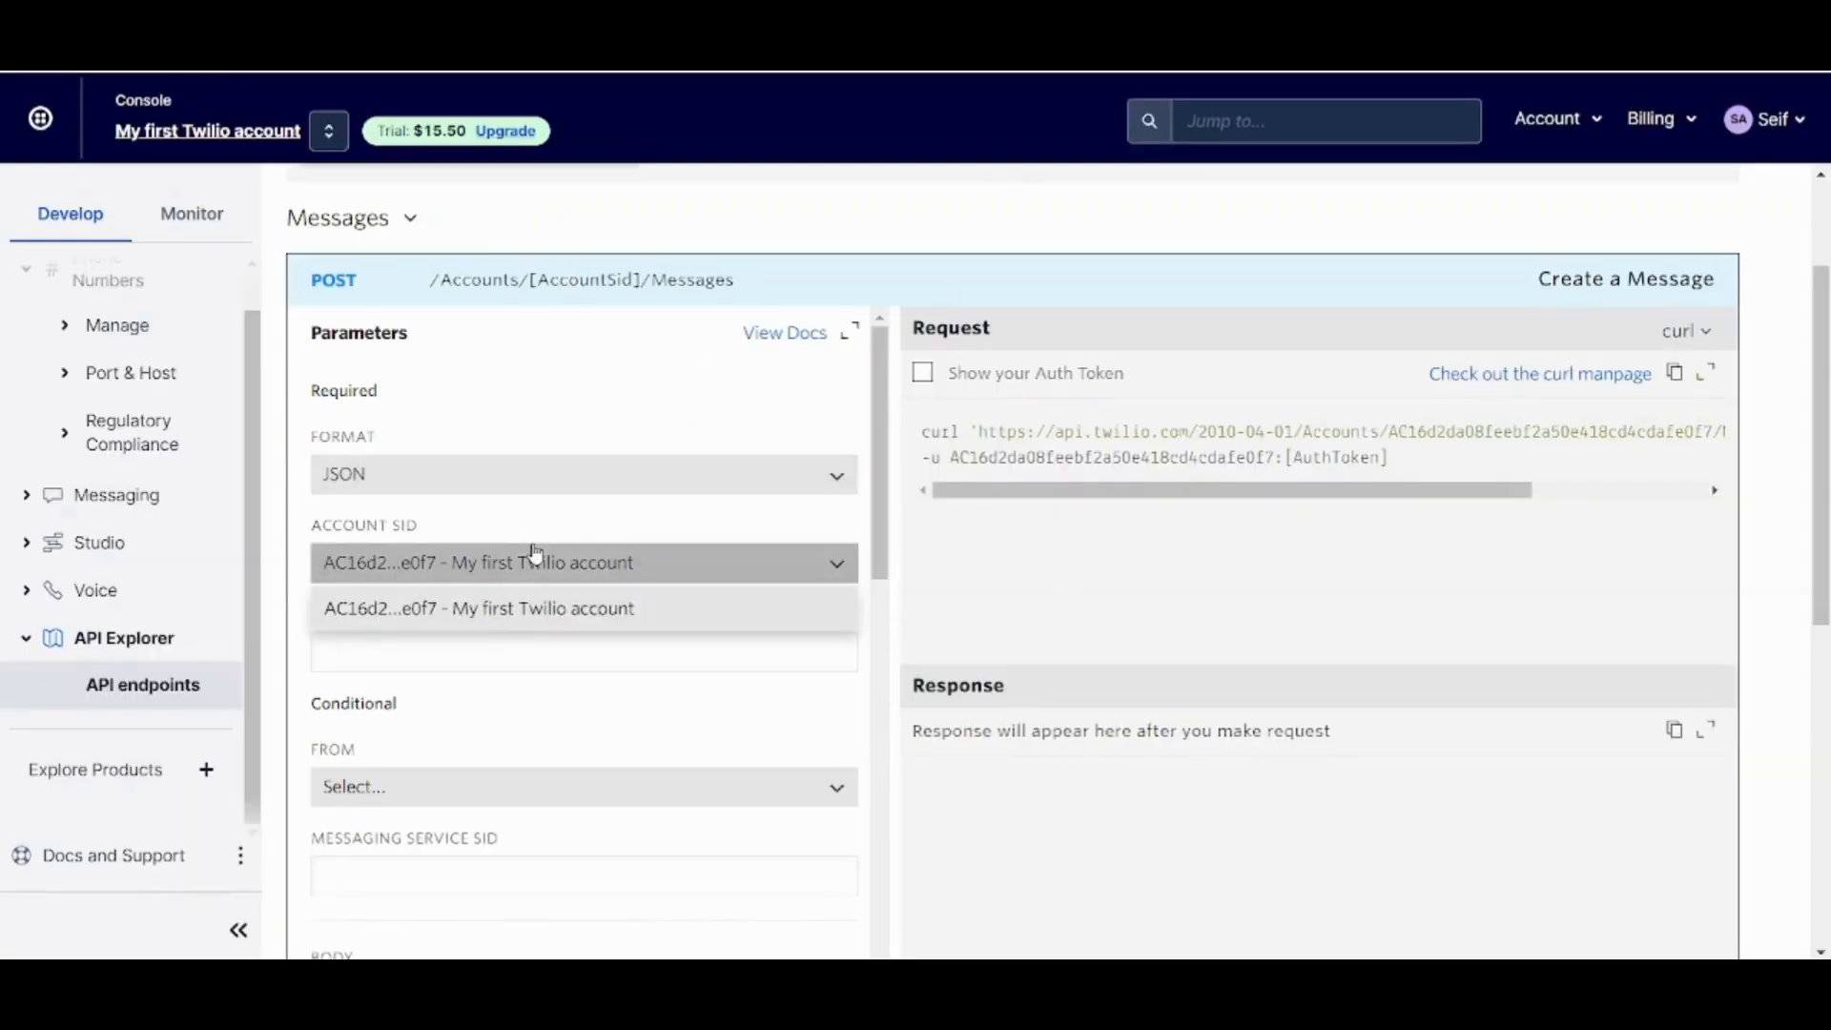
{"action": "left_click", "coordinate": [498, 731]}
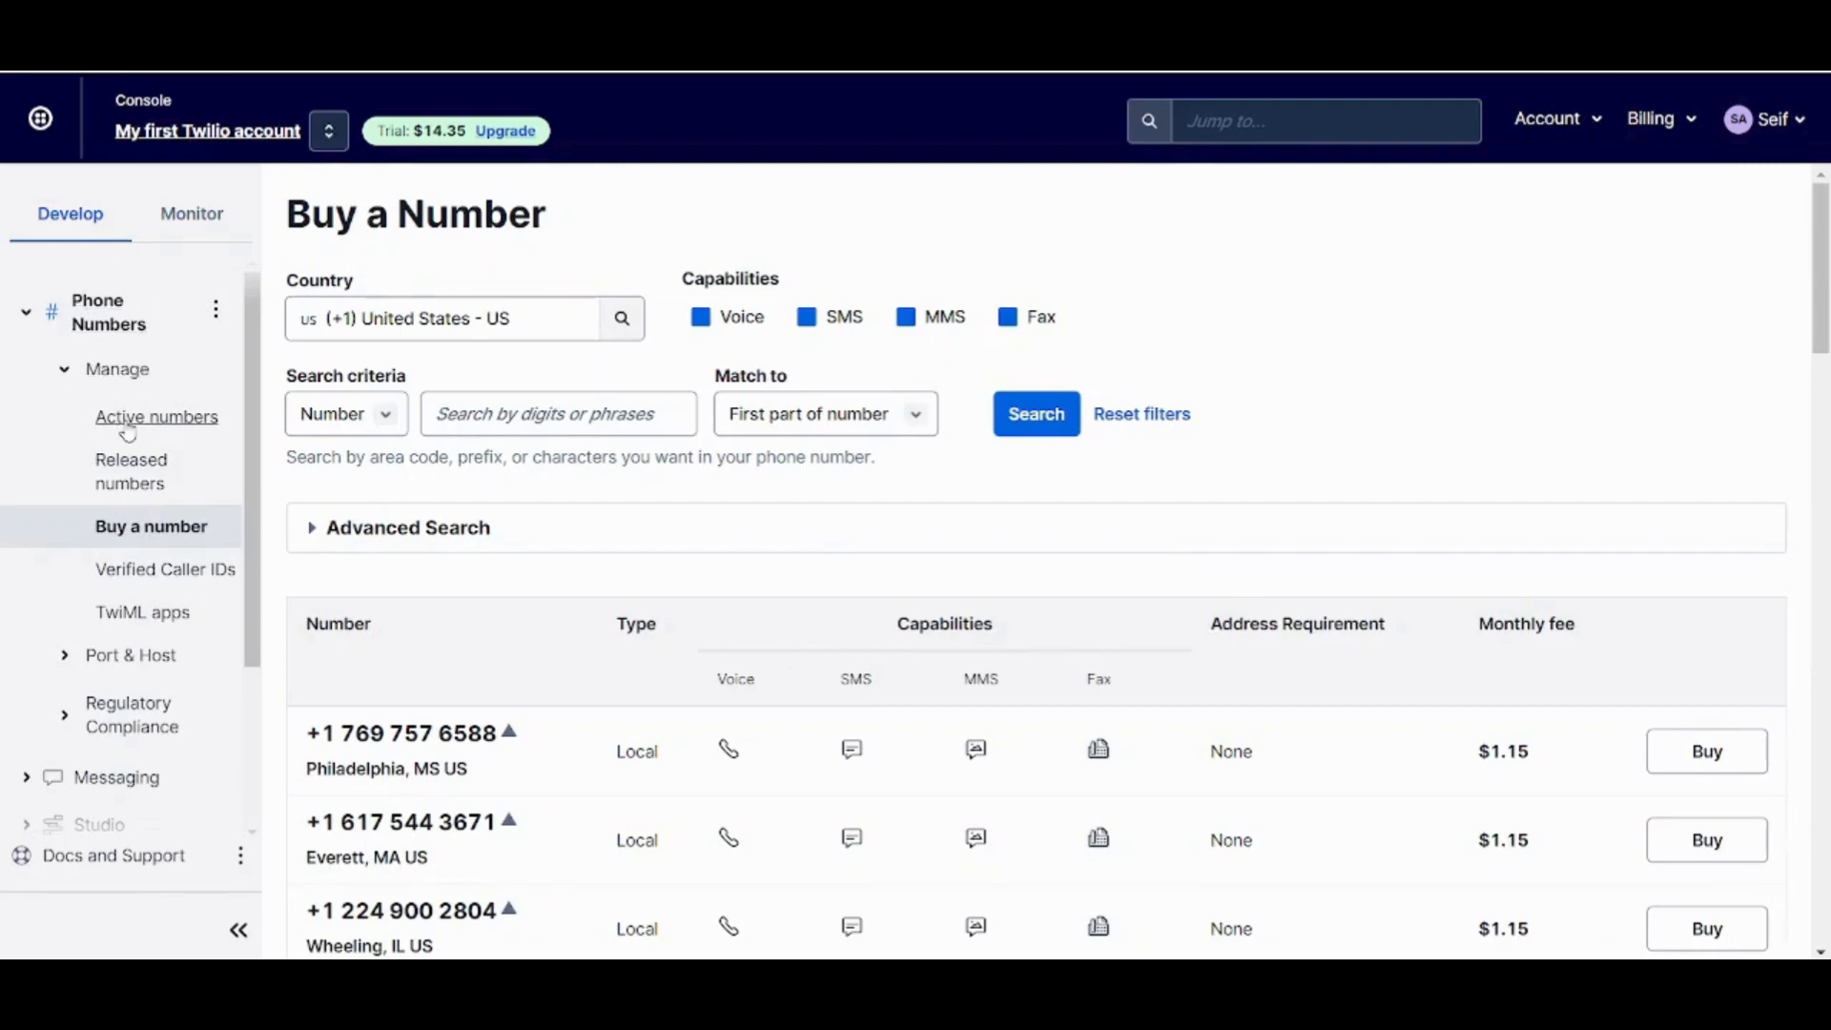
Step: Set TO to the copied verified caller ID number and FROM to the trial number
{"action": "left_click", "coordinate": [148, 570]}
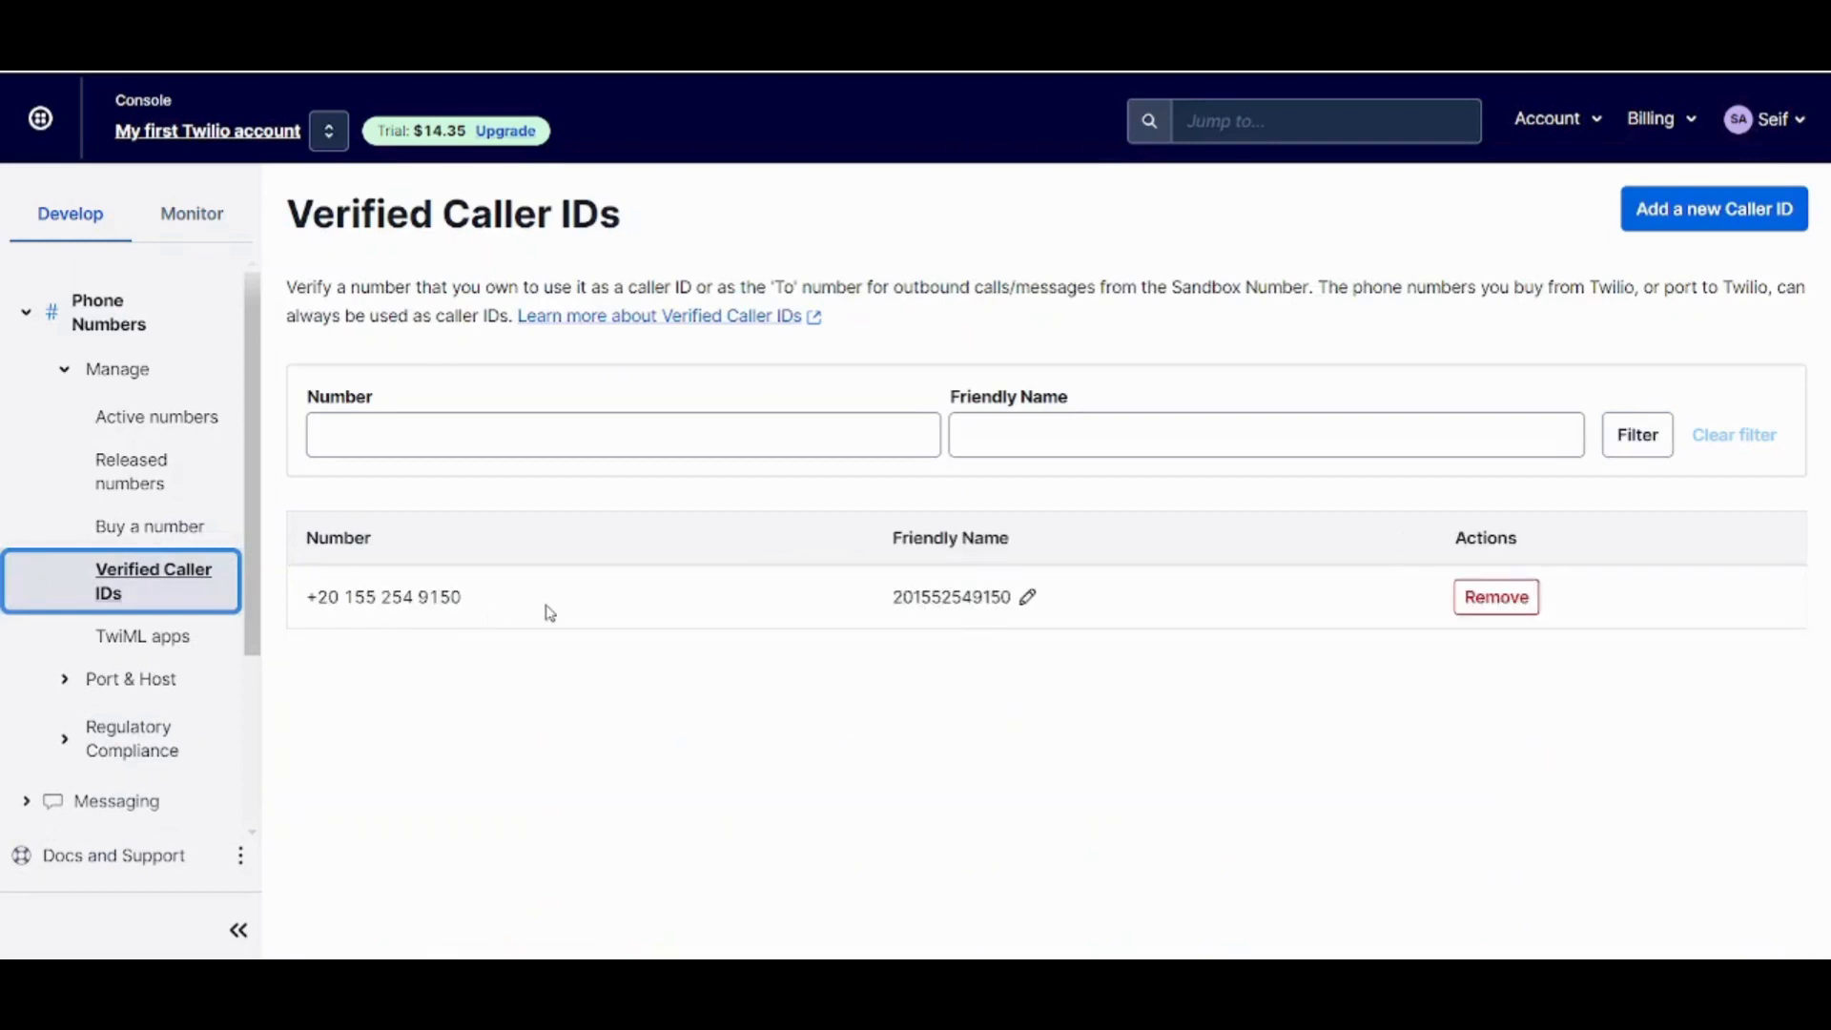
{"action": "left_click_drag", "start_coordinate": [522, 617], "coordinate": [308, 597]}
{"action": "key", "text": "ctrl+c"}
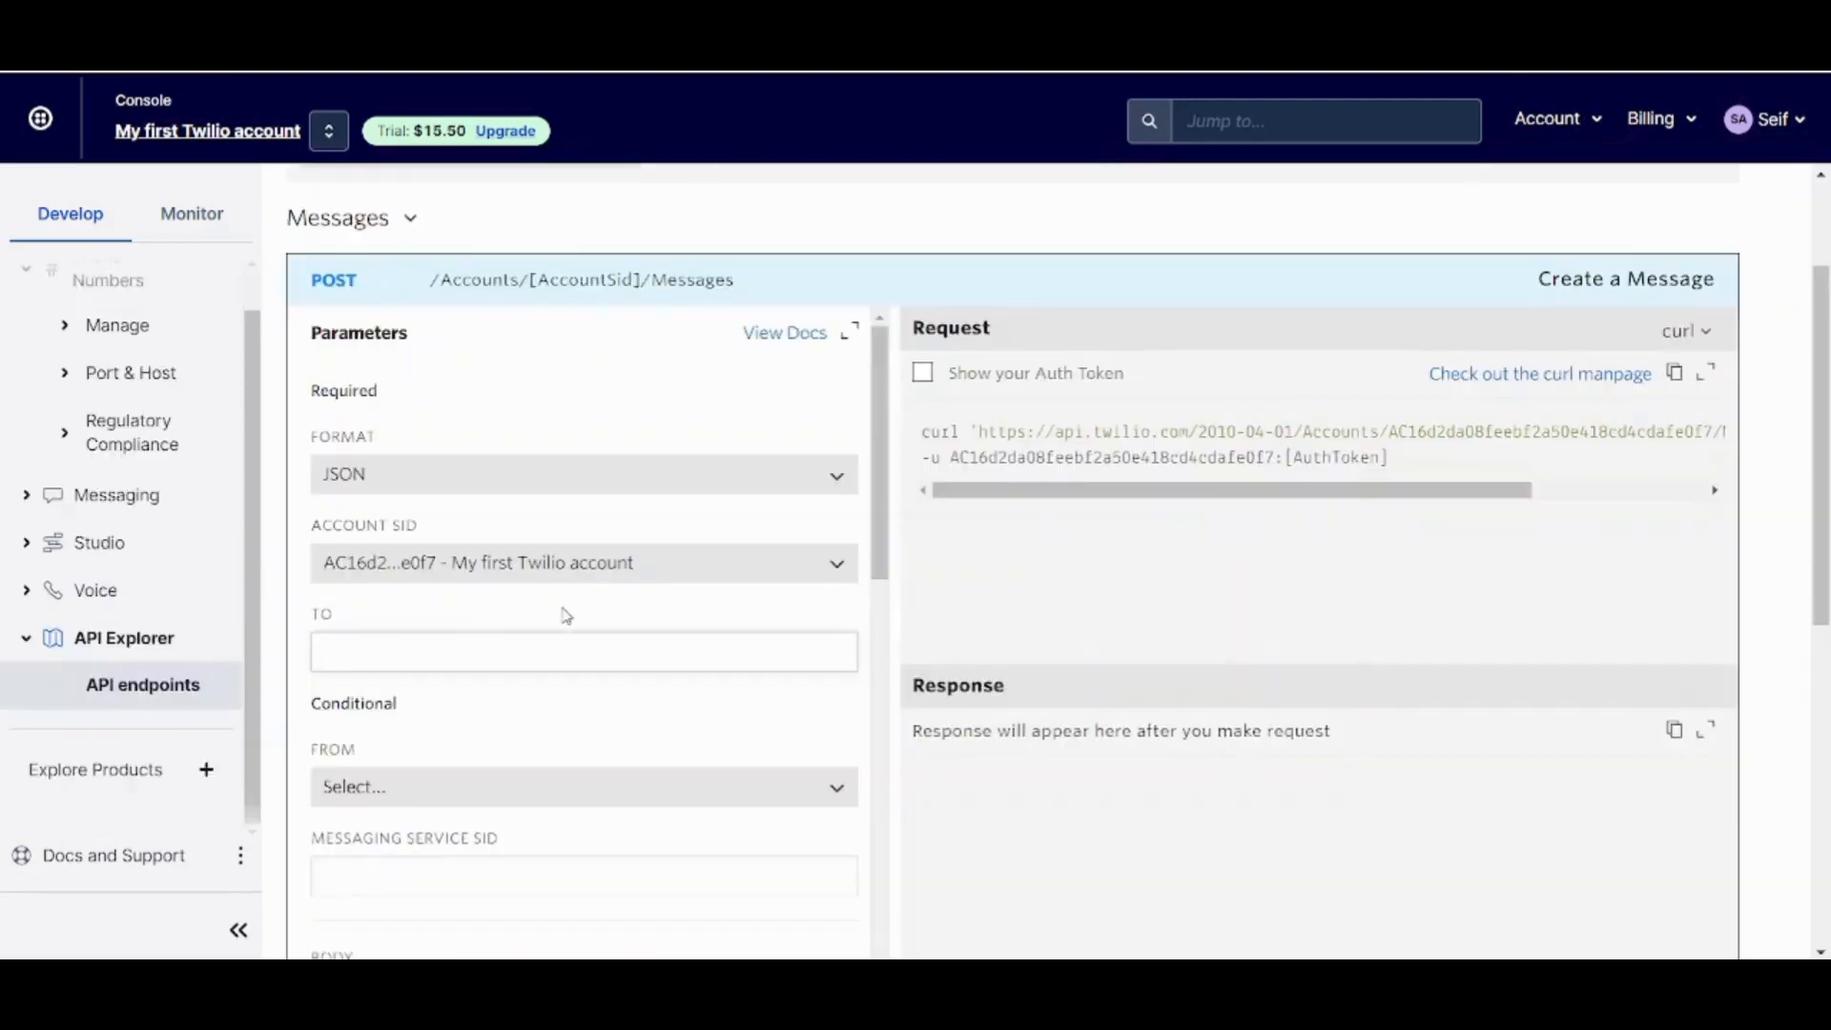
{"action": "left_click", "coordinate": [500, 635]}
{"action": "key", "text": "ctrl+v"}
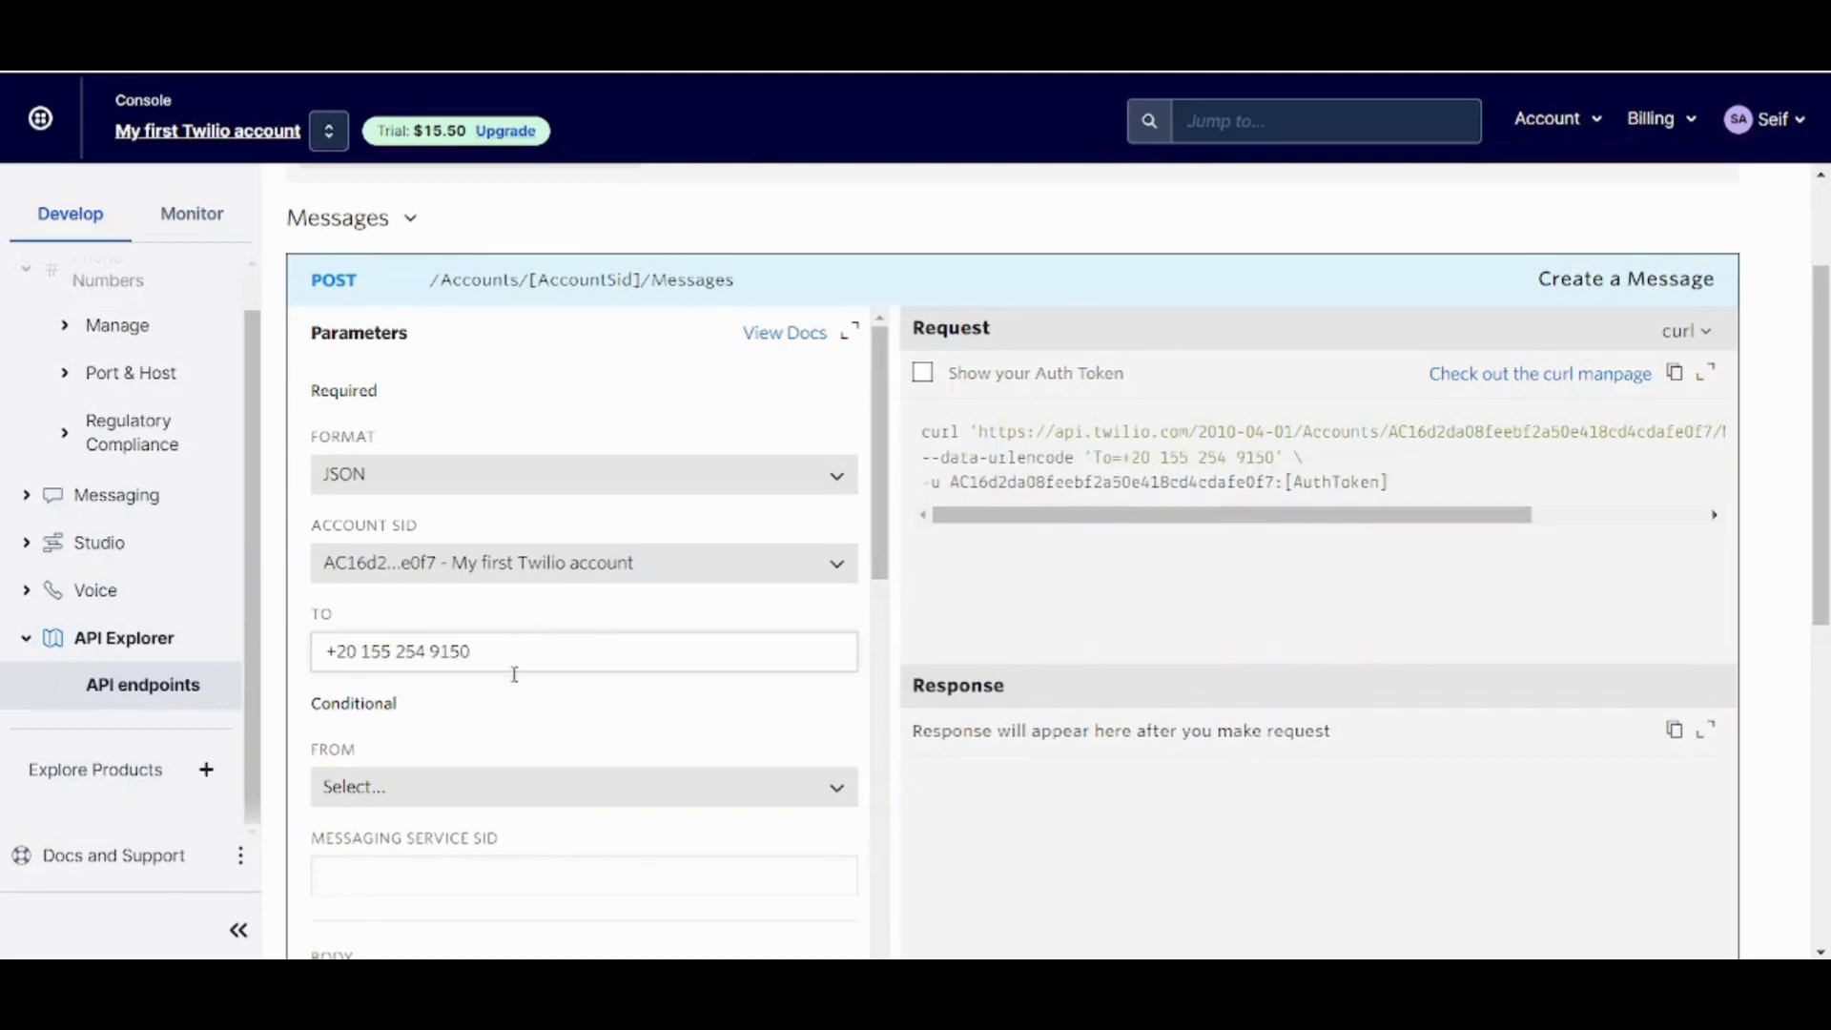
{"action": "left_click", "coordinate": [477, 735]}
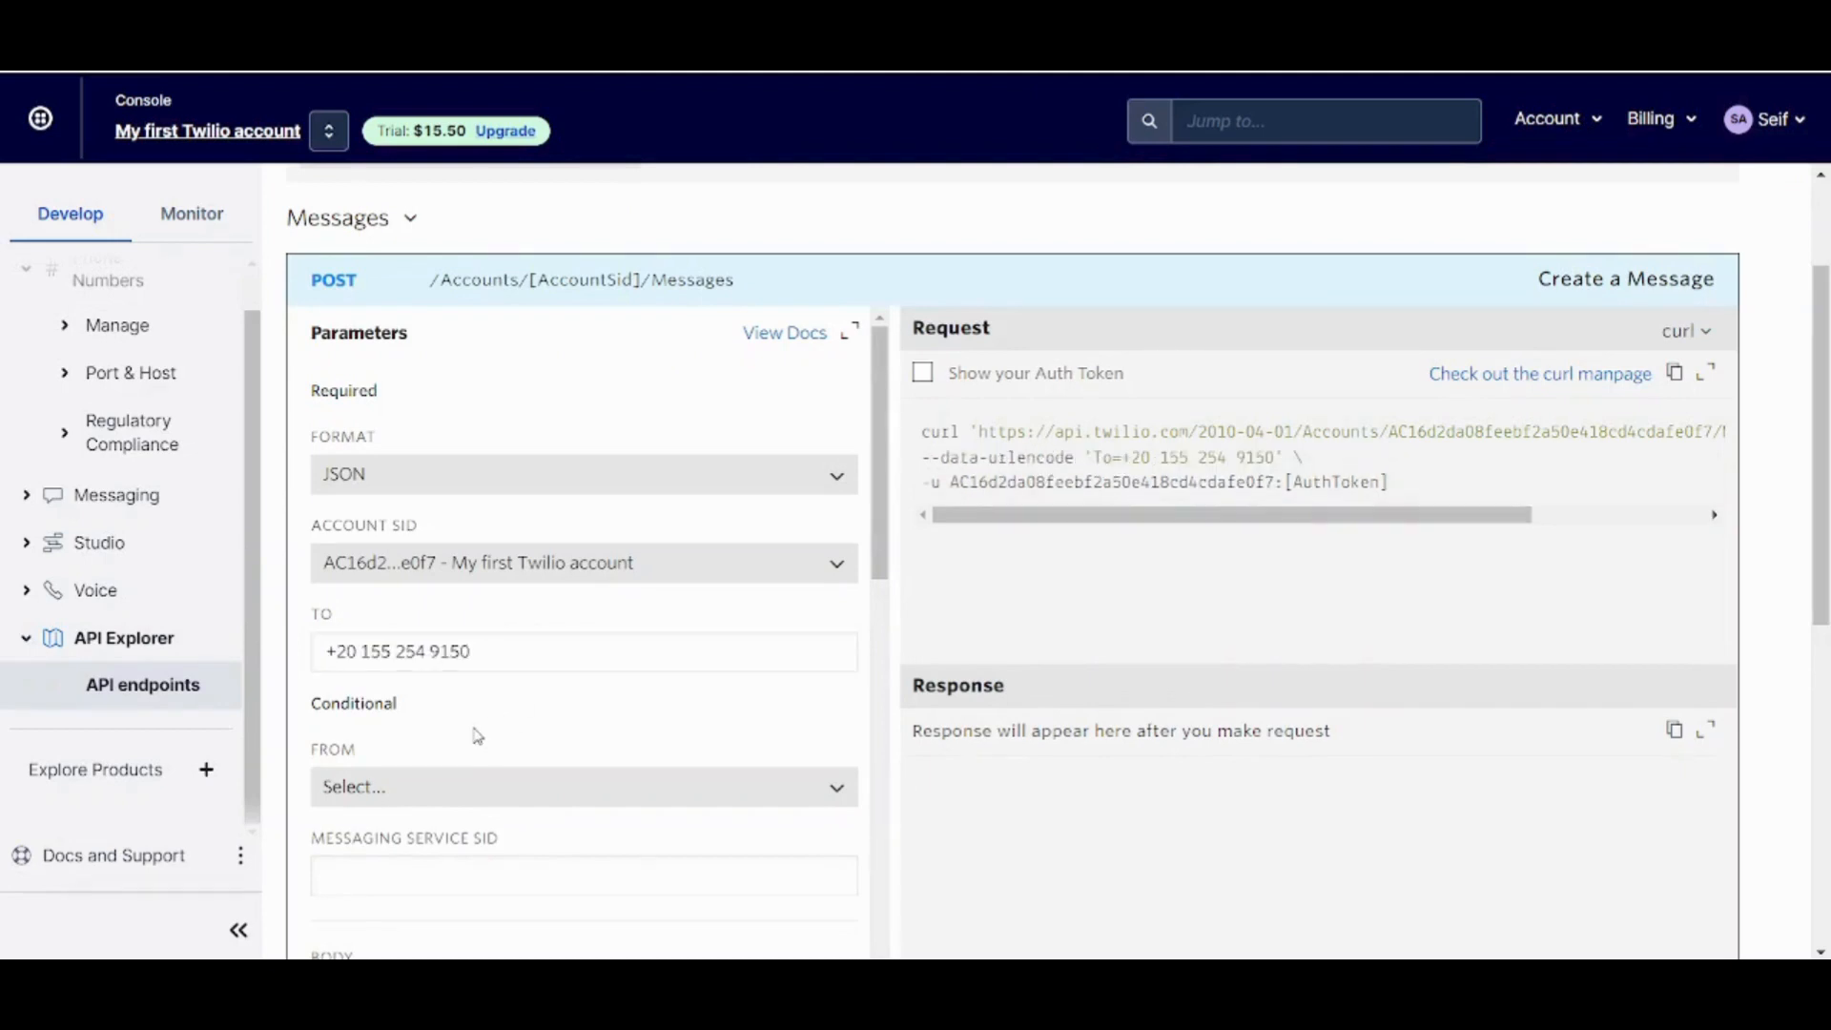
{"action": "left_click", "coordinate": [496, 791]}
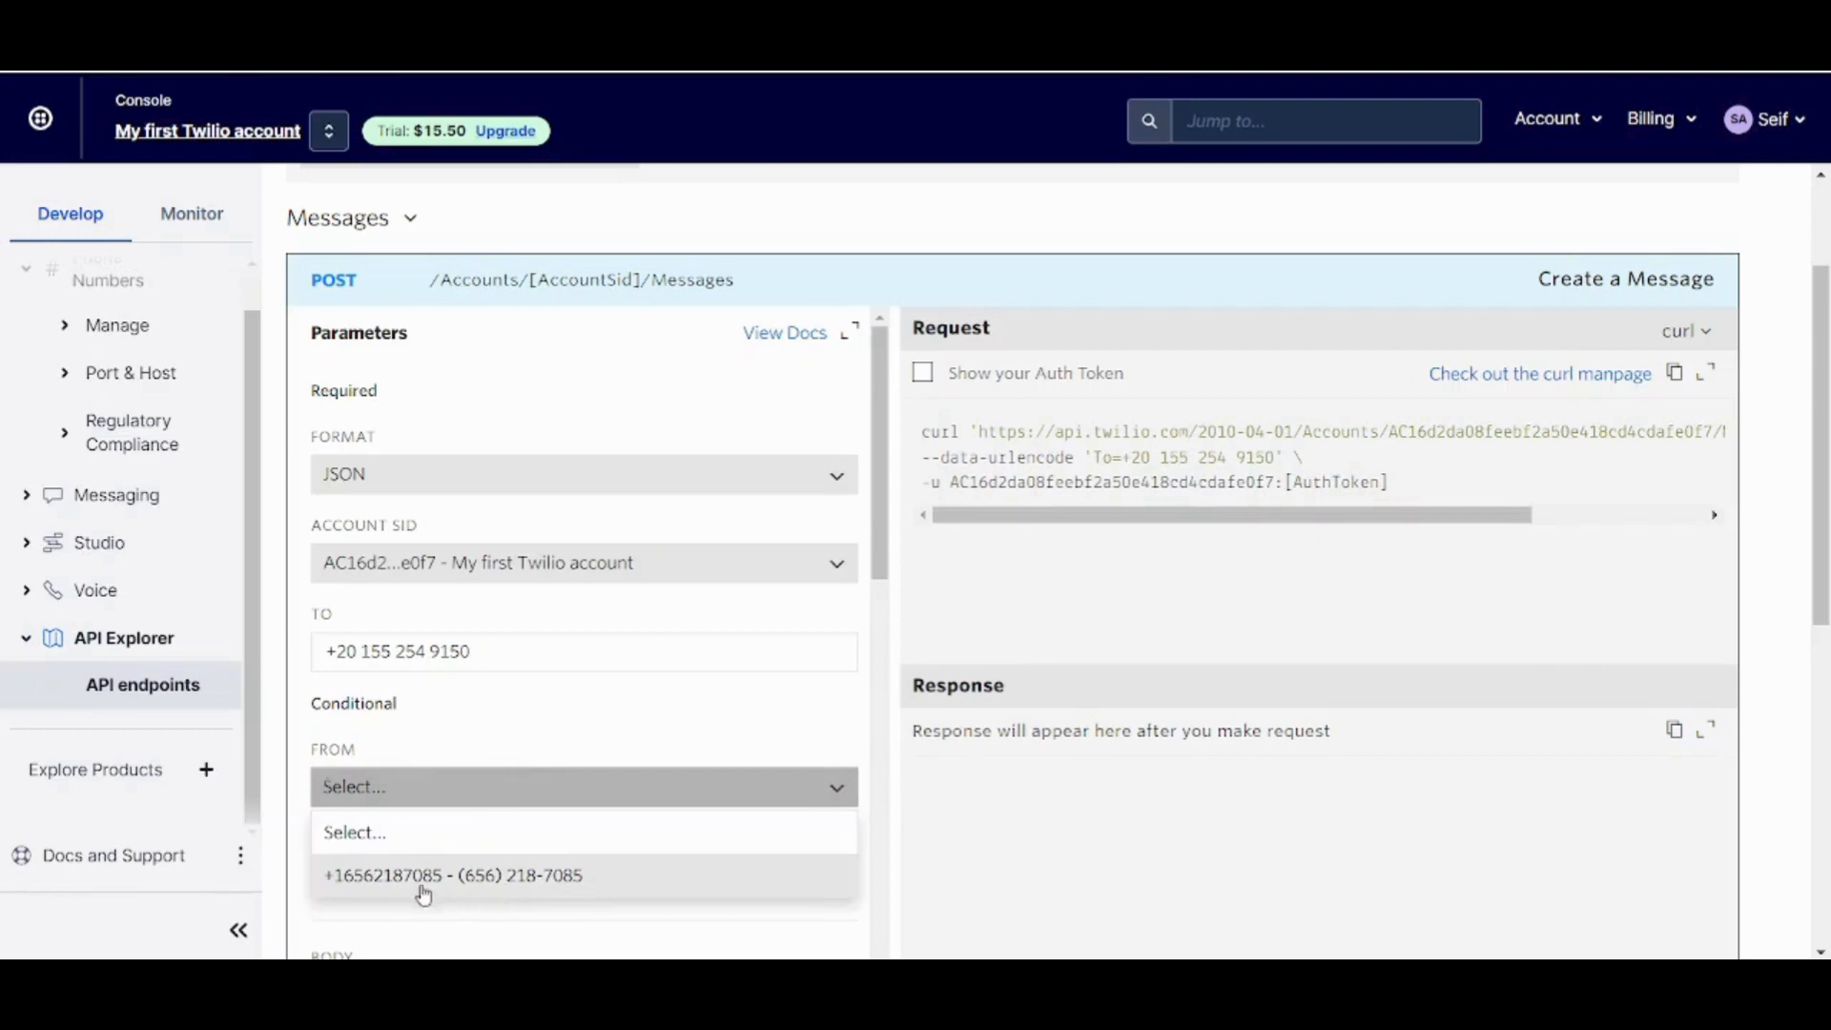
{"action": "left_click", "coordinate": [456, 878]}
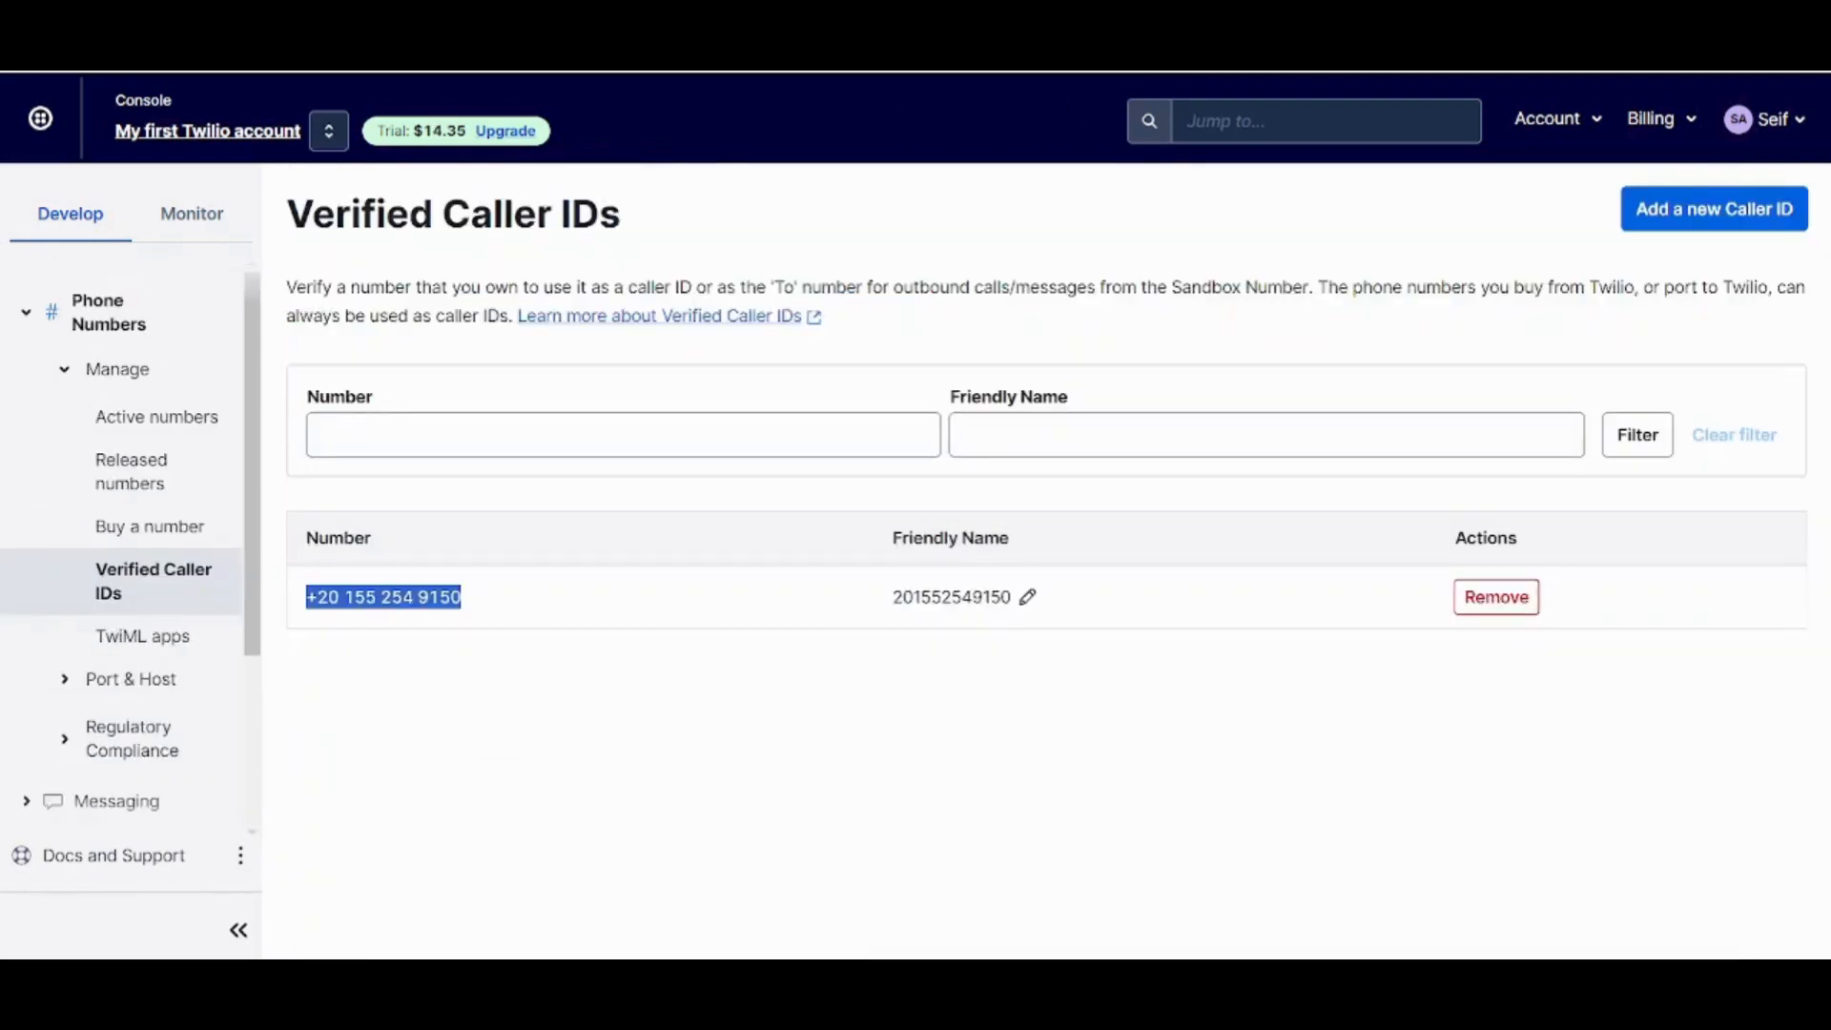
Step: Visit the Active Numbers page, then revisit the Messaging Service SID and Account SID fields
{"action": "left_click", "coordinate": [145, 427]}
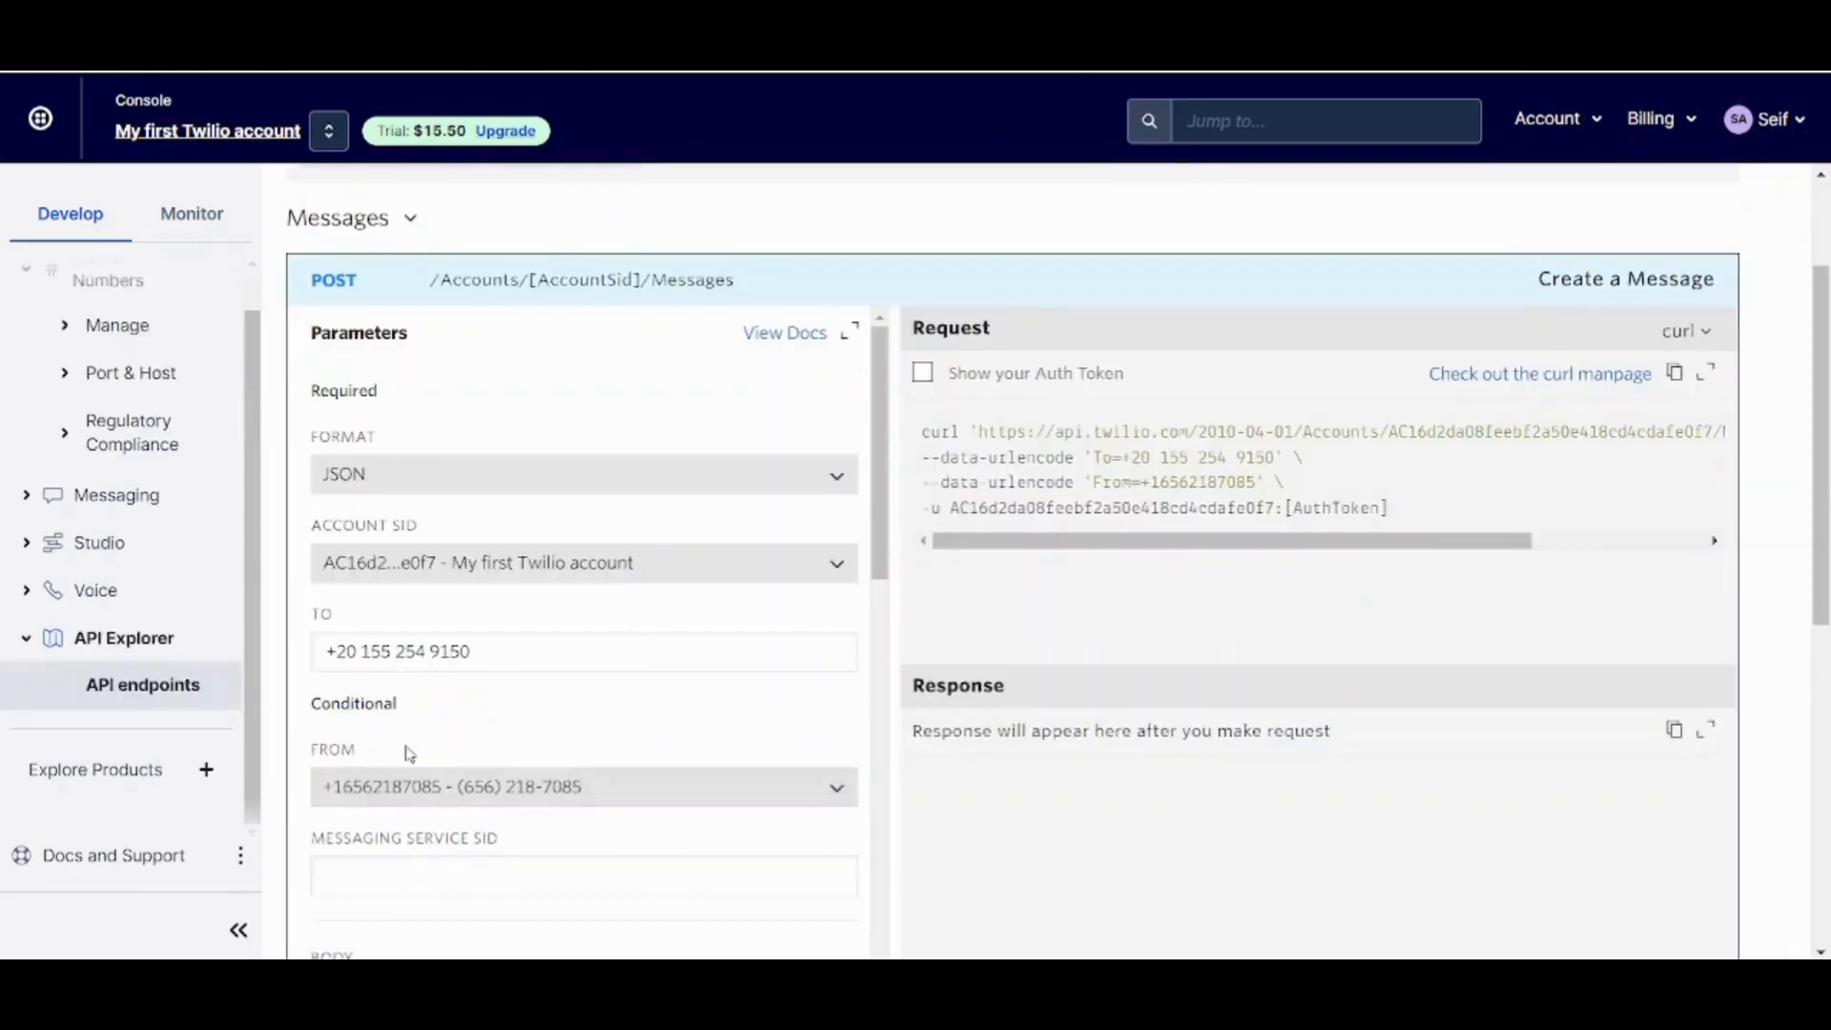
{"action": "scroll", "coordinate": [410, 753], "scroll_direction": "down", "scroll_amount": 2}
{"action": "scroll", "coordinate": [410, 754], "scroll_direction": "down", "scroll_amount": 1}
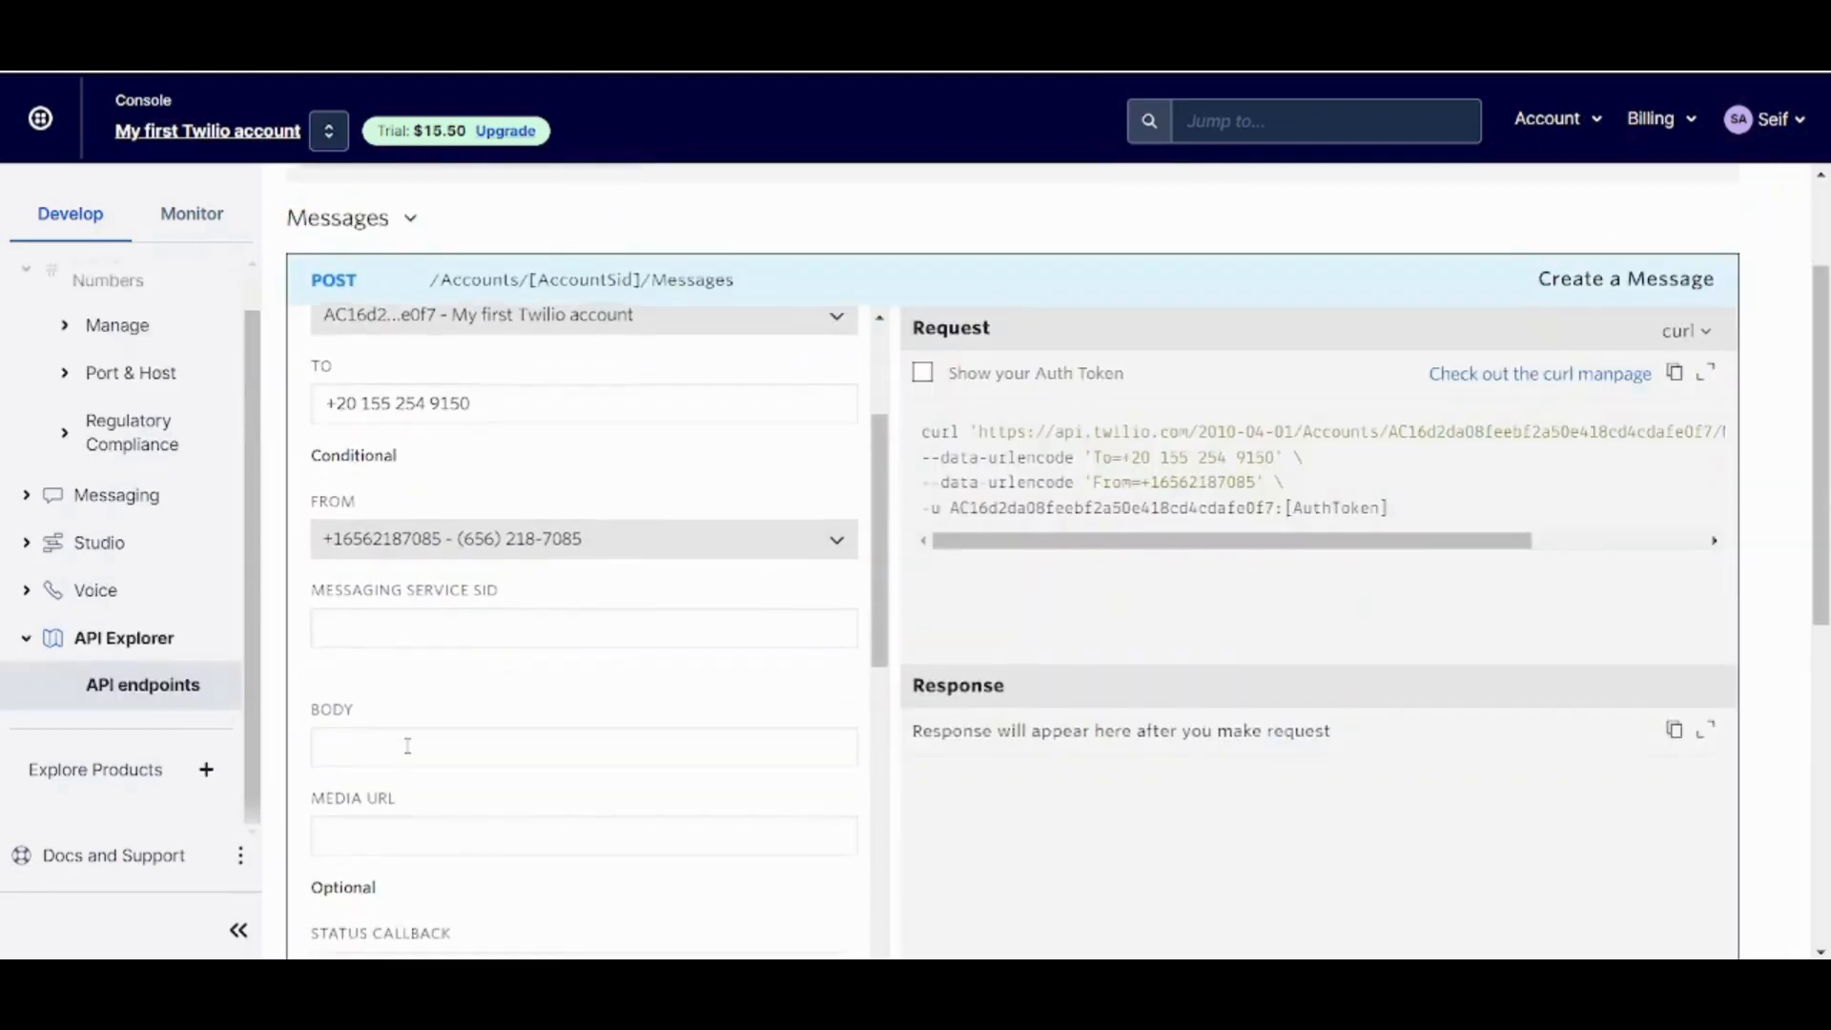
{"action": "left_click", "coordinate": [380, 587]}
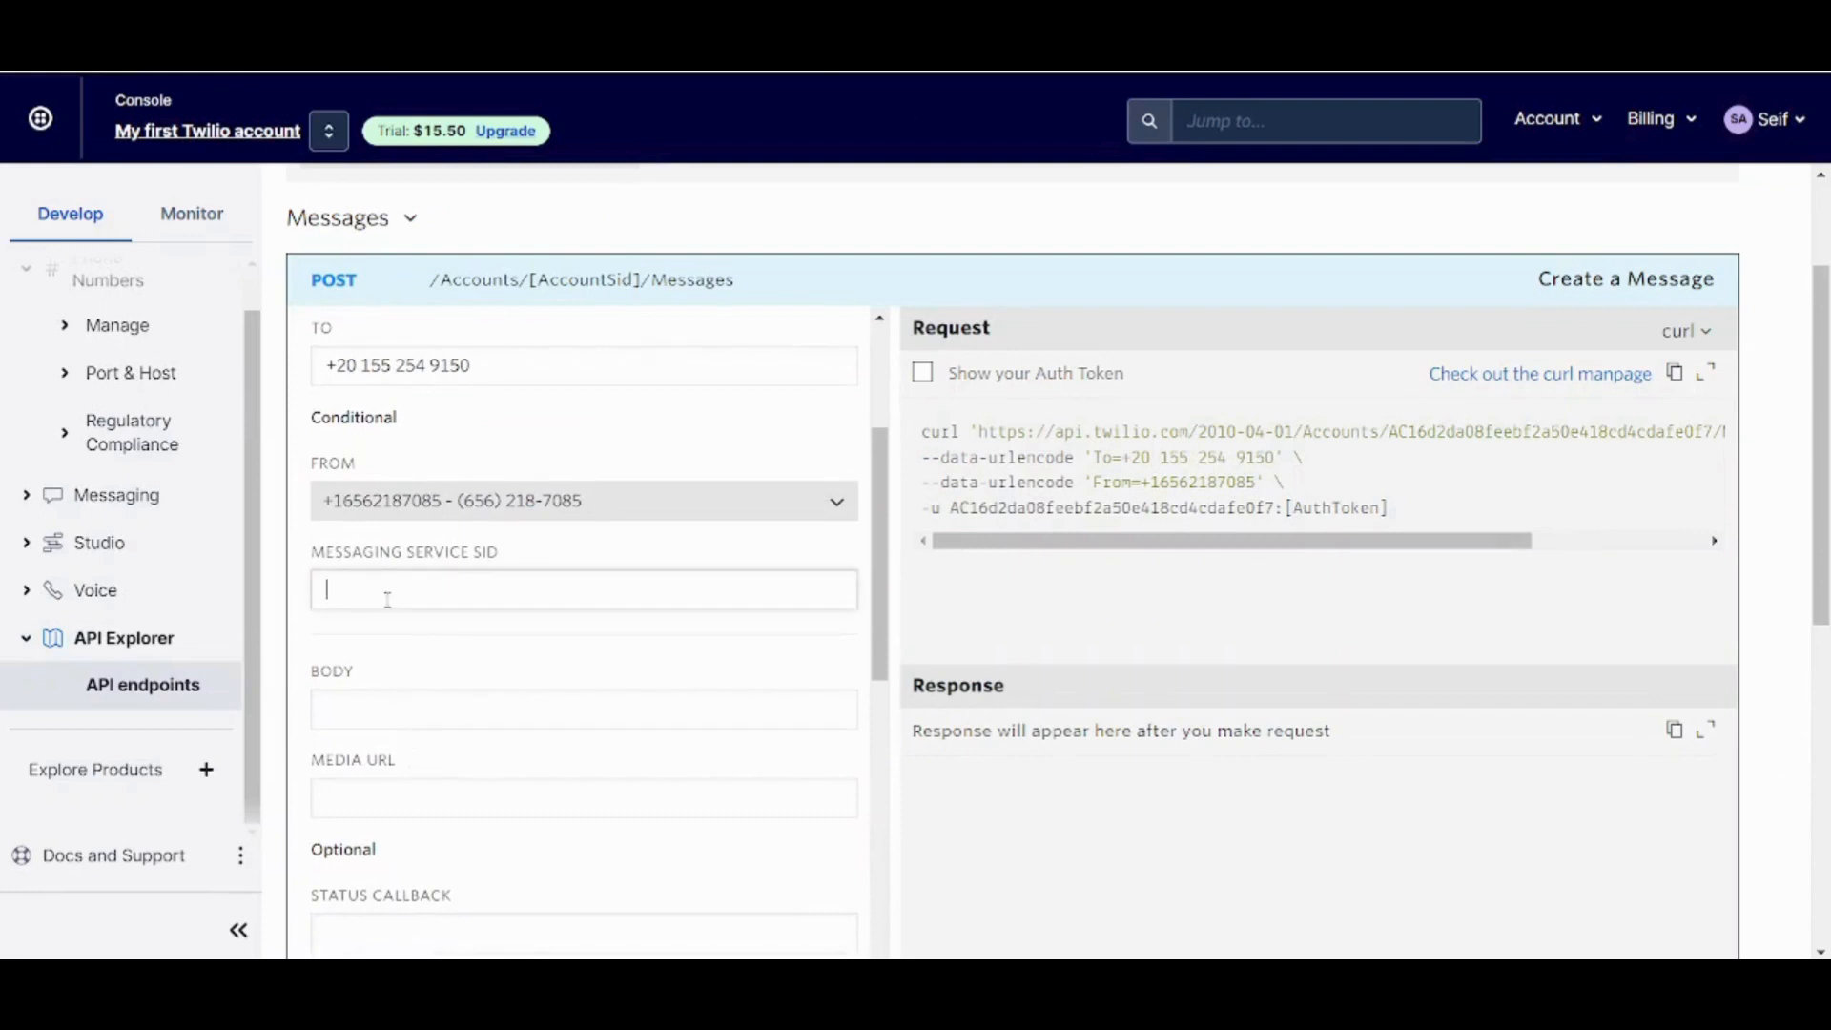
{"action": "left_click", "coordinate": [490, 470]}
{"action": "scroll", "coordinate": [486, 472], "scroll_direction": "up", "scroll_amount": 3}
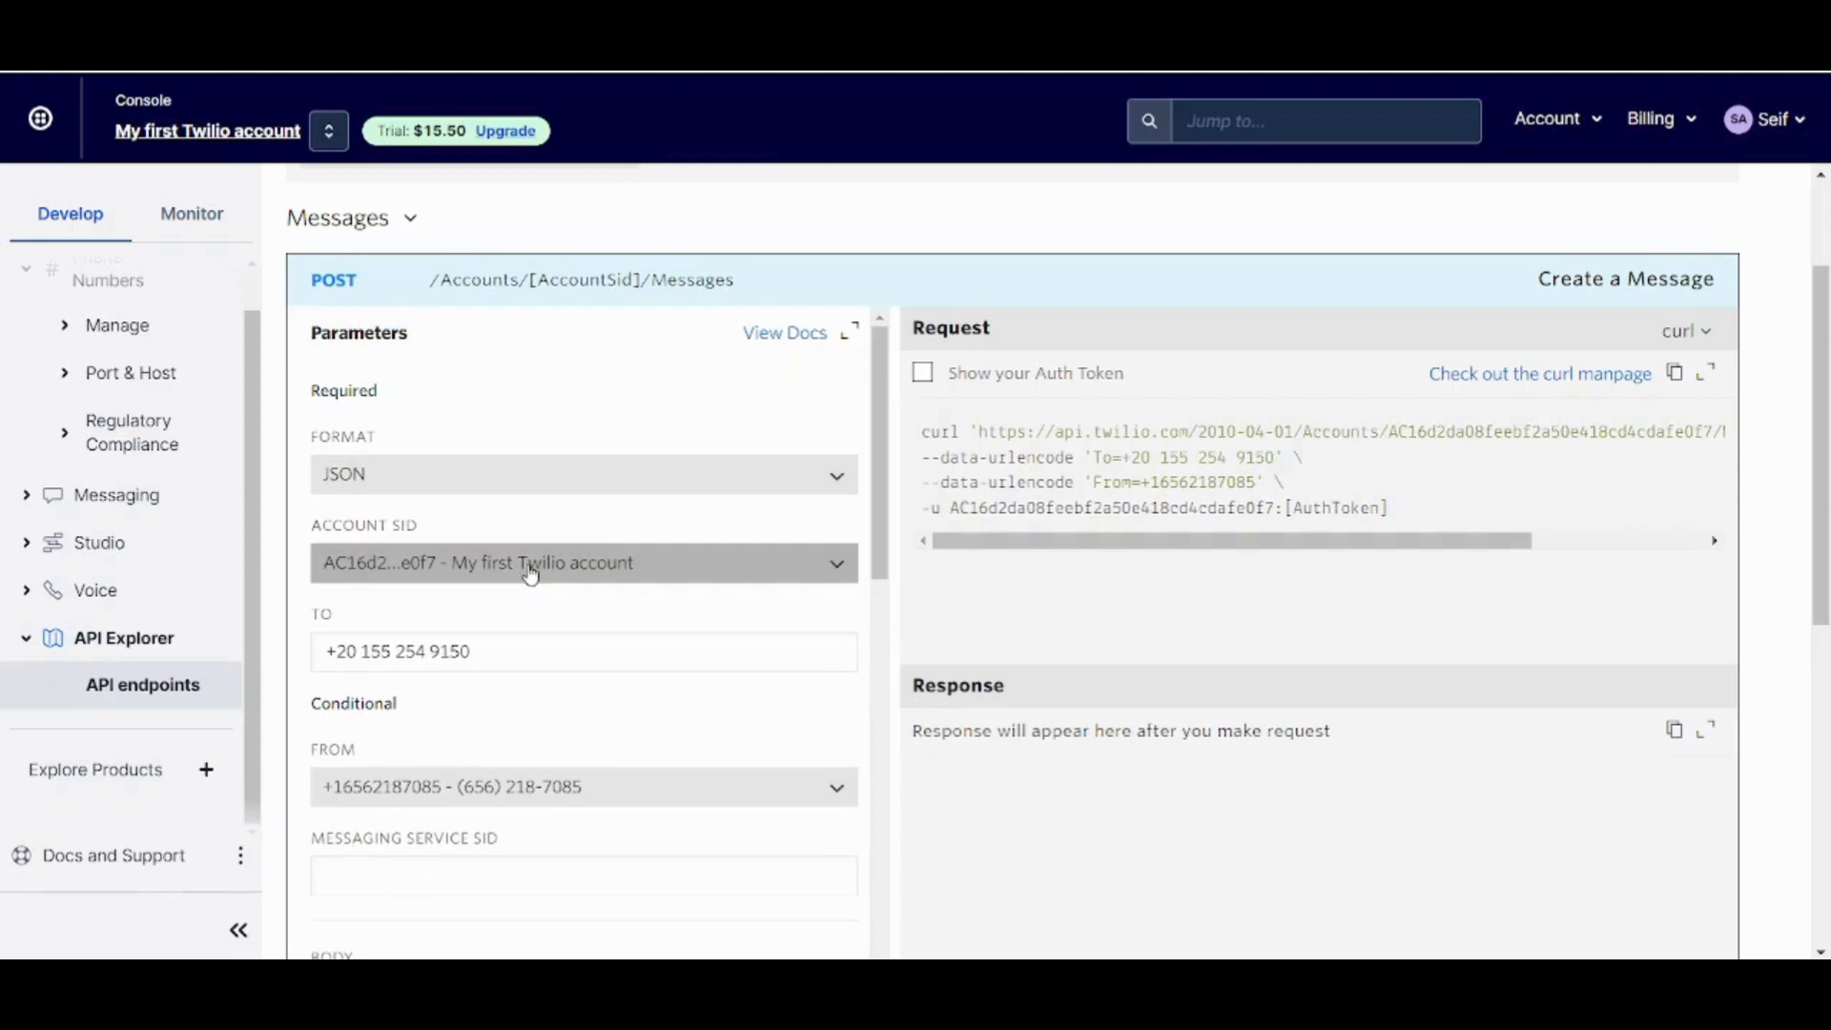
{"action": "left_click", "coordinate": [531, 572]}
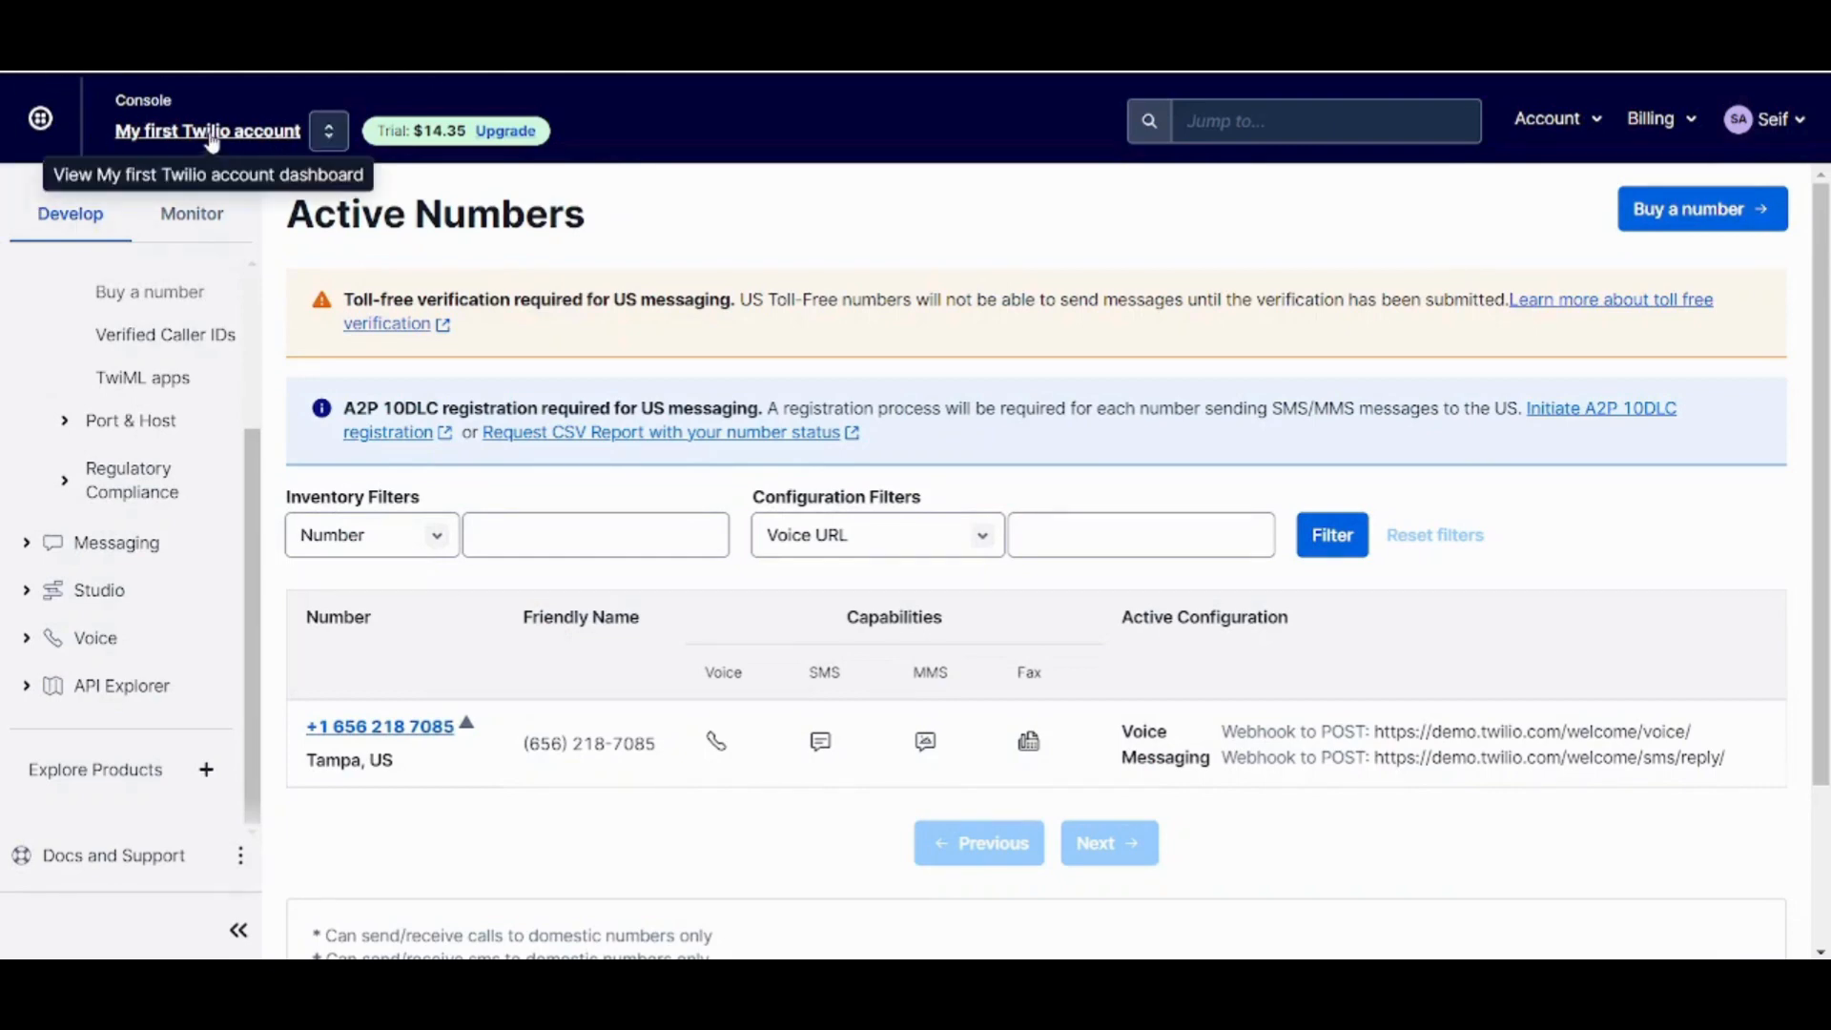
Step: Copy the Account SID from the dashboard's Account Info panel and reselect the trial account
{"action": "left_click", "coordinate": [212, 135]}
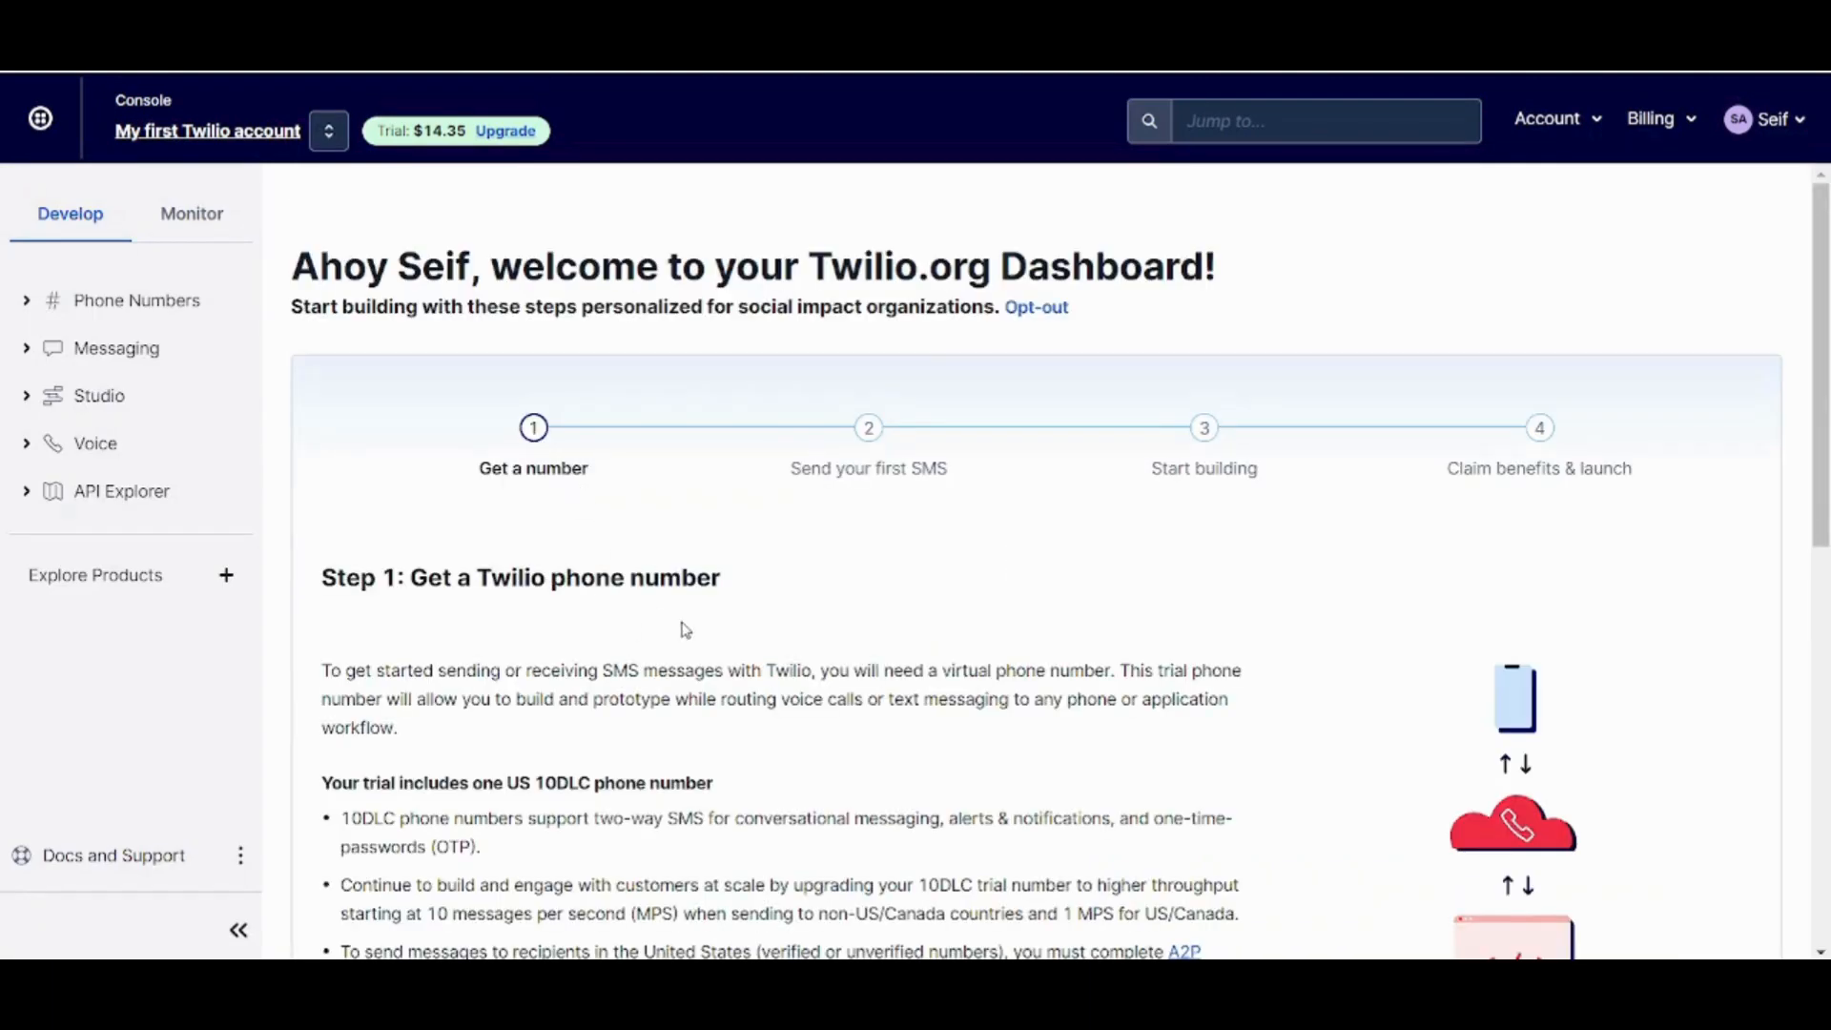
{"action": "scroll", "coordinate": [685, 629], "scroll_direction": "down", "scroll_amount": 7}
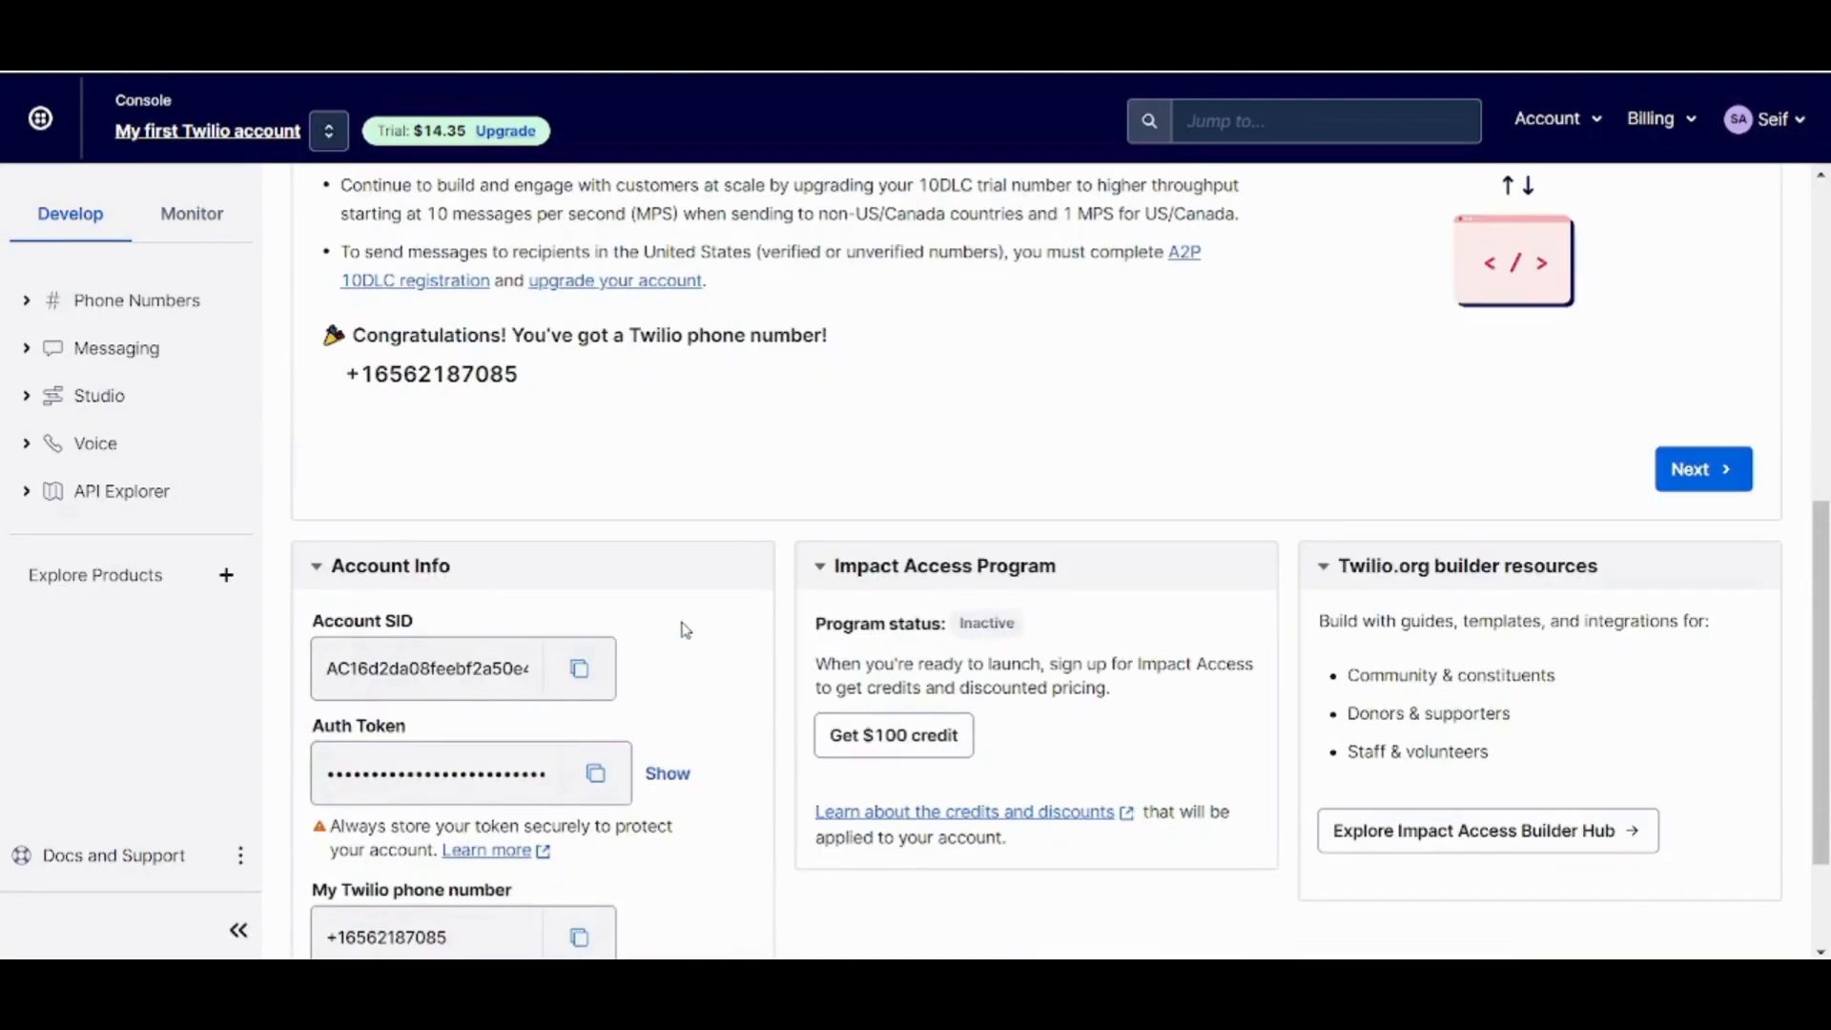
{"action": "left_click", "coordinate": [582, 673]}
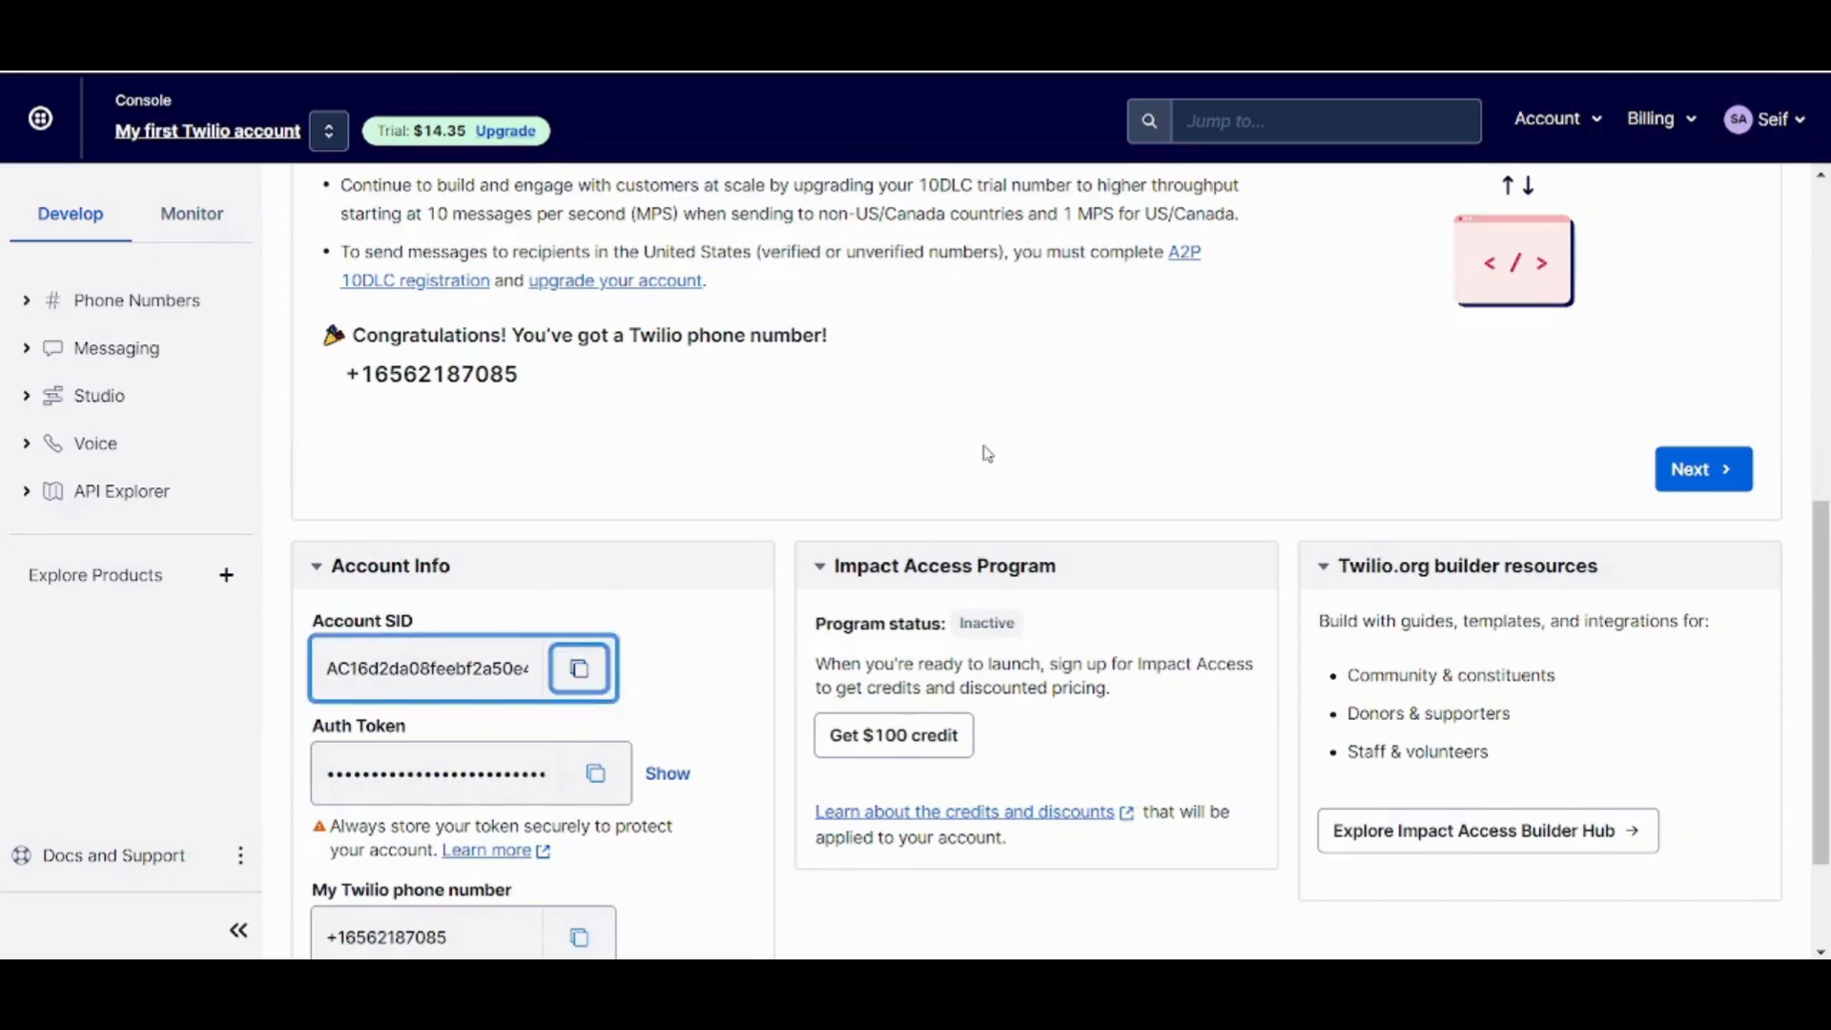
{"action": "scroll", "coordinate": [988, 454], "scroll_direction": "down", "scroll_amount": 2}
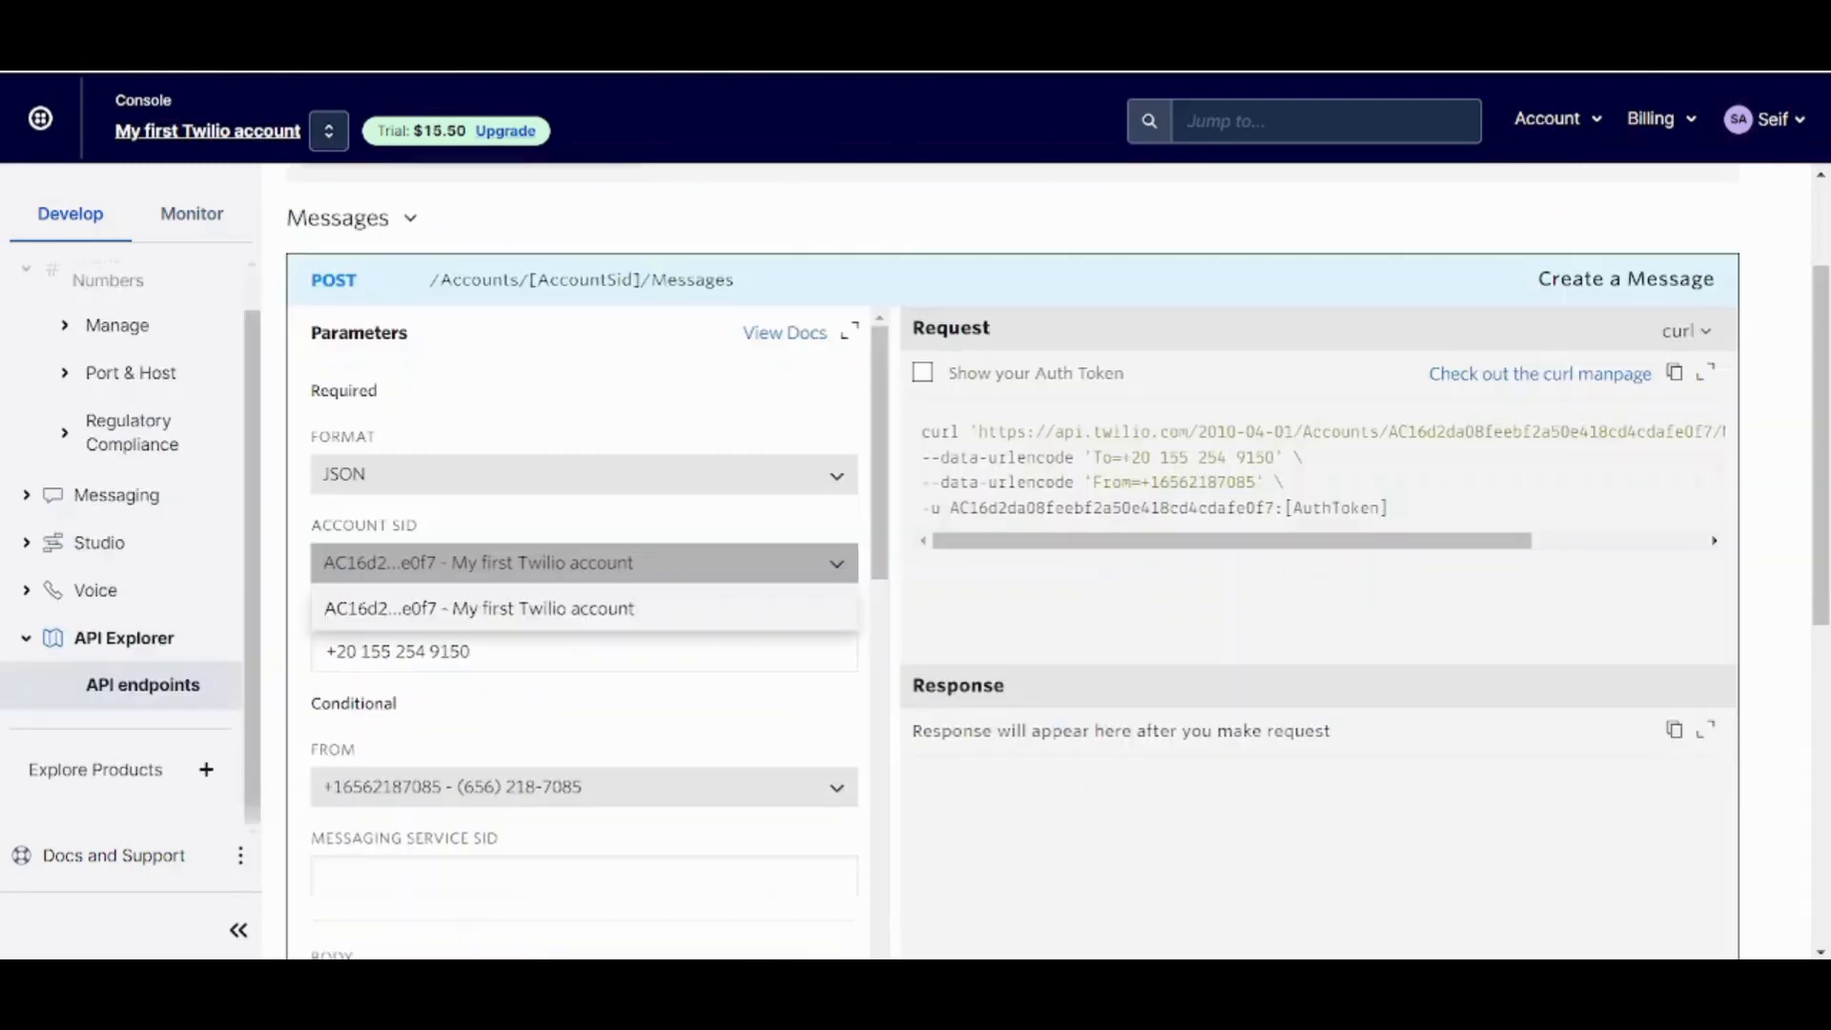
{"action": "left_click", "coordinate": [577, 605]}
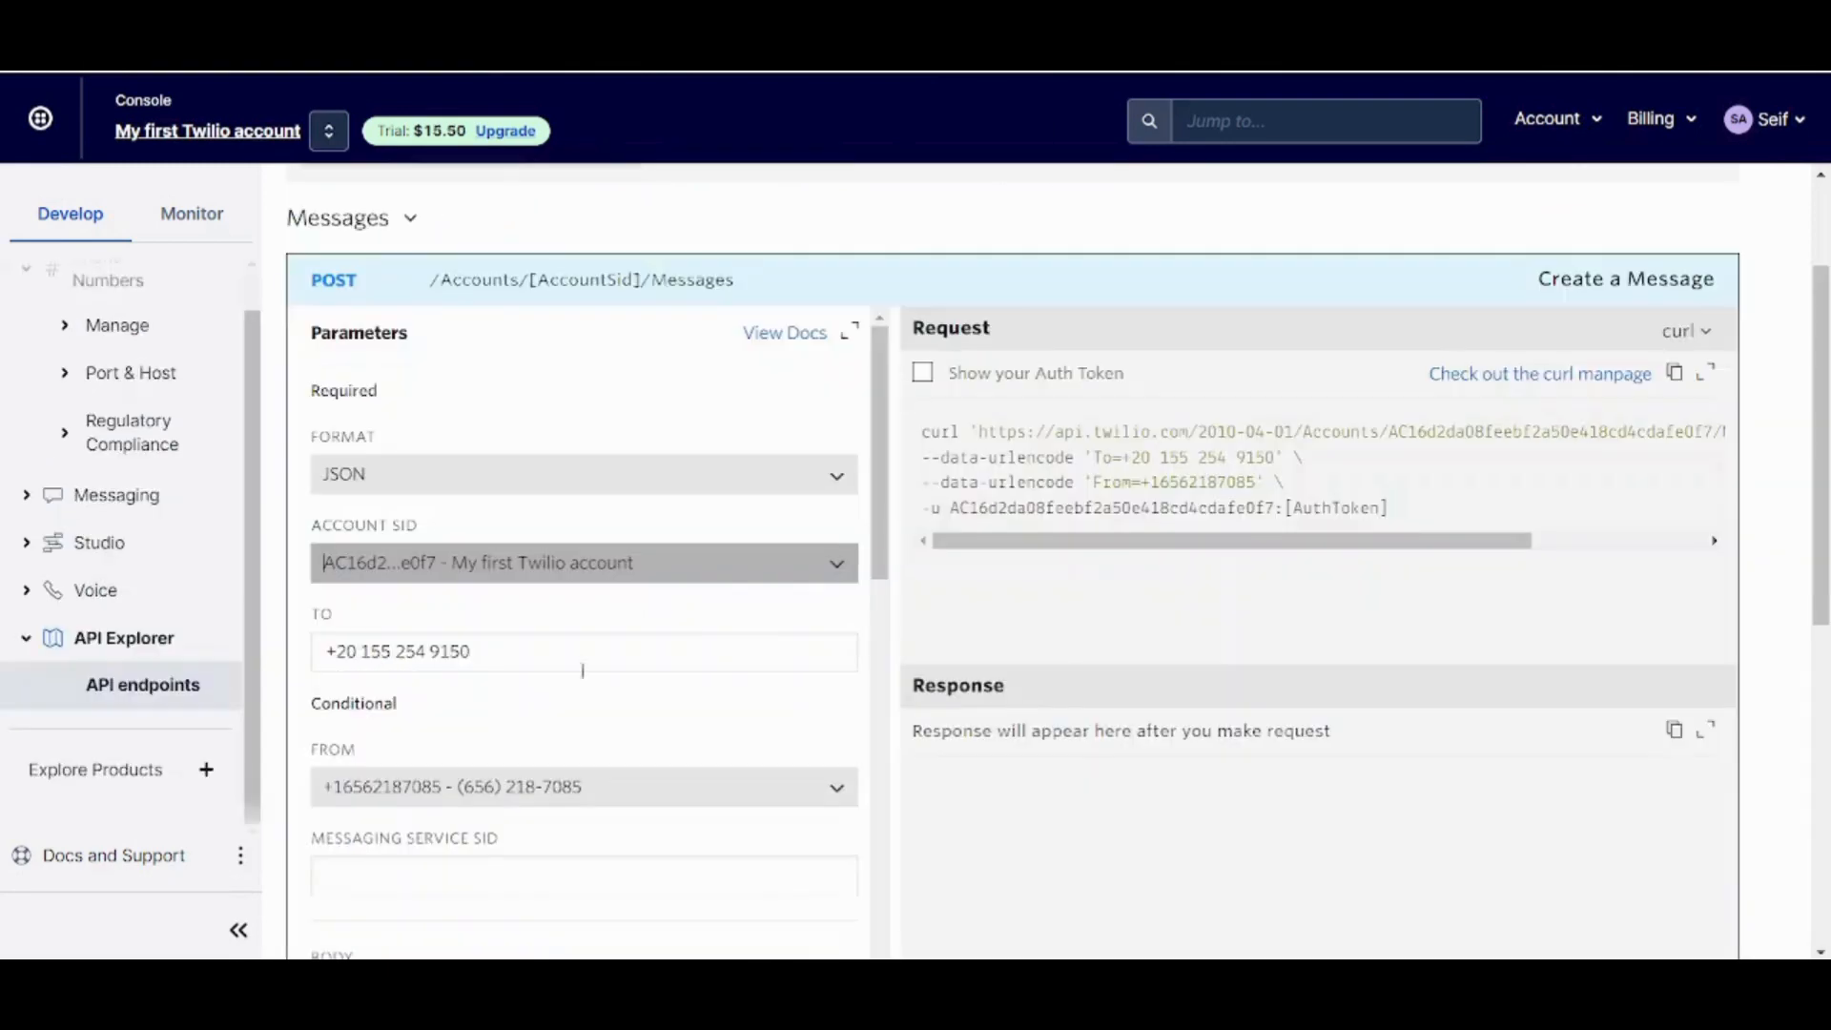
Step: Paste the copied account SID into the Messaging Service SID field
{"action": "left_click", "coordinate": [450, 877]}
{"action": "key", "text": "ctrl+v"}
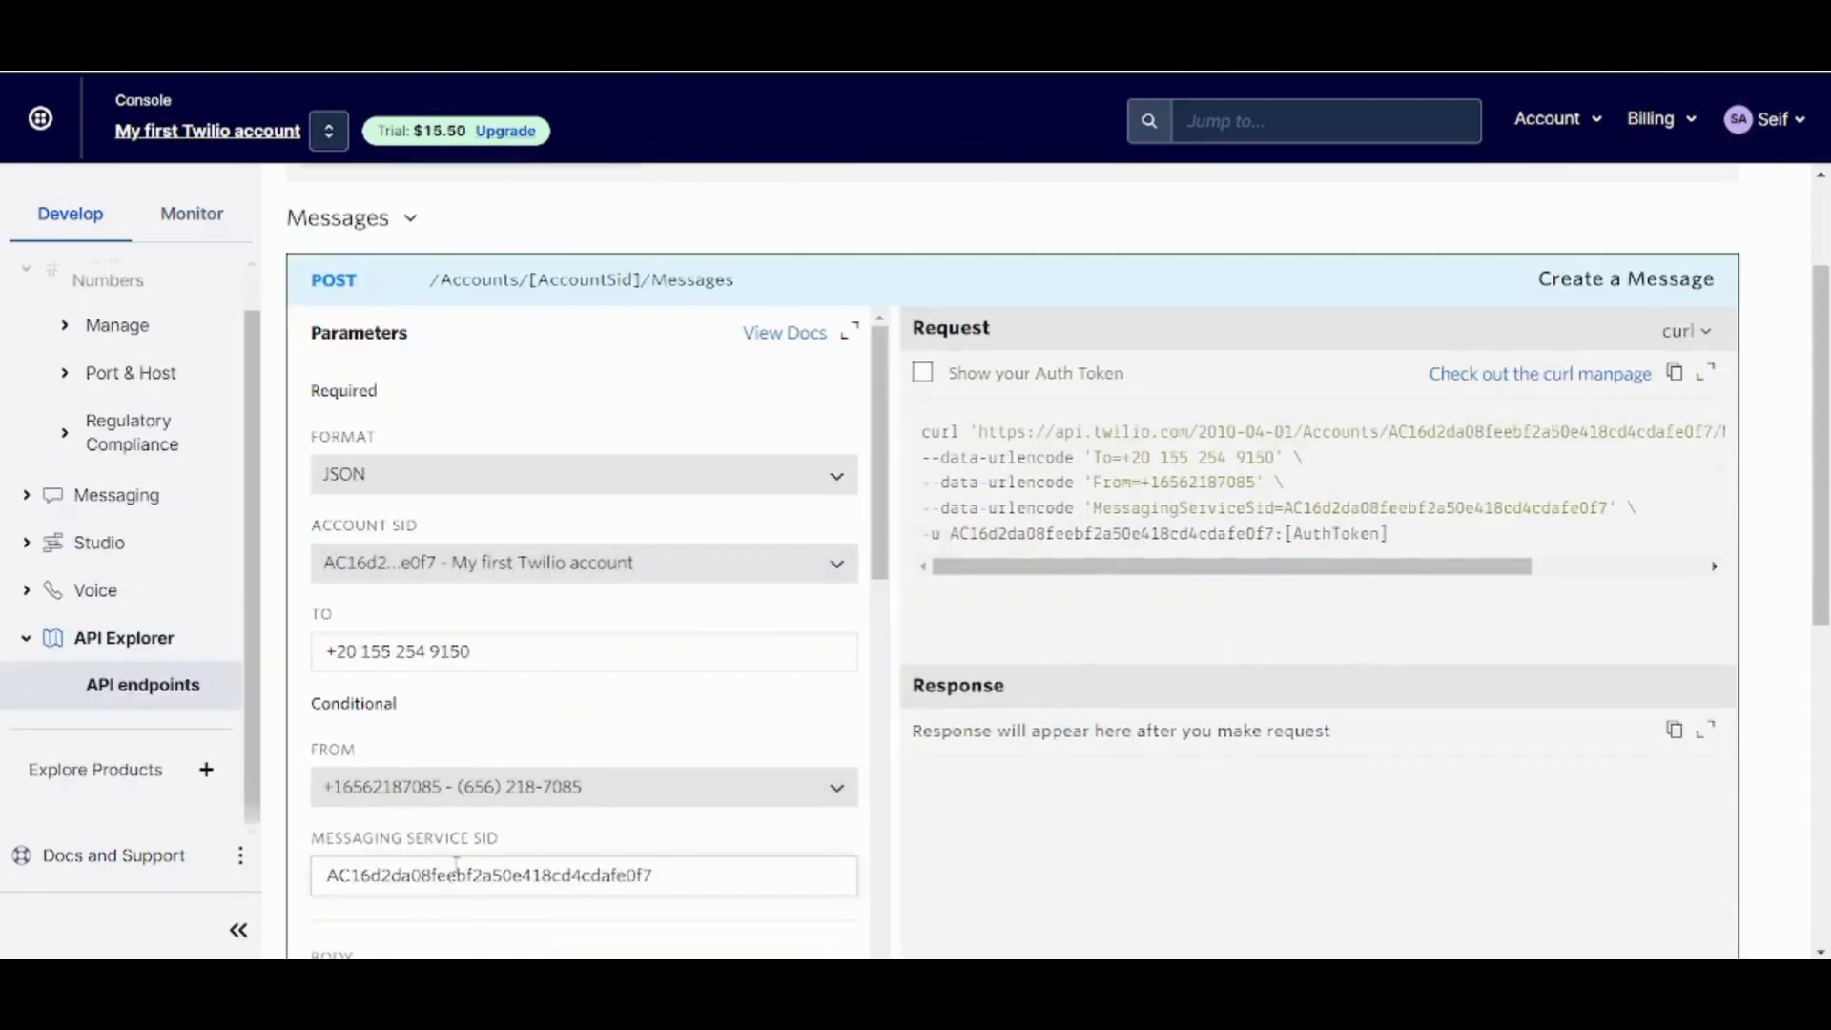
{"action": "scroll", "coordinate": [864, 845], "scroll_direction": "down", "scroll_amount": 3}
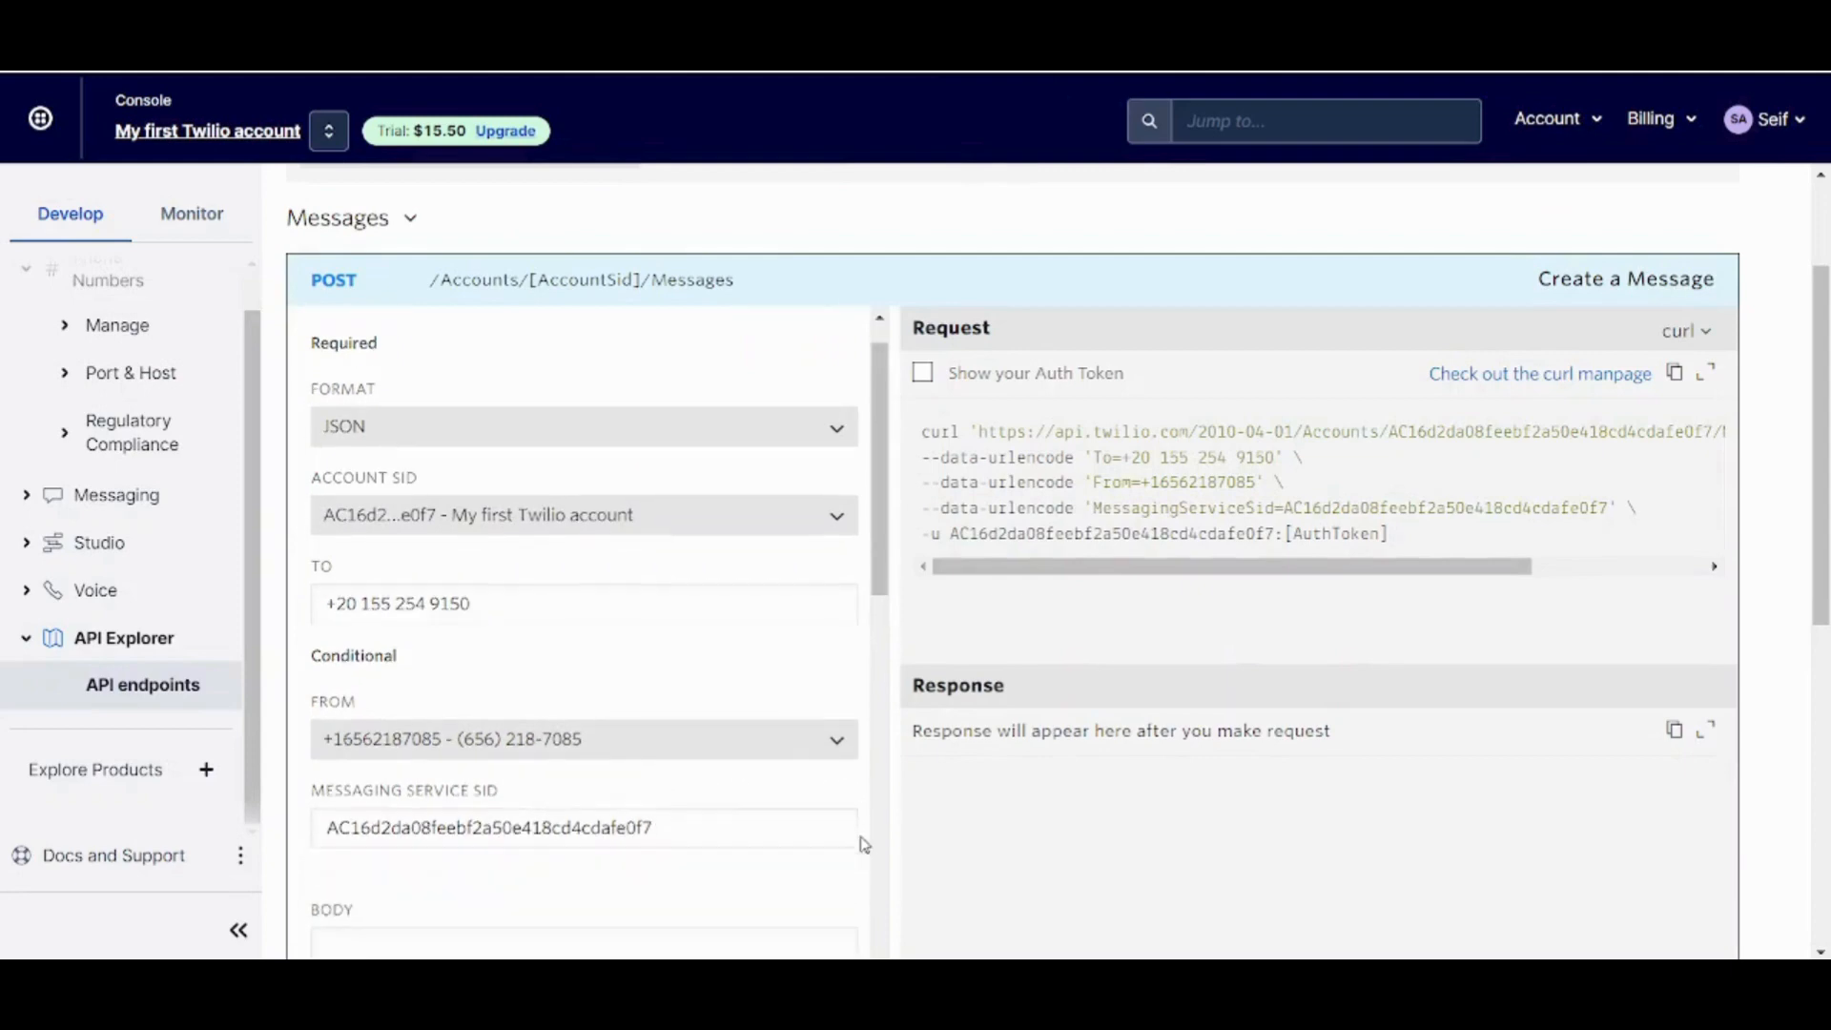
{"action": "scroll", "coordinate": [864, 845], "scroll_direction": "down", "scroll_amount": 2}
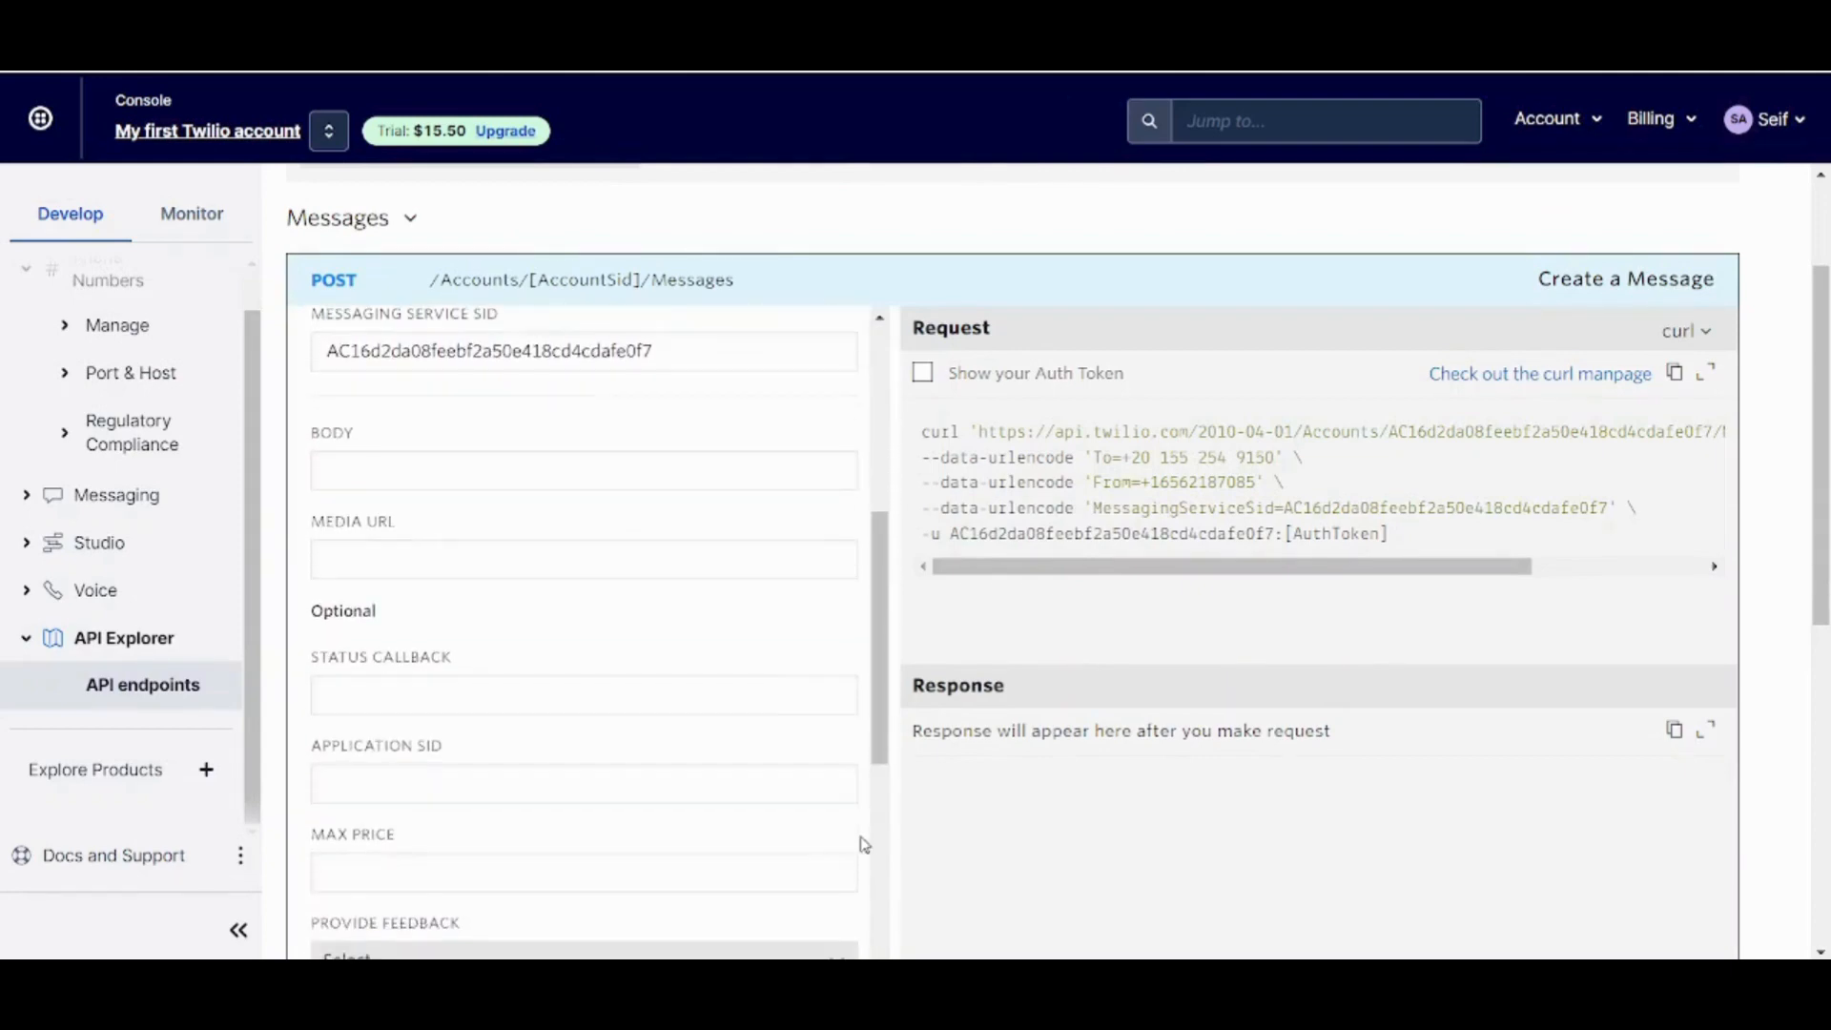
Step: Enter 'Tutorial' as the message body and scroll down to Make Request
{"action": "left_click", "coordinate": [405, 469]}
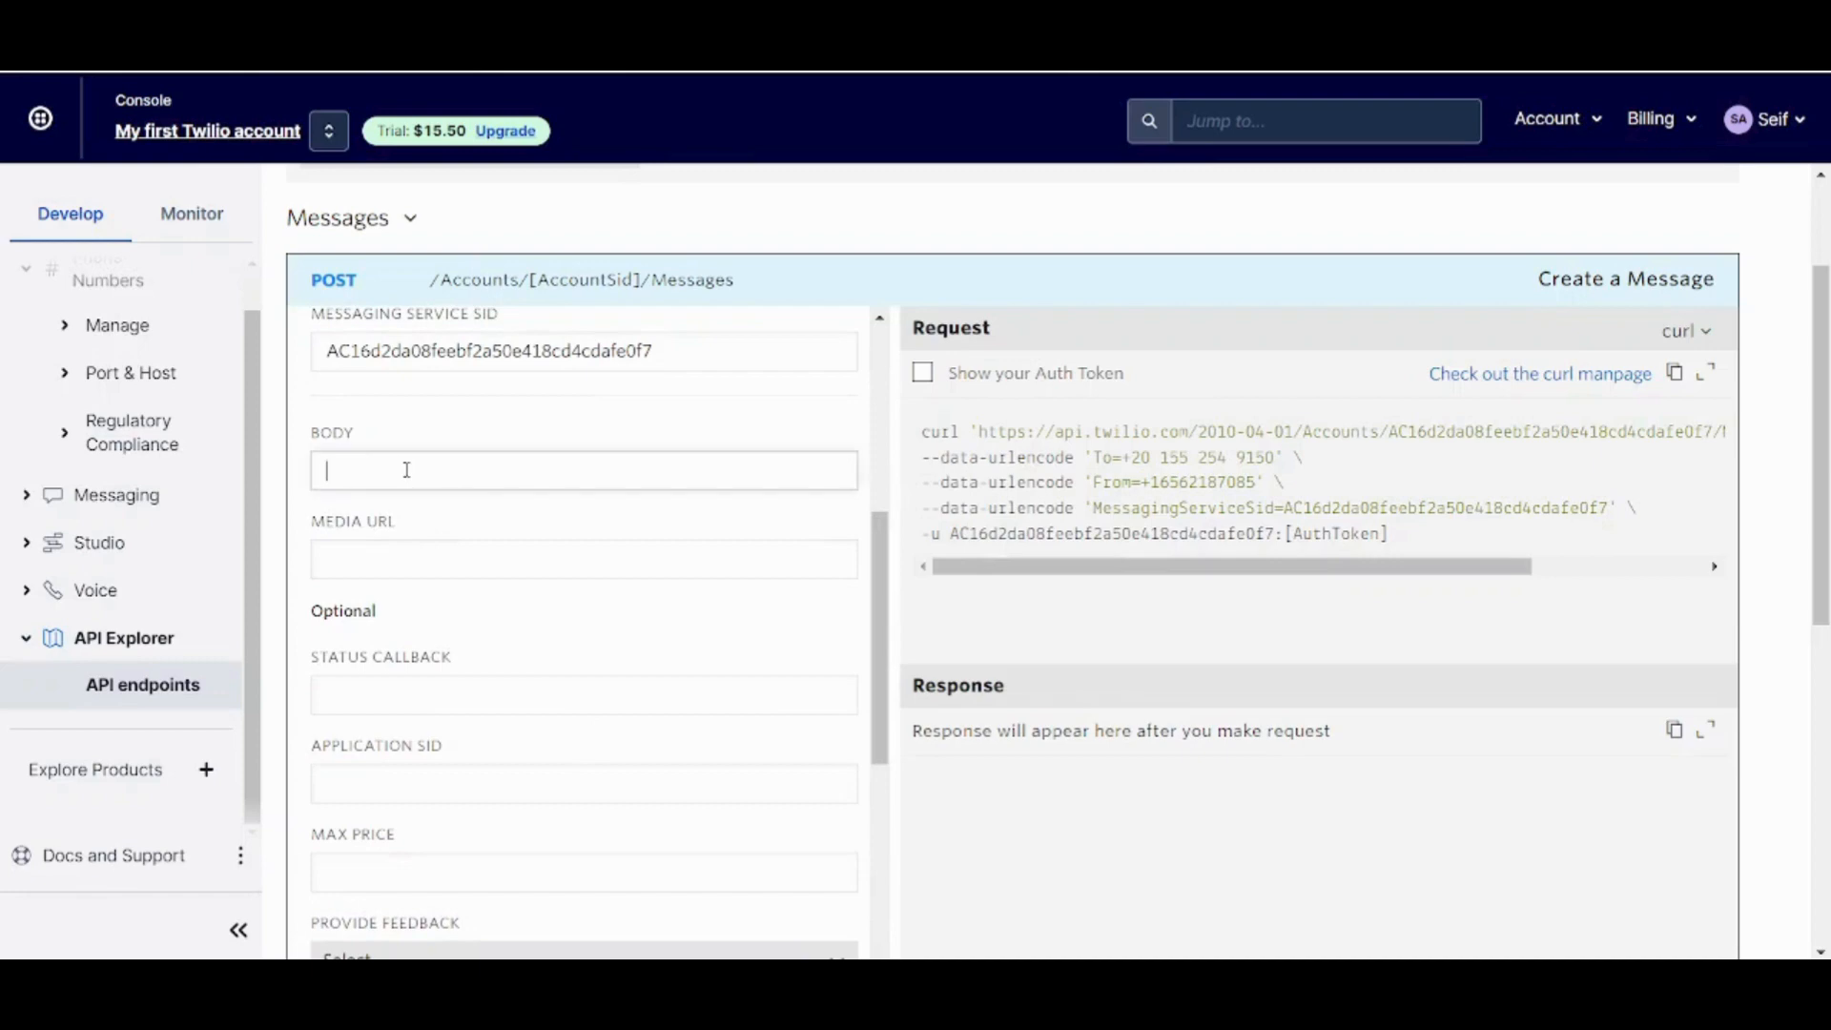
{"action": "type", "text": "Tutorial"}
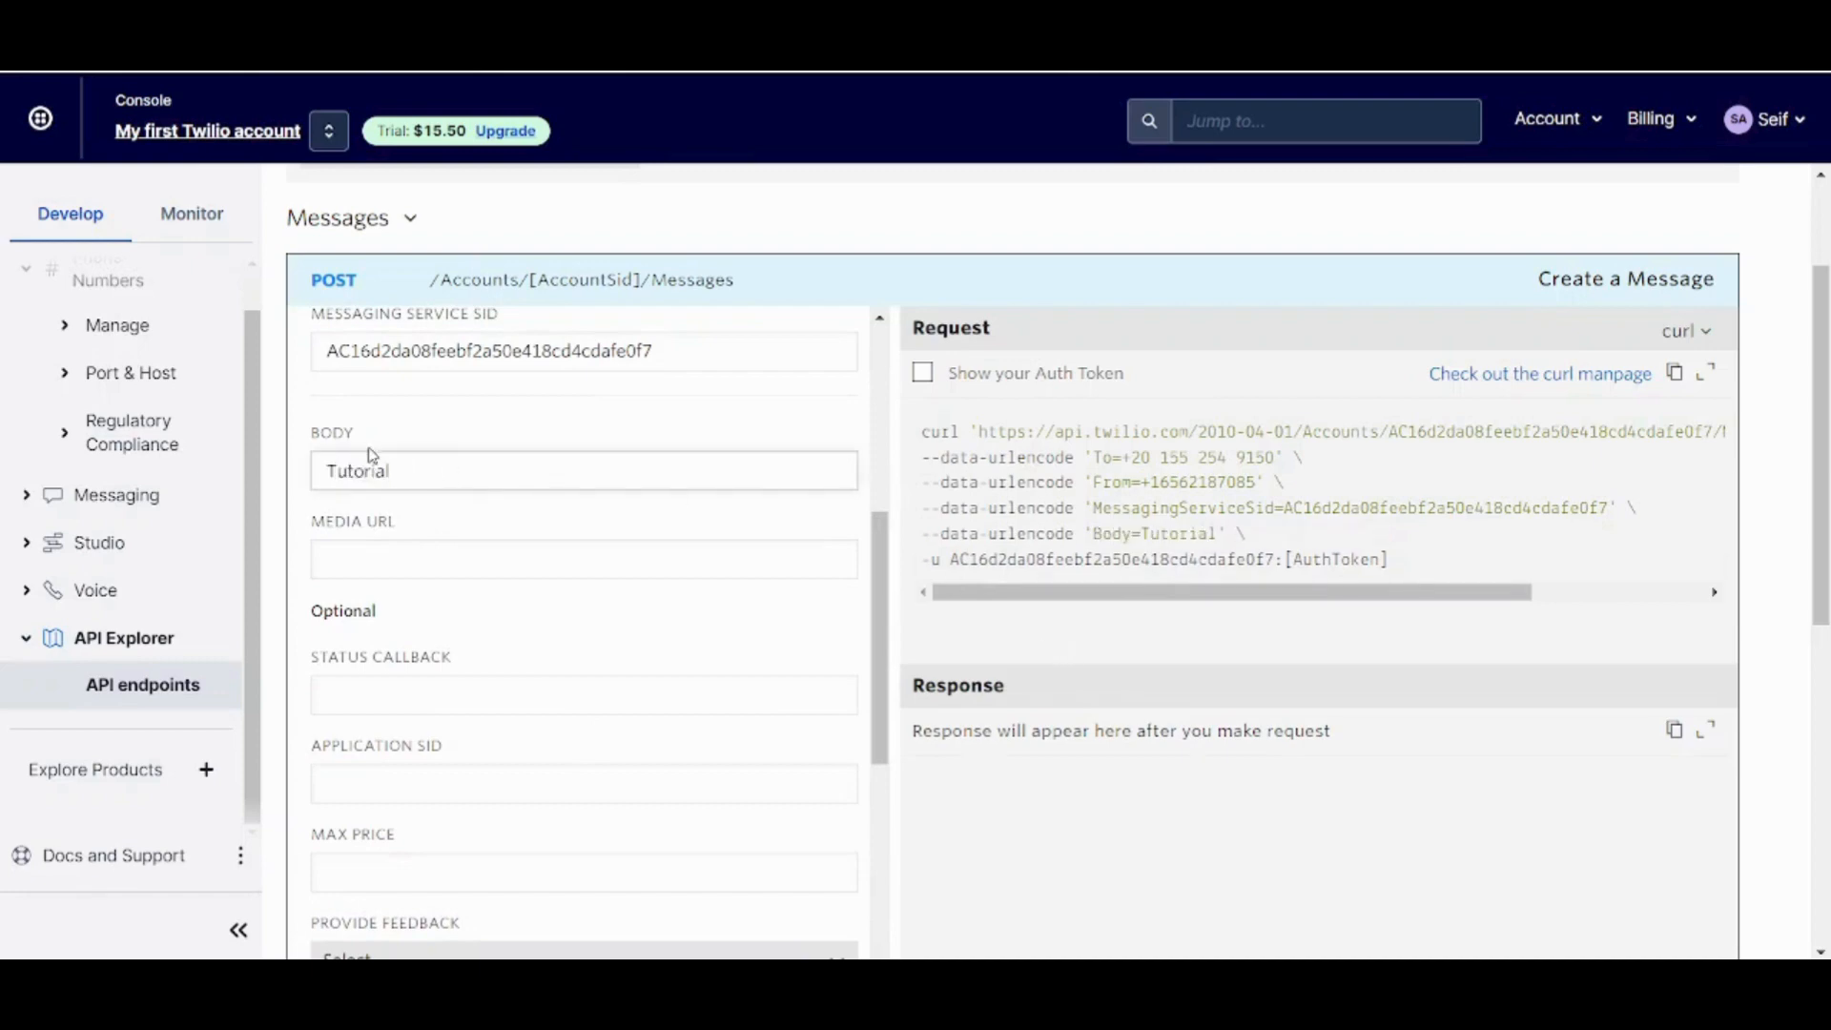
{"action": "key", "text": "BackSpace"}
{"action": "key", "text": "BackSpace"}
{"action": "key", "text": "BackSpace"}
{"action": "key", "text": "BackSpace"}
{"action": "key", "text": "BackSpace"}
{"action": "key", "text": "BackSpace"}
{"action": "key", "text": "BackSpace"}
{"action": "type", "text": "utoria"}
{"action": "left_click_drag", "start_coordinate": [878, 550], "coordinate": [908, 603]}
{"action": "left_click", "coordinate": [487, 422]}
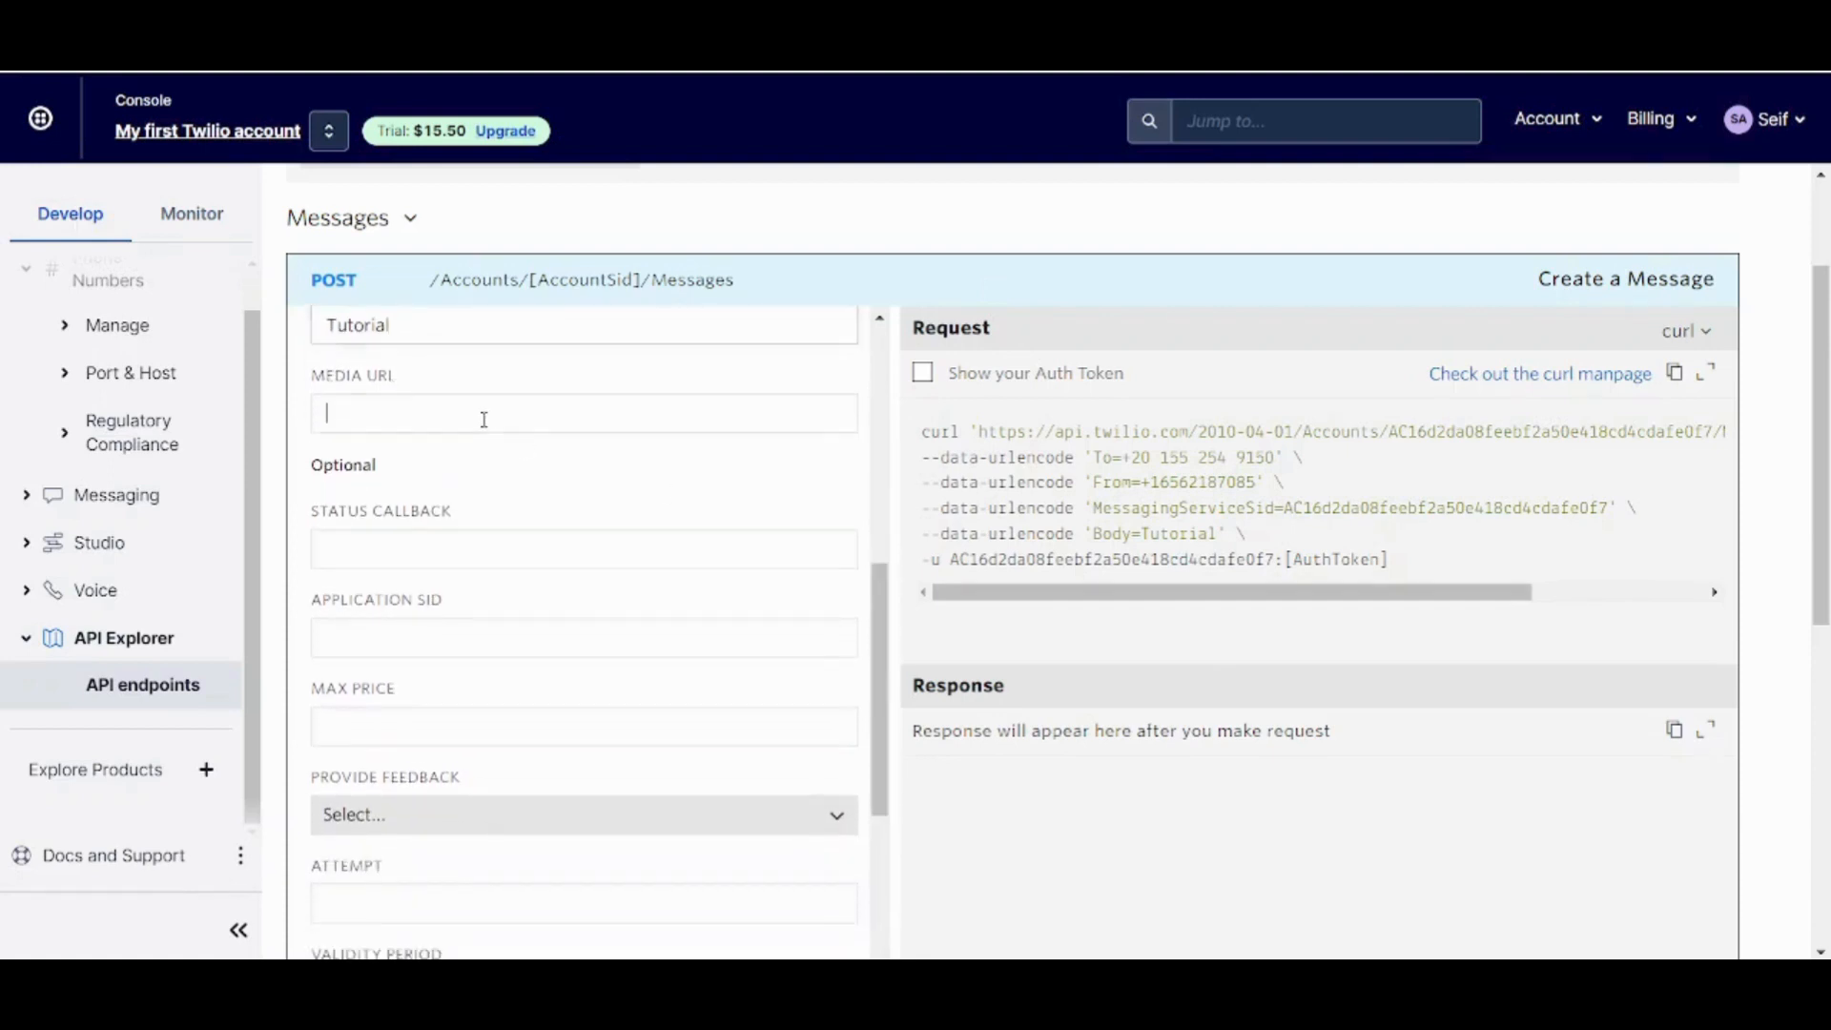
{"action": "left_click", "coordinate": [505, 551]}
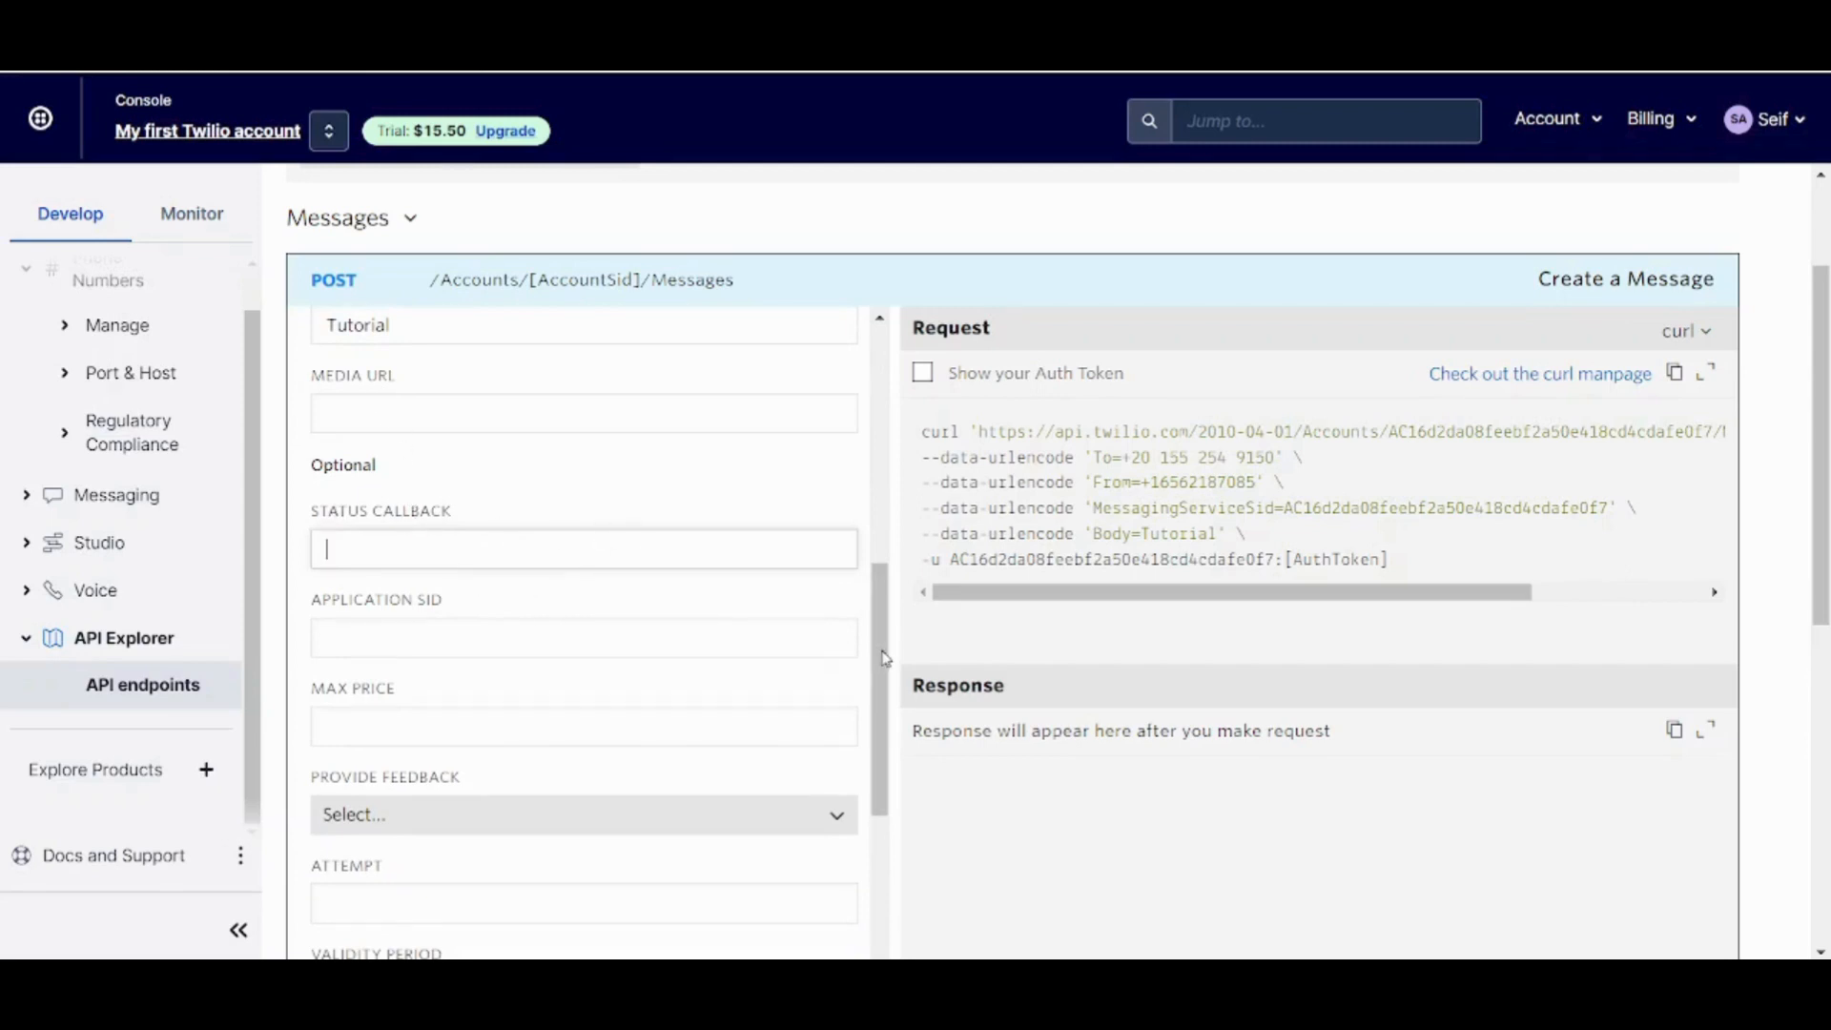
{"action": "left_click_drag", "start_coordinate": [885, 658], "coordinate": [908, 803]}
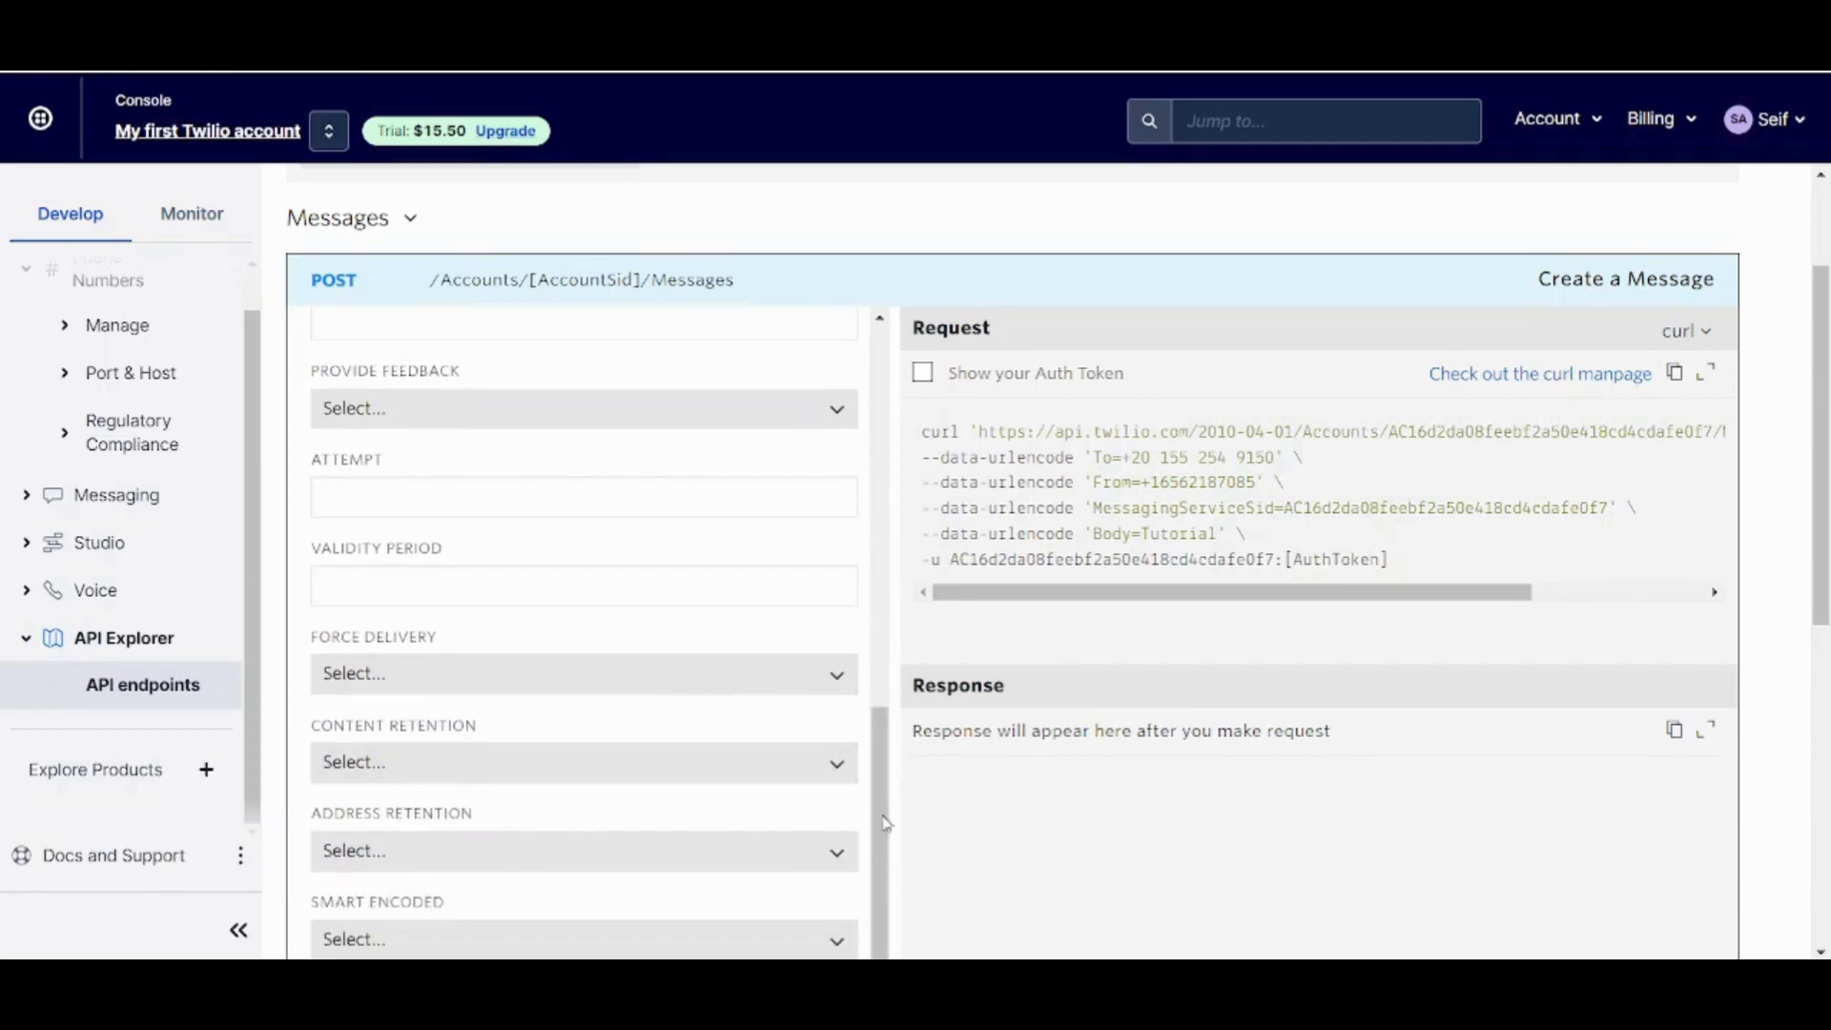
{"action": "scroll", "coordinate": [879, 822], "scroll_direction": "down", "scroll_amount": 1}
{"action": "left_click_drag", "start_coordinate": [1829, 445], "coordinate": [1830, 539]}
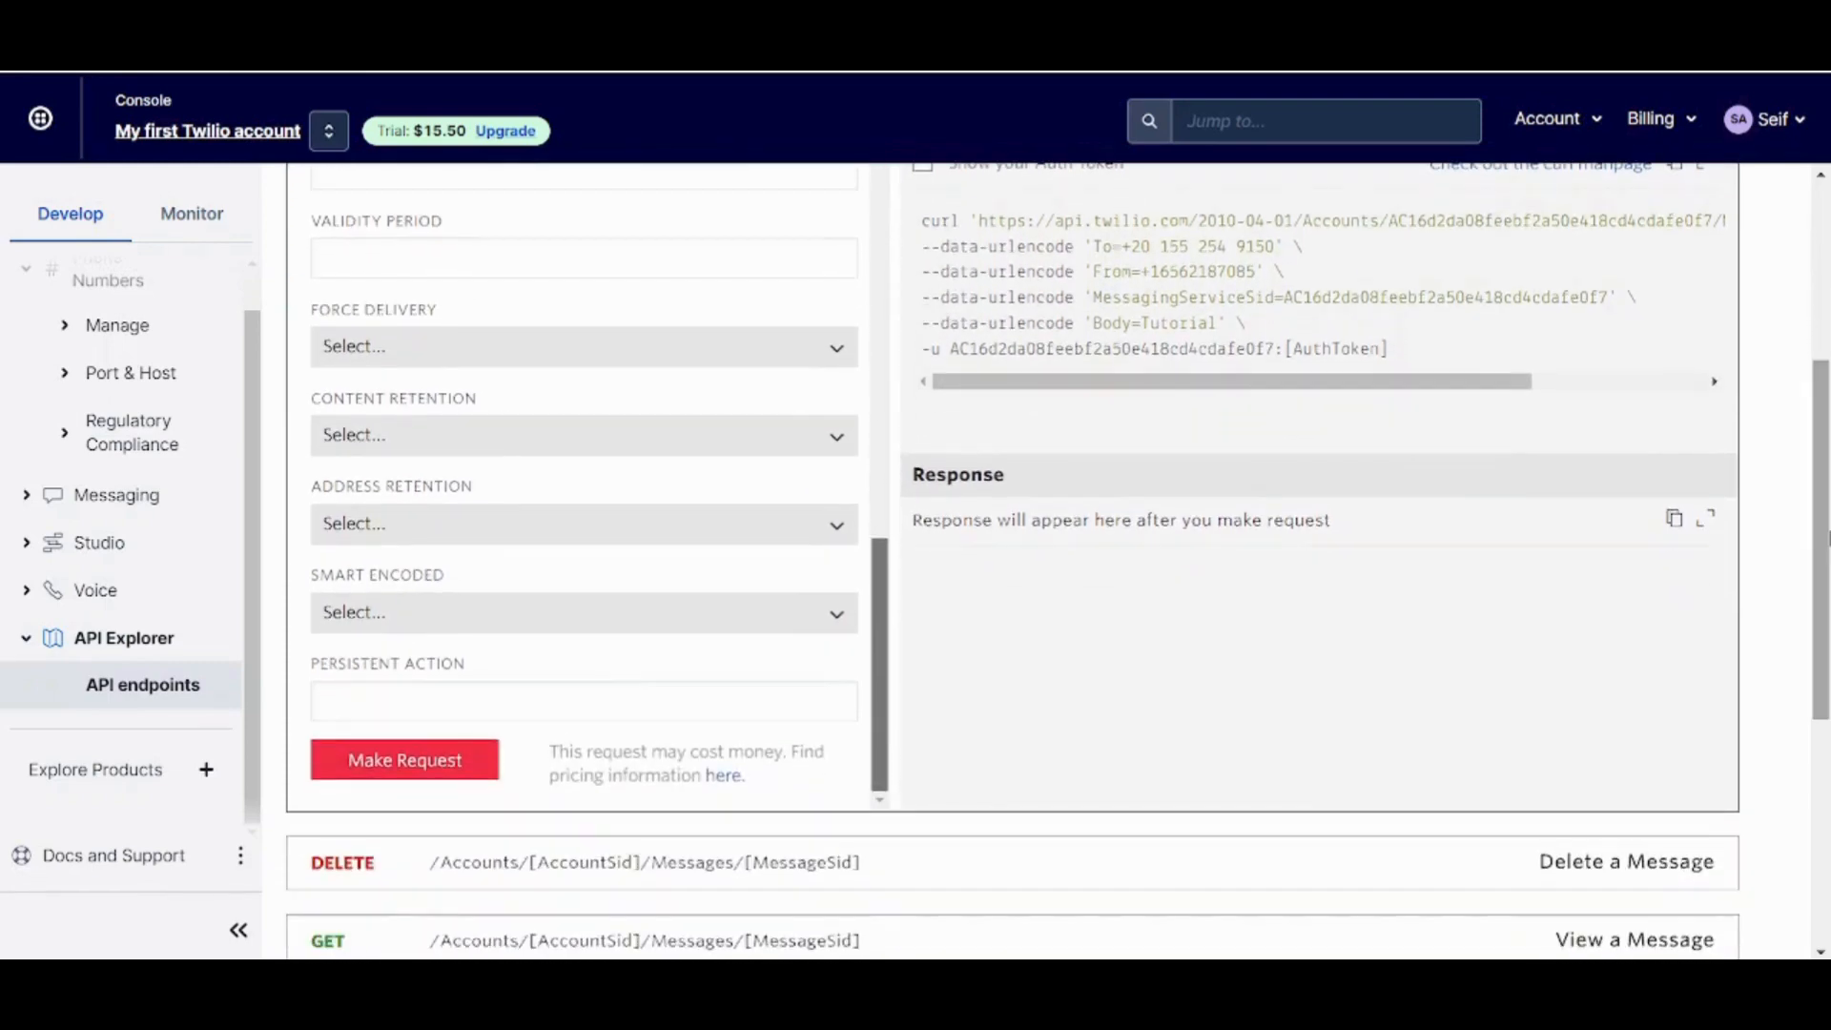
Step: Send the request and review the 400 error 21705 about an invalid Messaging Service Sid
{"action": "left_click", "coordinate": [417, 753]}
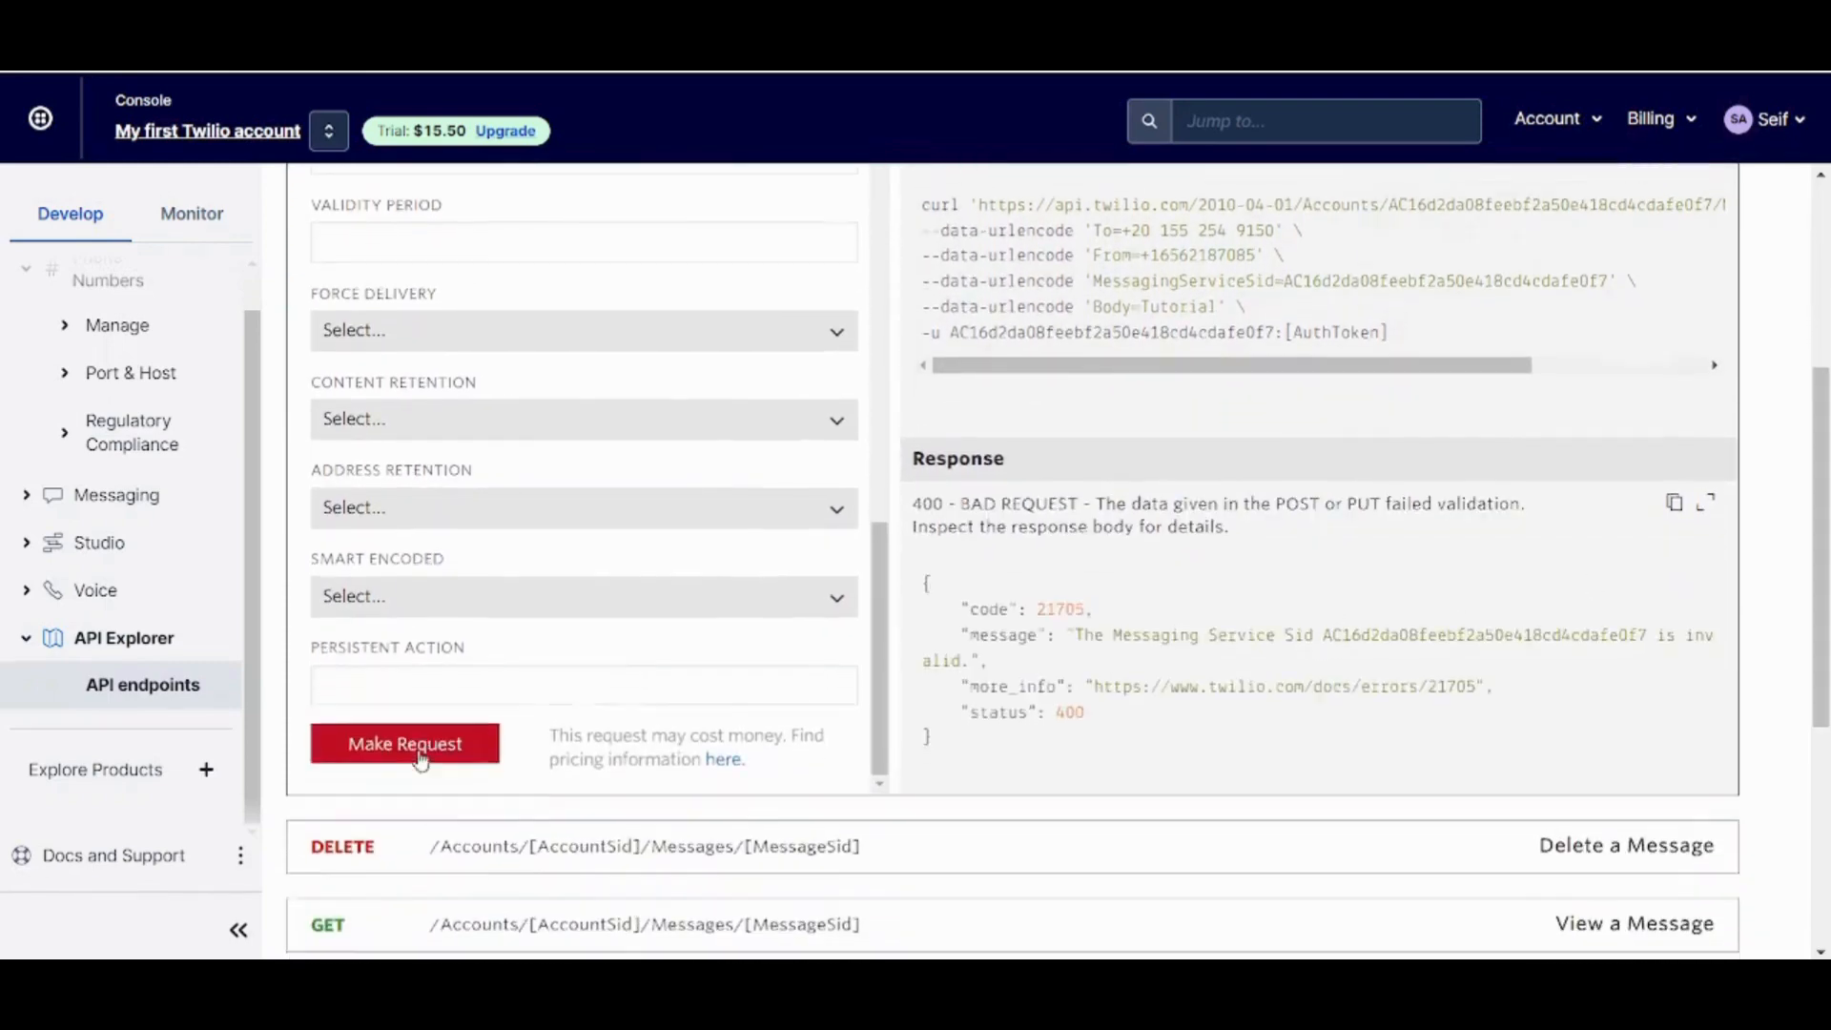
{"action": "scroll", "coordinate": [421, 758], "scroll_direction": "down", "scroll_amount": 2}
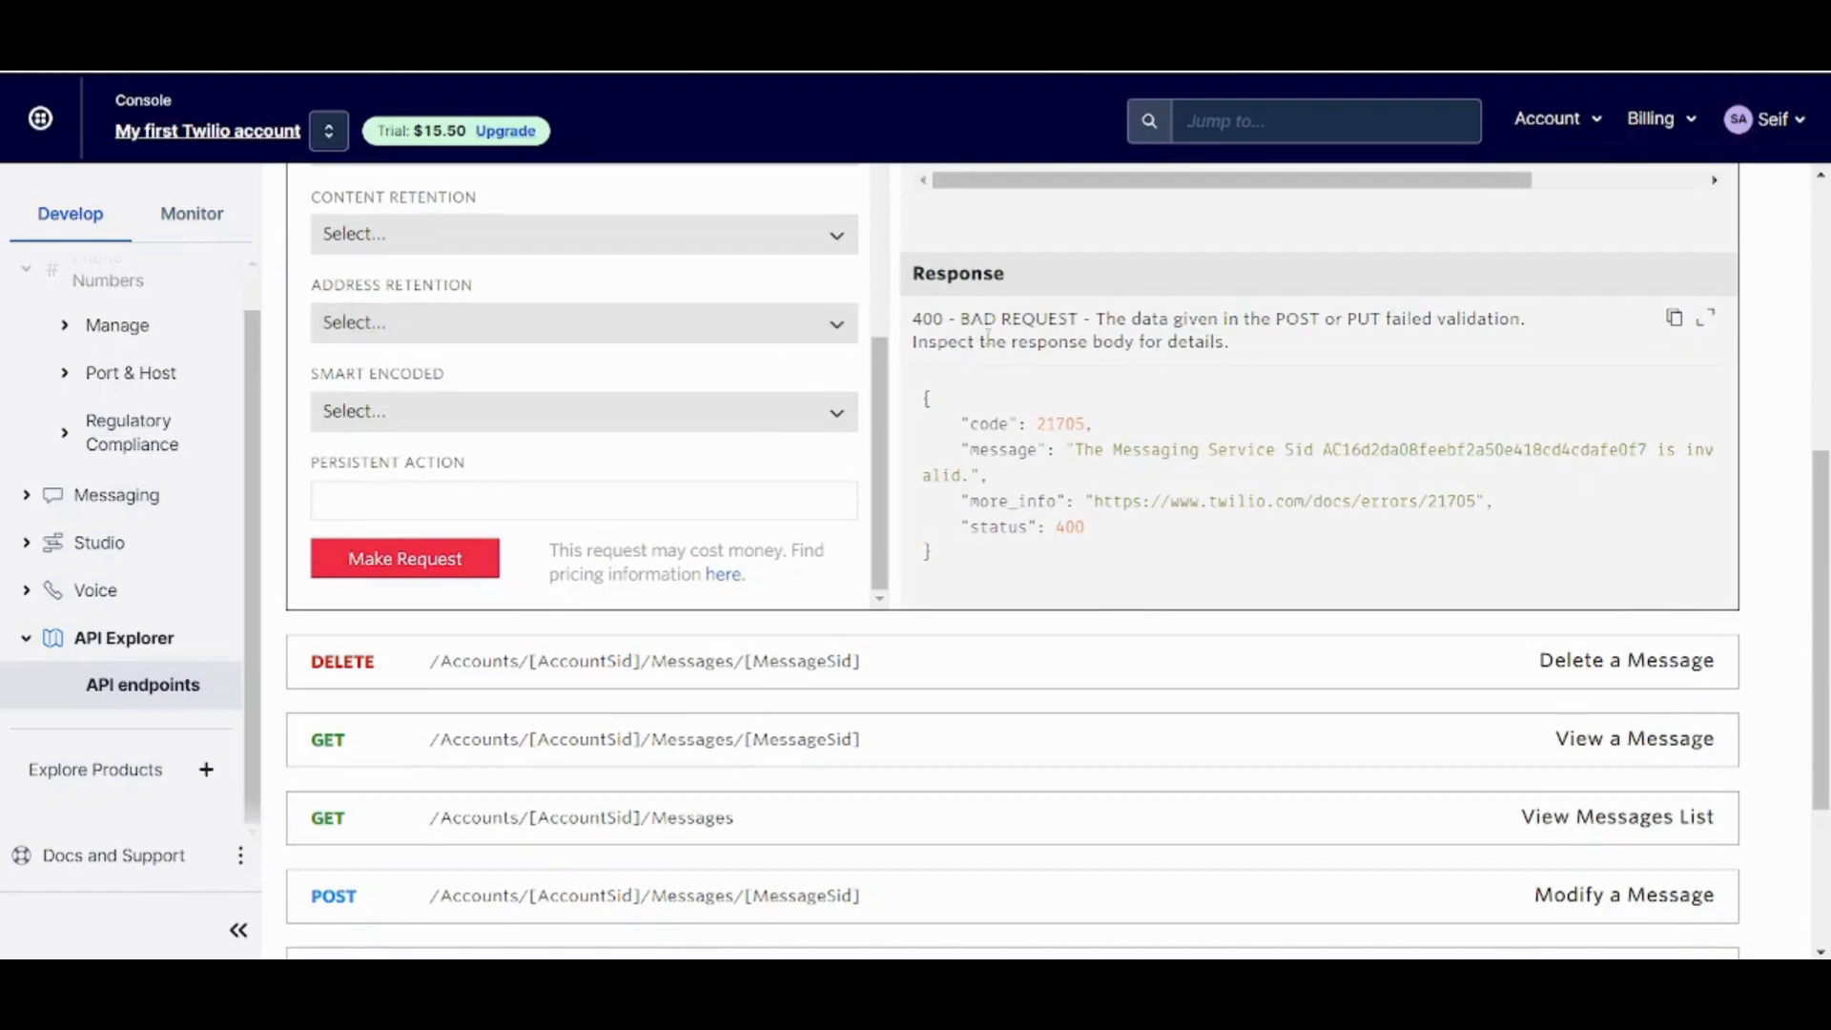
{"action": "left_click_drag", "start_coordinate": [914, 317], "coordinate": [1209, 532]}
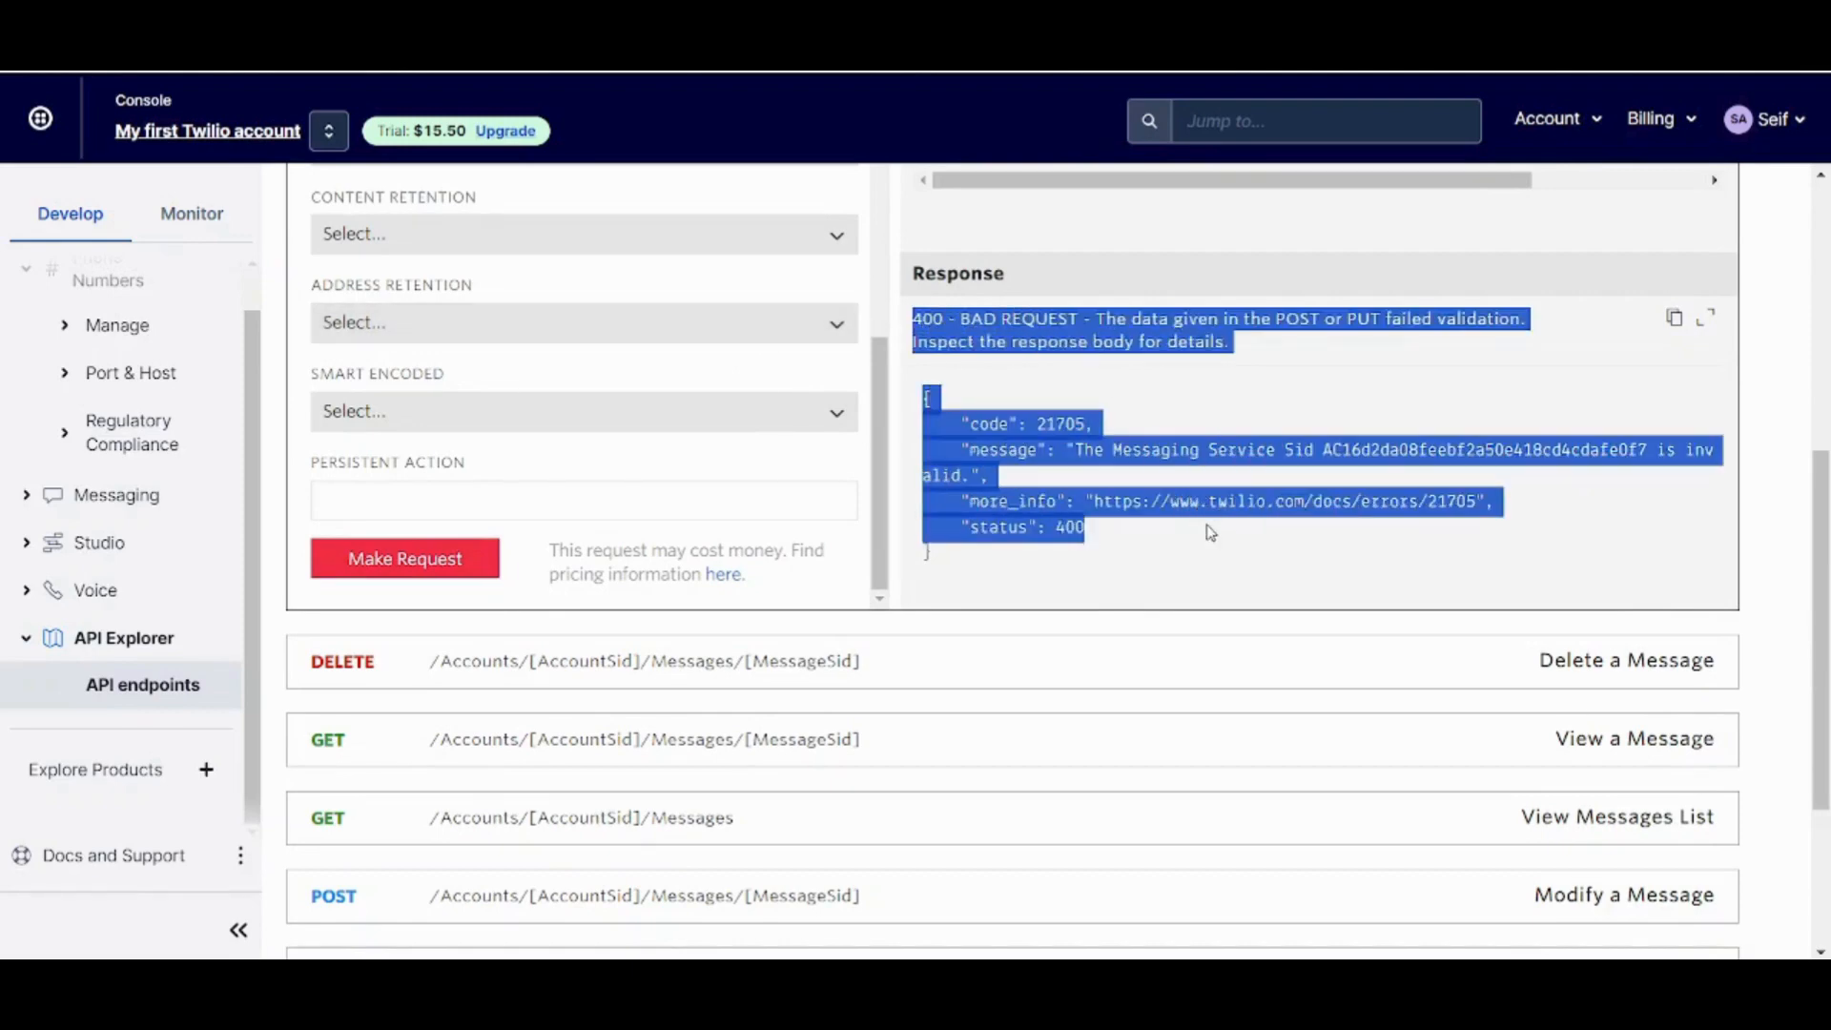
{"action": "left_click", "coordinate": [1050, 370]}
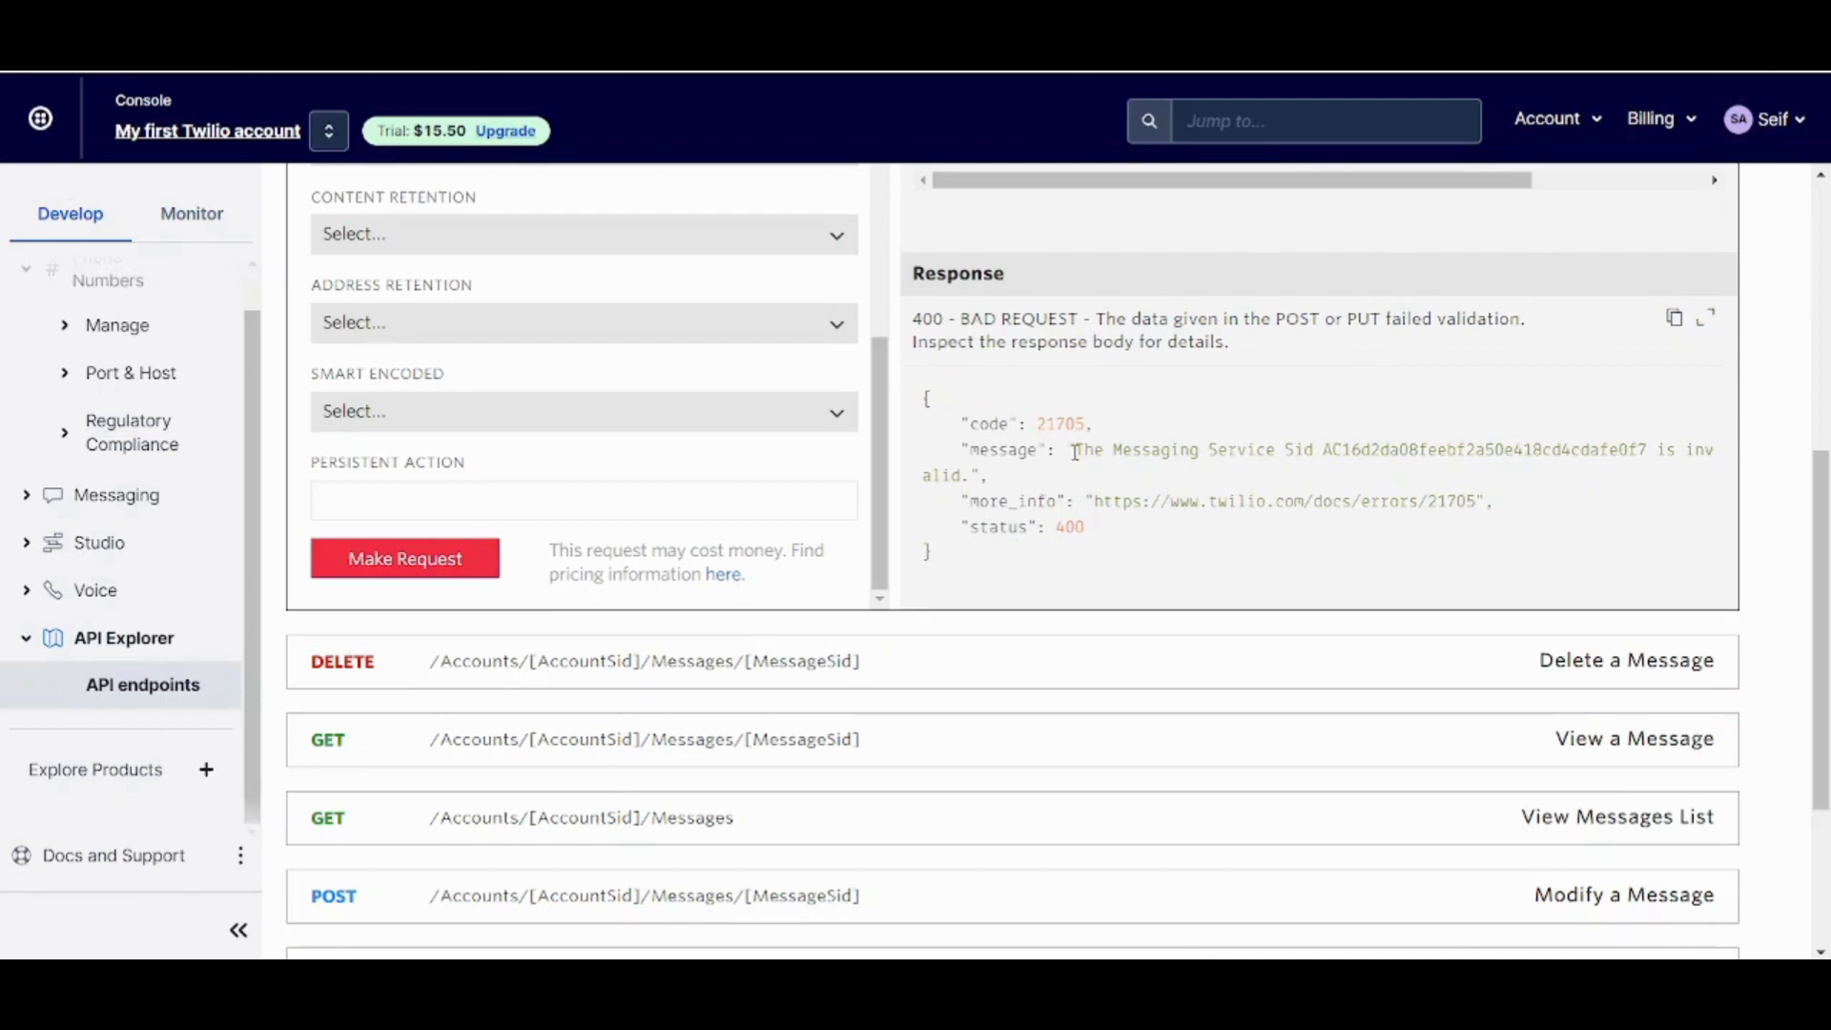
{"action": "left_click_drag", "start_coordinate": [1074, 452], "coordinate": [1326, 450]}
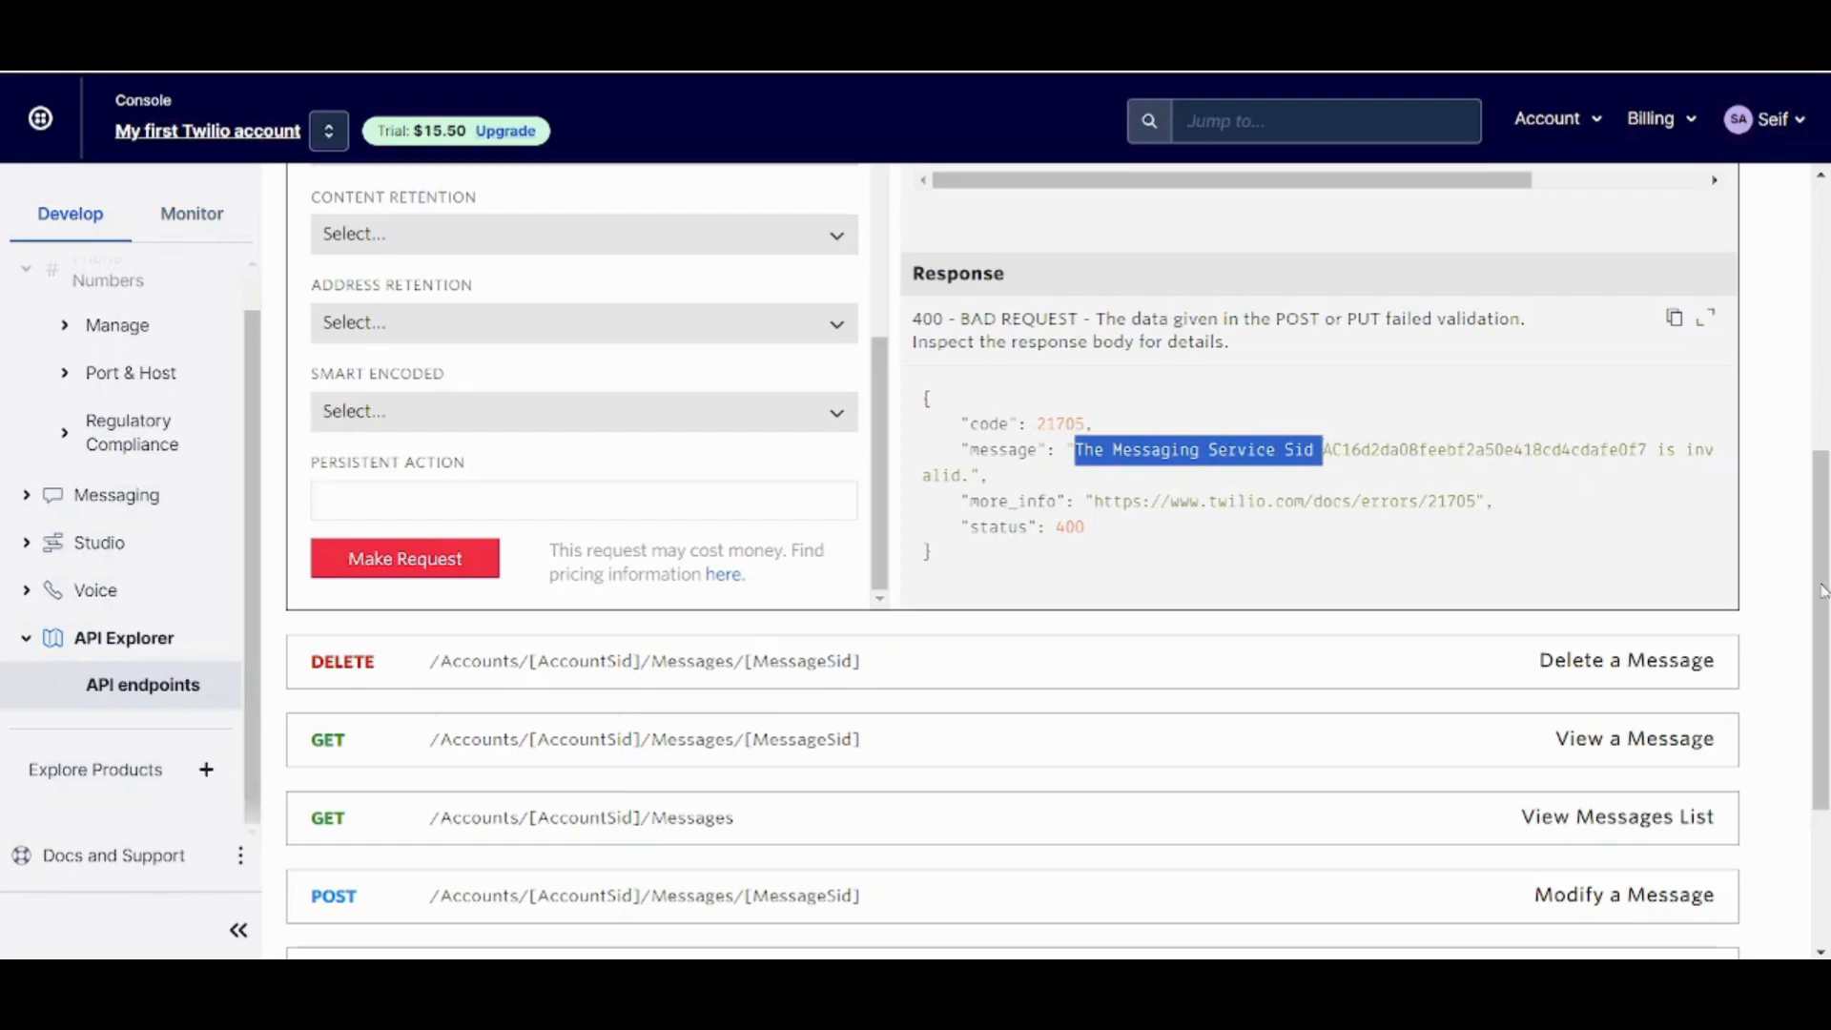
{"action": "scroll", "coordinate": [1827, 582], "scroll_direction": "up", "scroll_amount": 3}
{"action": "scroll", "coordinate": [864, 542], "scroll_direction": "up", "scroll_amount": 5}
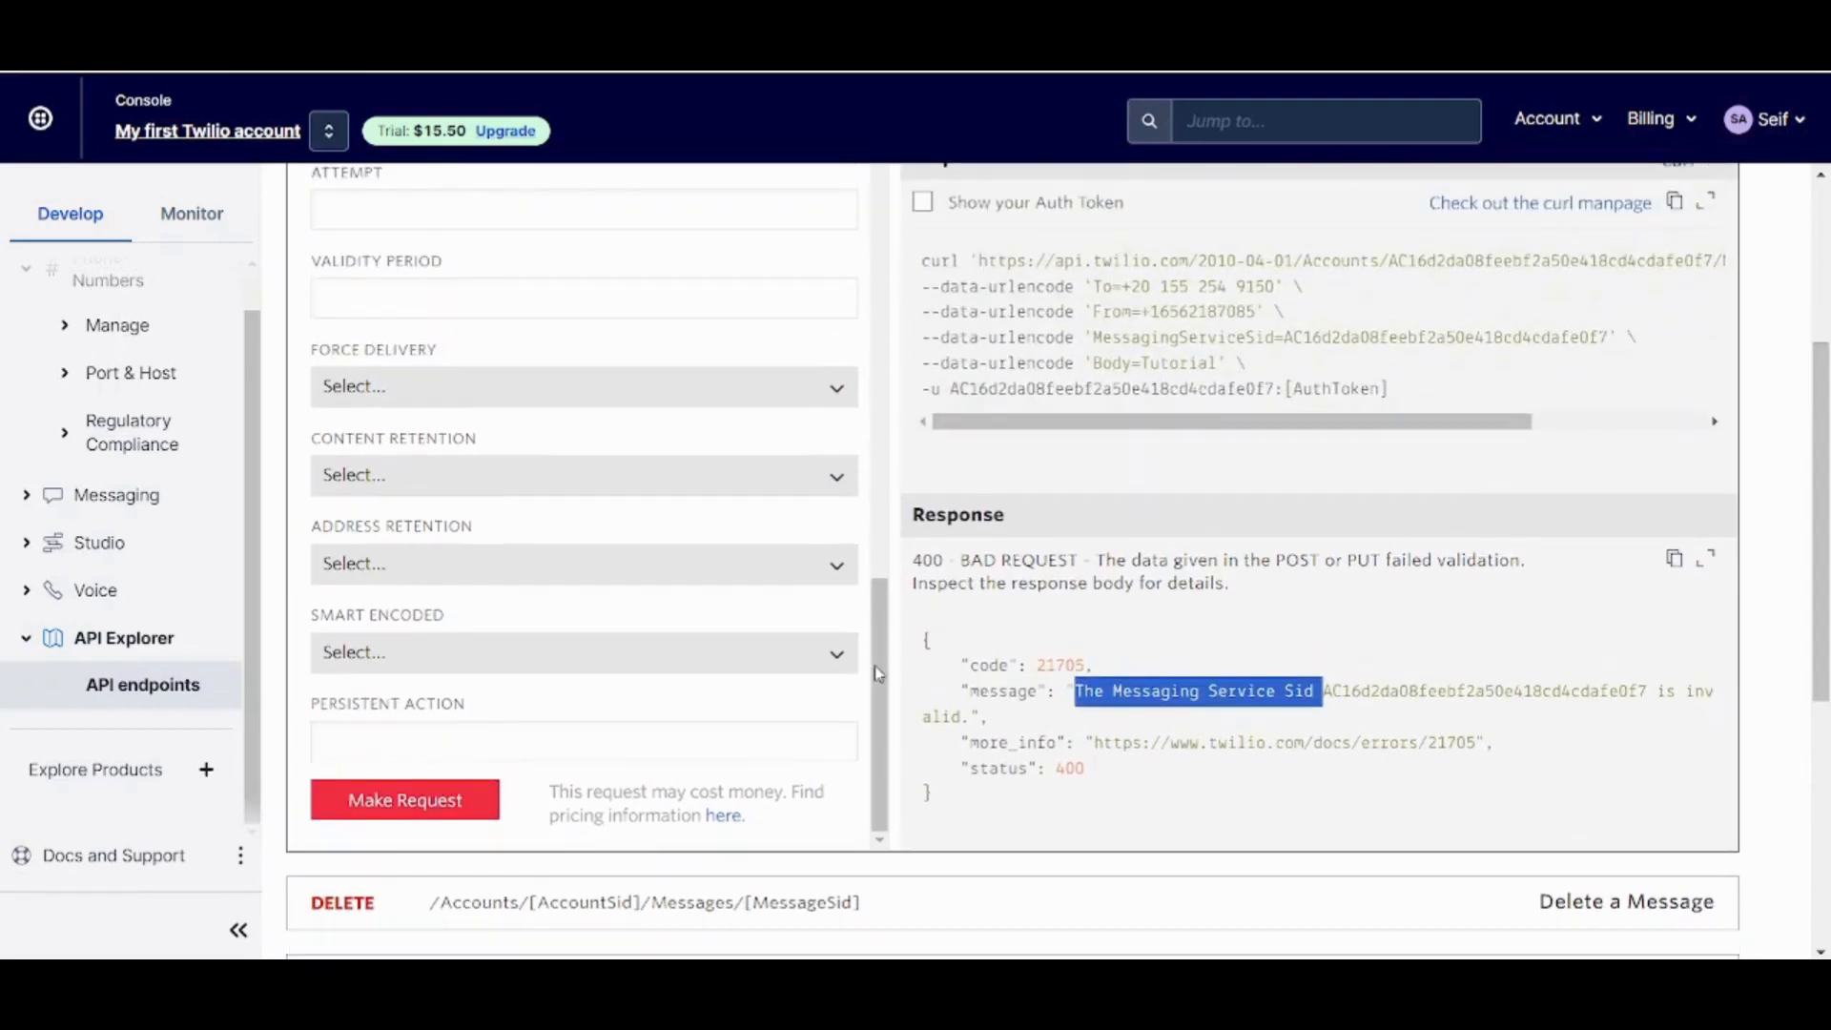
{"action": "scroll", "coordinate": [863, 541], "scroll_direction": "up", "scroll_amount": 5}
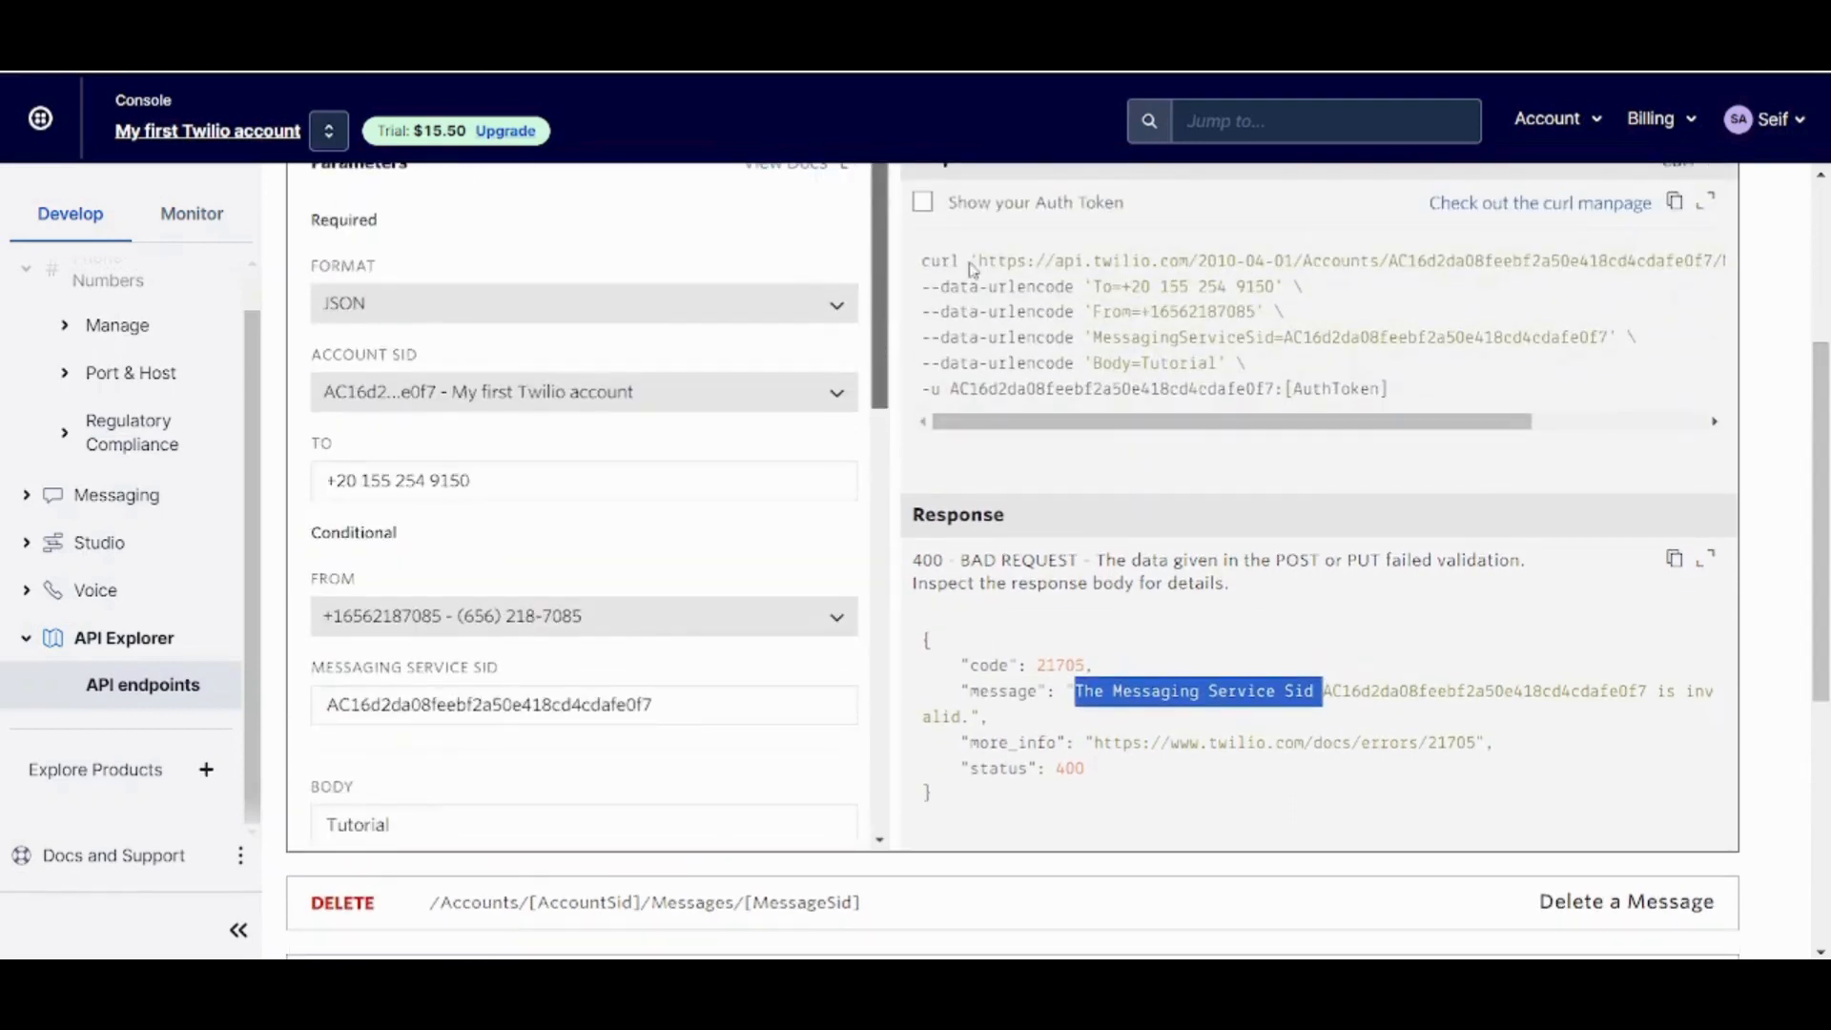
{"action": "scroll", "coordinate": [1825, 362], "scroll_direction": "up", "scroll_amount": 2}
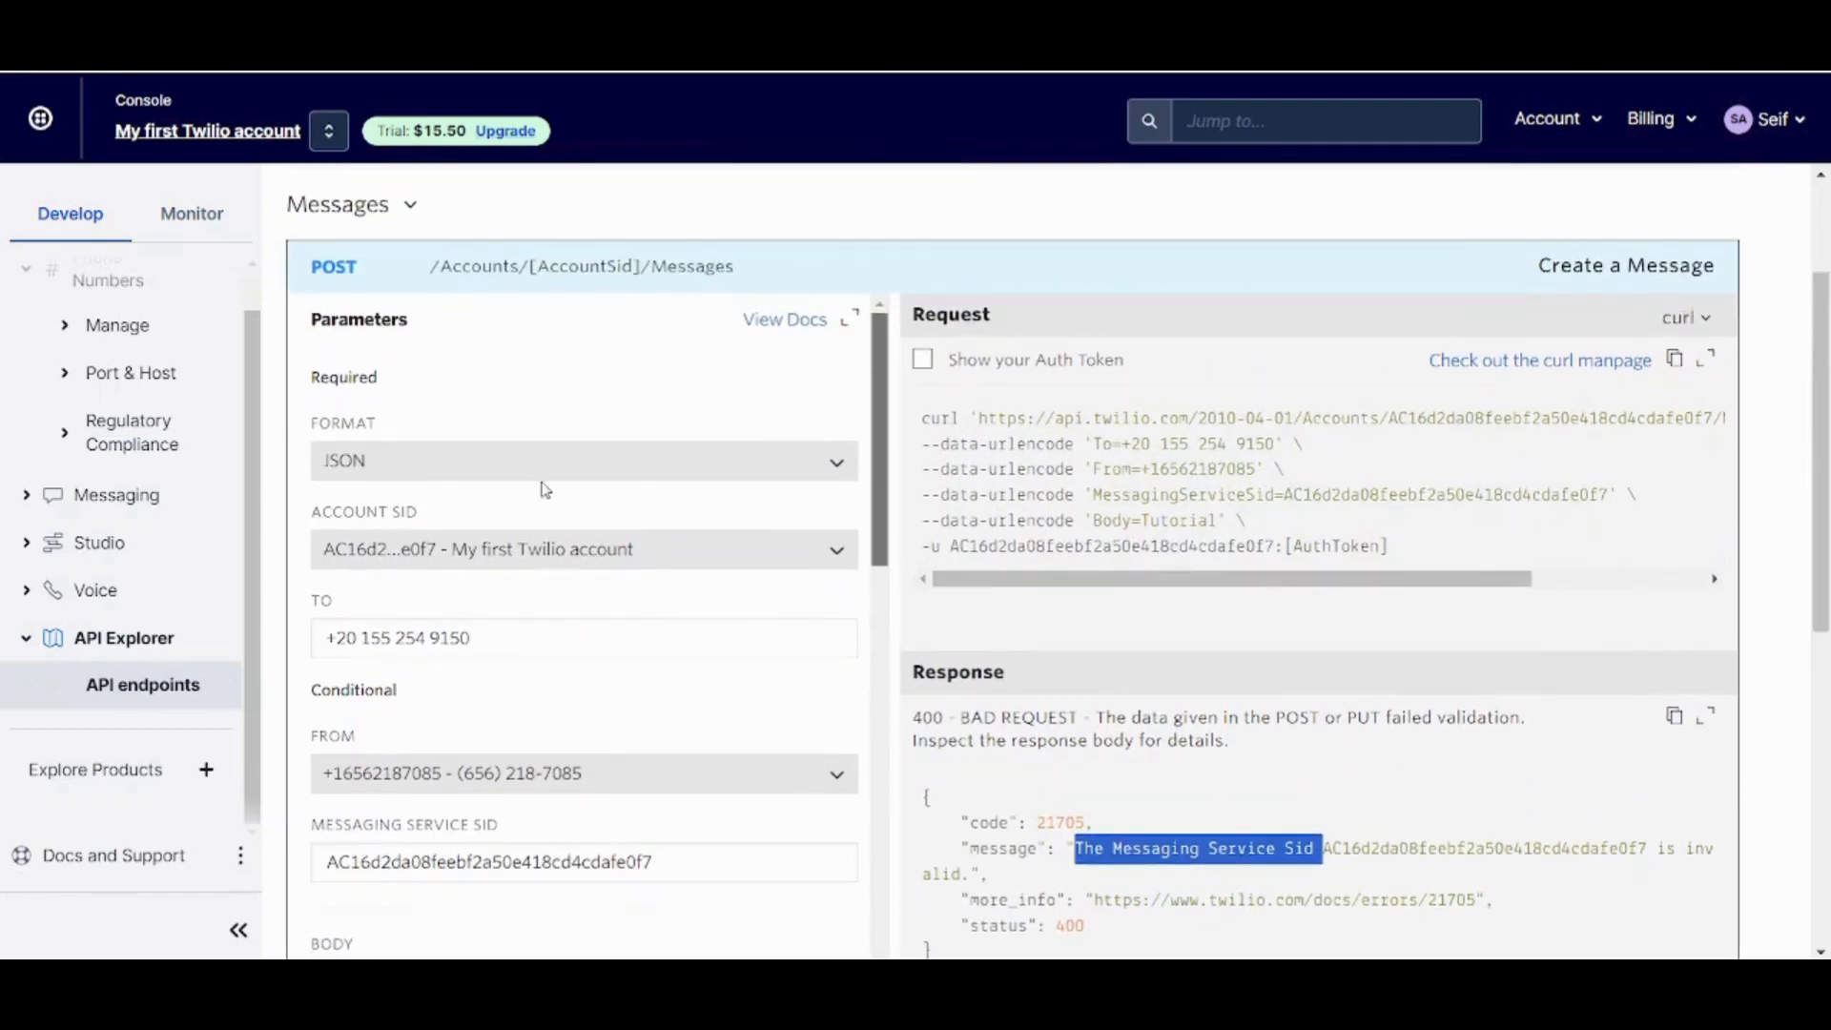
{"action": "scroll", "coordinate": [876, 390], "scroll_direction": "down", "scroll_amount": 3}
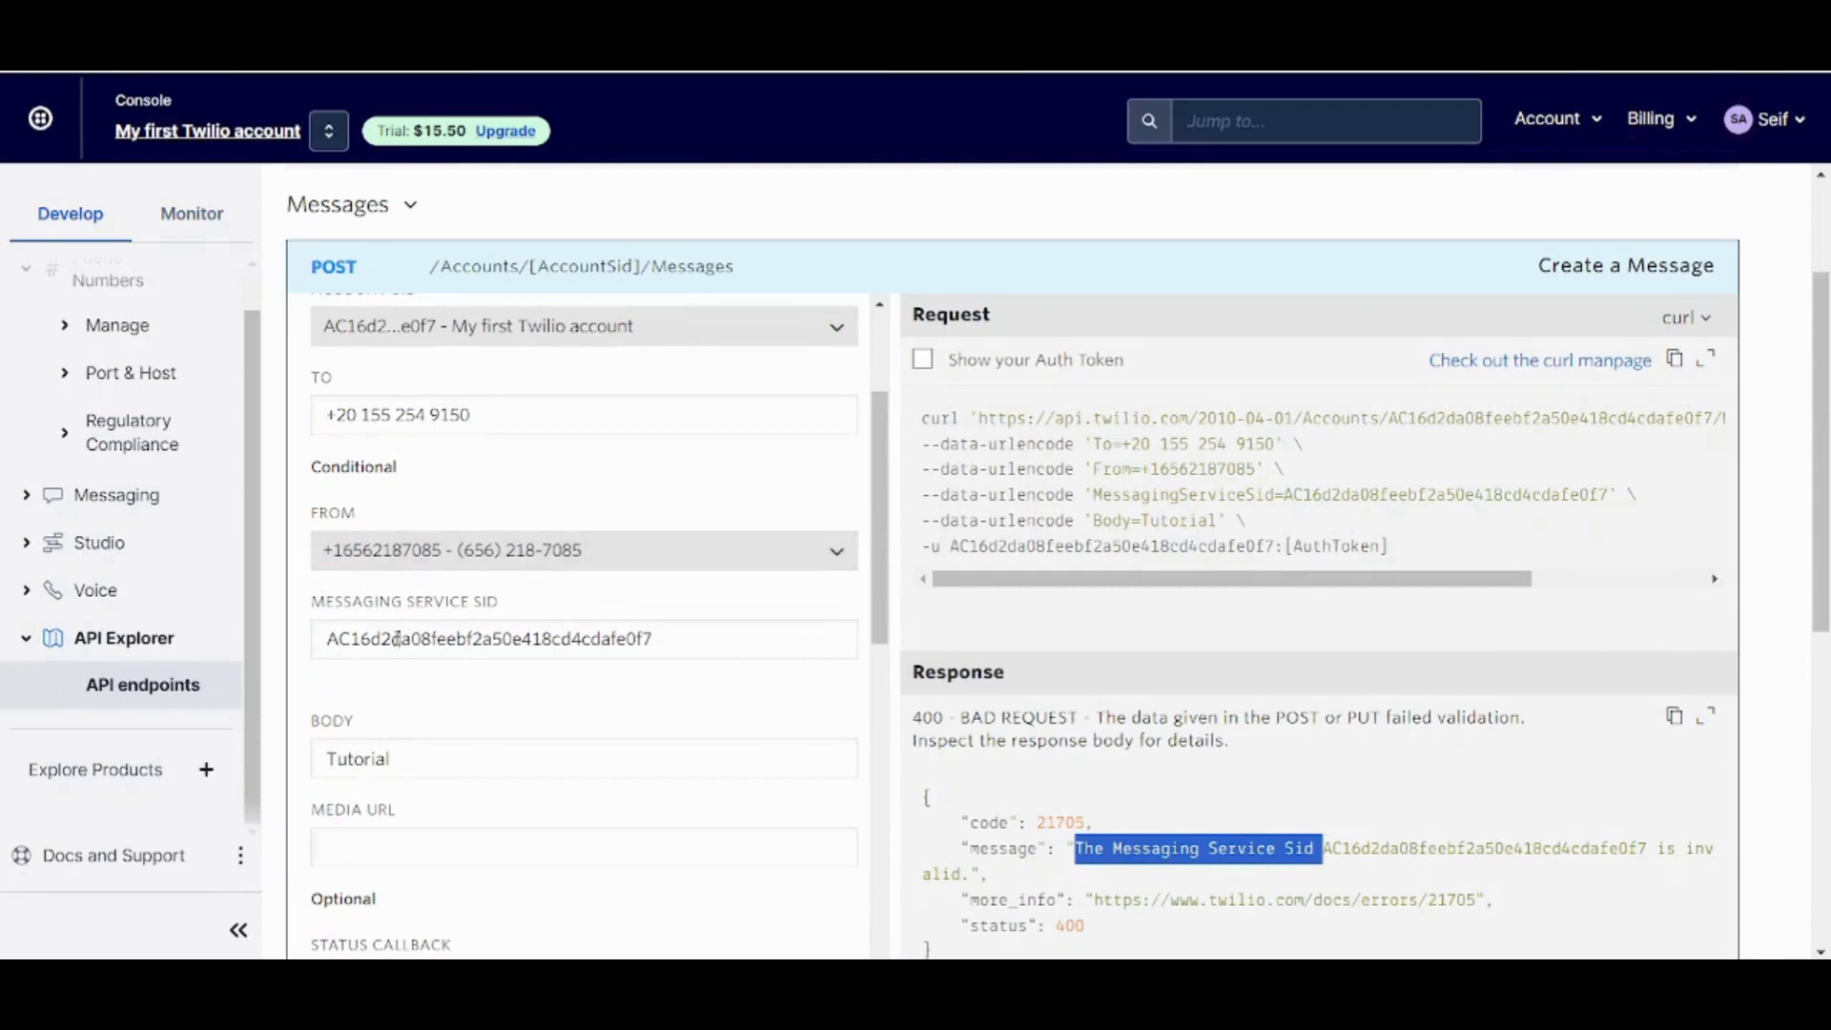
Step: Clear the invalid value from the Messaging Service SID field
{"action": "double_click", "coordinate": [658, 638]}
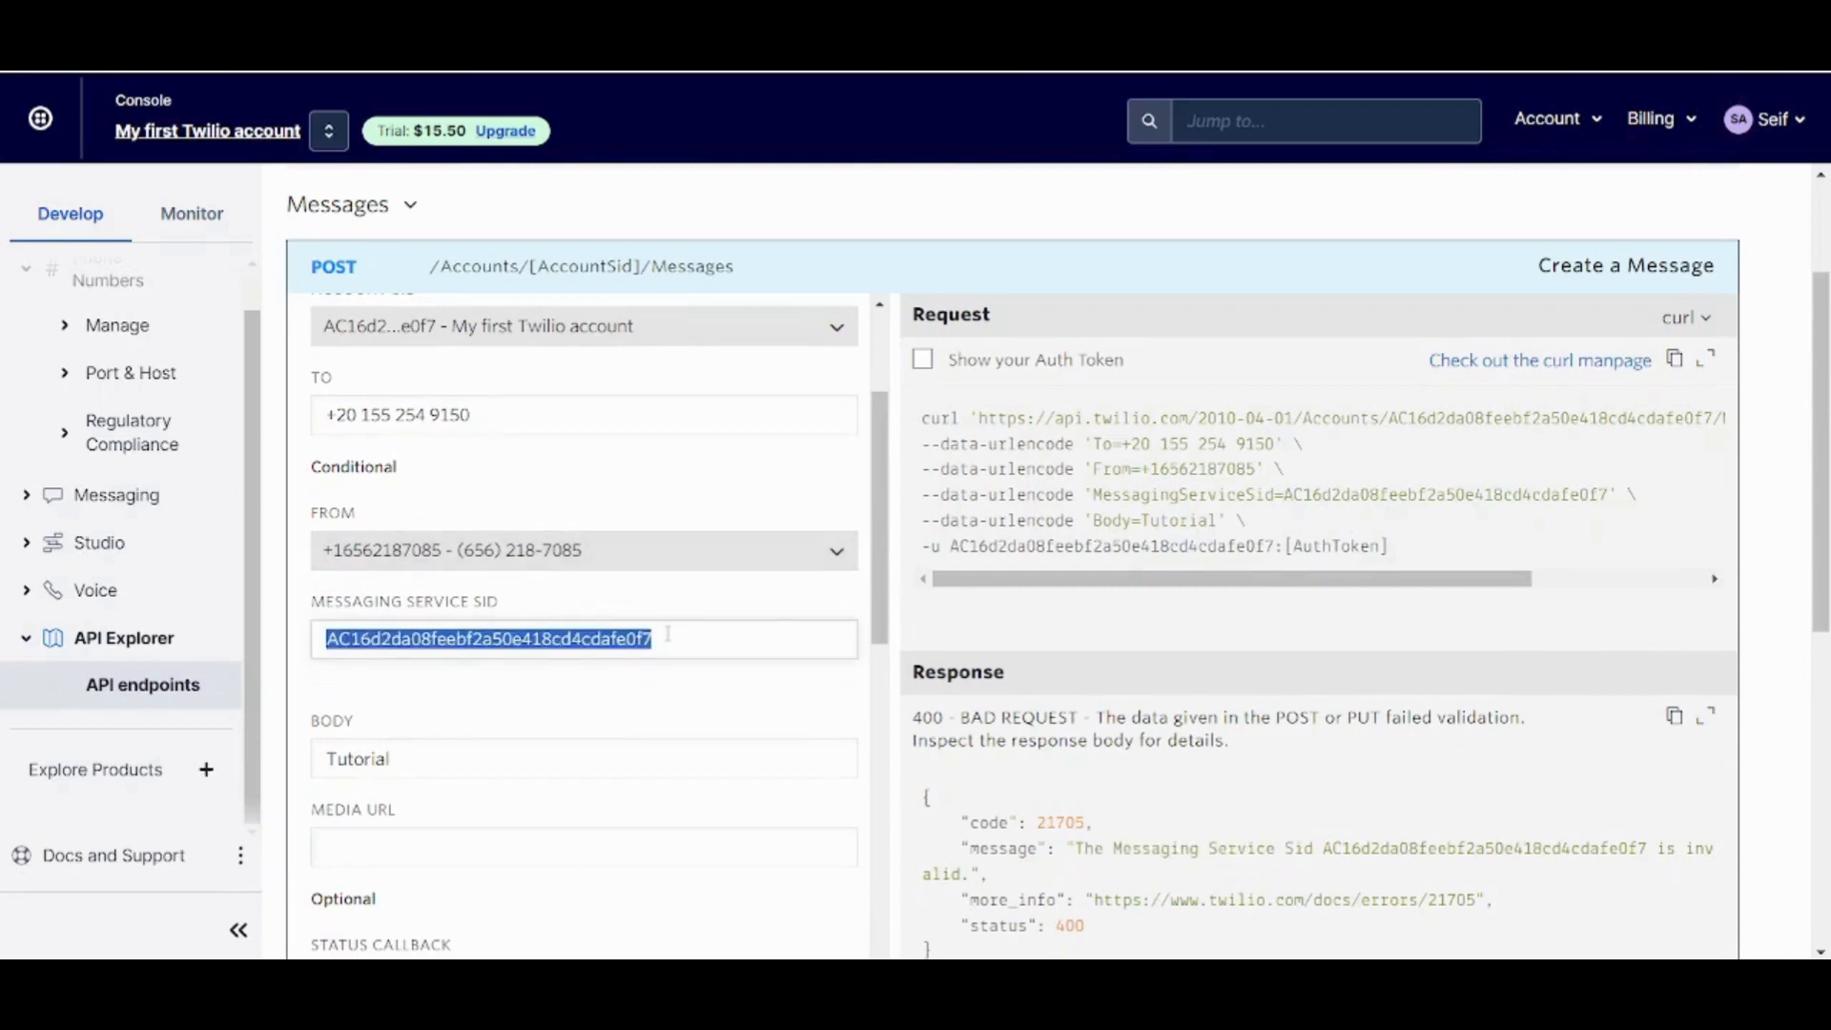
{"action": "left_click_drag", "start_coordinate": [880, 559], "coordinate": [878, 518]}
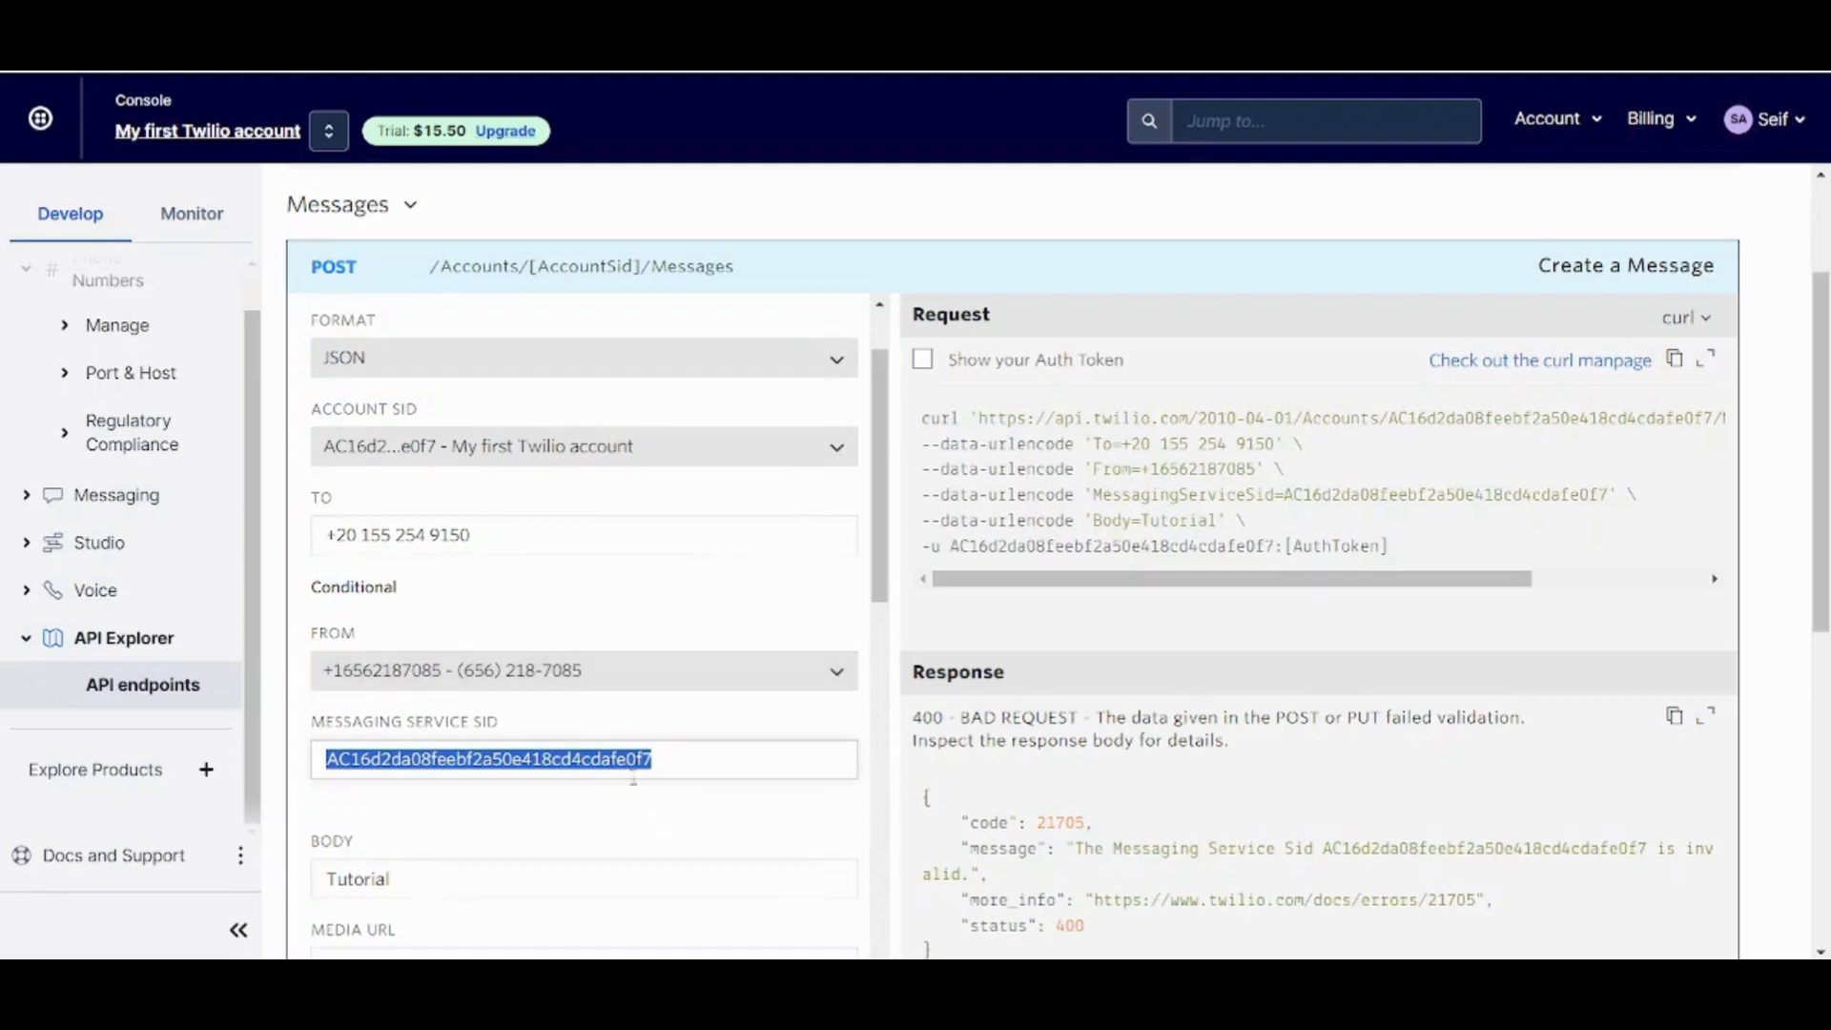
{"action": "key", "text": "BackSpace"}
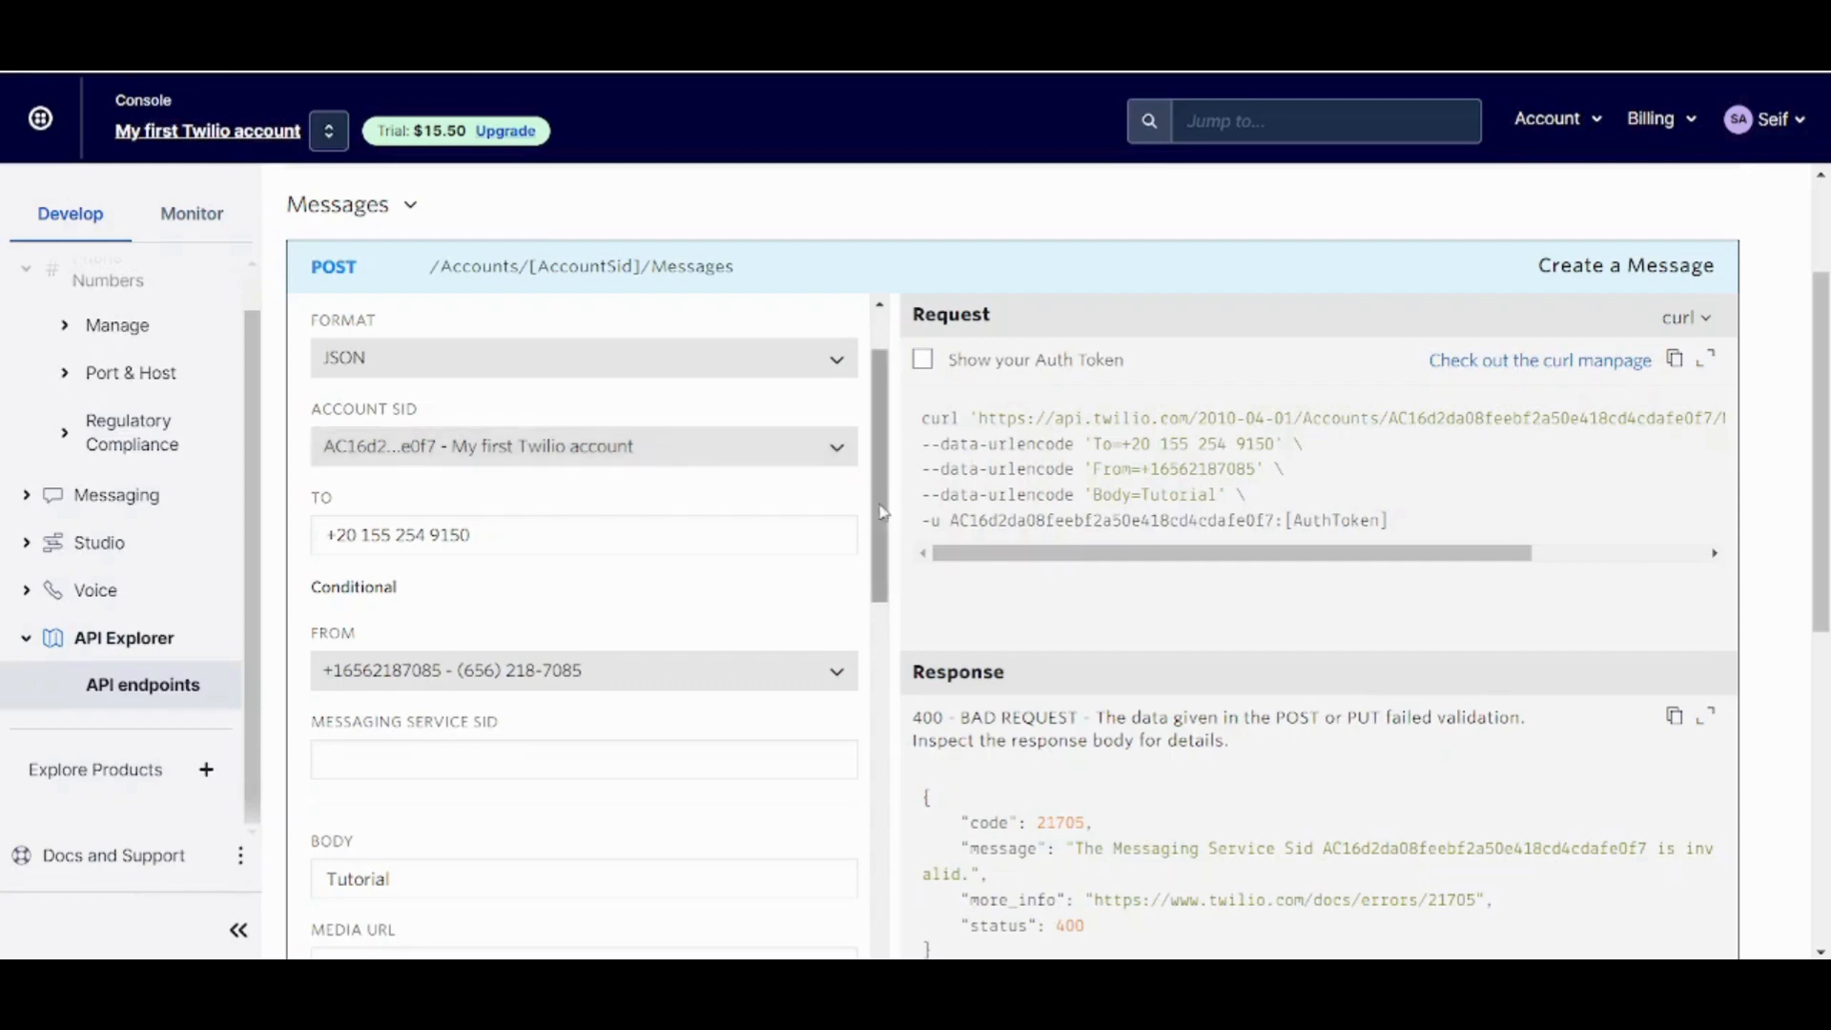
Step: Resend the request and confirm the 201 CREATED response for the Tutorial message
{"action": "left_click_drag", "start_coordinate": [884, 513], "coordinate": [937, 900]}
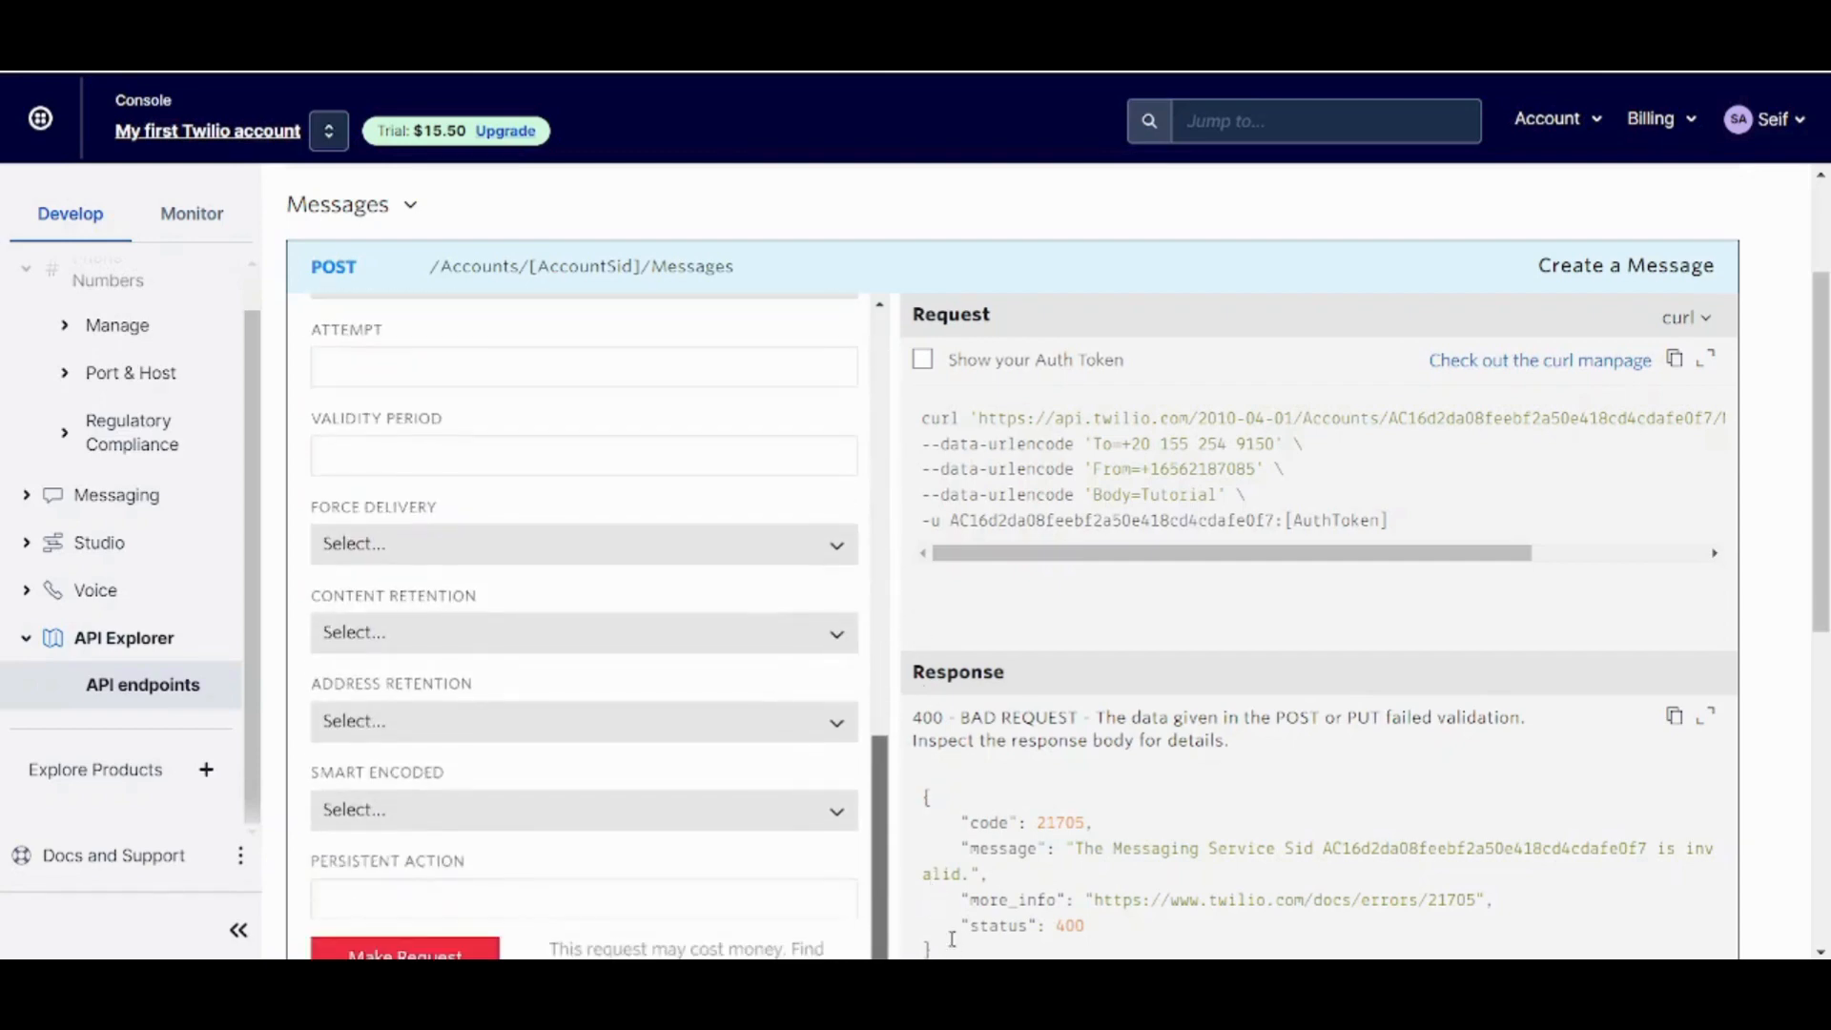
{"action": "left_click", "coordinate": [404, 951]}
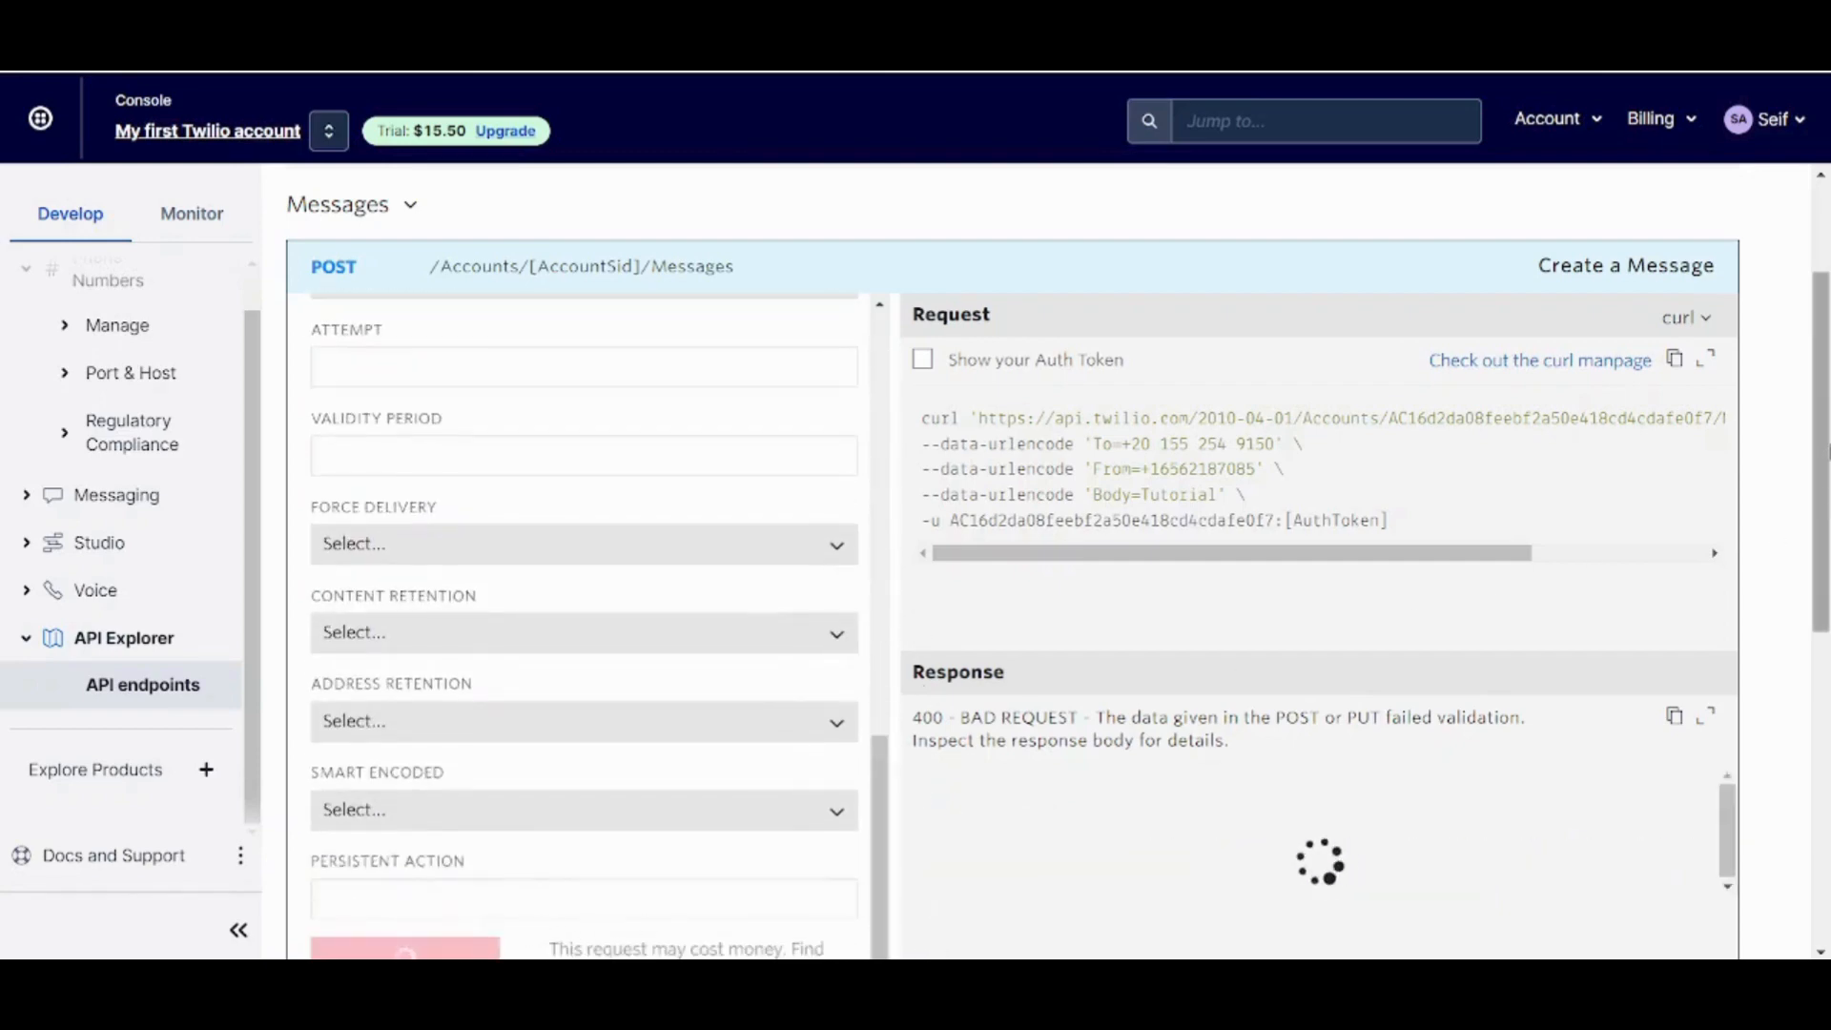
{"action": "scroll", "coordinate": [1329, 576], "scroll_direction": "down", "scroll_amount": 3}
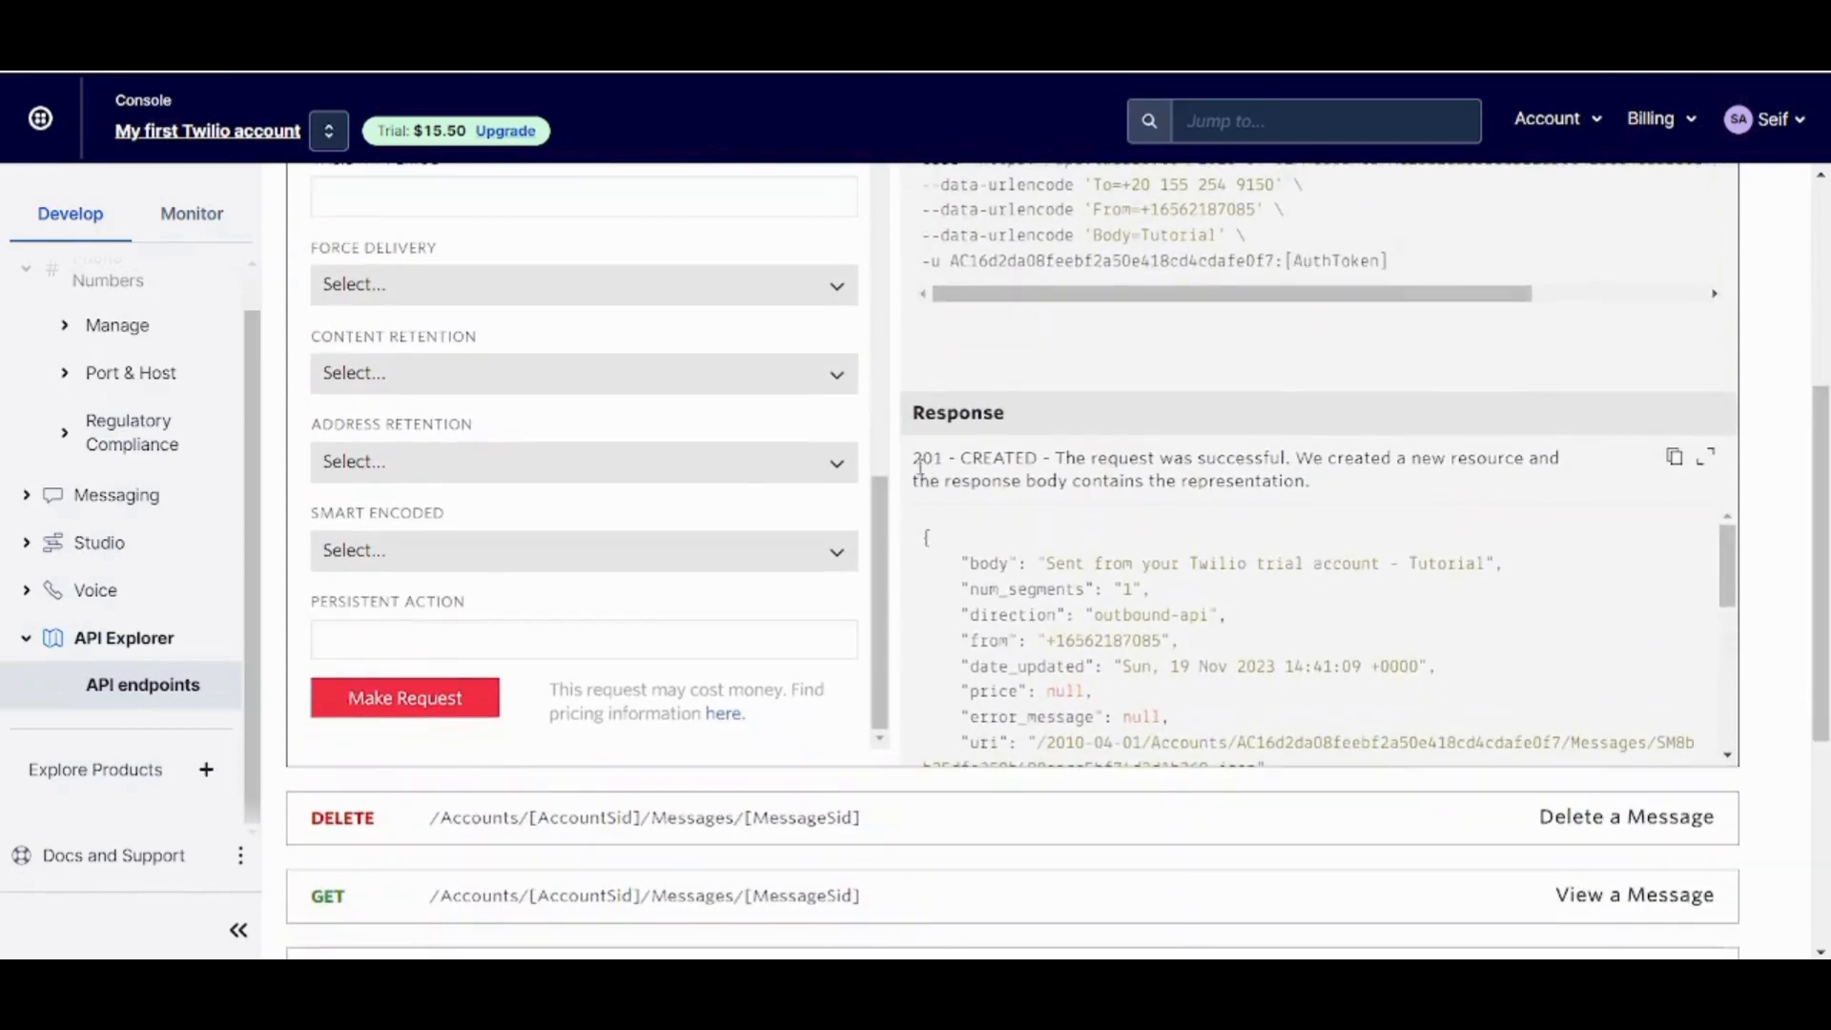
{"action": "left_click_drag", "start_coordinate": [958, 462], "coordinate": [1045, 467]}
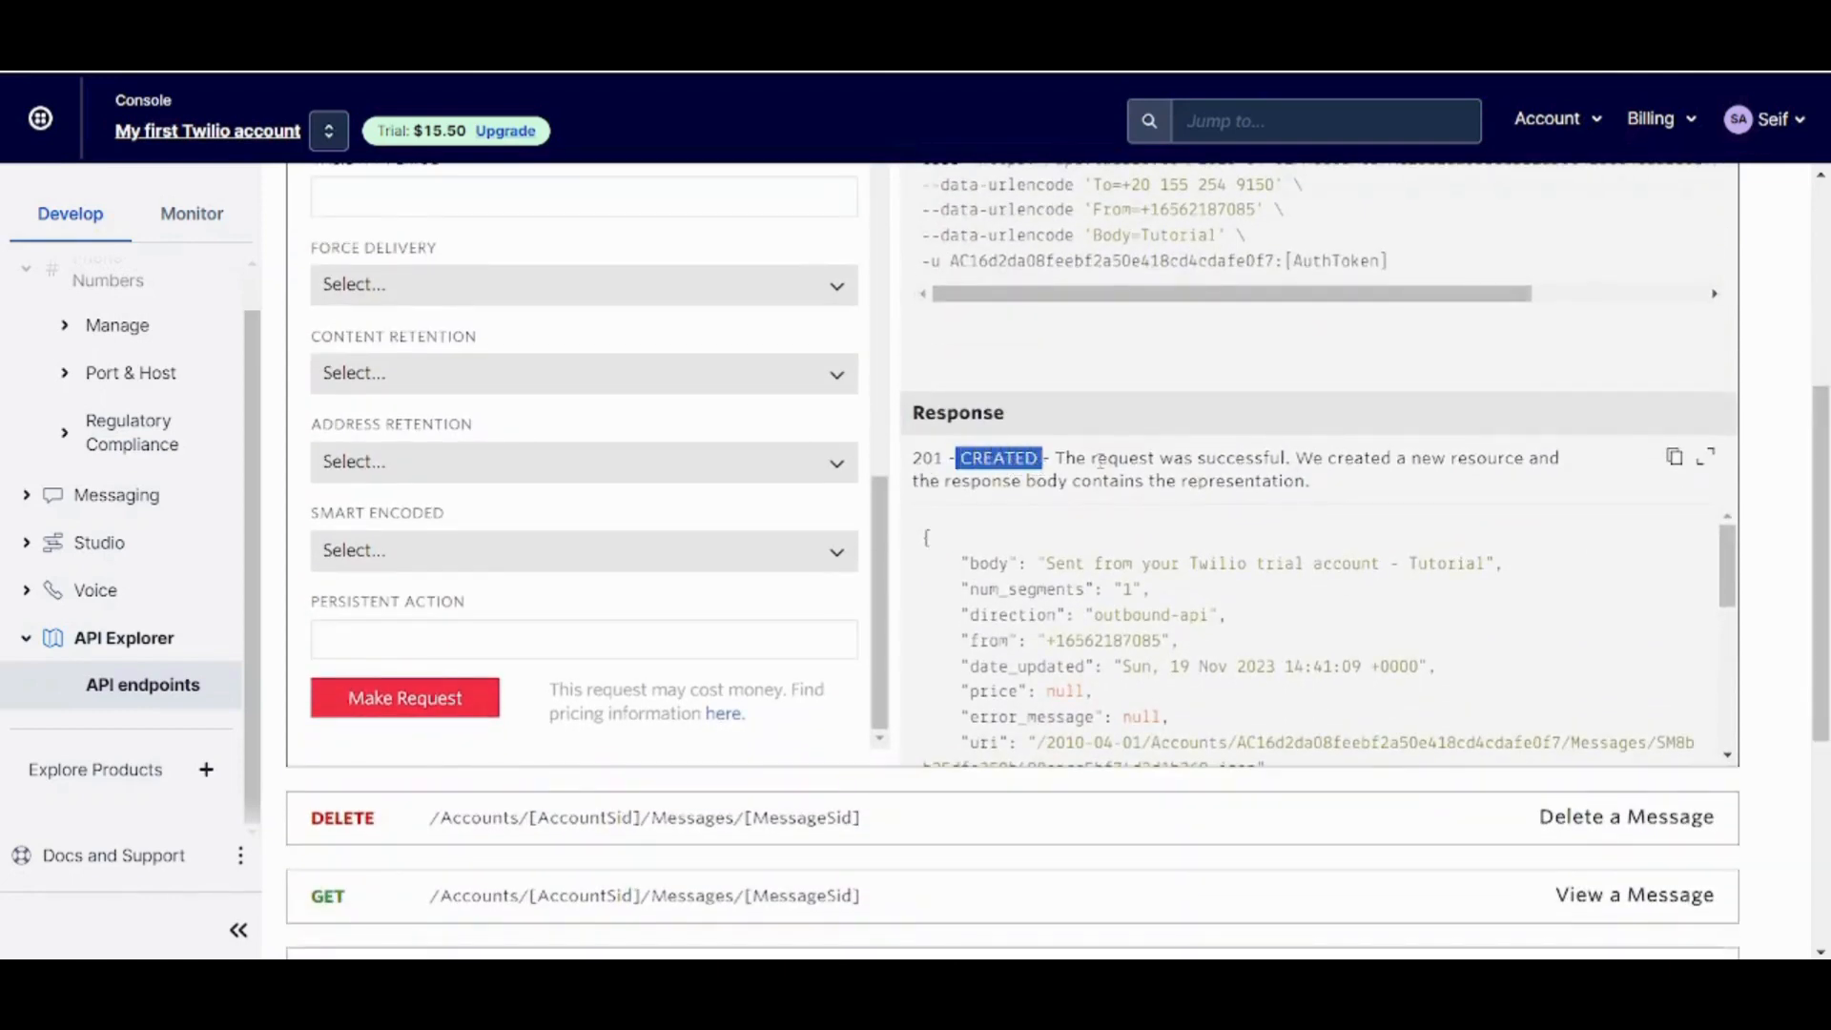
{"action": "left_click", "coordinate": [1100, 462]}
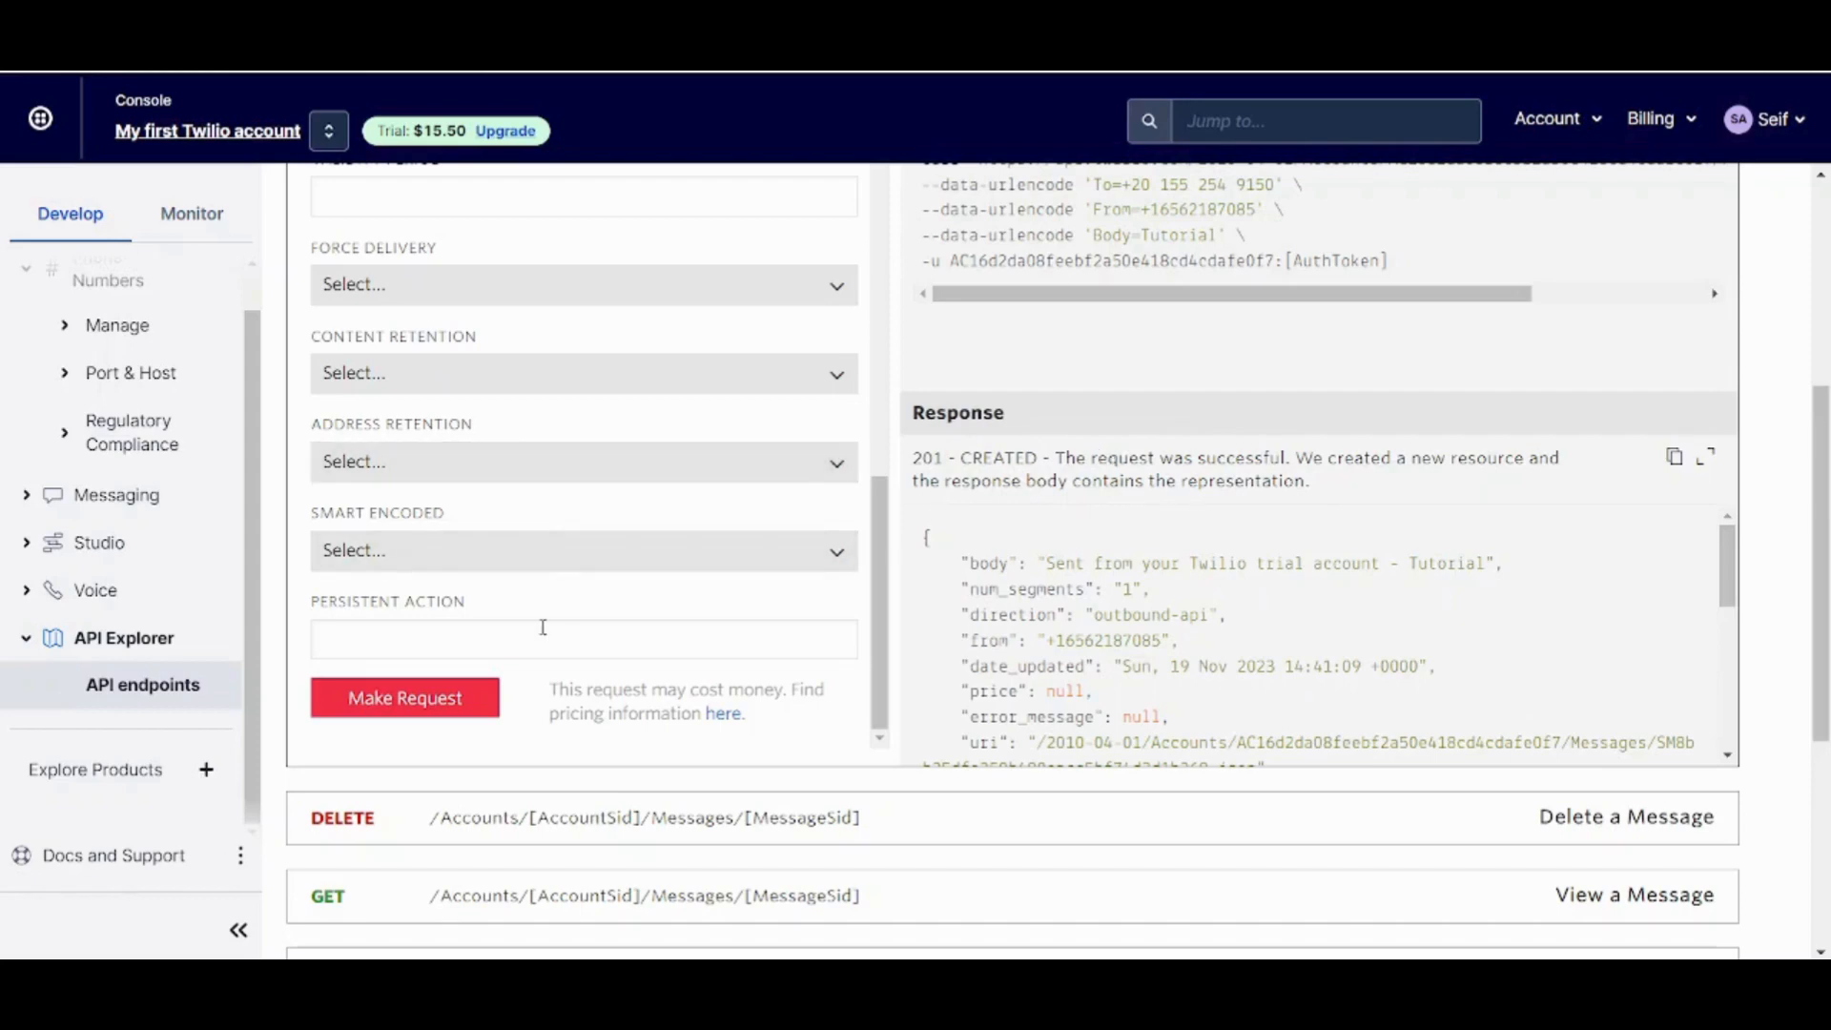
Step: Resend the Create a Message request and check the new 201 CREATED response at 14:41:31
{"action": "left_click", "coordinate": [400, 699]}
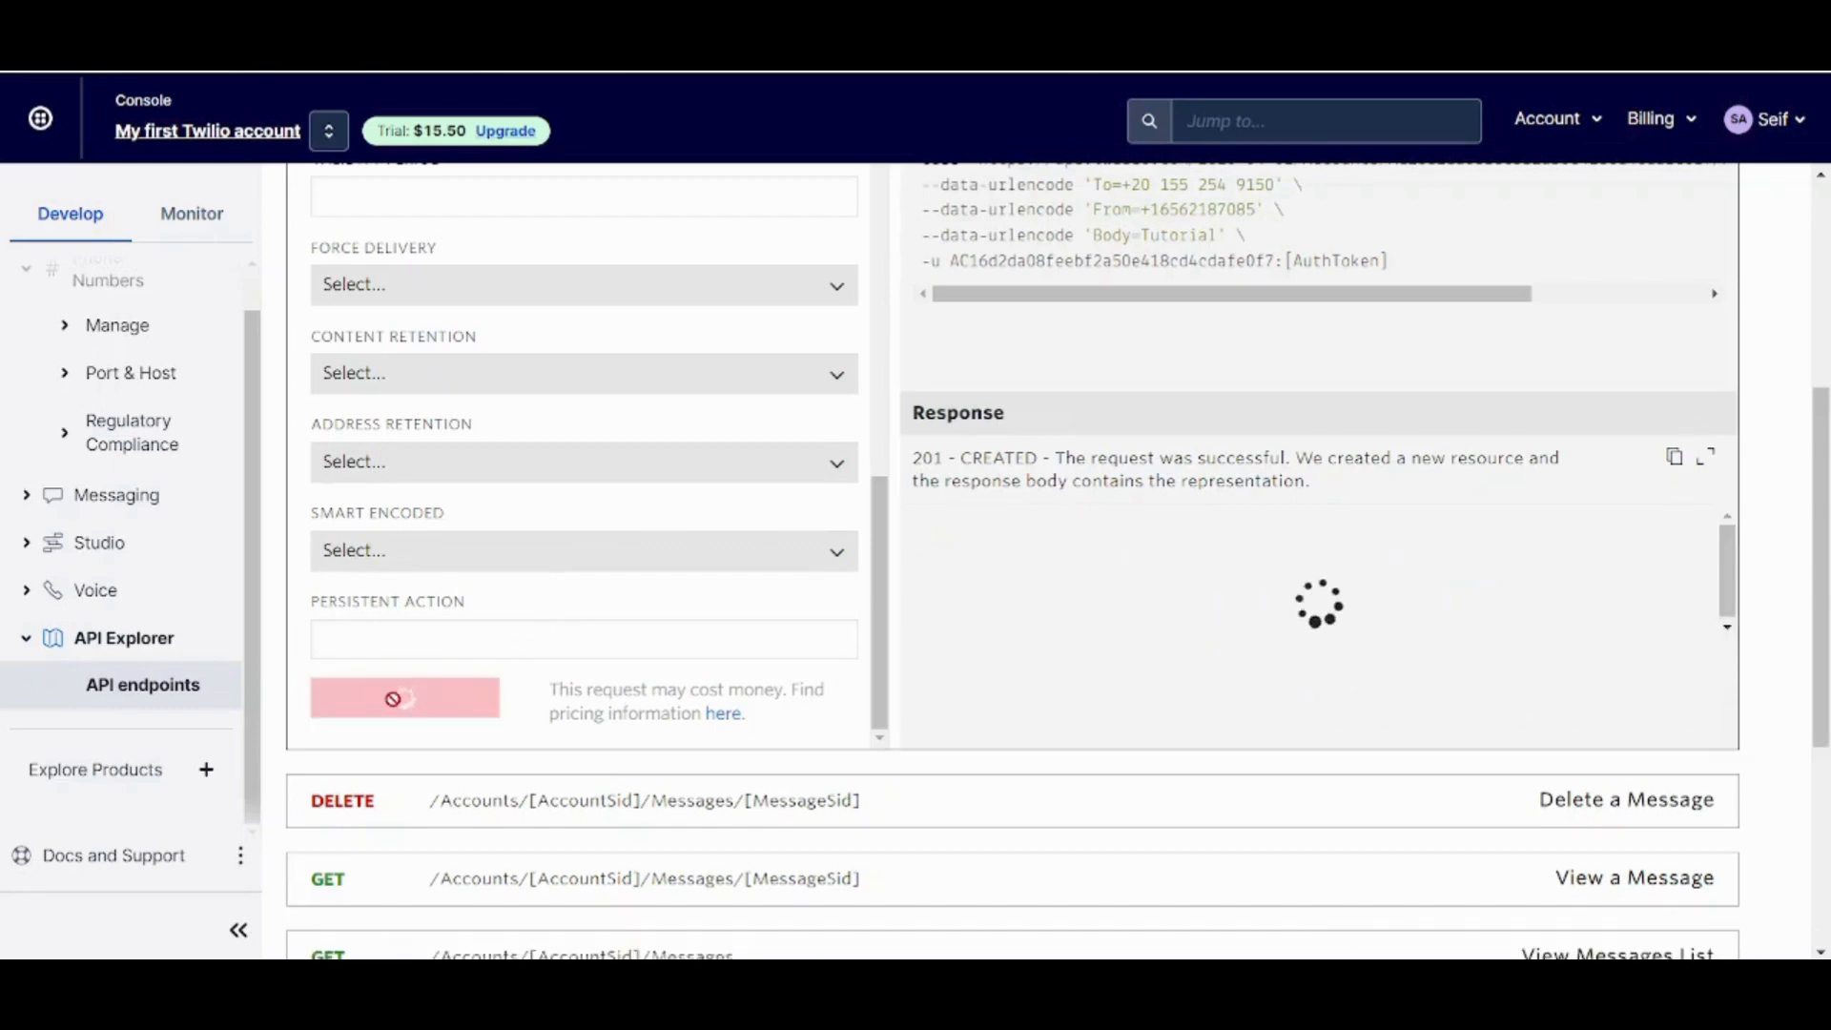
{"action": "scroll", "coordinate": [397, 710], "scroll_direction": "down", "scroll_amount": 2}
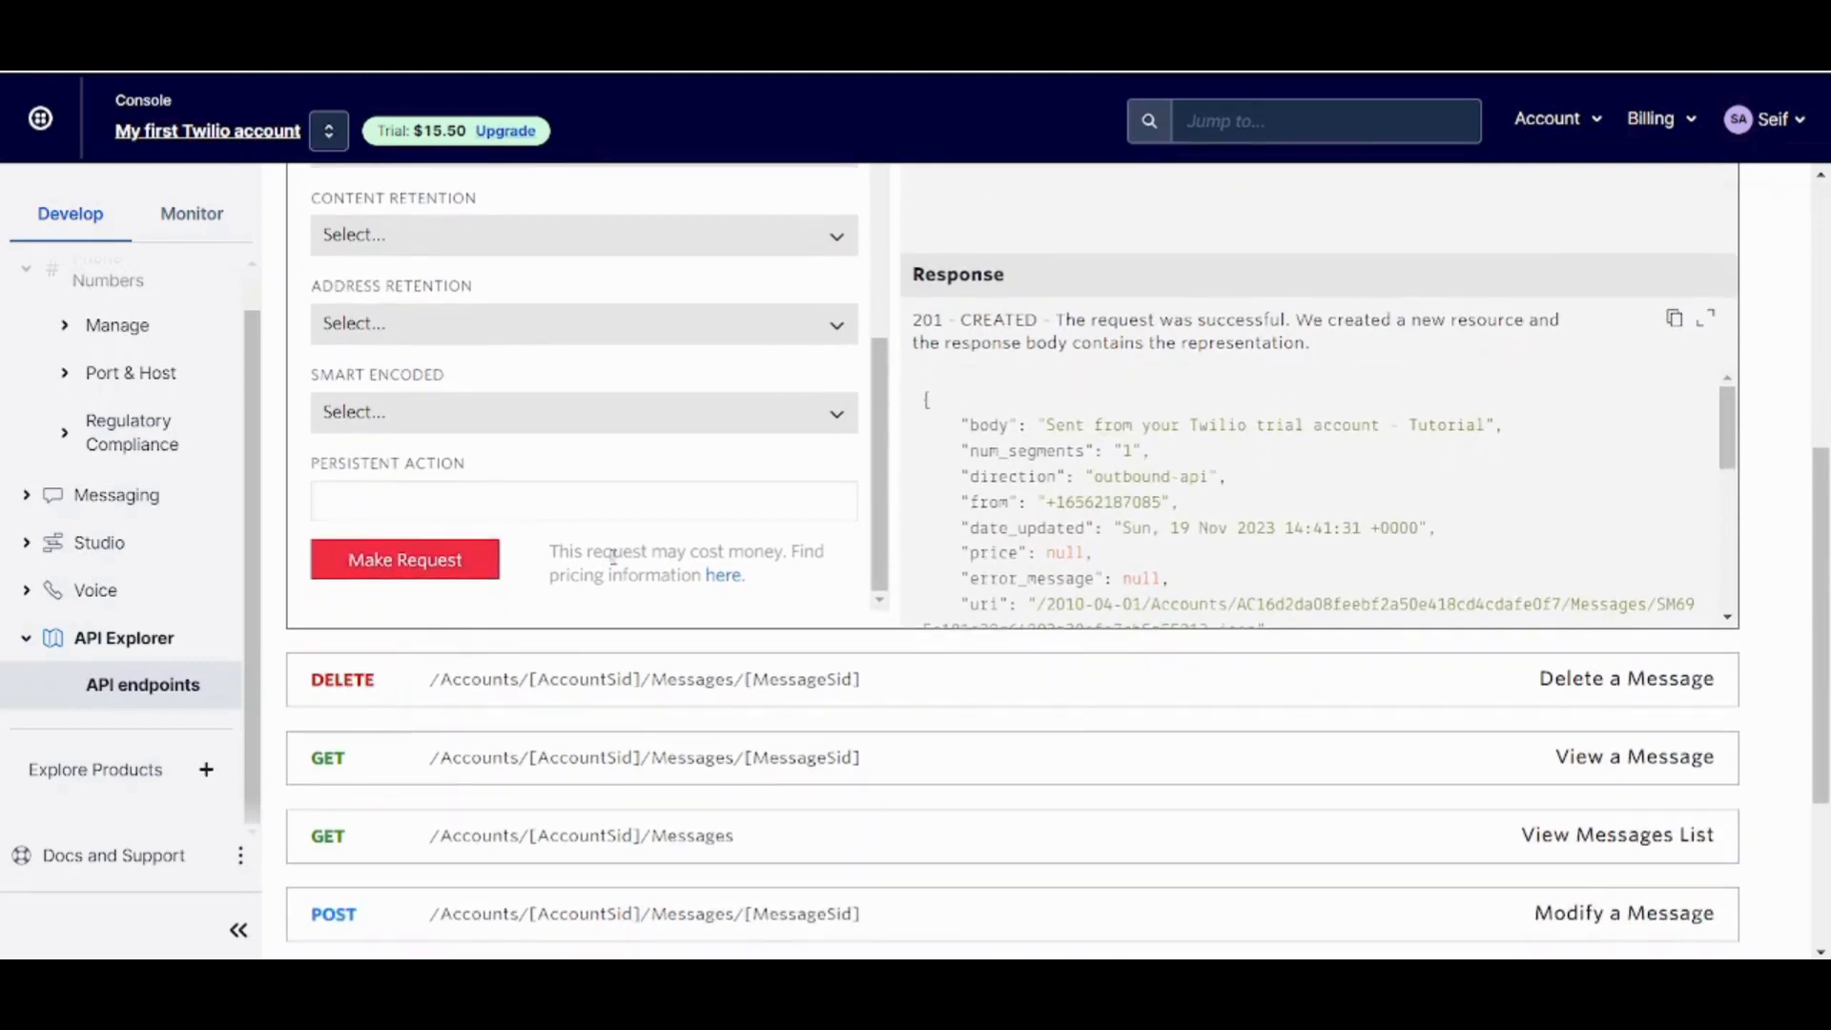
{"action": "left_click_drag", "start_coordinate": [1823, 767], "coordinate": [1826, 777]}
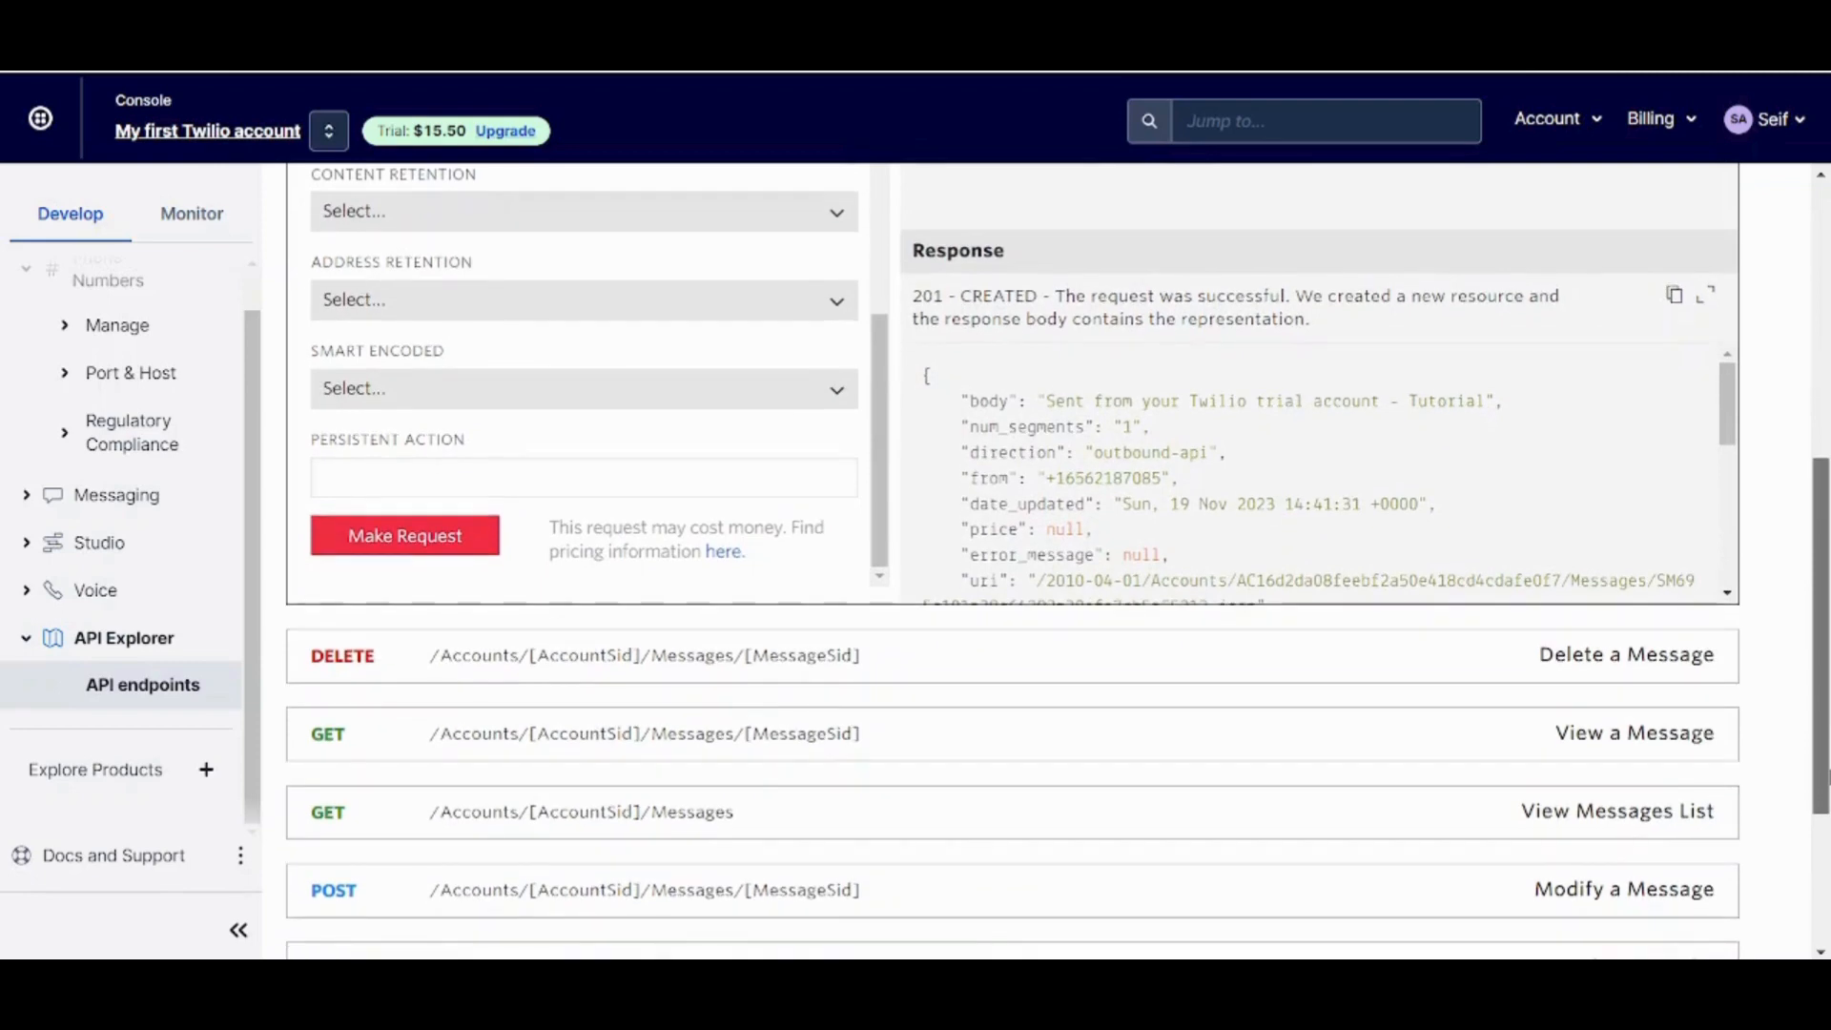